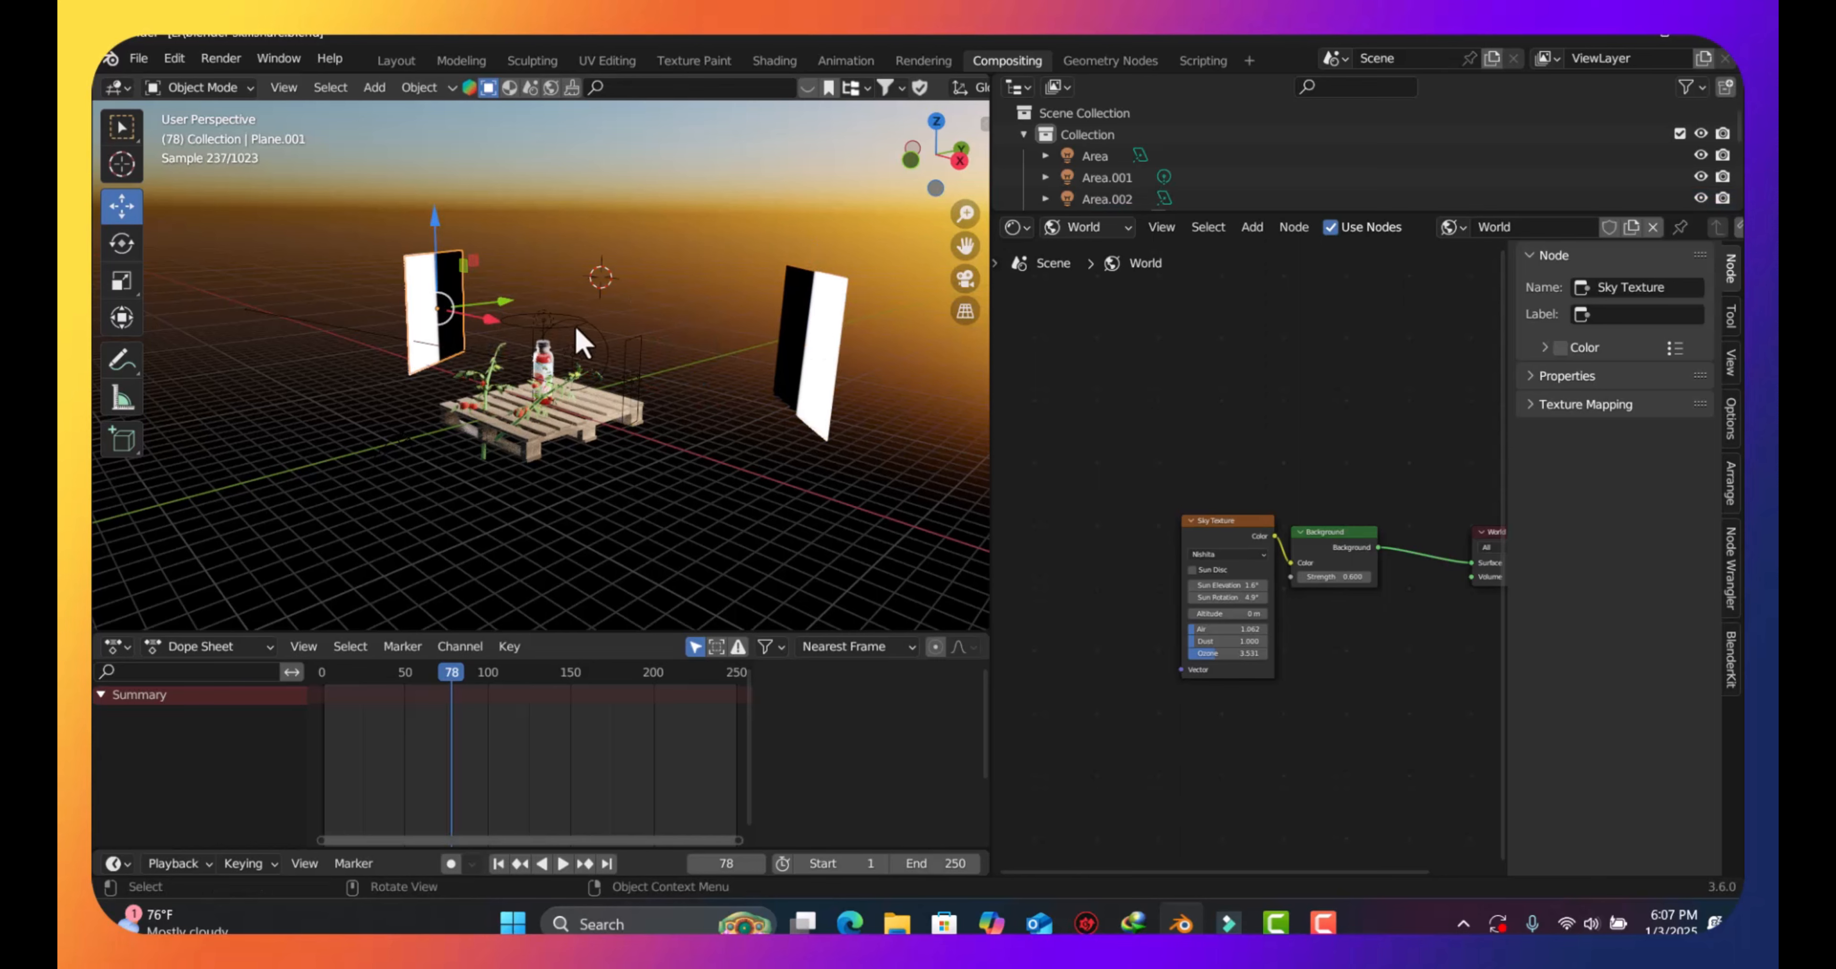
Examine the area lights and emissive planes around the bottle scene, including how the scene looks through the camera
left_click(559, 334)
left_click(628, 356)
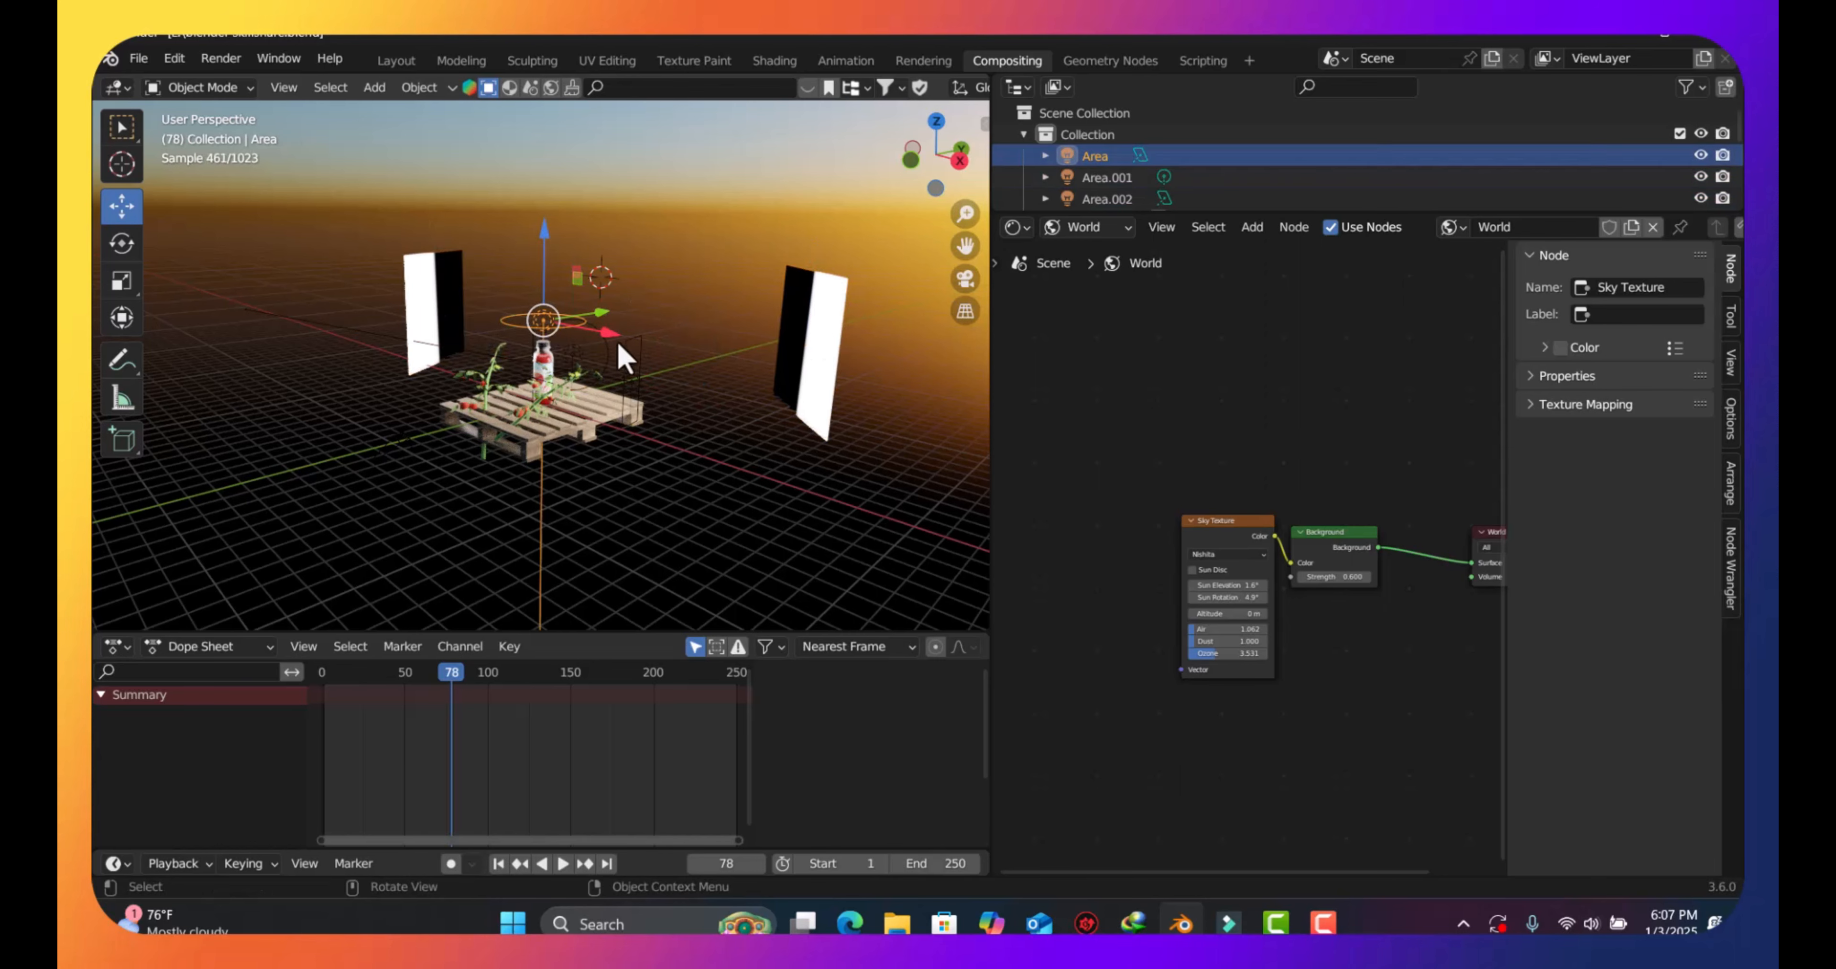
left_click(630, 374)
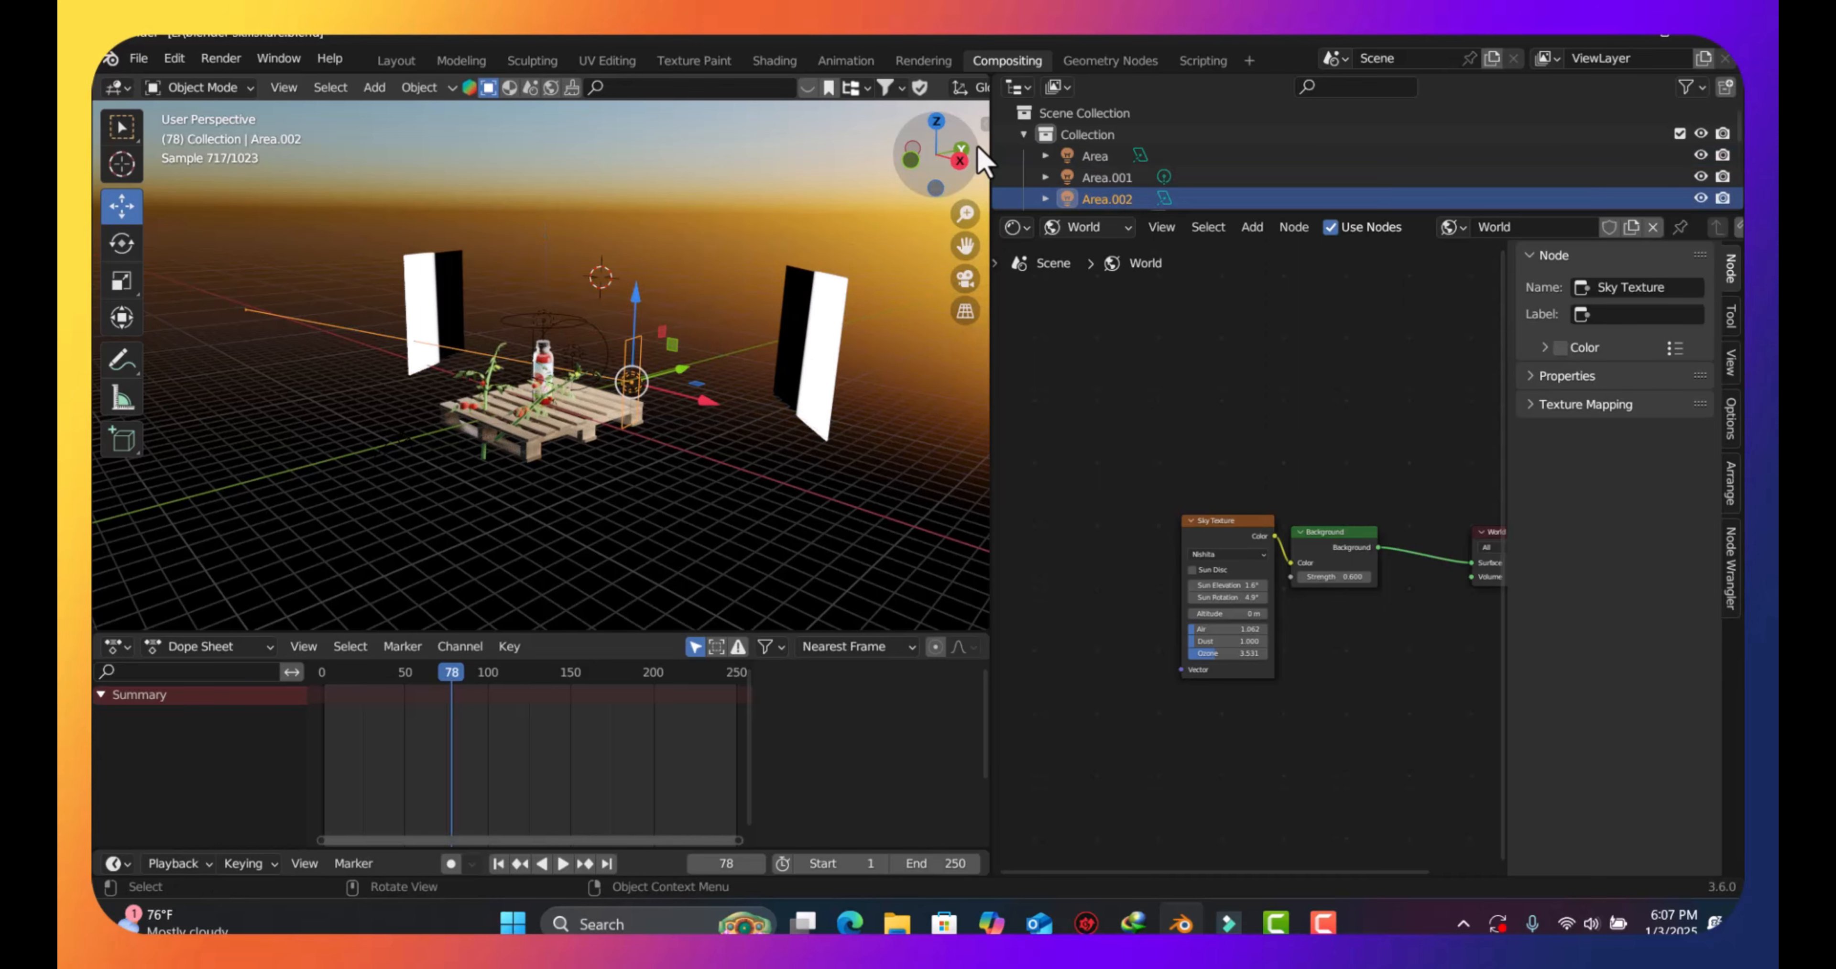
left_click_drag(977, 145, 963, 149)
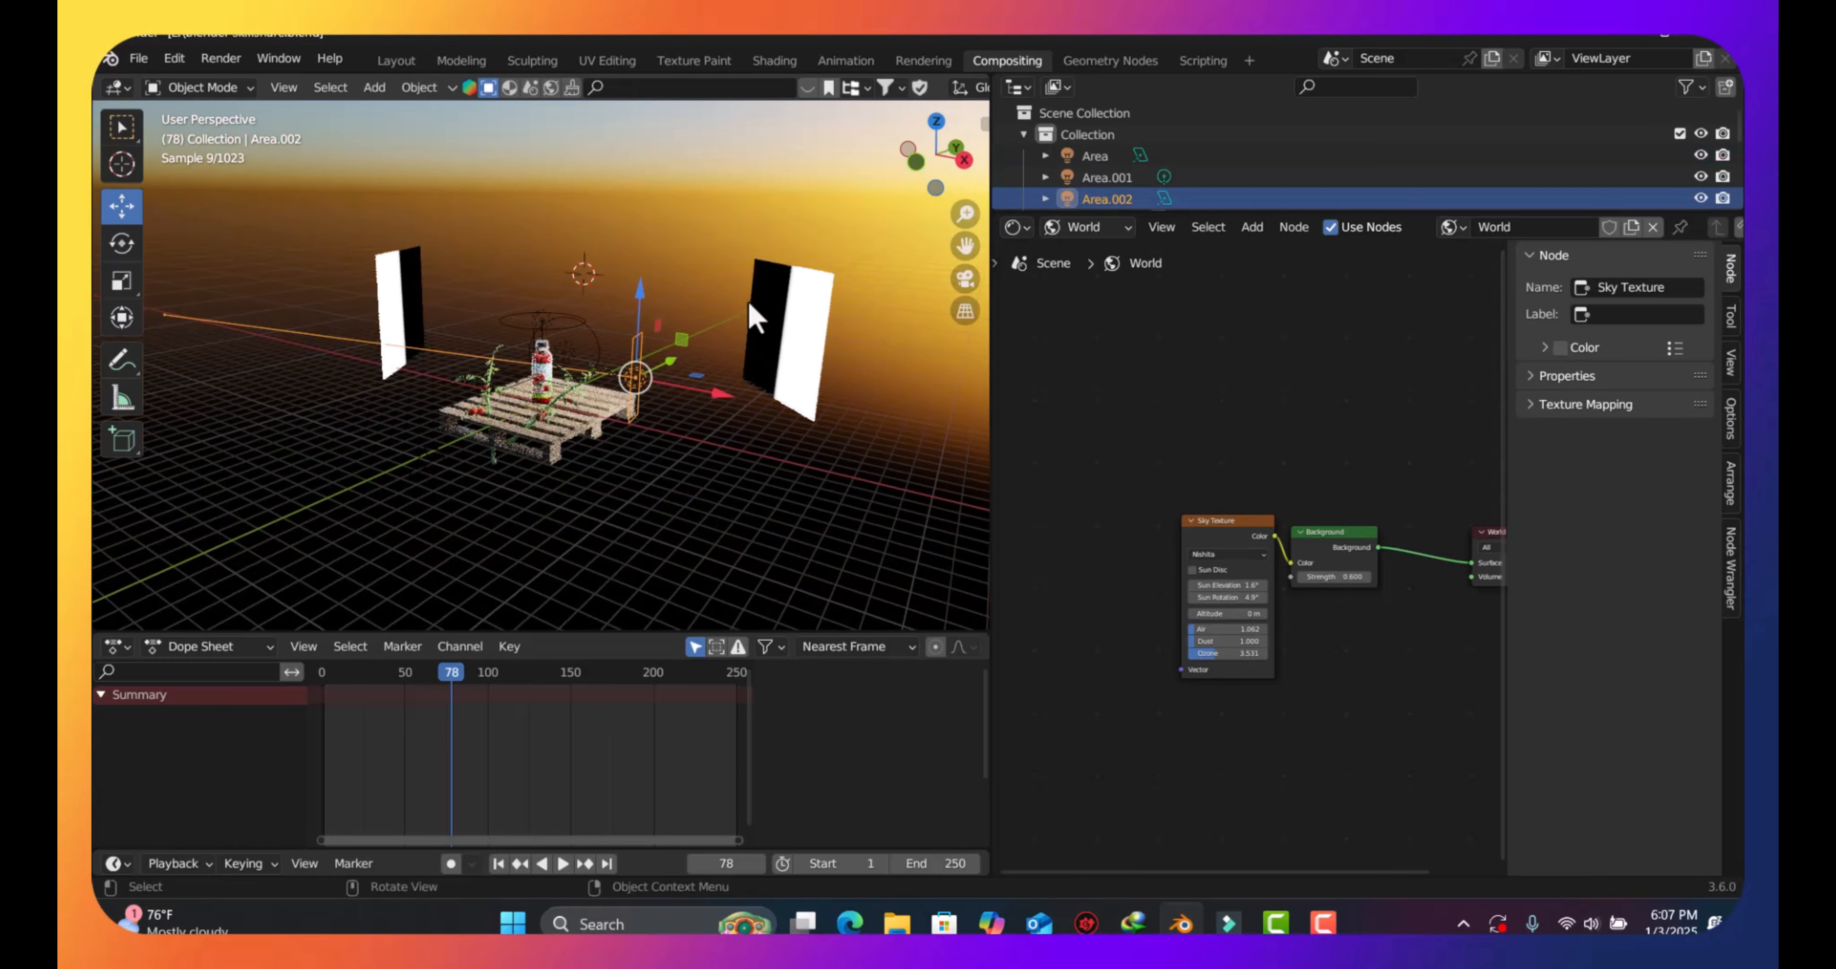
key("KP_0")
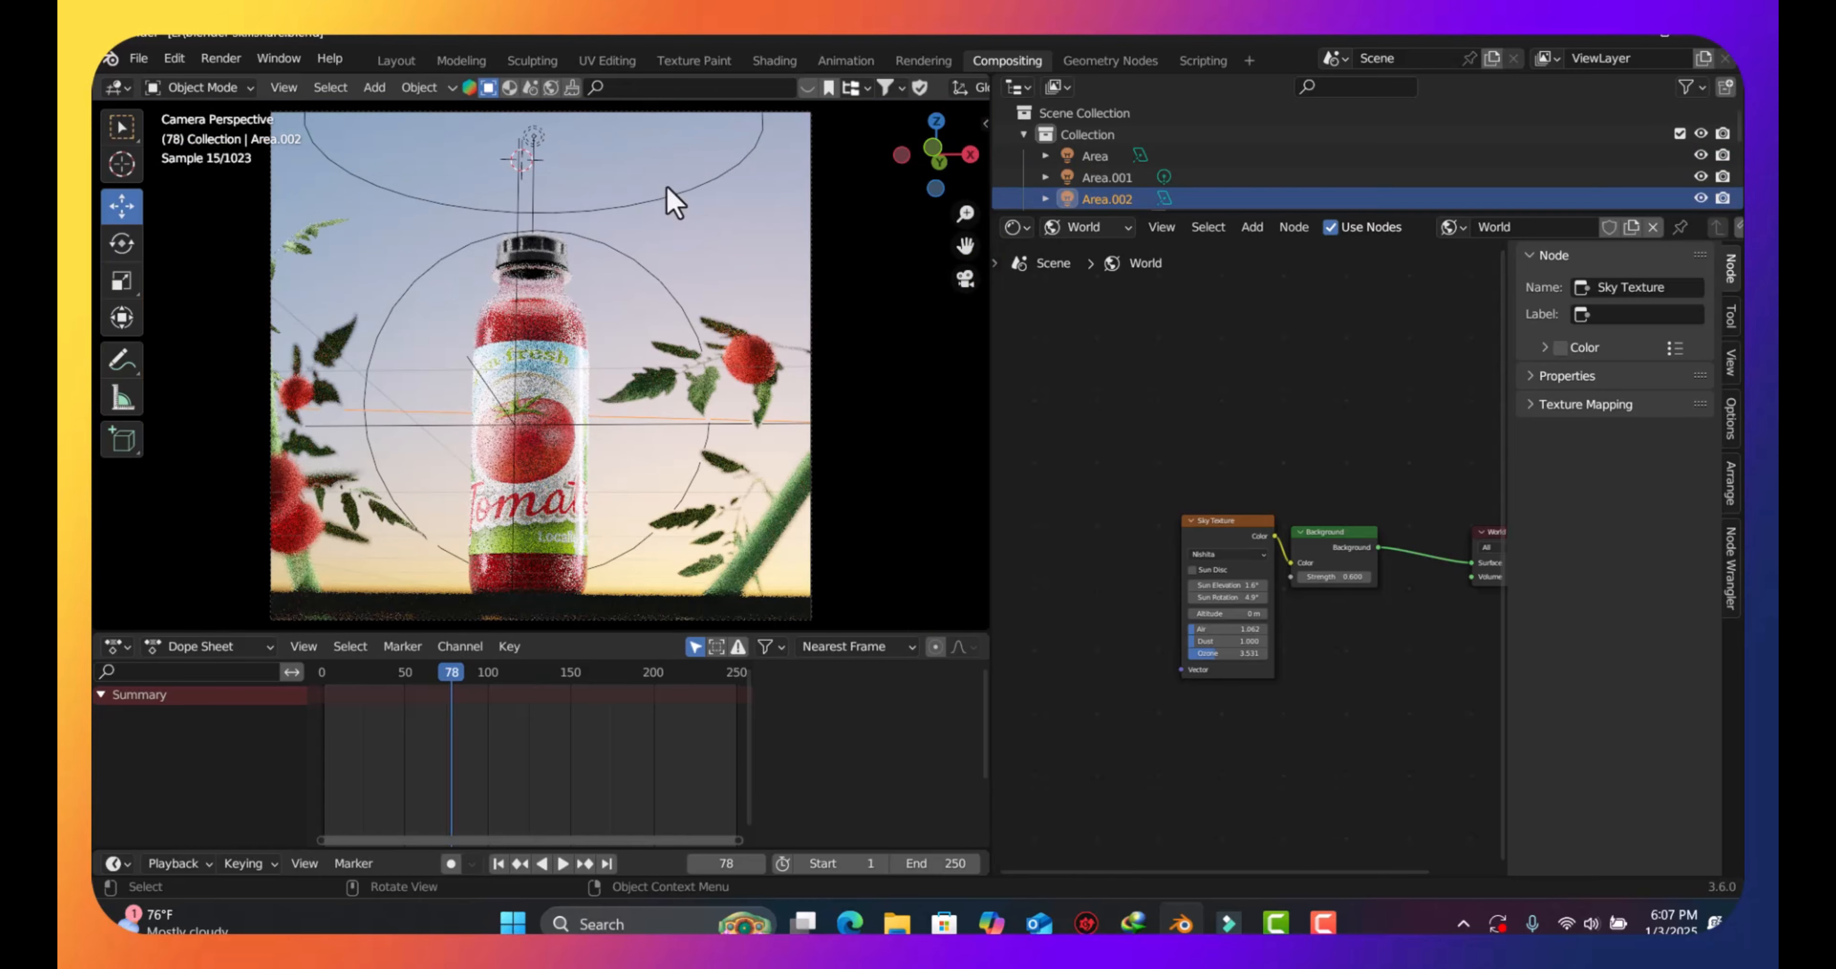
left_click_drag(959, 145, 908, 167)
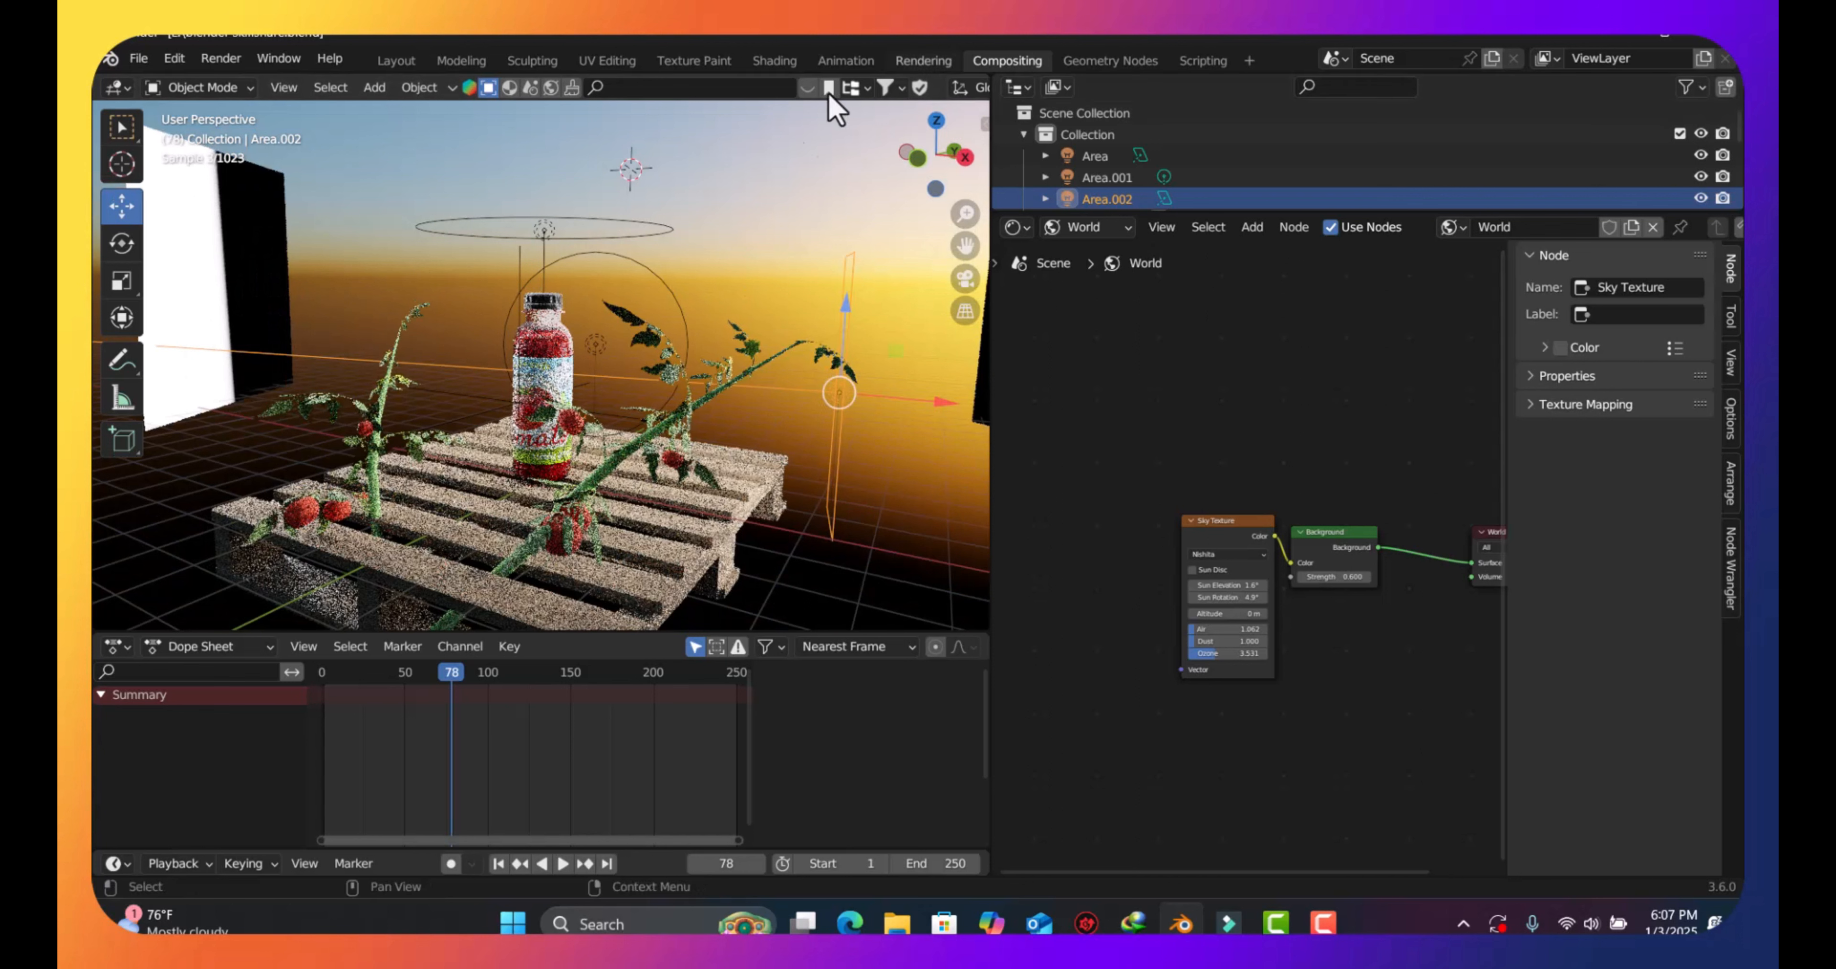
left_click(223, 285)
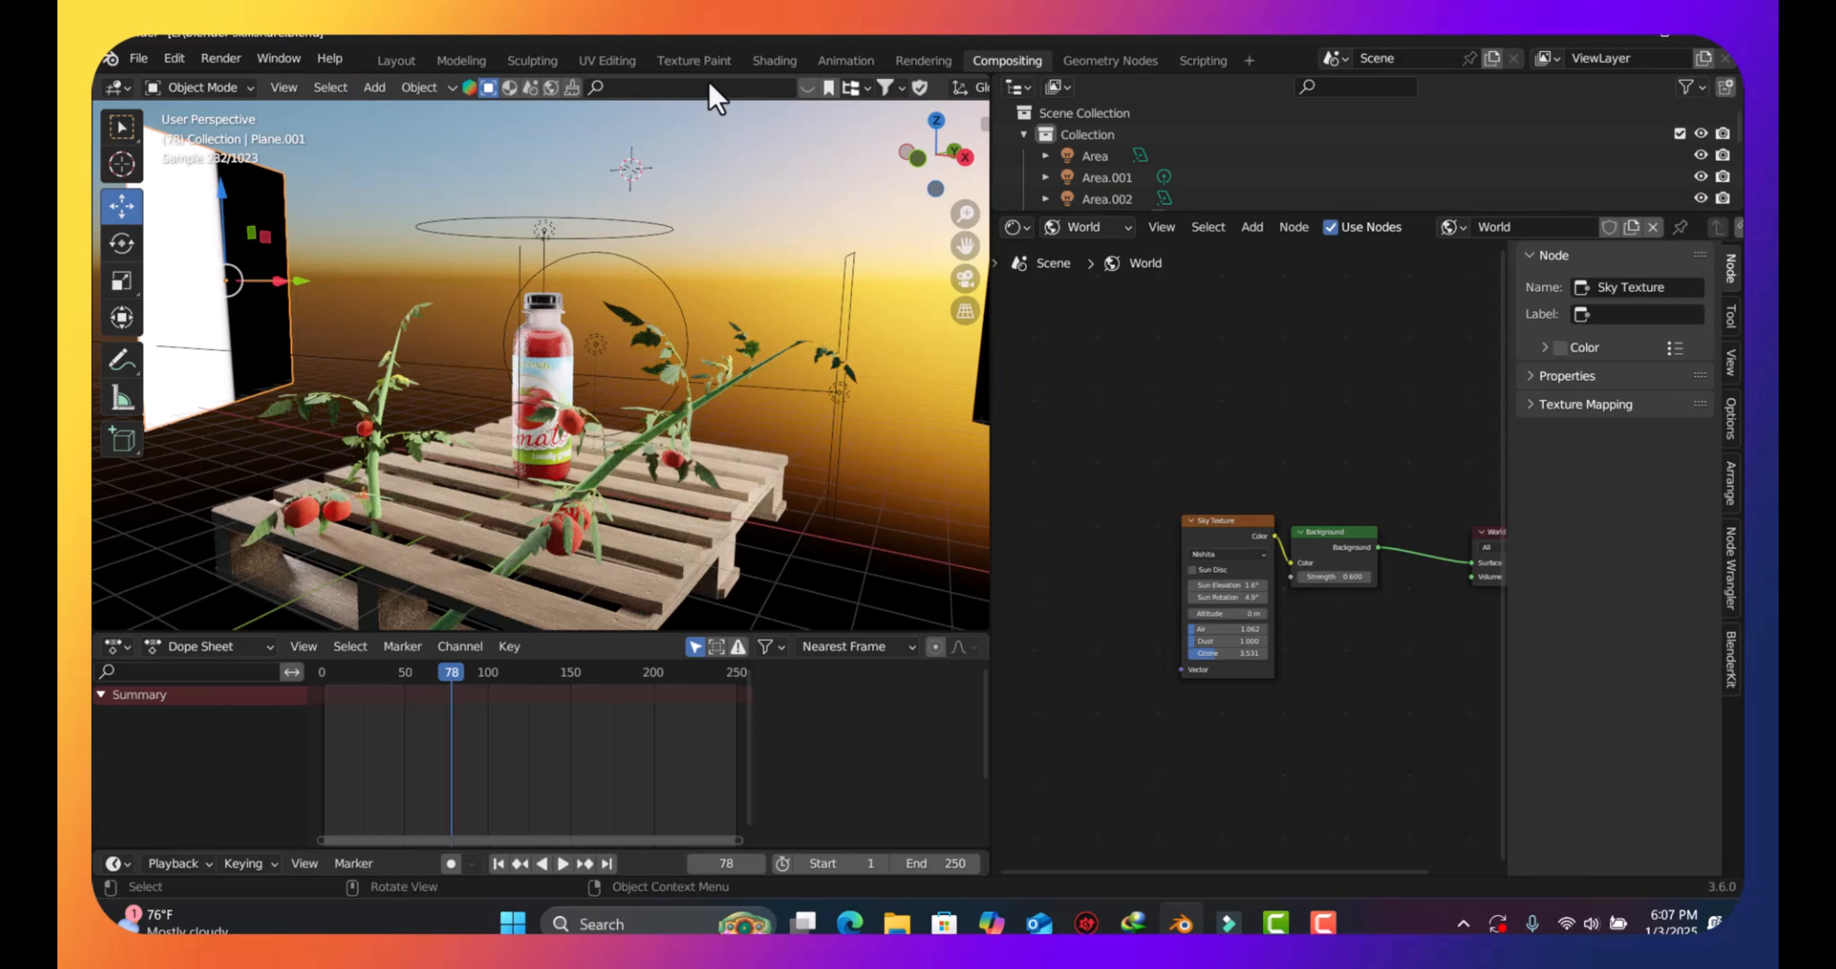
left_click(542, 233)
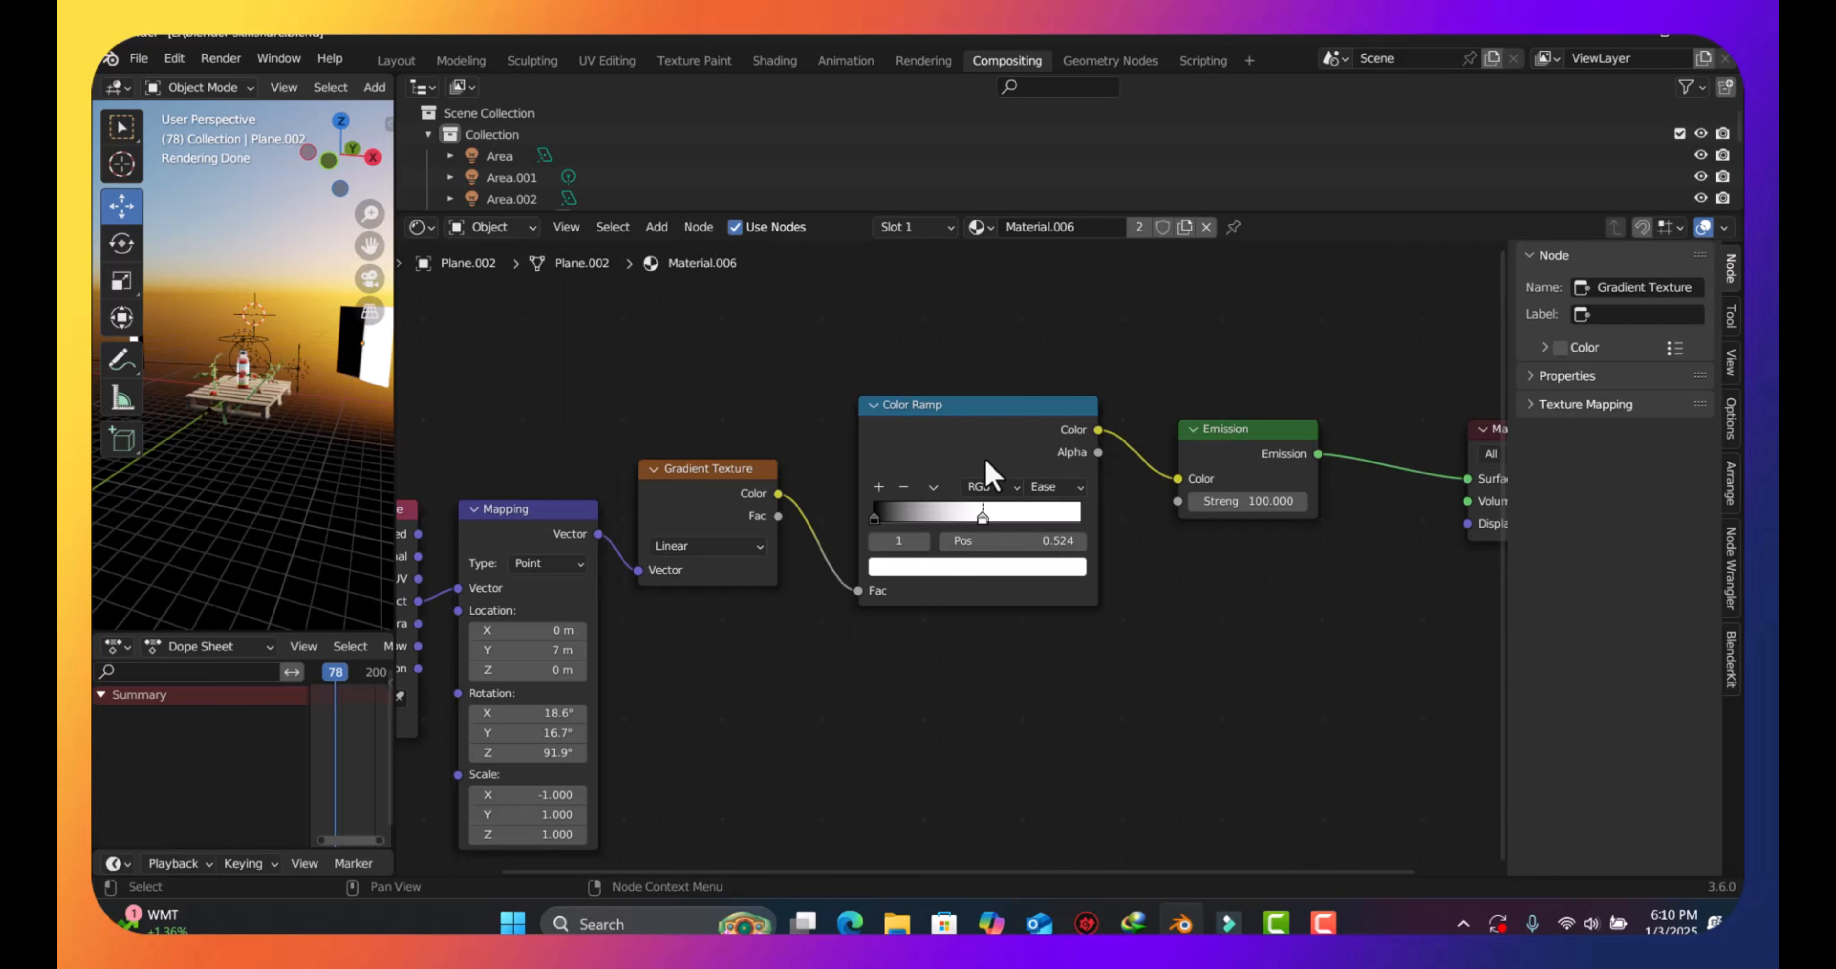
Examine the gradient emission node chain of Plane.002's material alongside the scene, and widen the 3D viewport
left_click(728, 507)
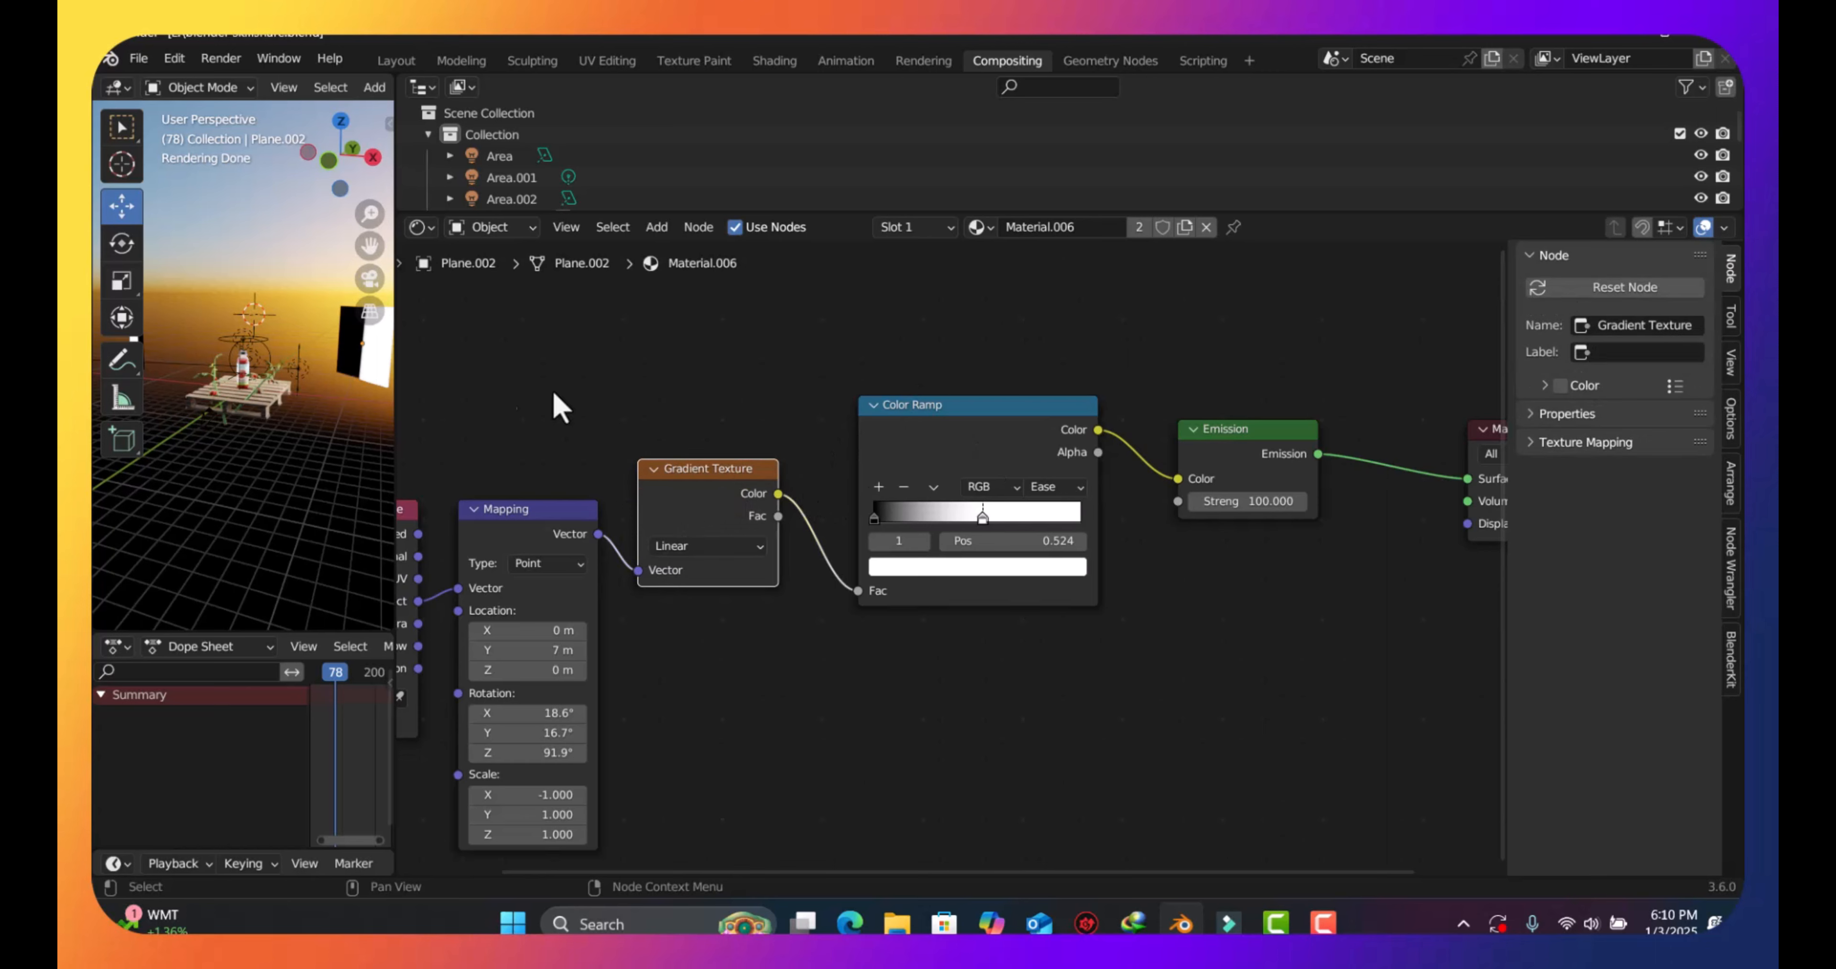
left_click_drag(341, 162, 331, 165)
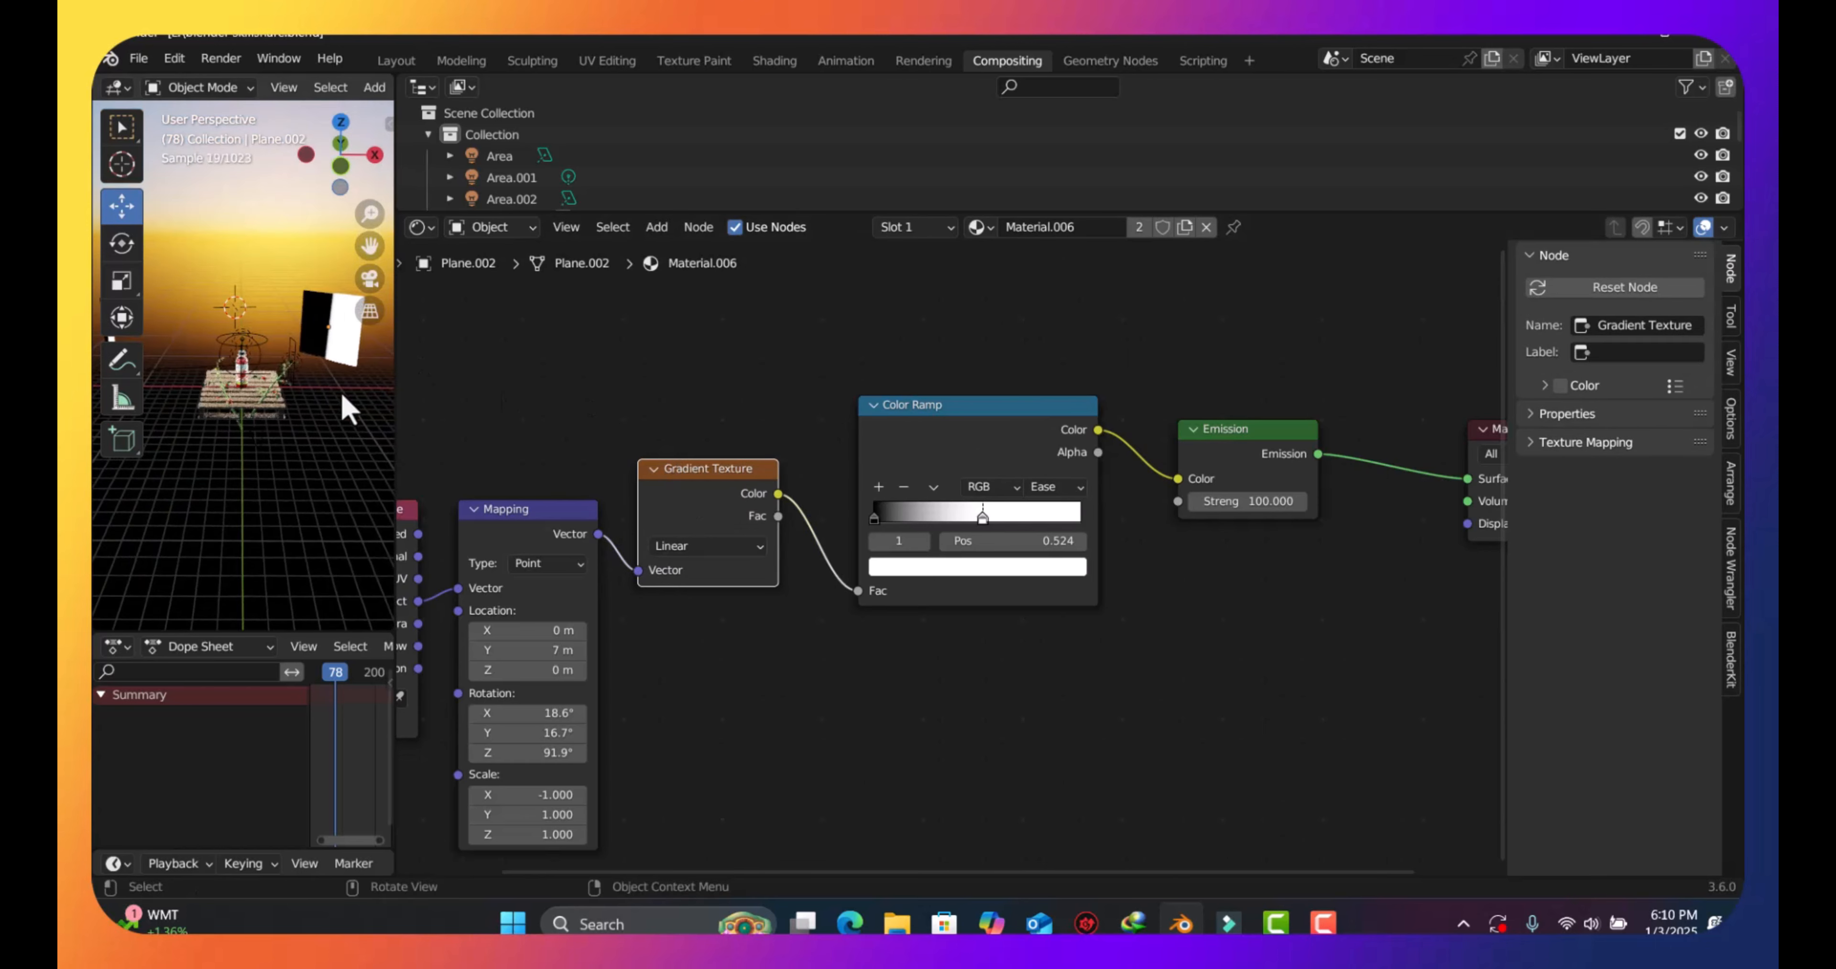
scroll(356, 338, "up", 3)
scroll(360, 346, "up", 2)
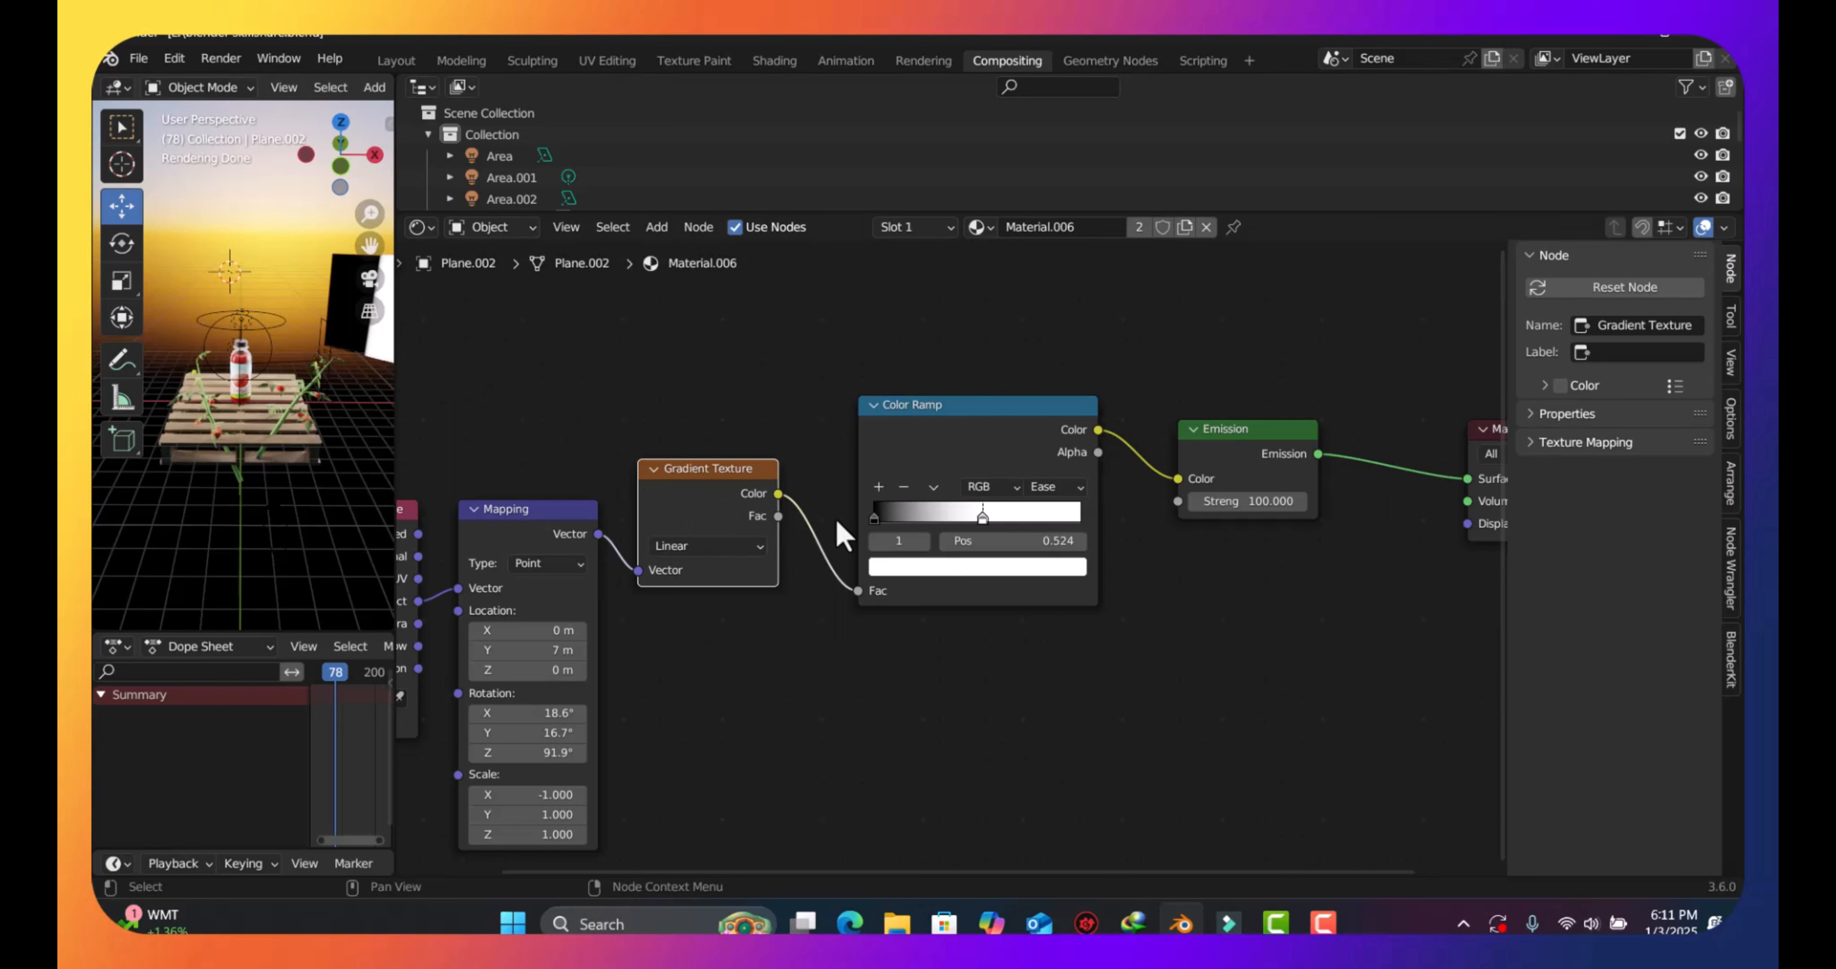
left_click(720, 548)
left_click(721, 567)
scroll(562, 487, "down", 2)
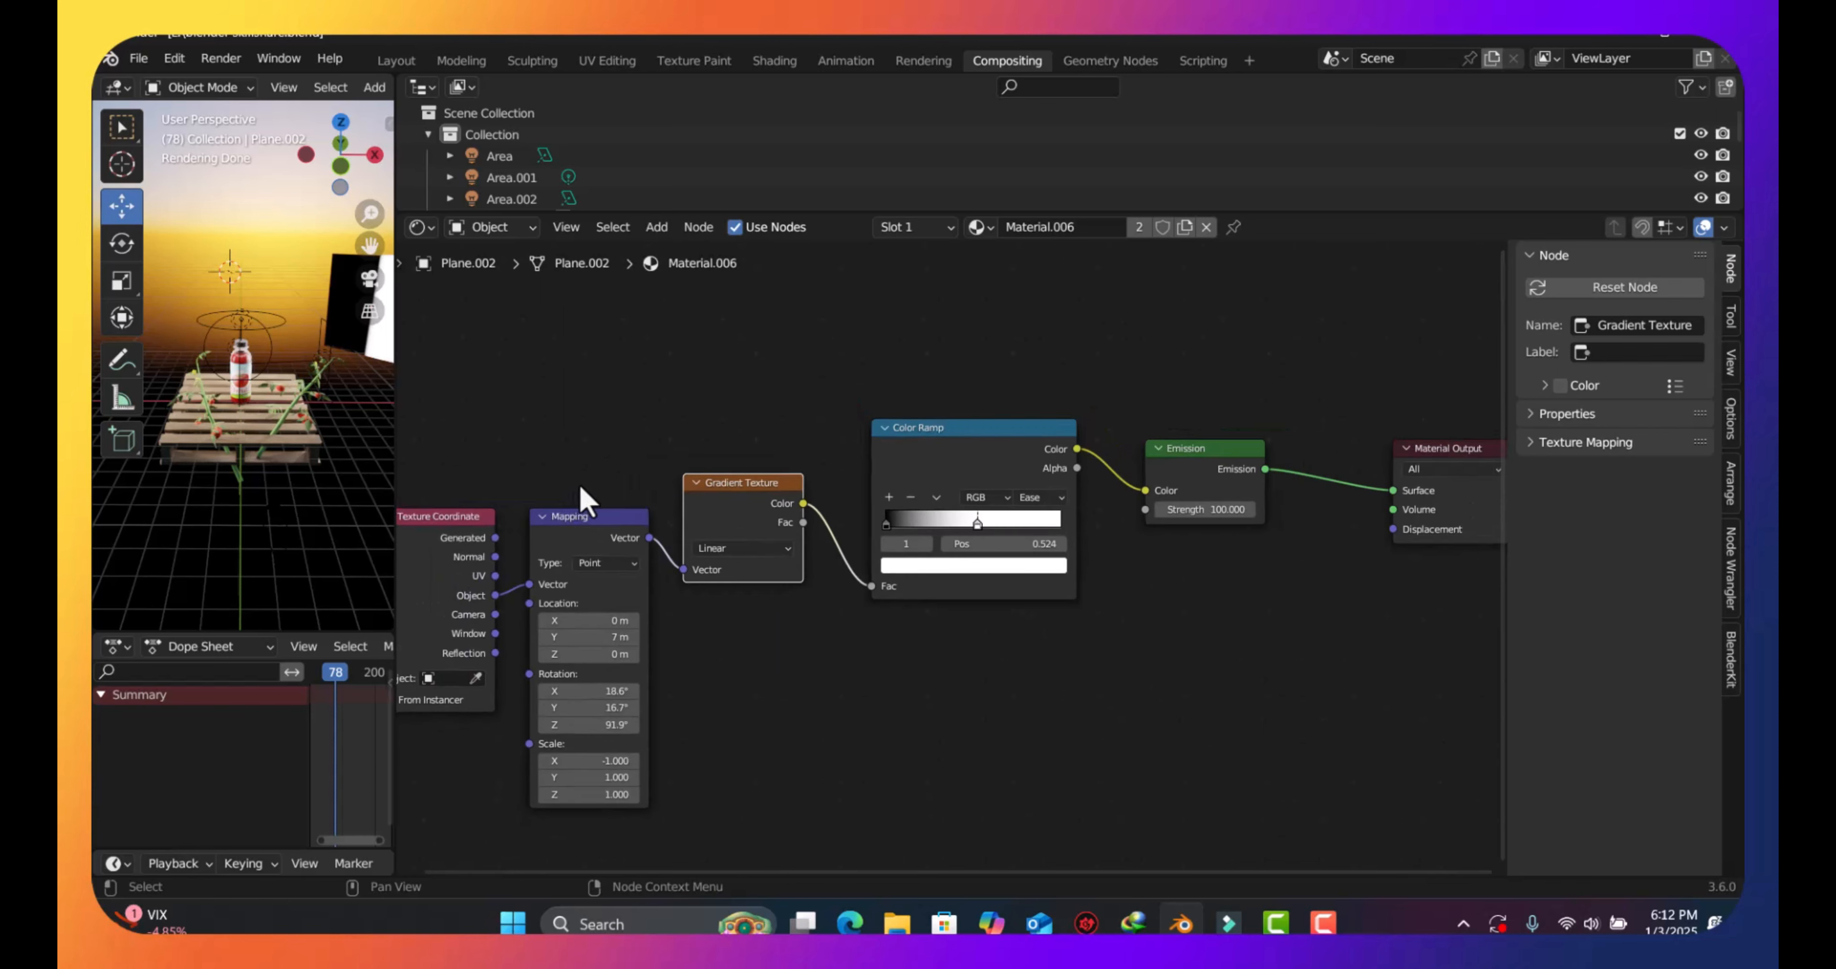
scroll(592, 486, "down", 1)
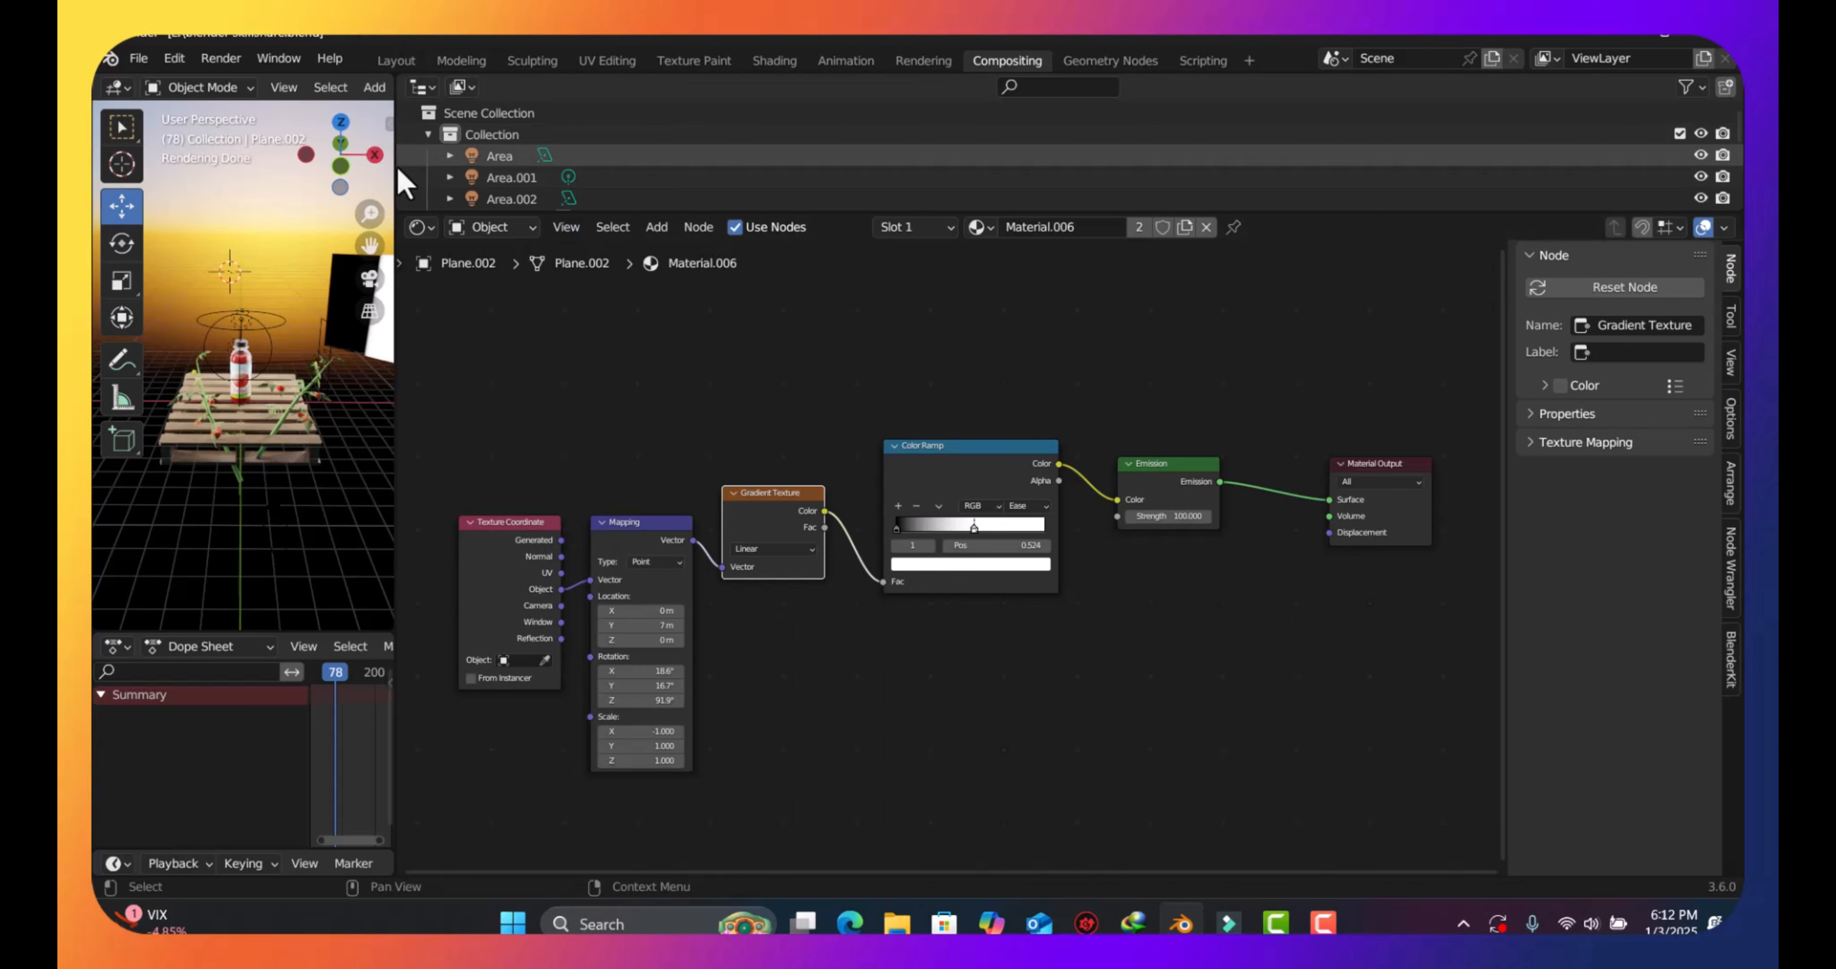
left_click_drag(396, 204, 784, 203)
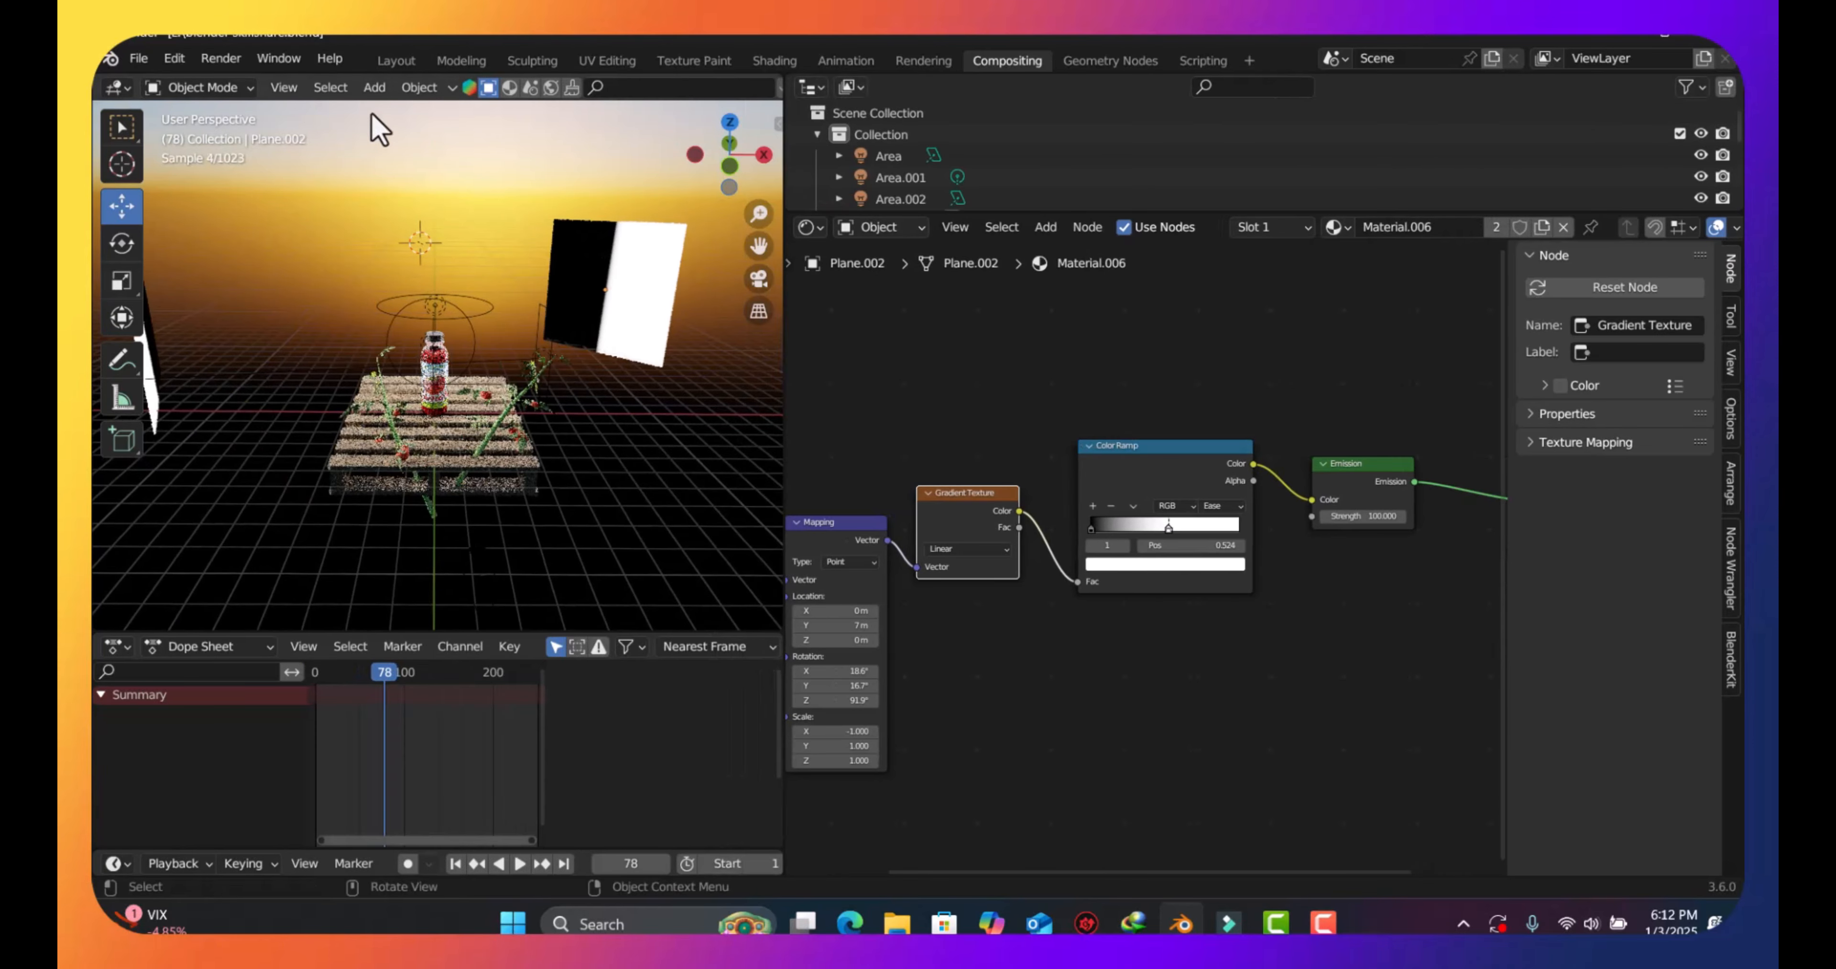
Open the add-on preferences and search the add-ons for "nod"
left_click(174, 58)
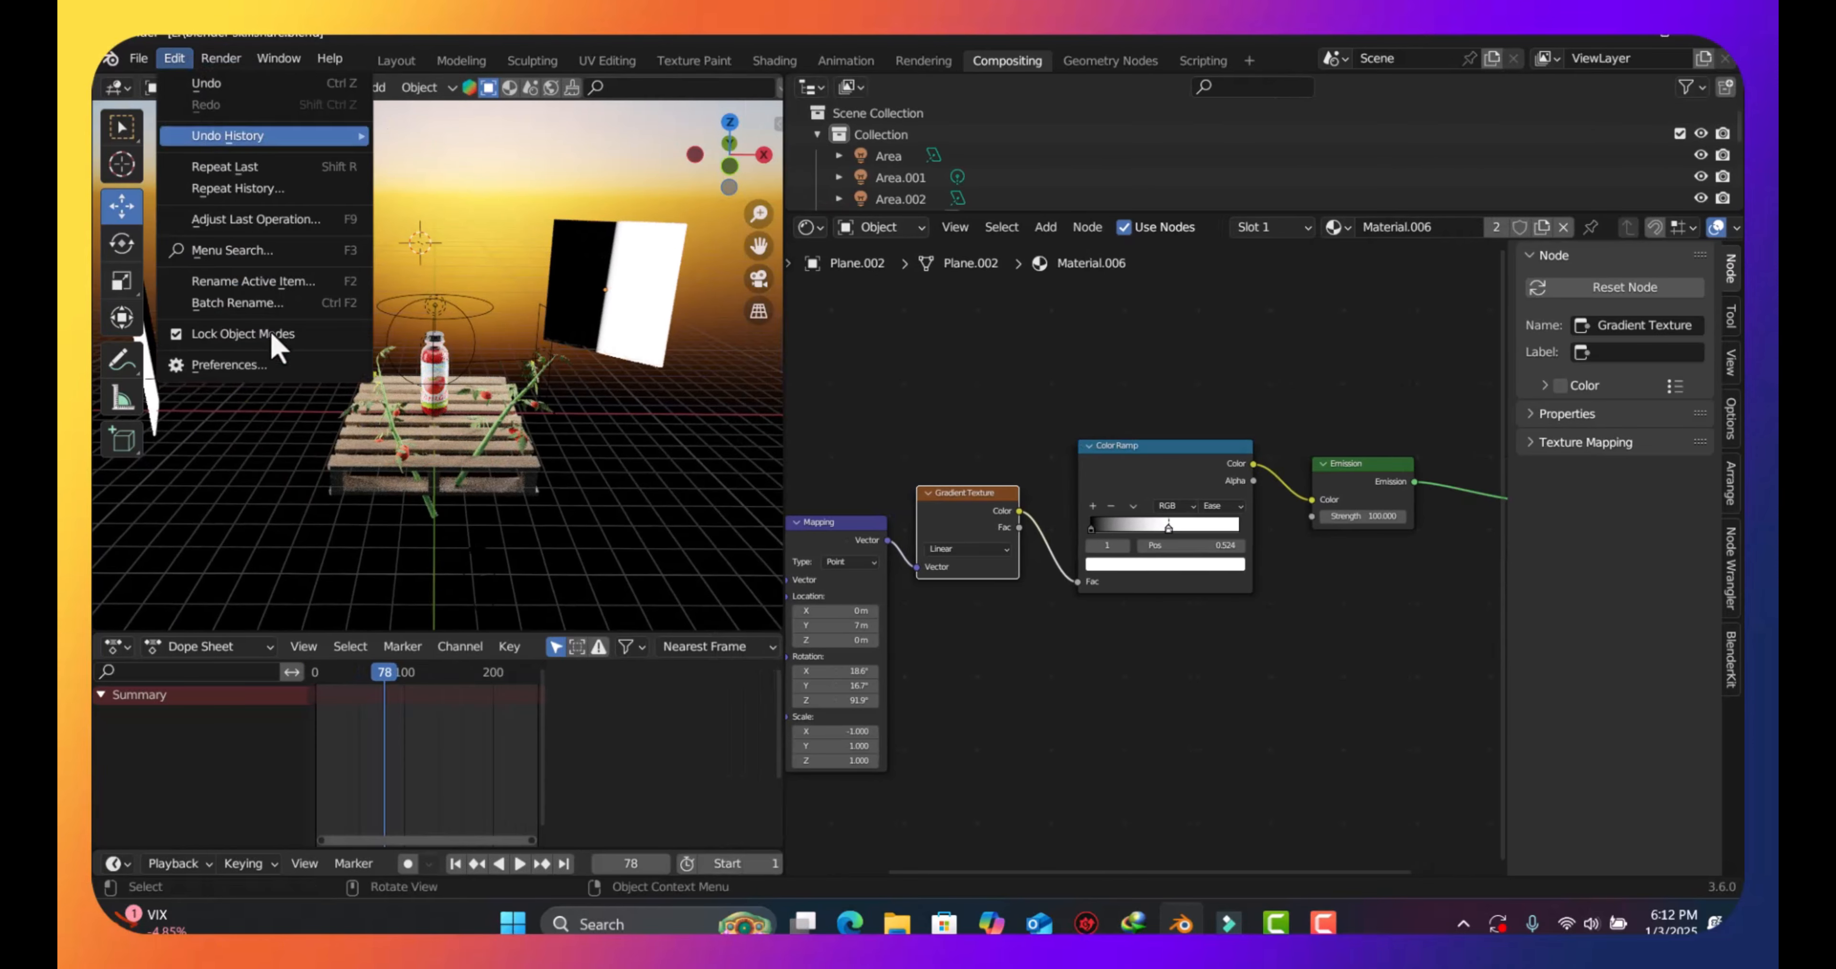
left_click(258, 369)
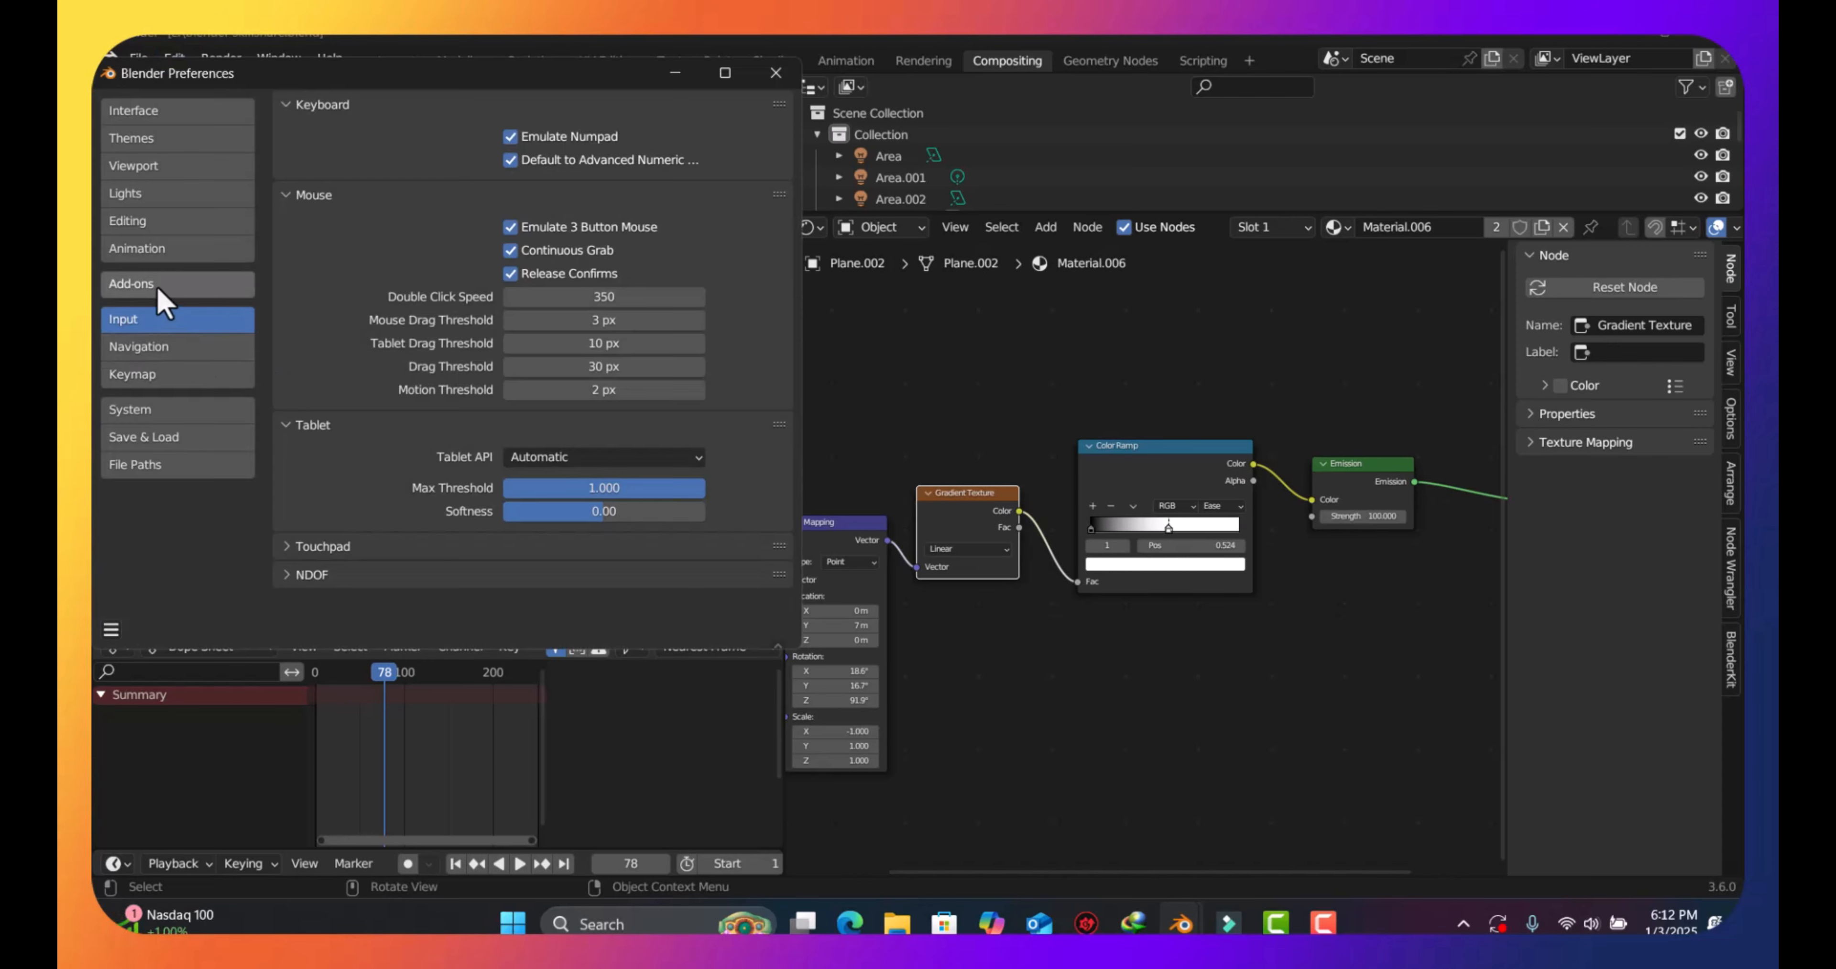
left_click(218, 292)
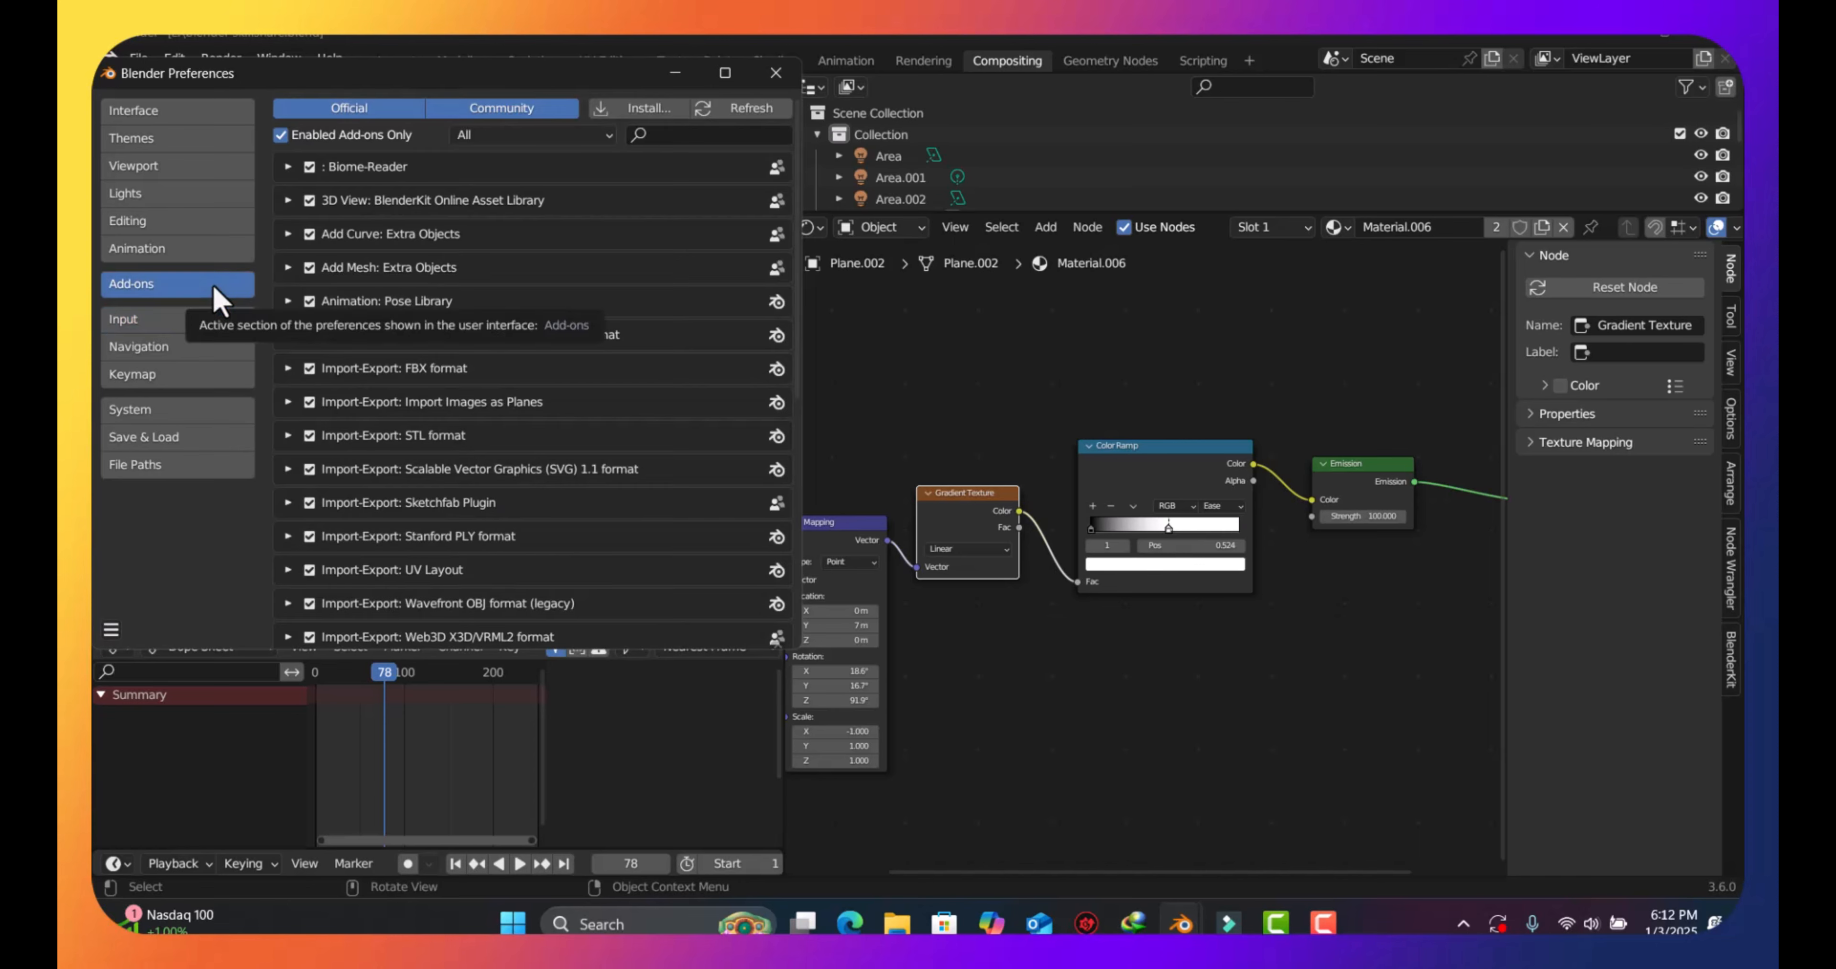
left_click(678, 133)
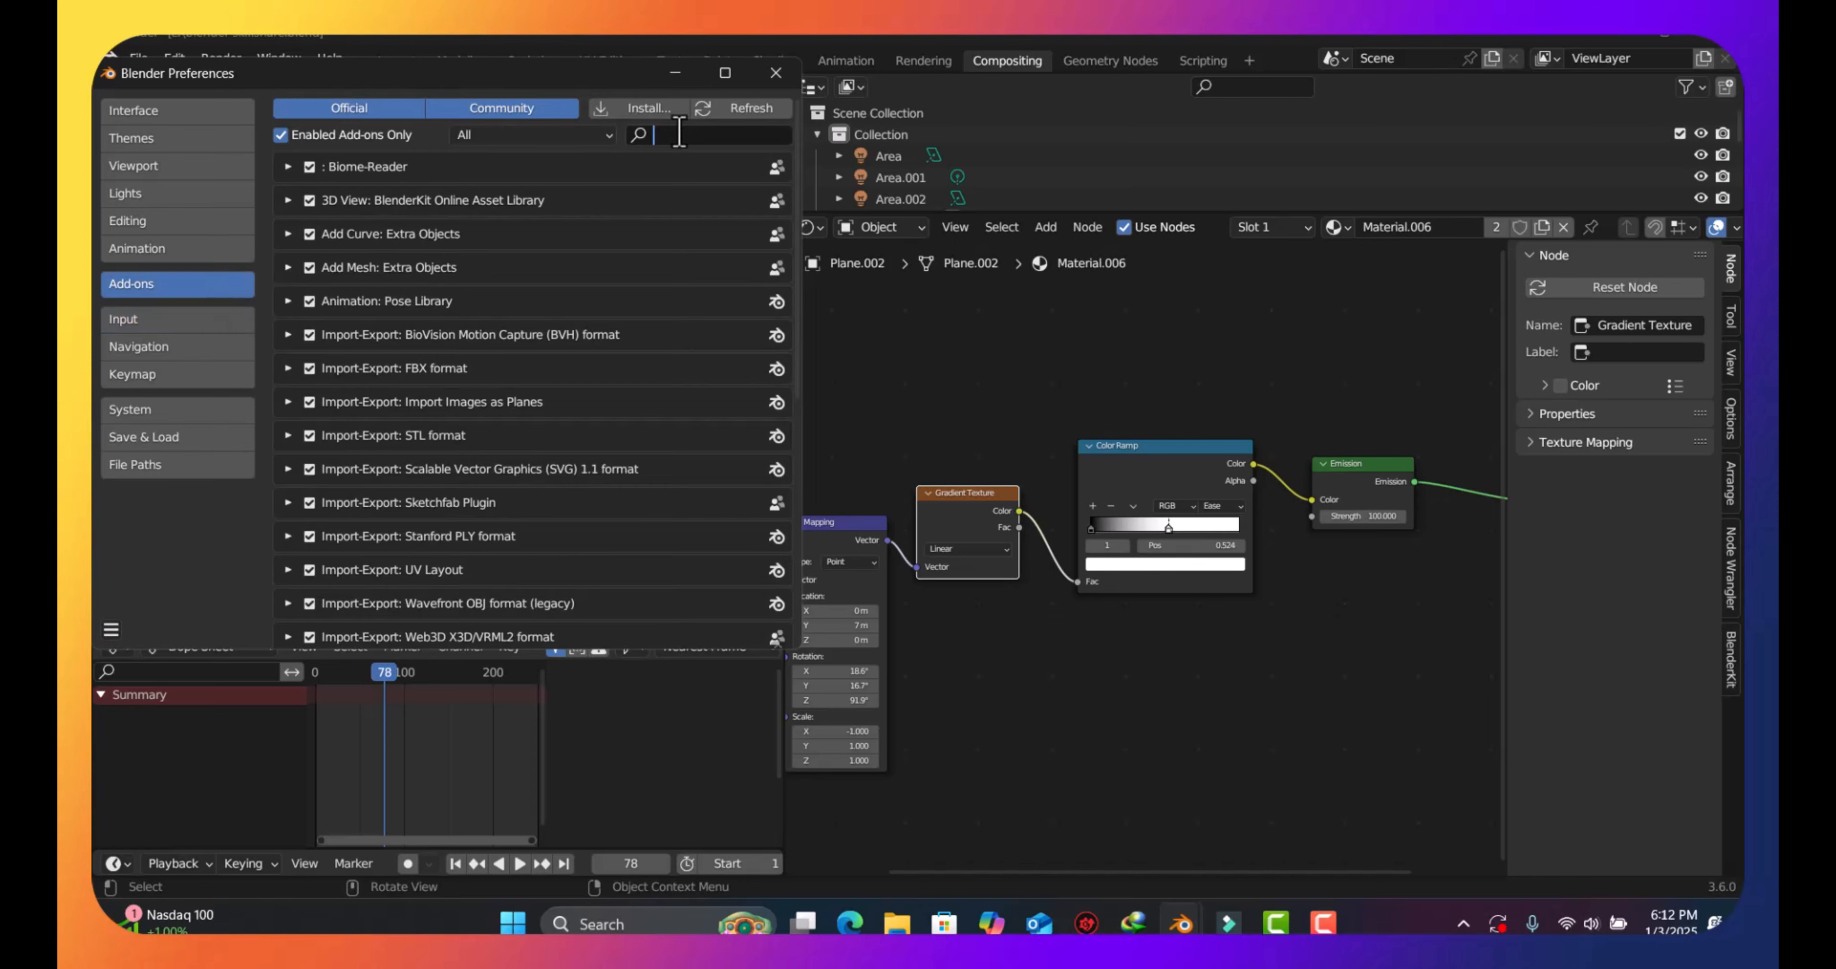
type("nod")
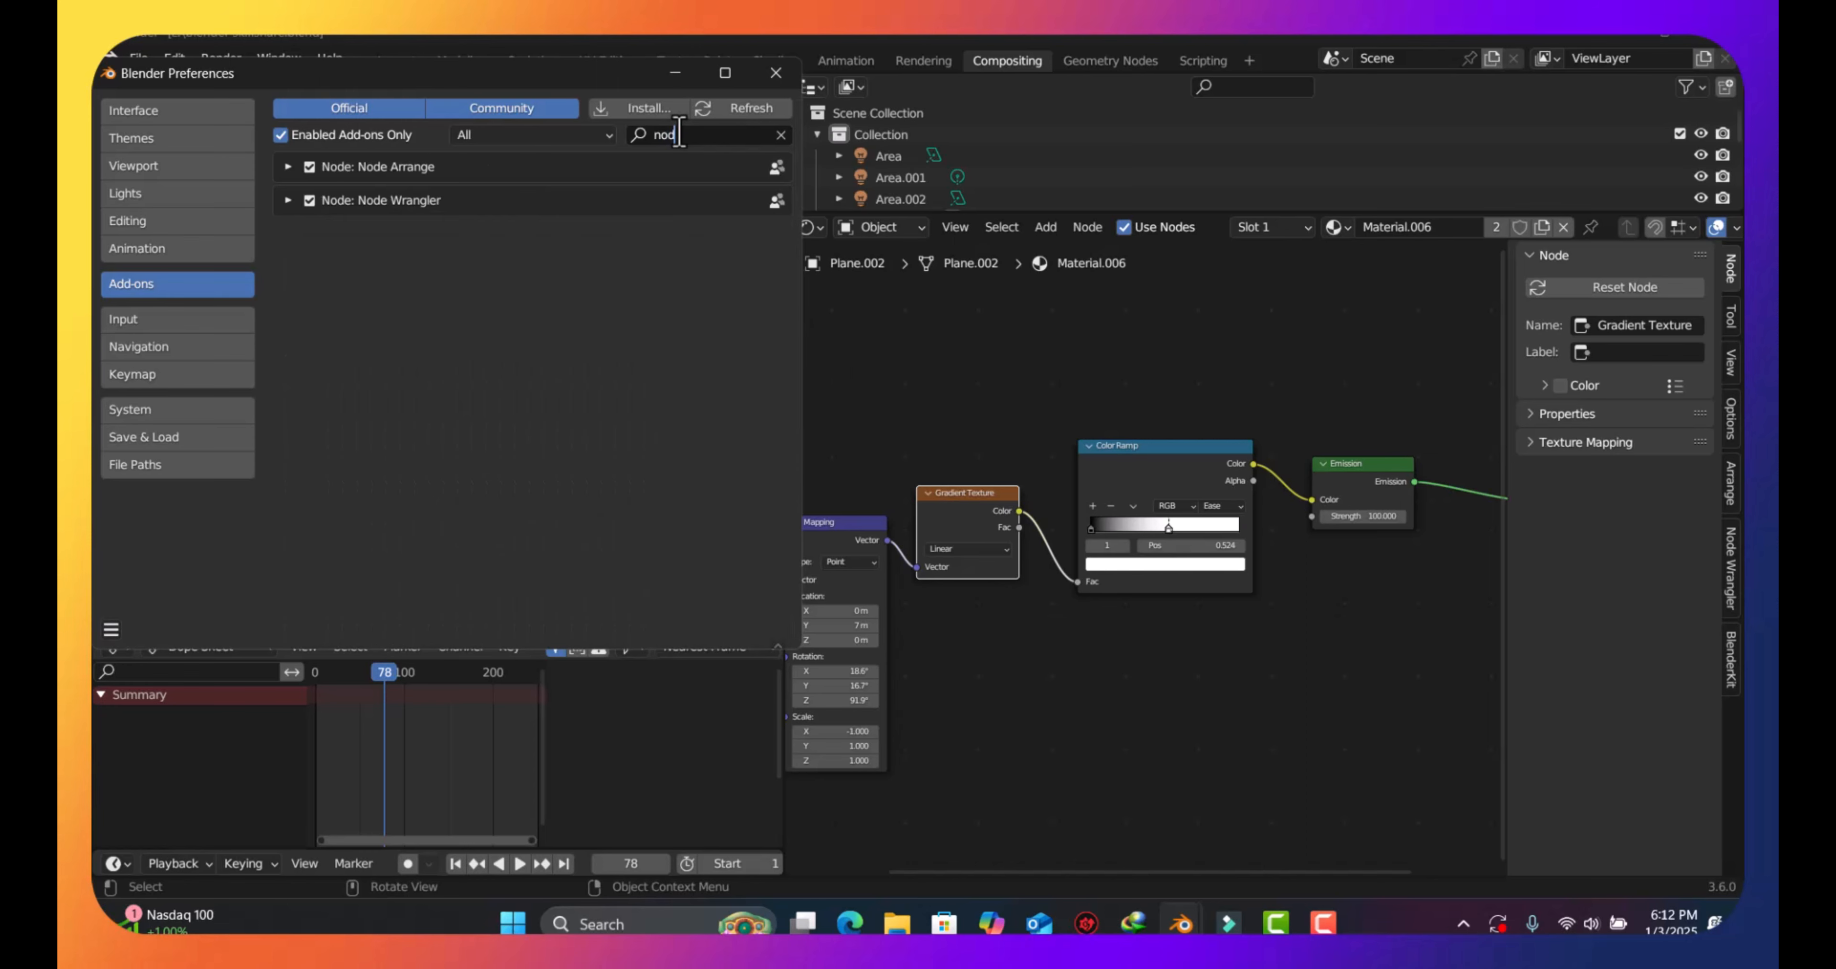
Disable the Node Arrange and Node Wrangler add-ons
left_click(311, 175)
left_click(310, 168)
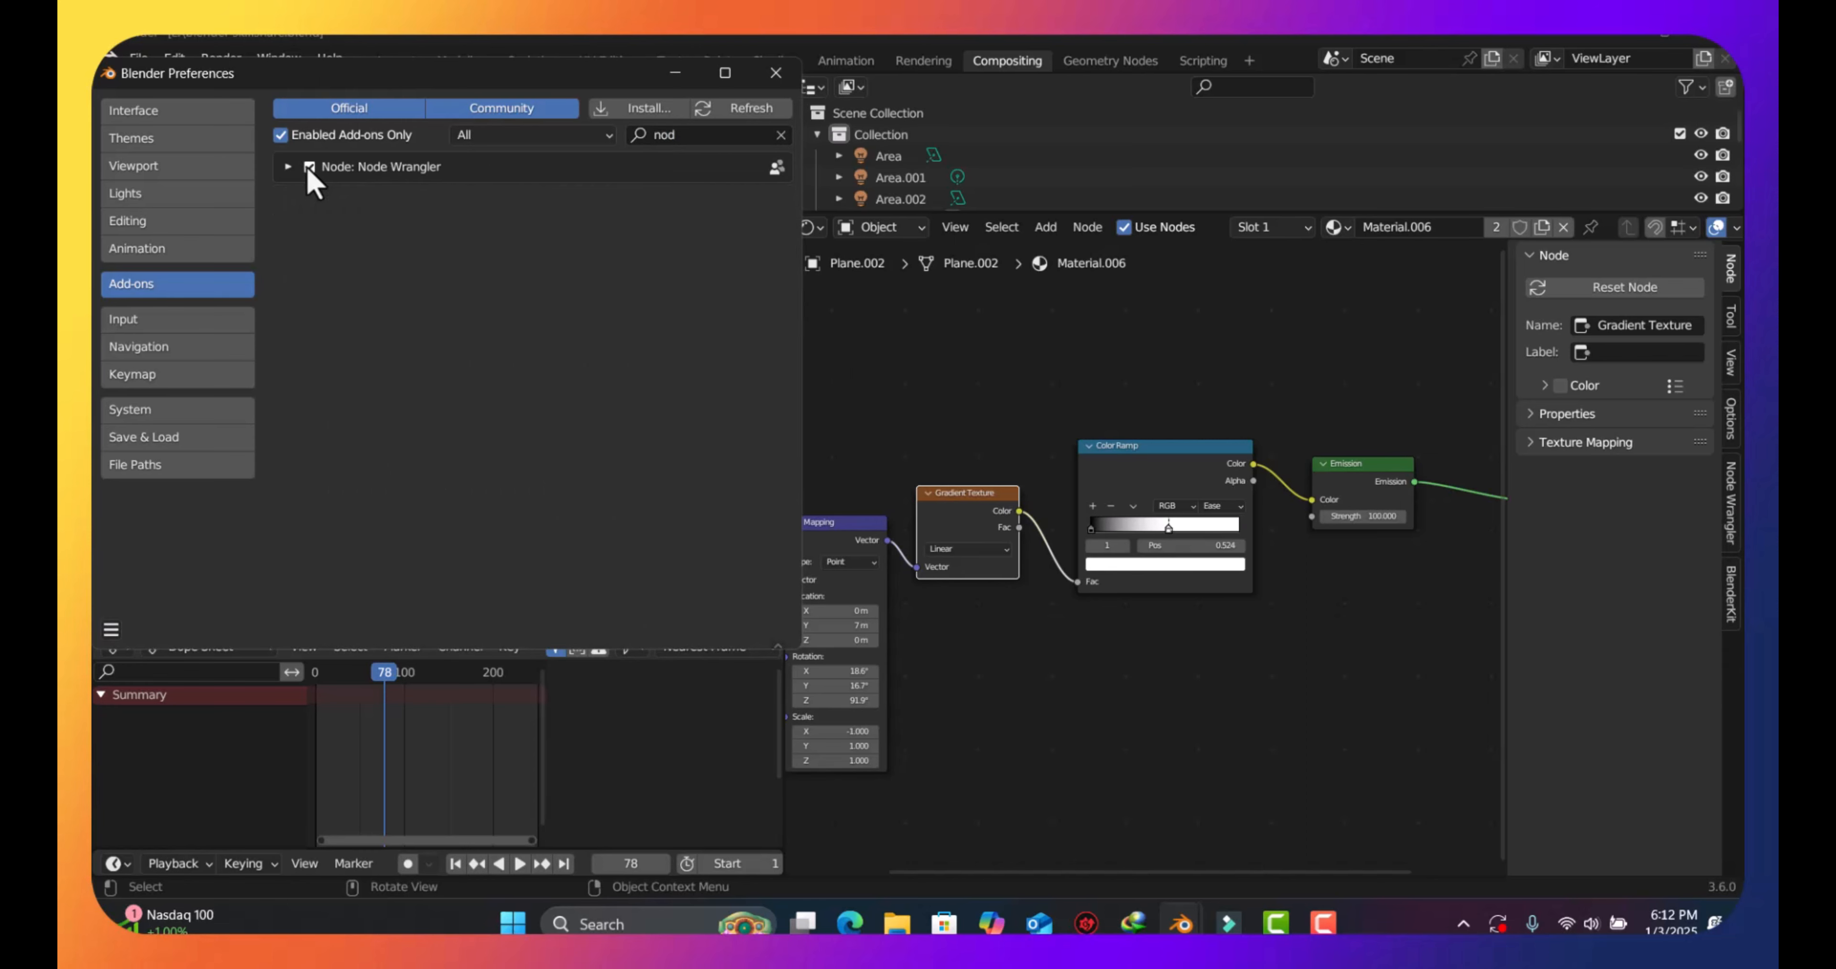
left_click(309, 168)
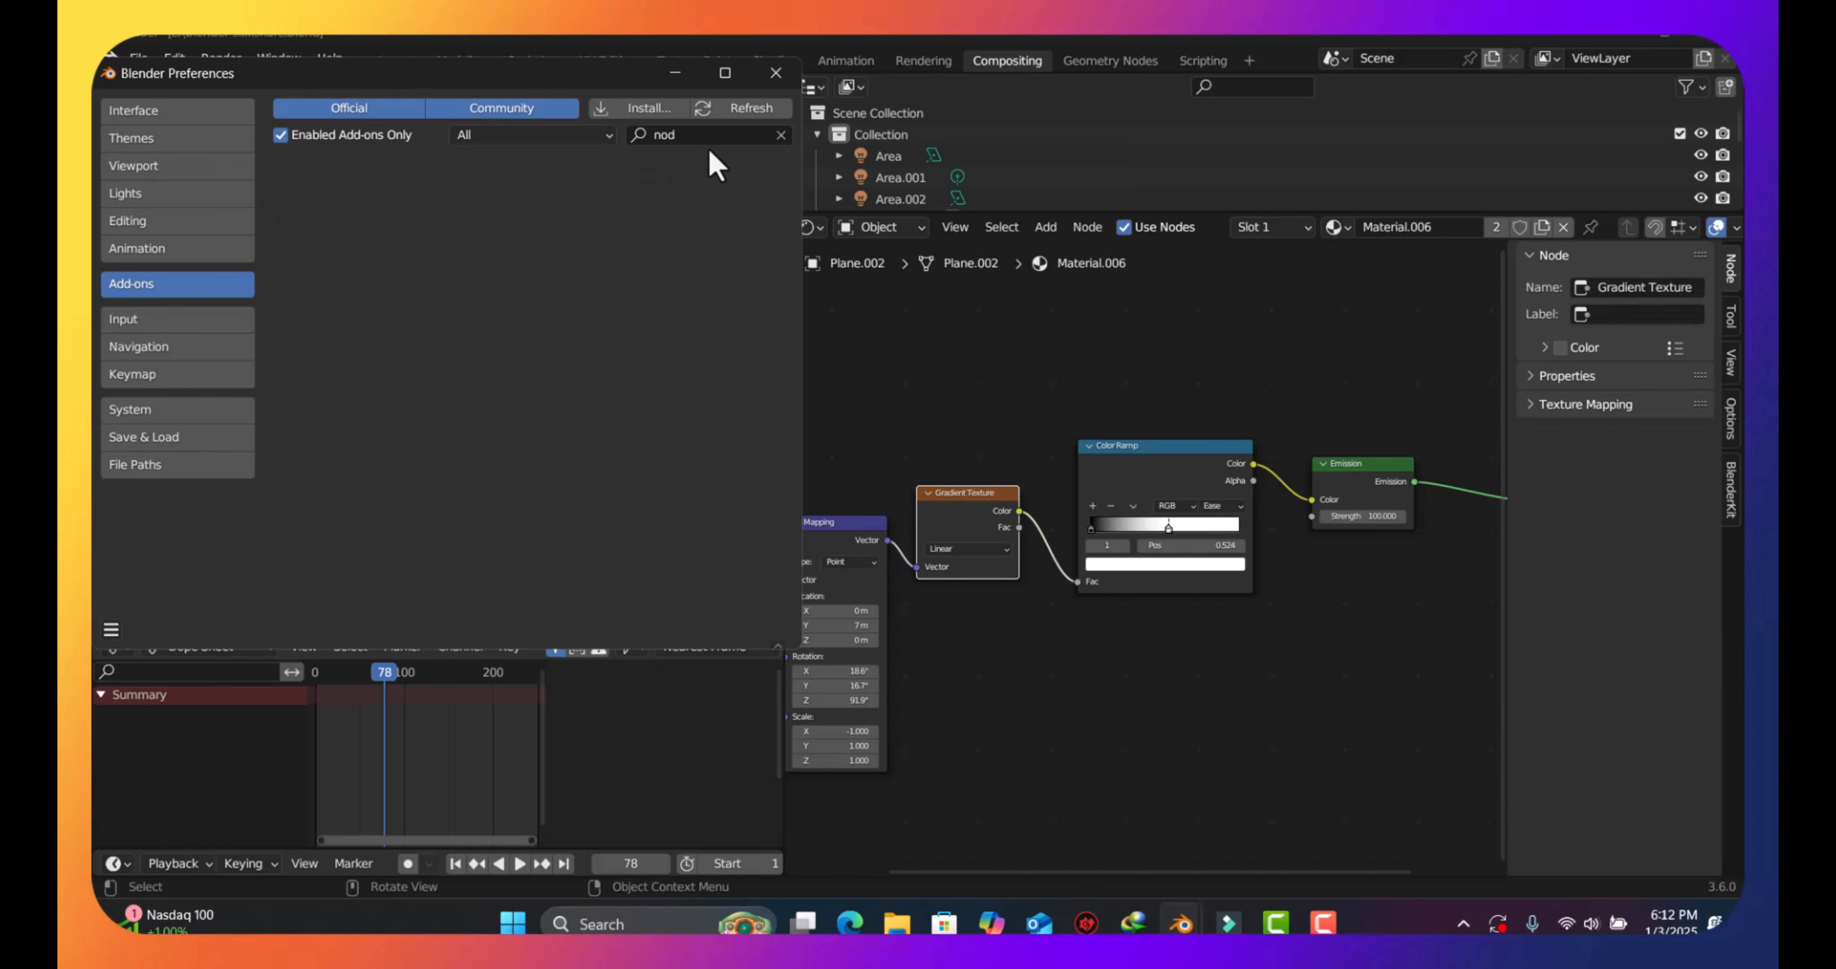
Clear the add-on filter and try searching the enabled add-ons for "node"
left_click(681, 137)
key("BackSpace")
key("BackSpace")
key("BackSpace")
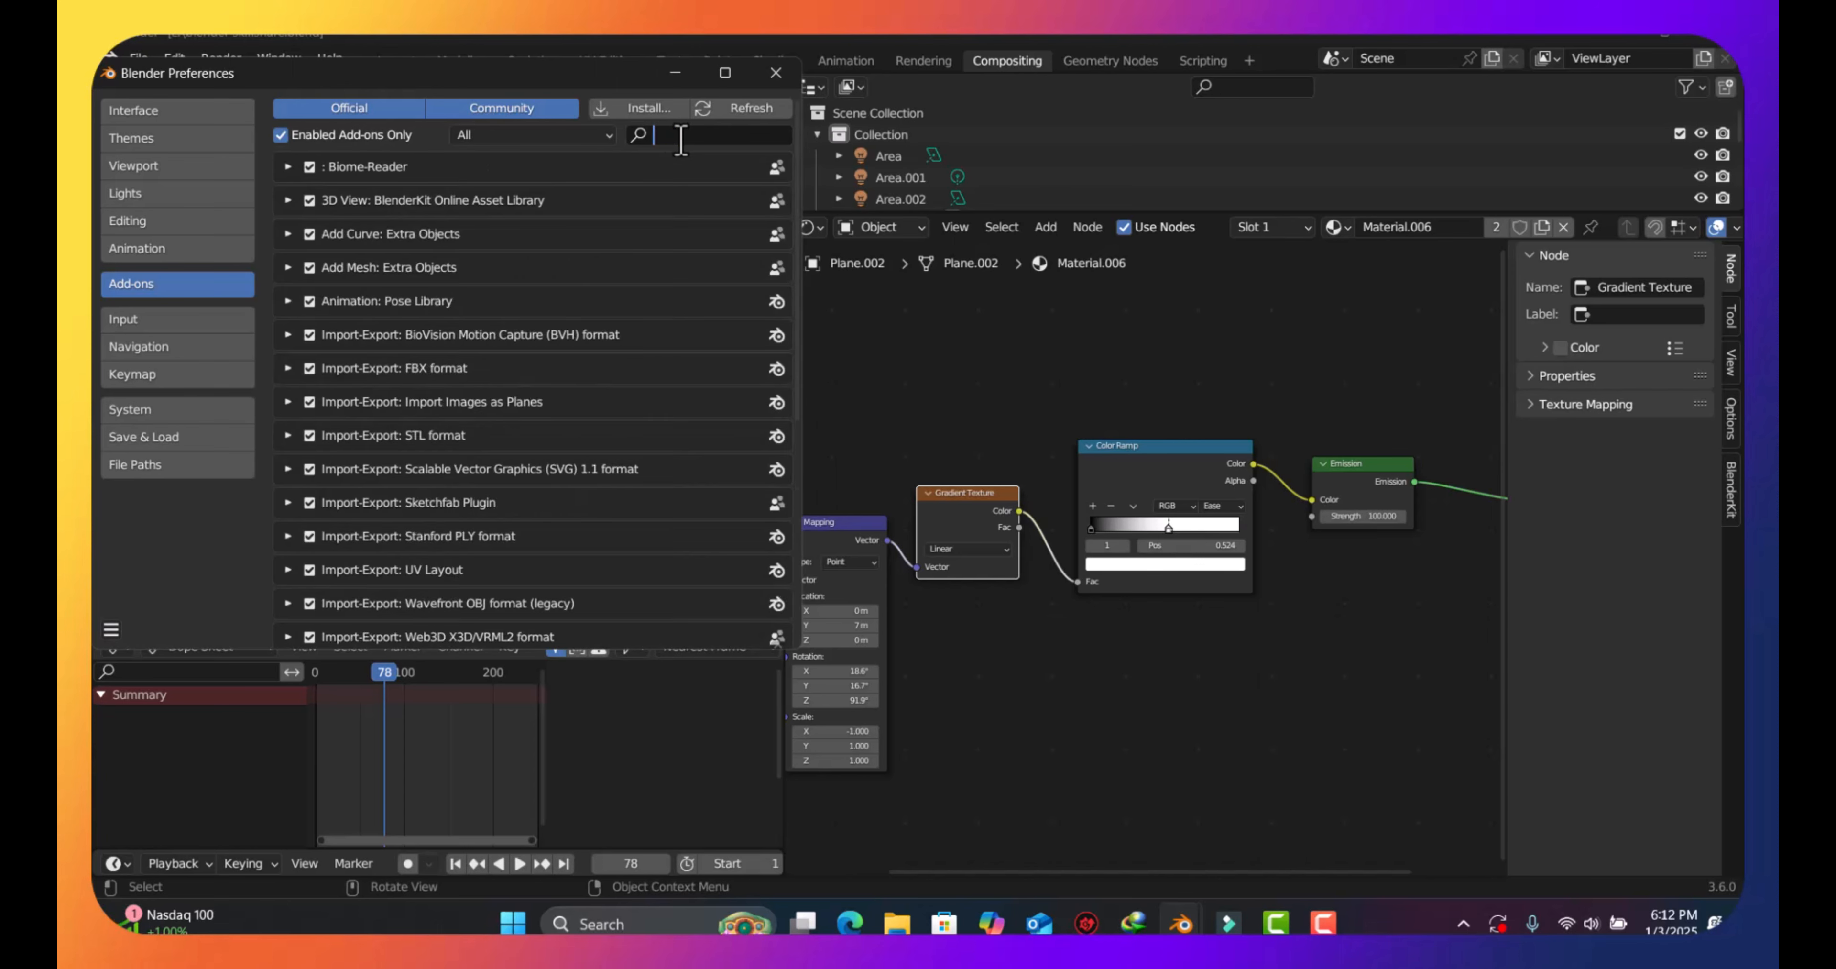
type("node")
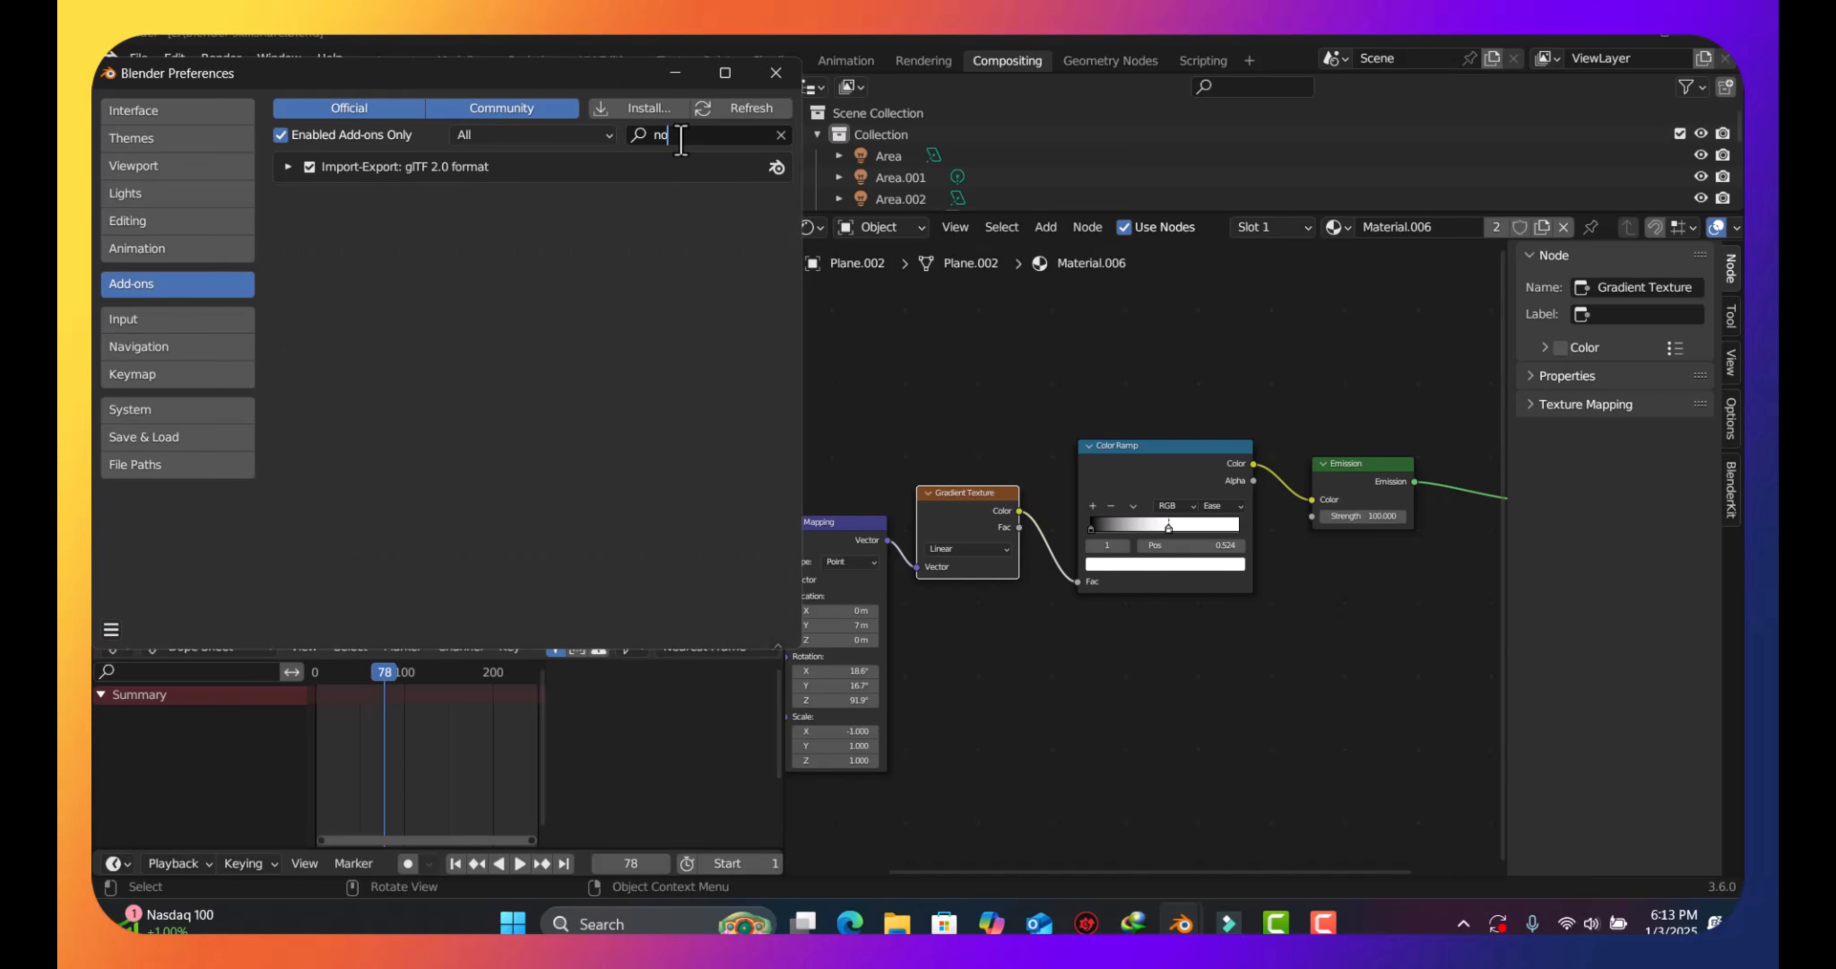
key("BackSpace")
key("BackSpace")
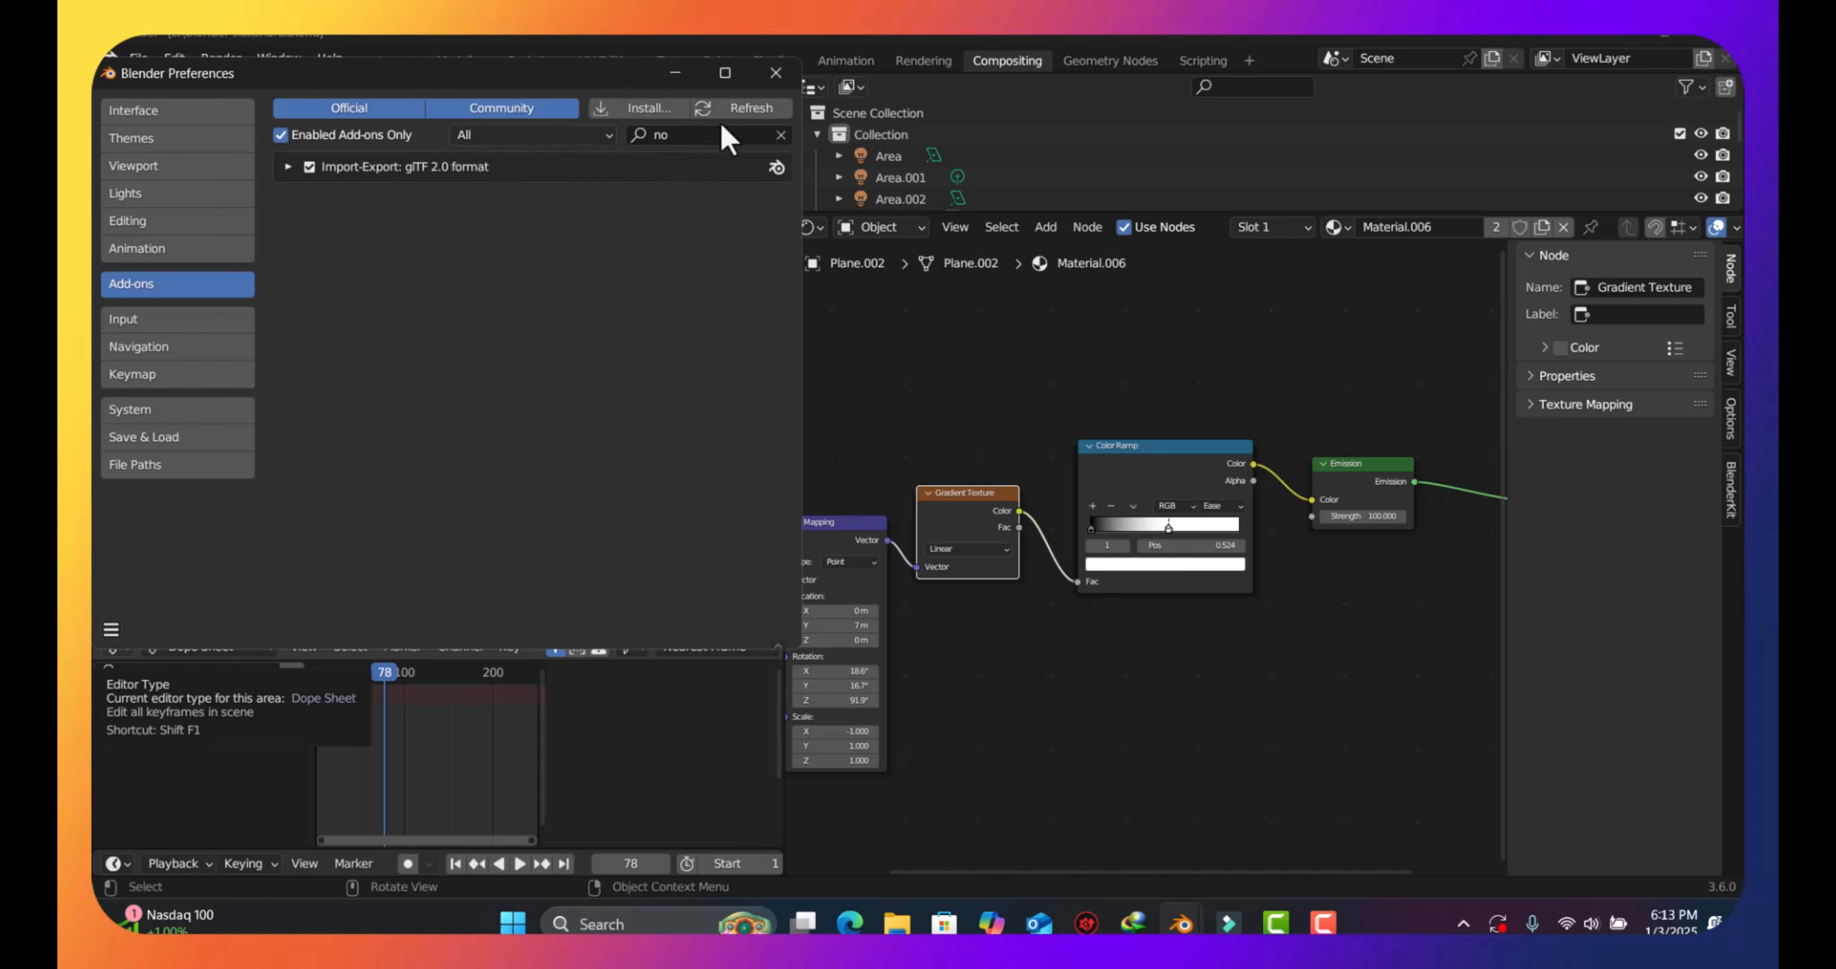
Filter the enabled add-ons by "n" and look through the list for the node add-ons
left_click(690, 136)
key("BackSpace")
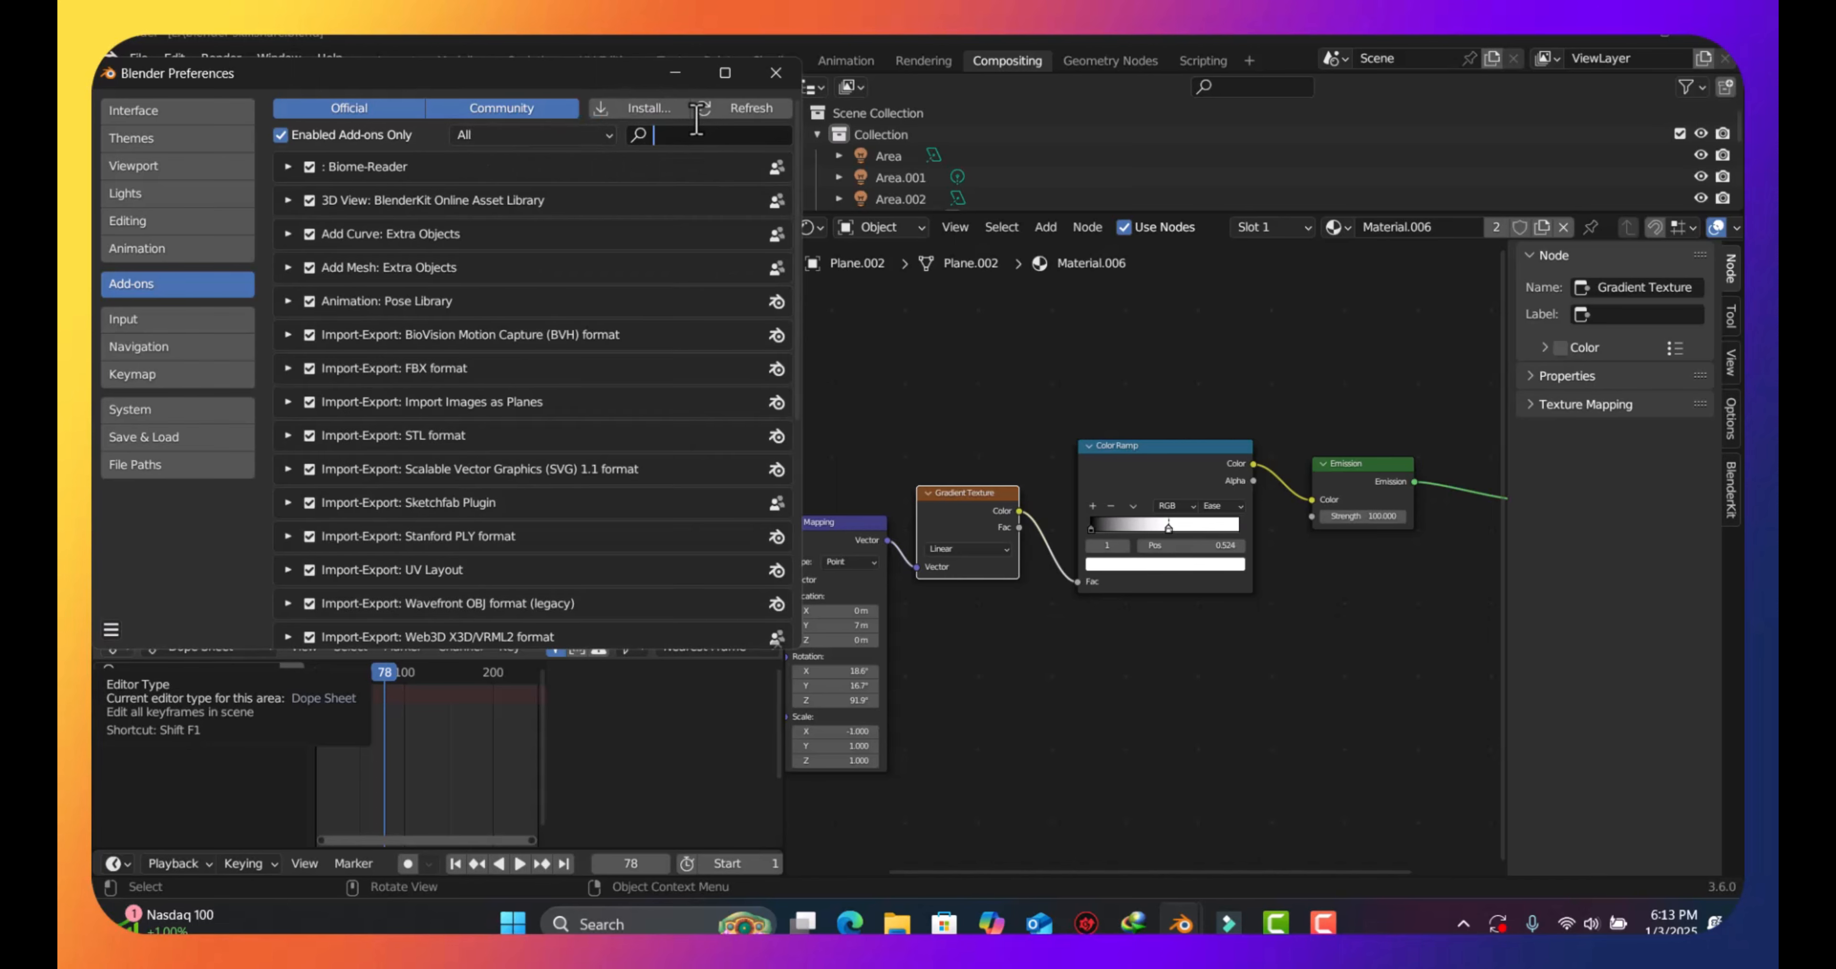
type("n")
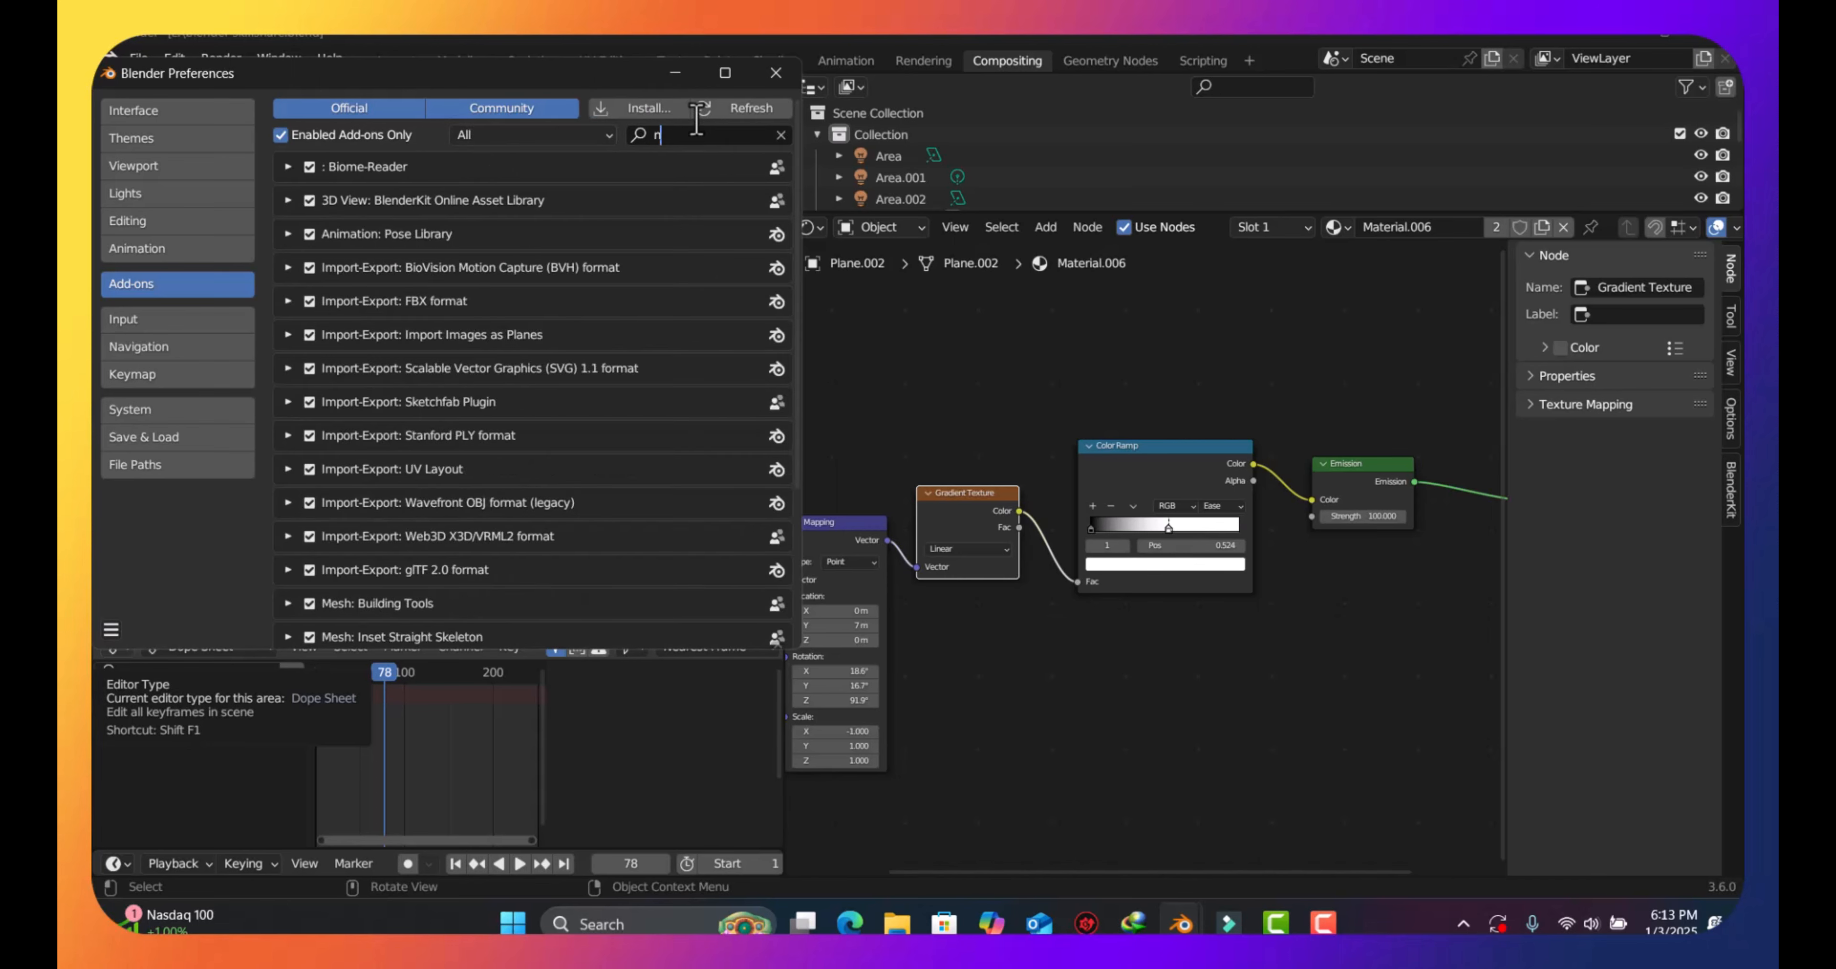
type("o")
key("BackSpace")
scroll(442, 349, "down", 5)
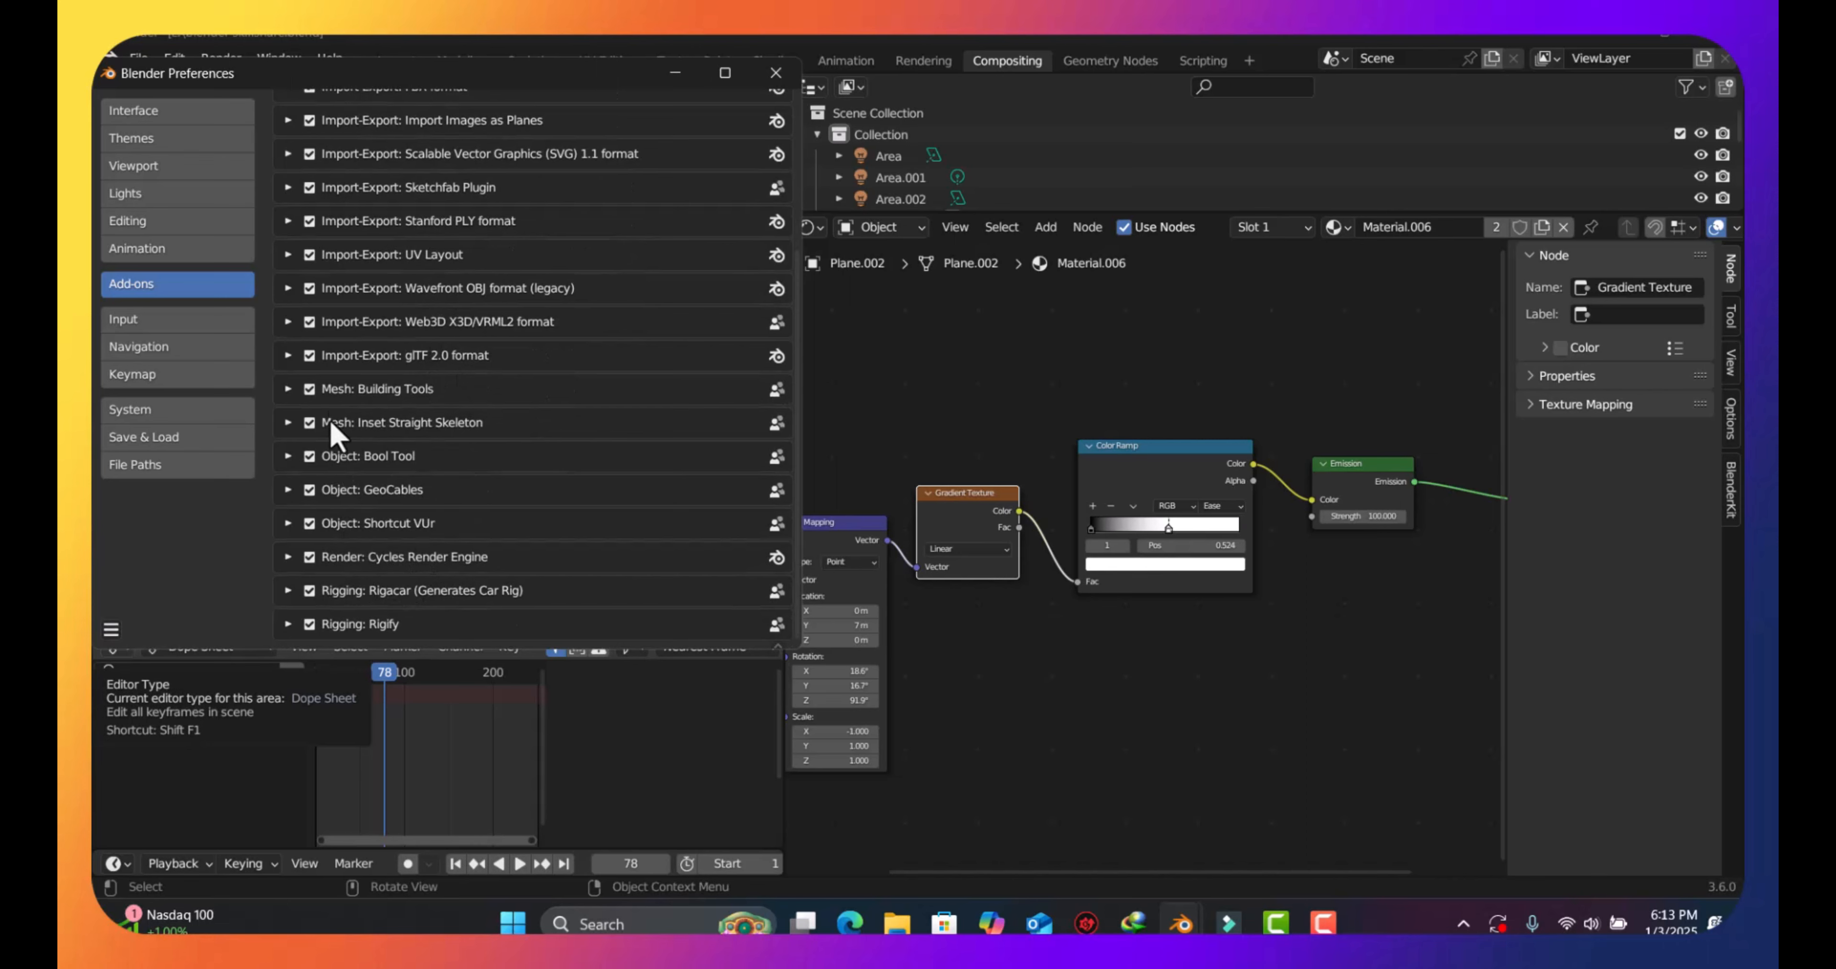
scroll(353, 527, "up", 1)
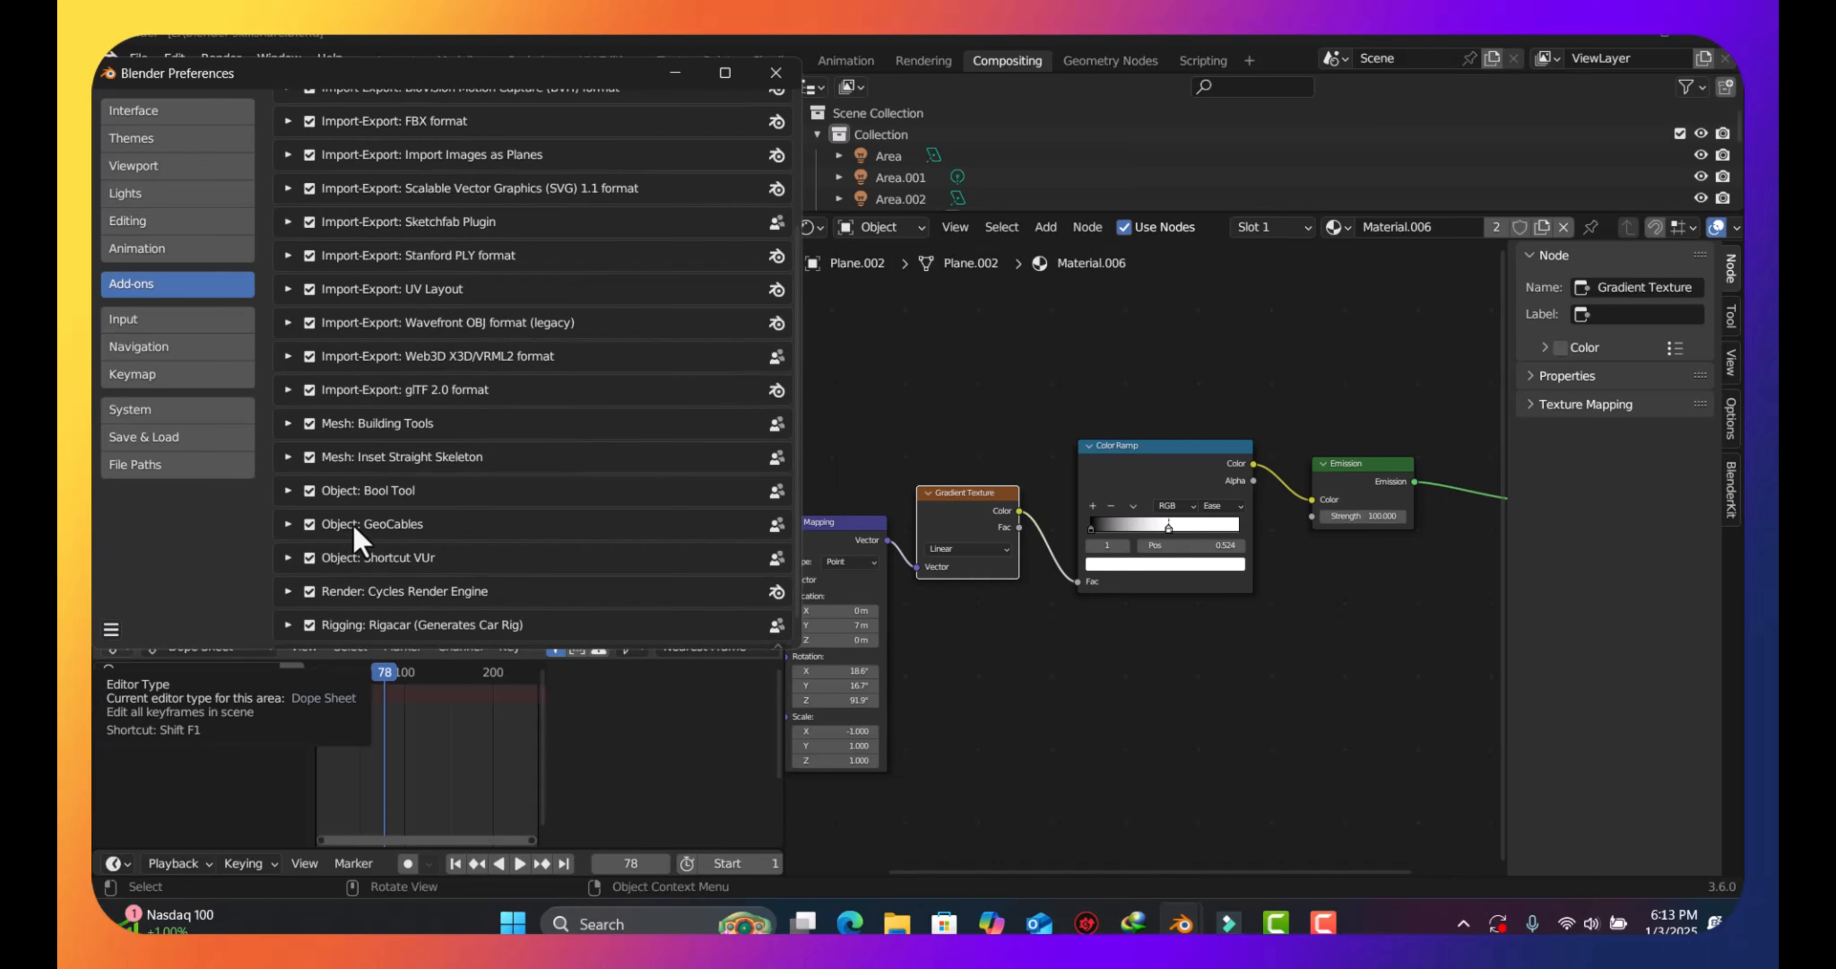
scroll(353, 525, "up", 3)
scroll(376, 531, "up", 1)
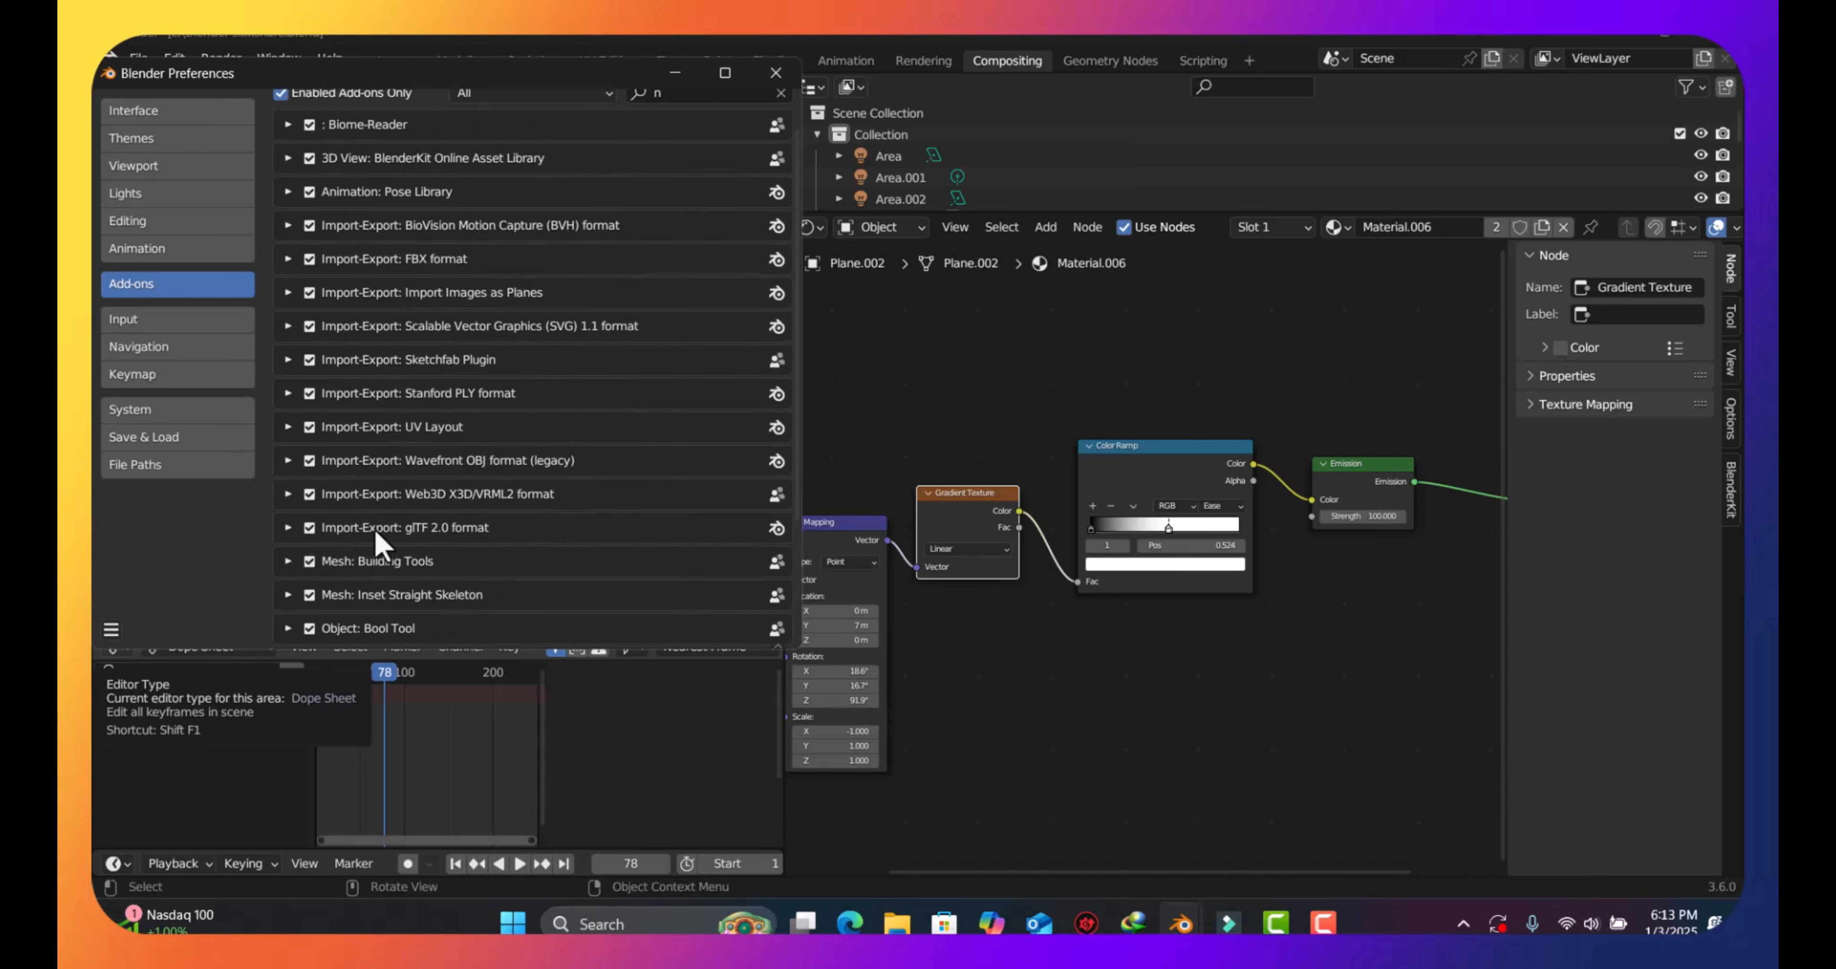
scroll(374, 529, "up", 1)
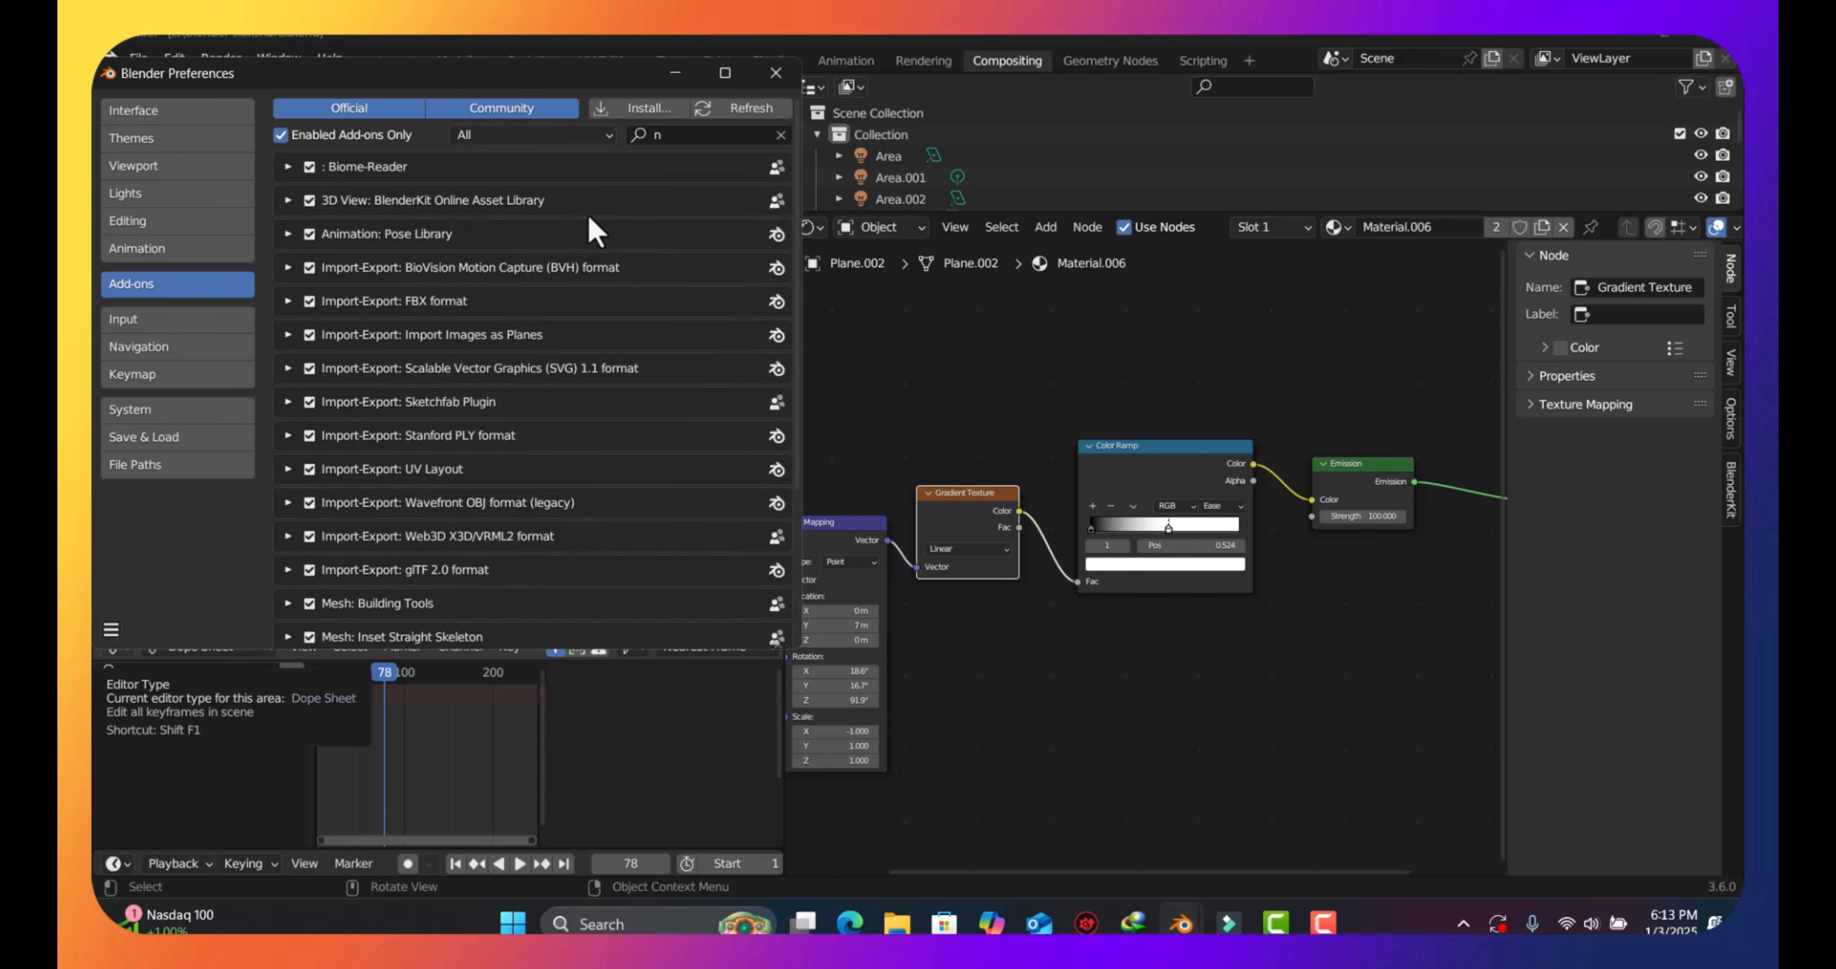
Retry the search for "node" among the enabled add-ons, shortening the search term at the end
left_click(681, 134)
key("BackSpace")
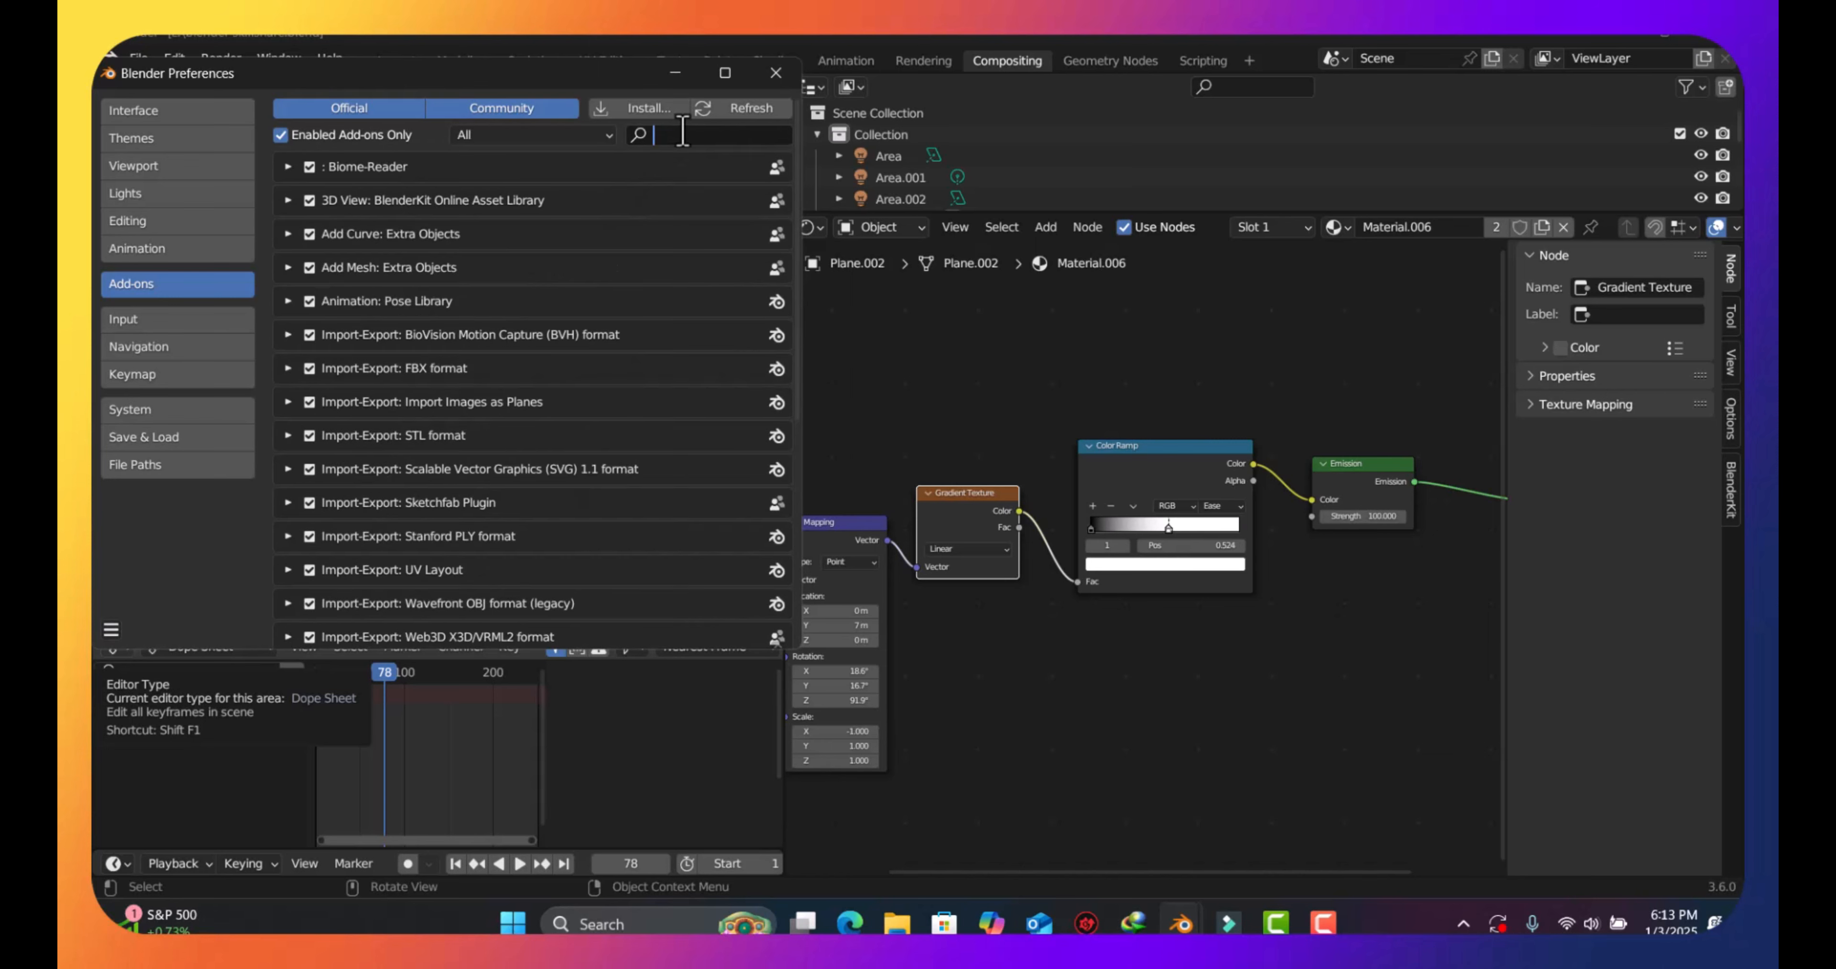
type("no")
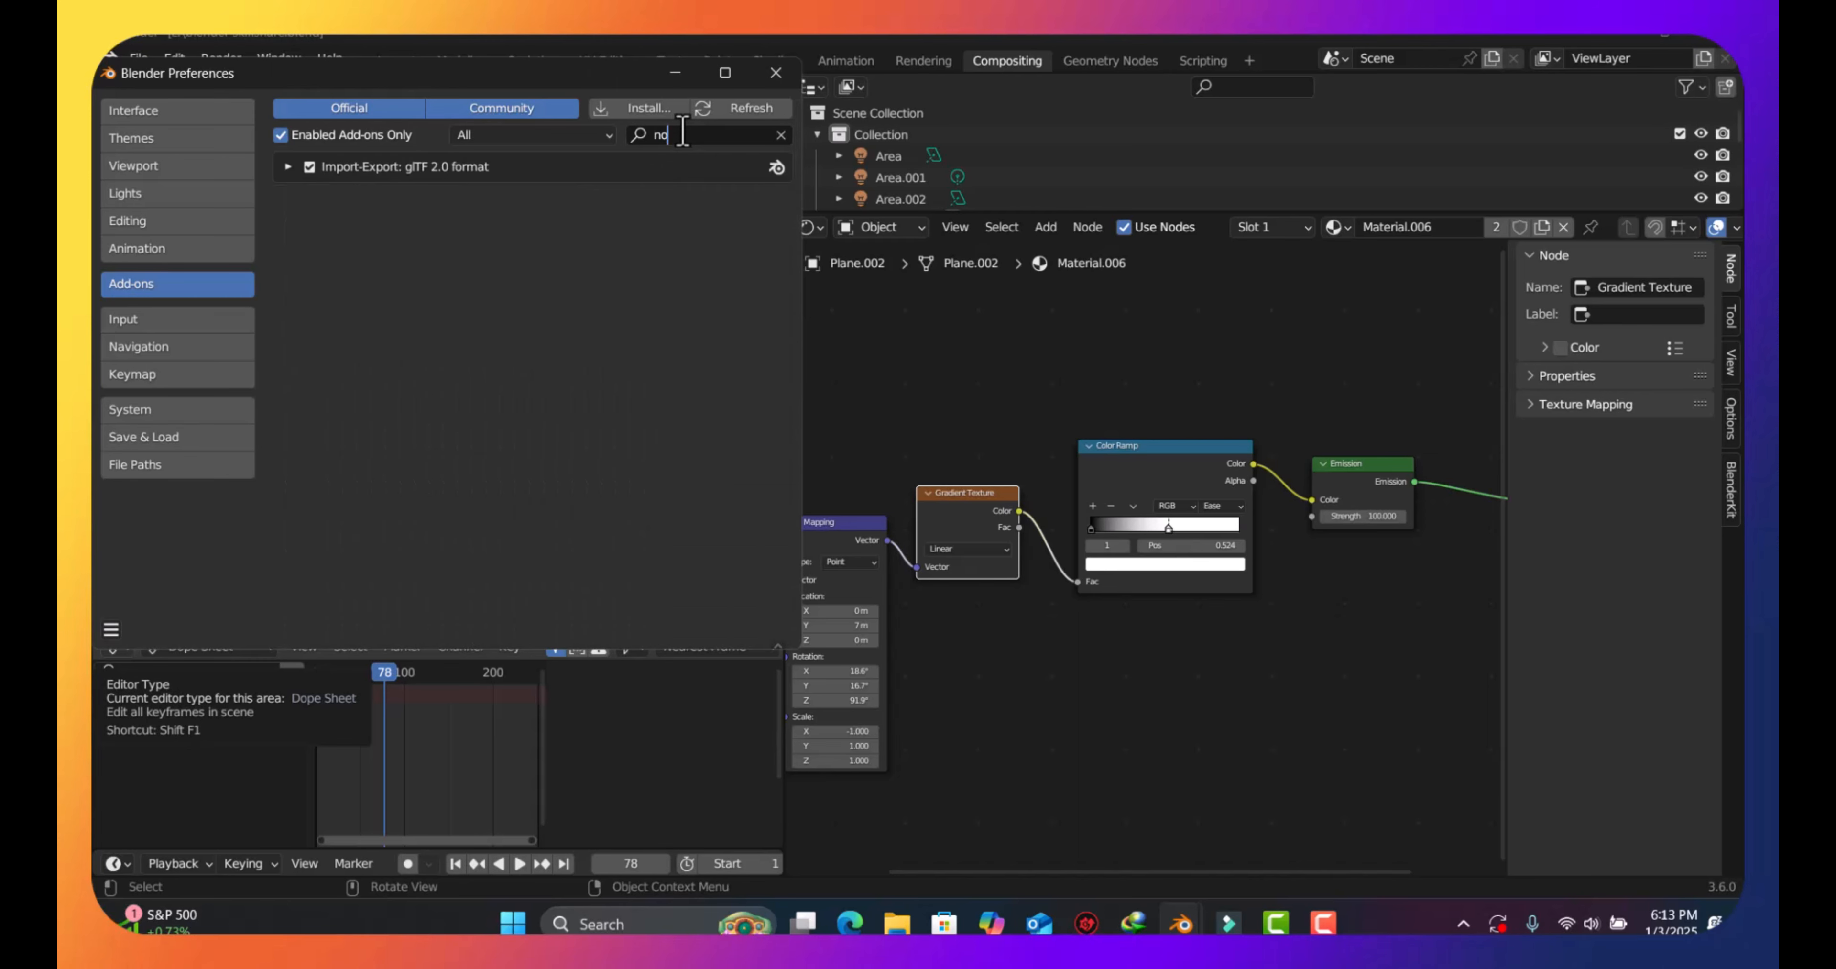
type("de")
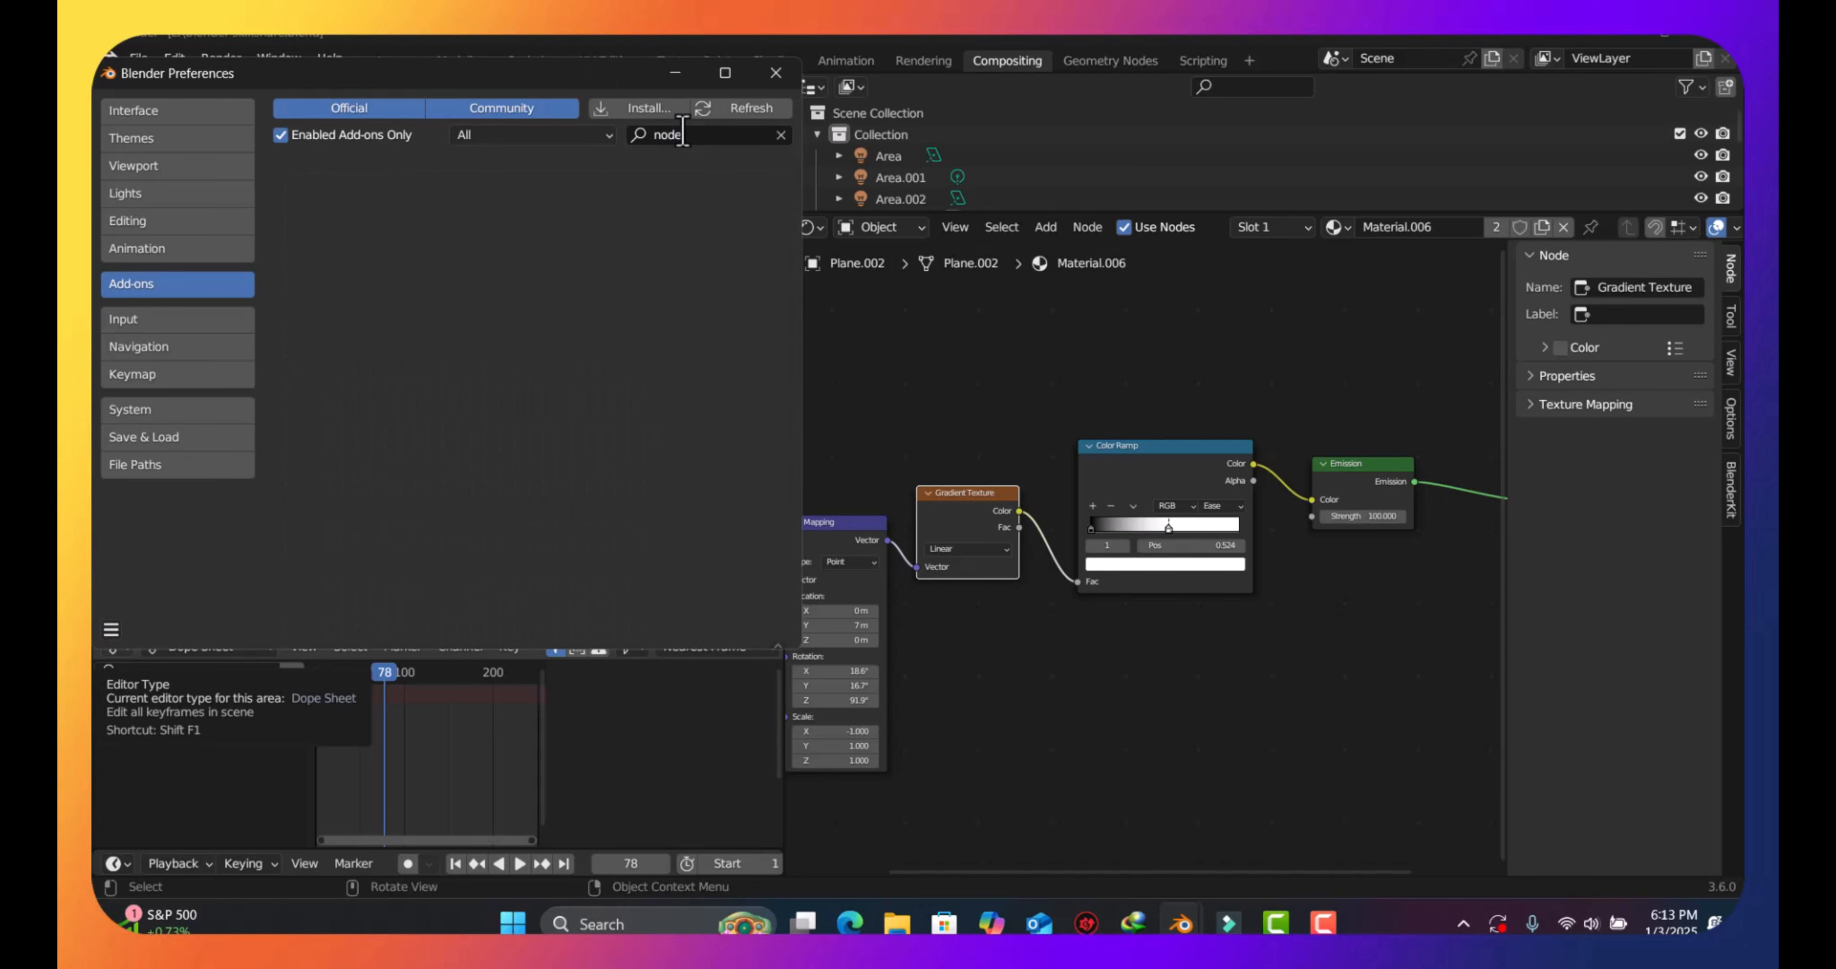
key("BackSpace")
key("BackSpace")
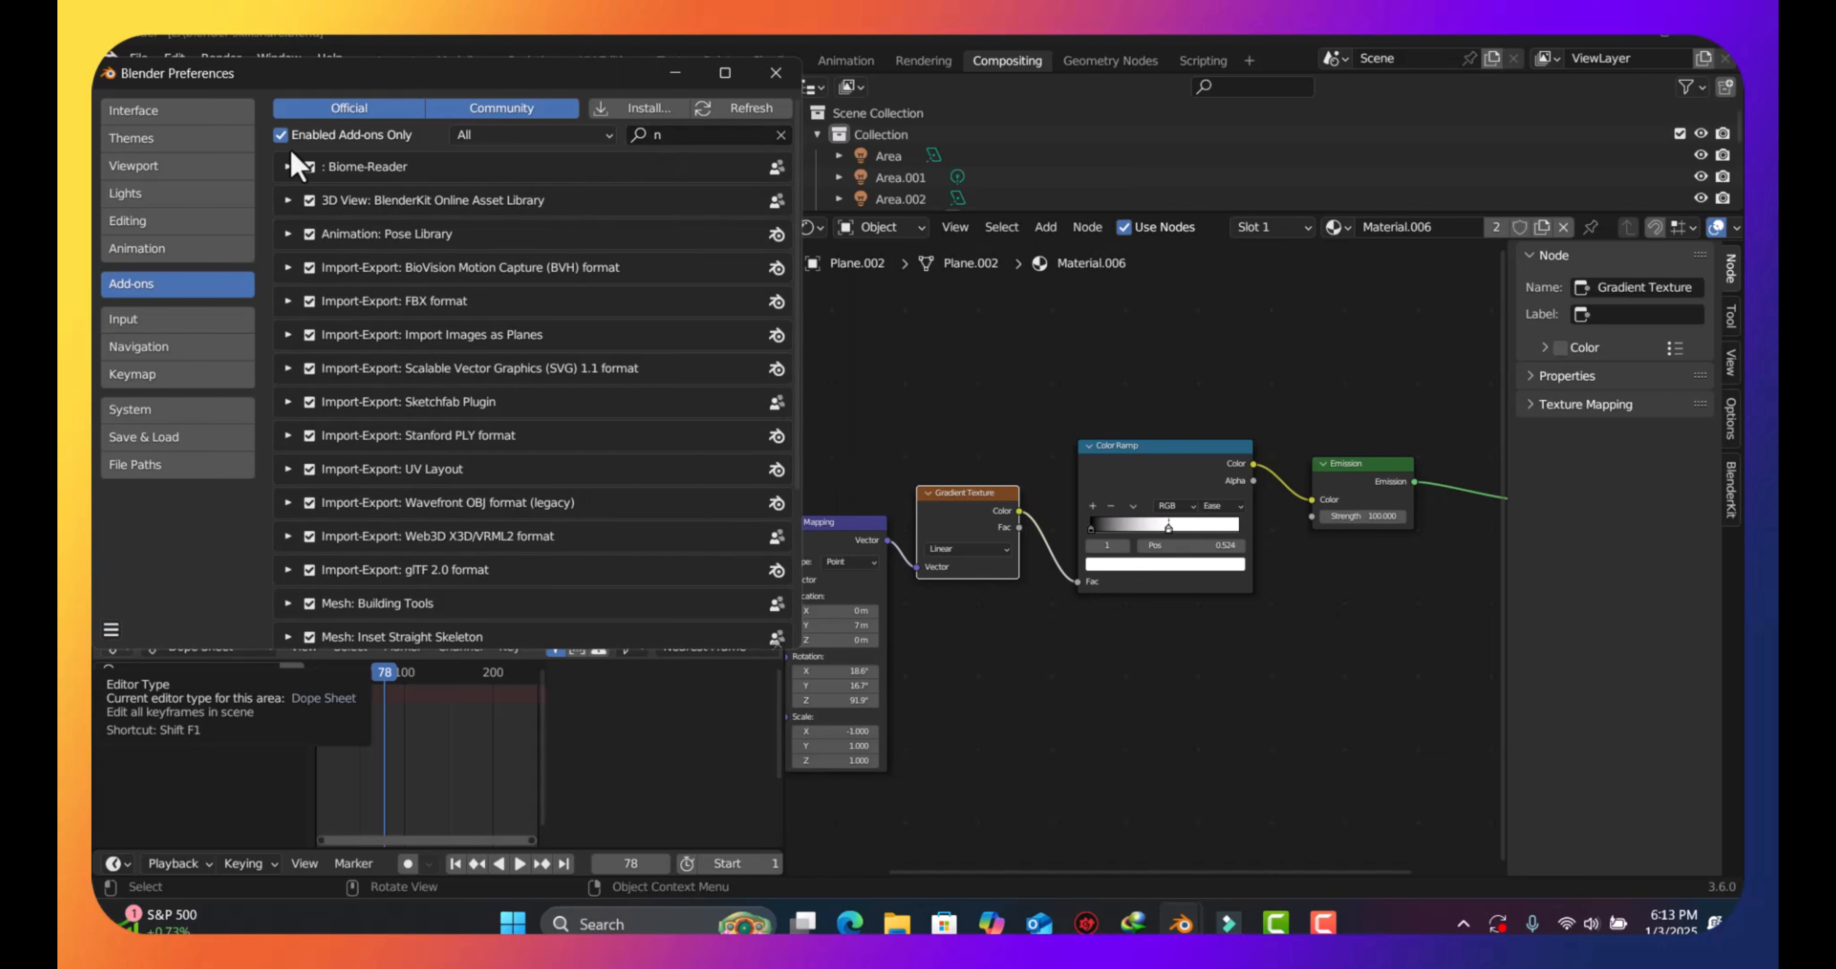
Include the disabled add-ons in the list and filter it by "no"
left_click(280, 135)
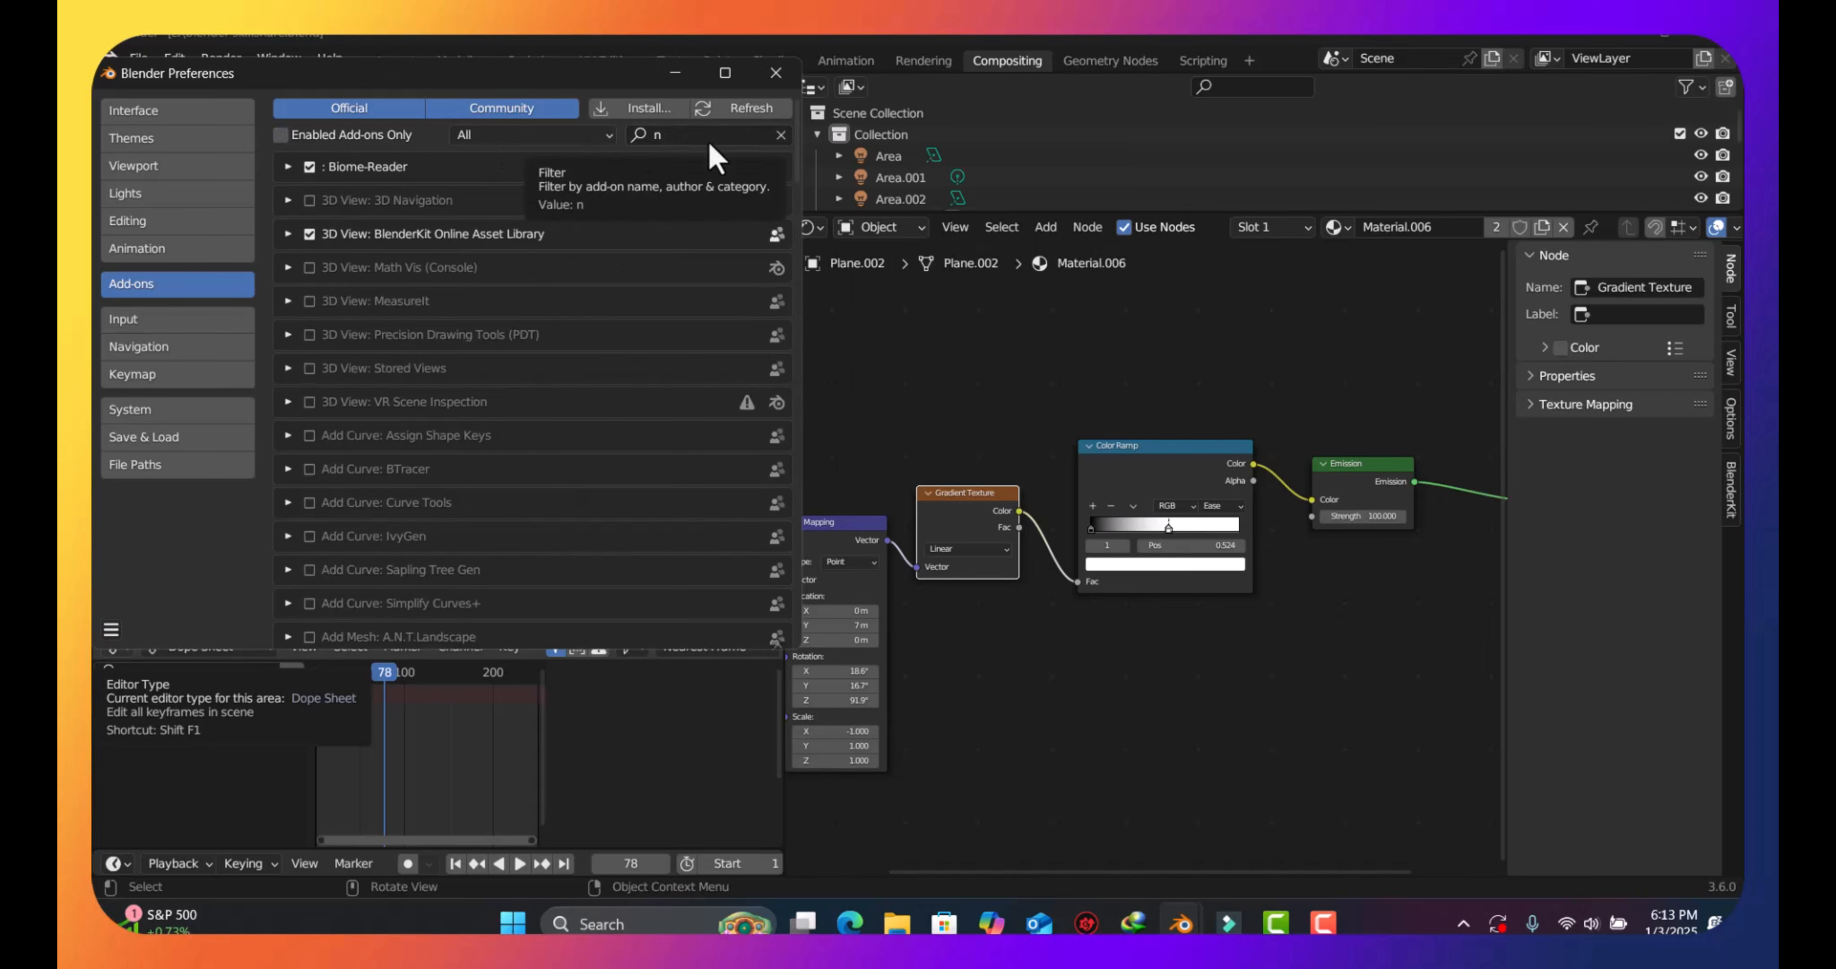
left_click(674, 135)
key("BackSpace")
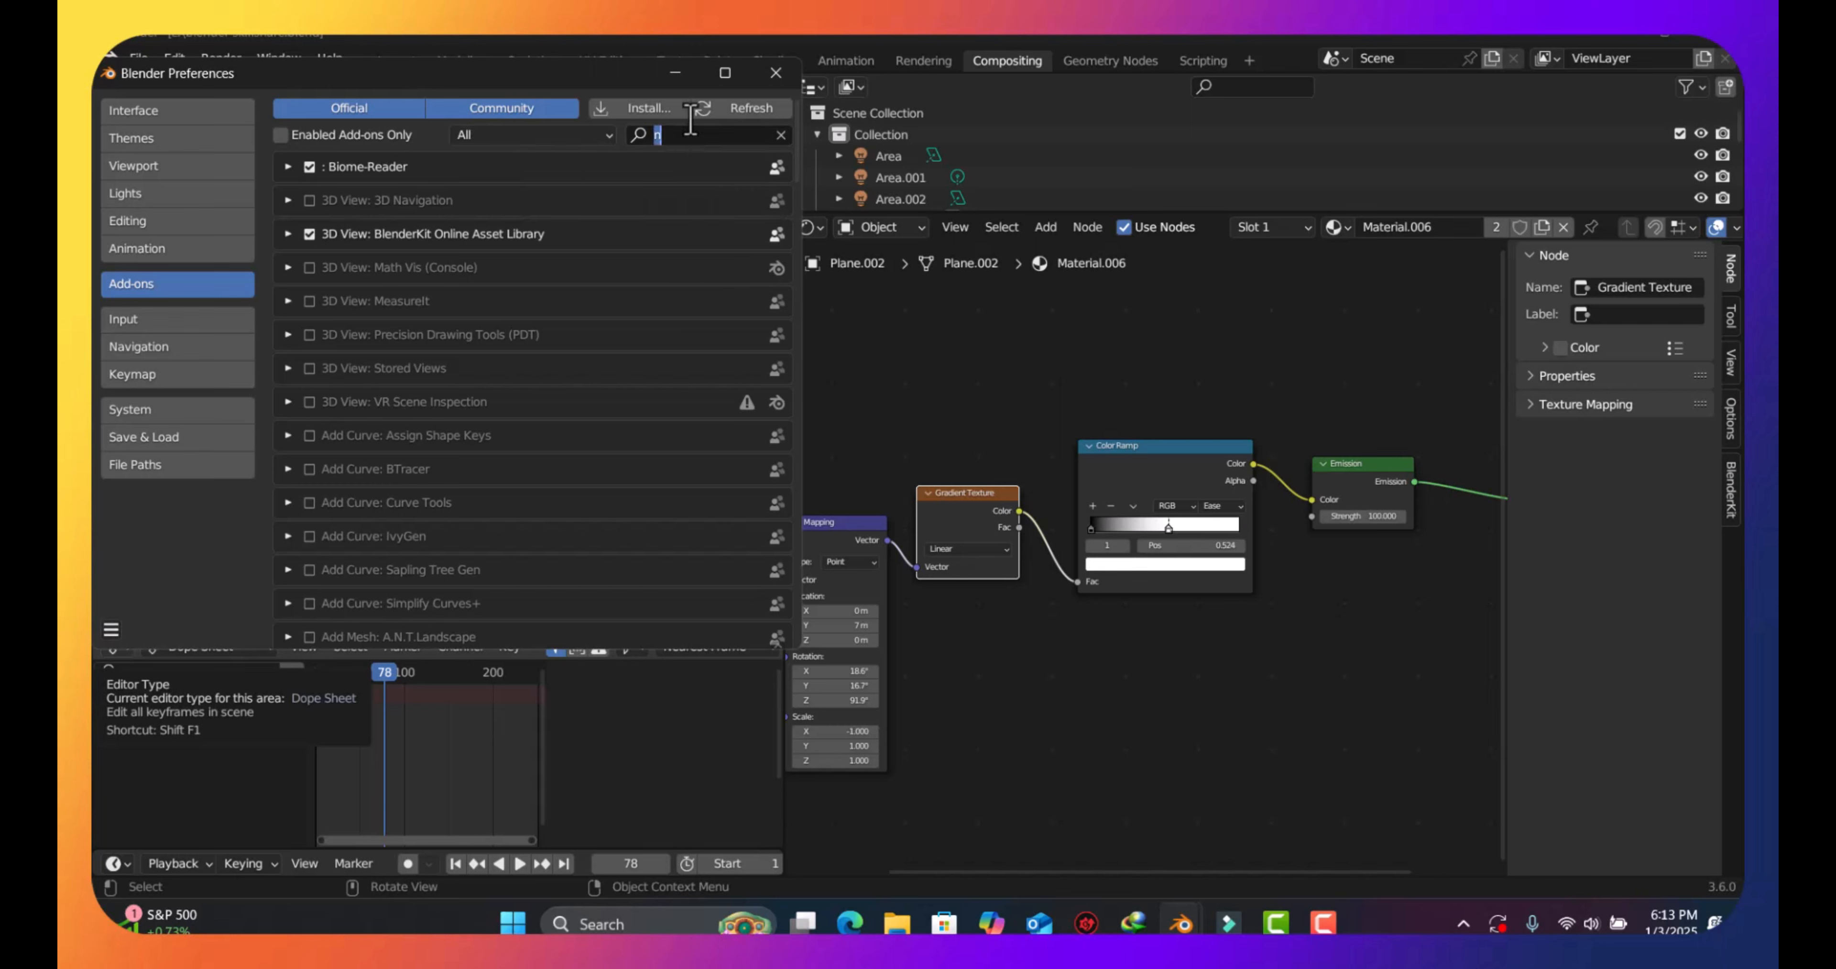
type("no")
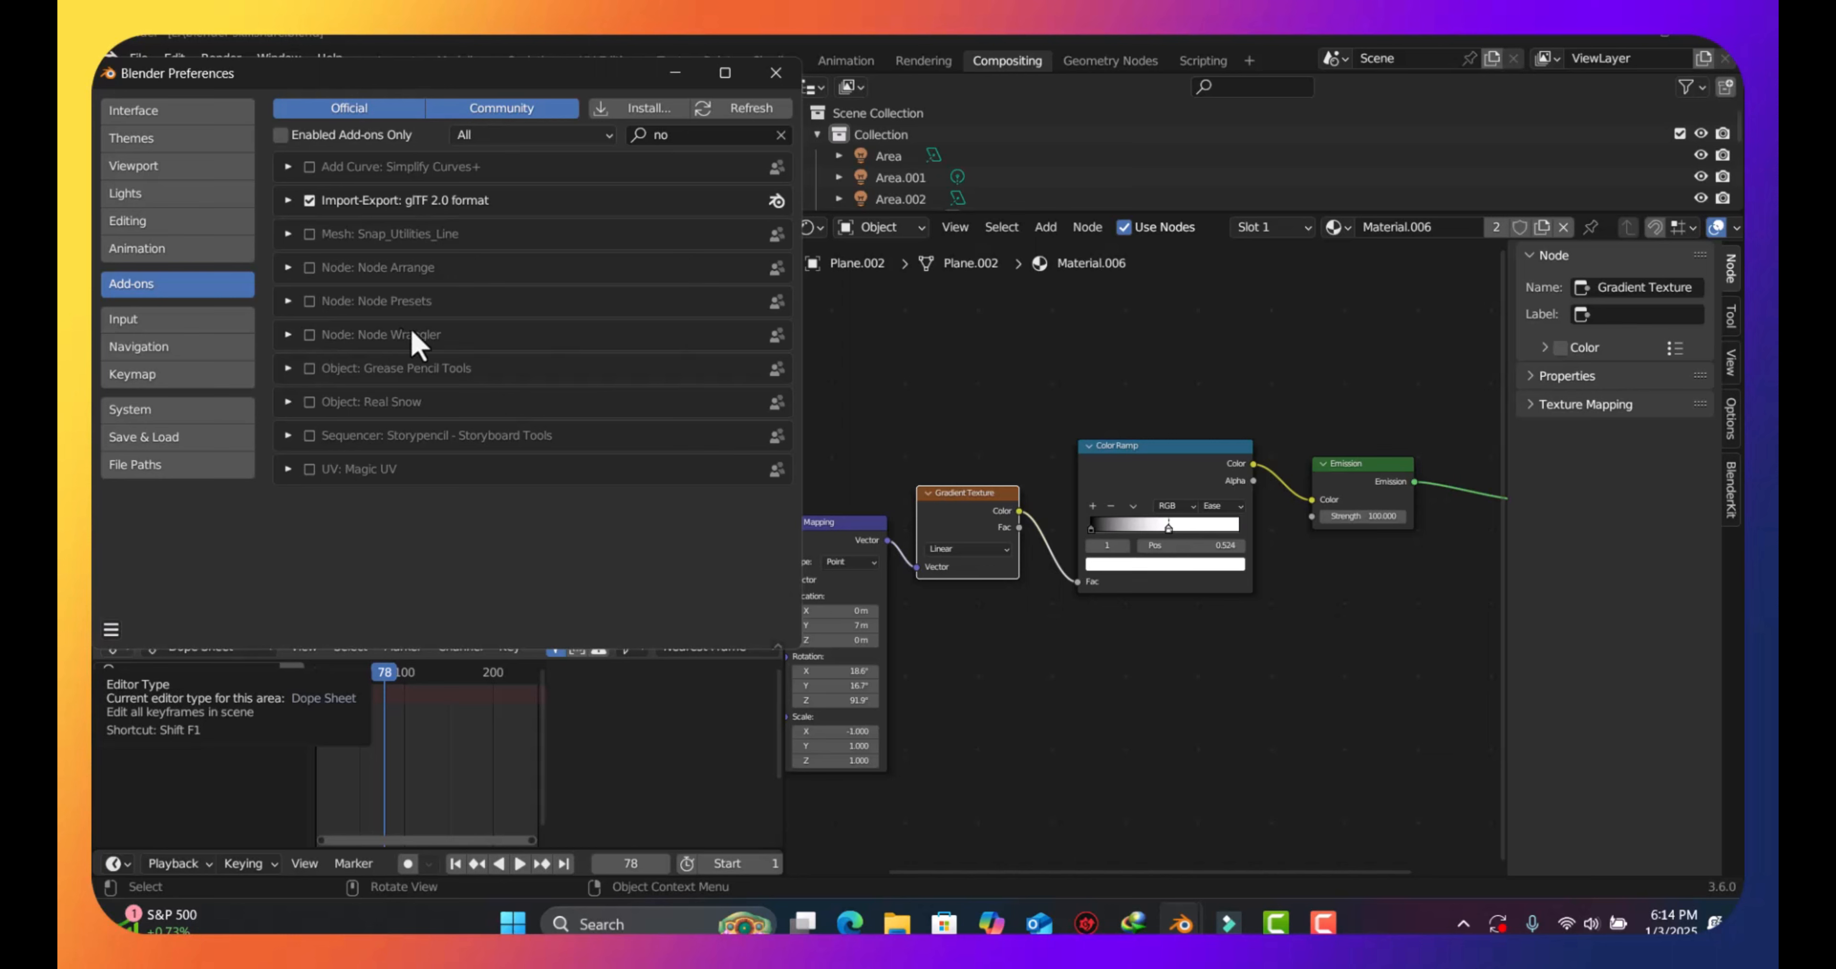
Enable the Node Wrangler add-on, save the preferences and return to the scene
left_click(311, 336)
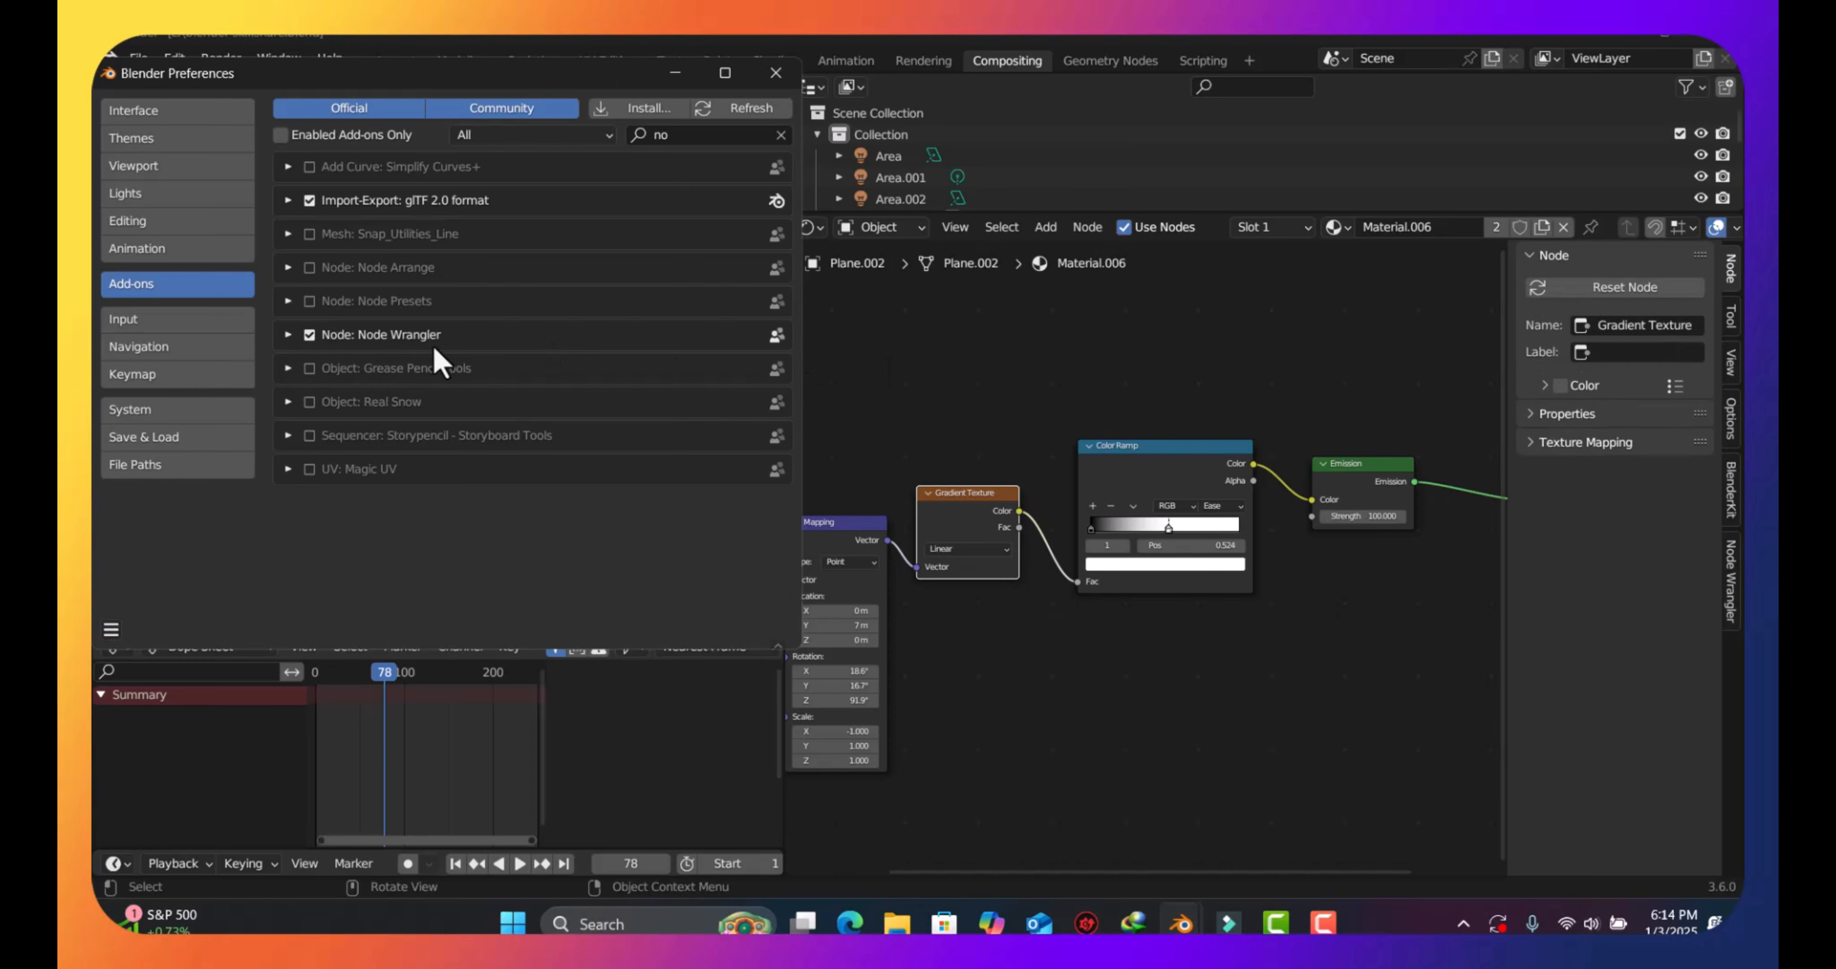
scroll(871, 573, "down", 2)
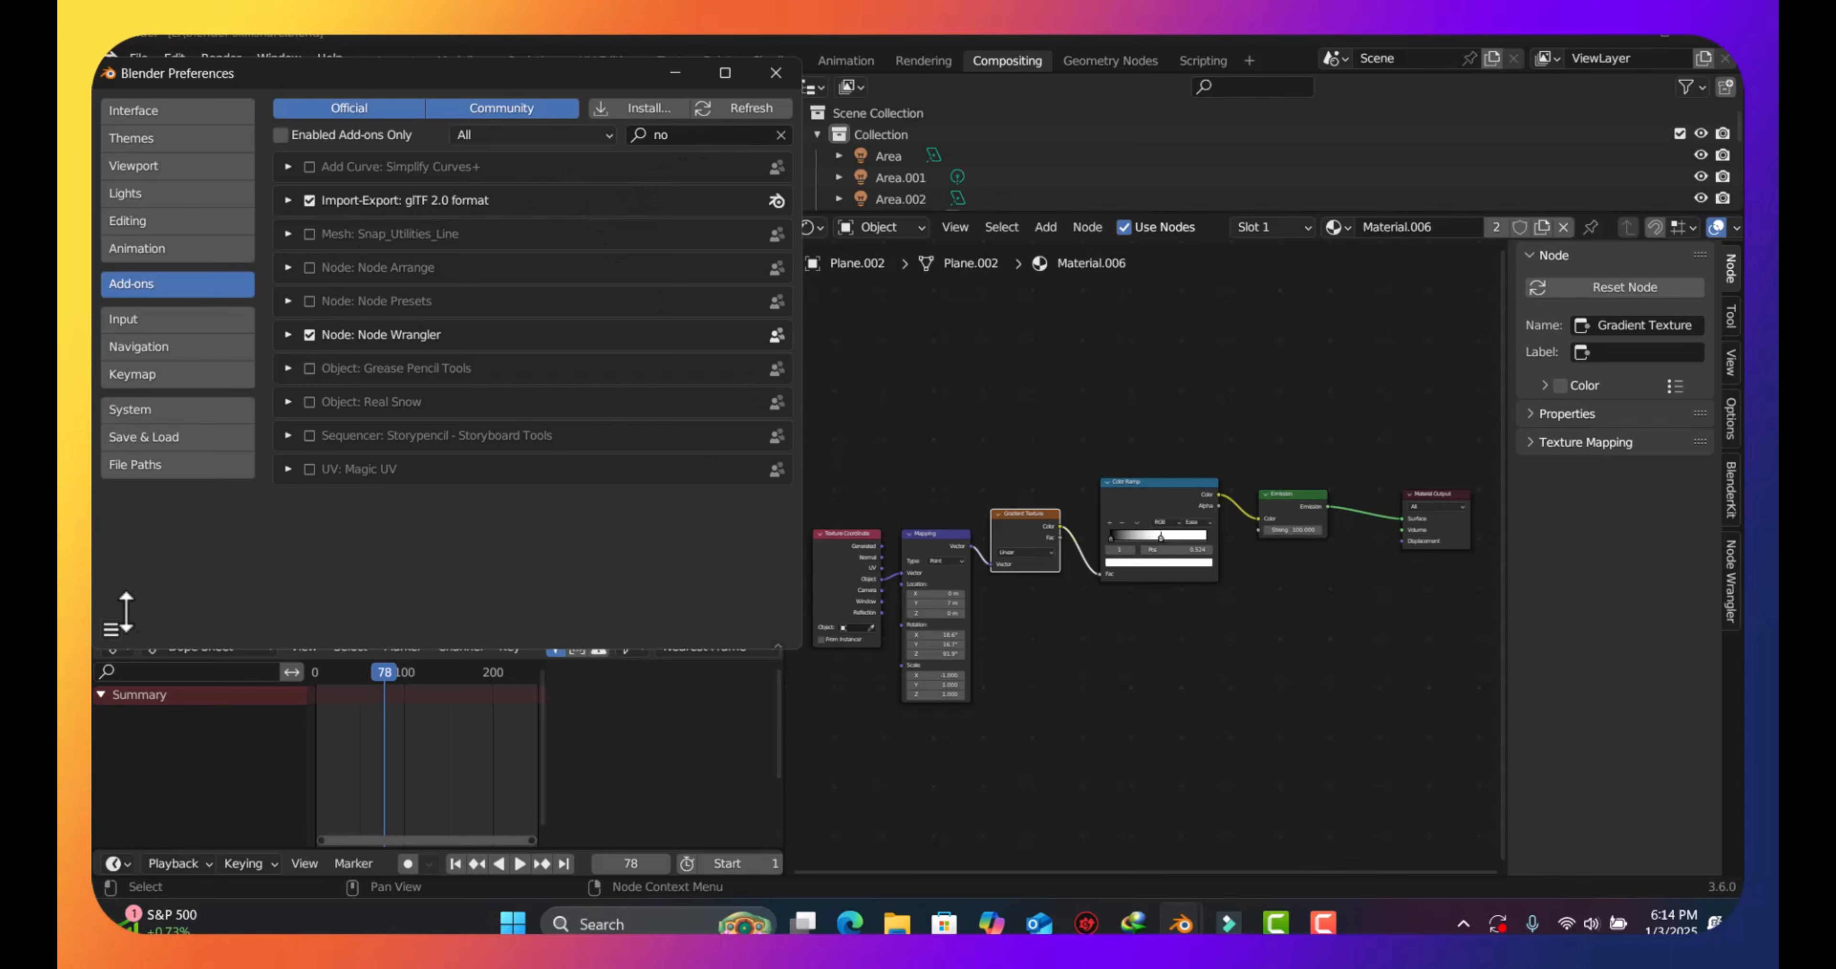
left_click(111, 630)
left_click(185, 574)
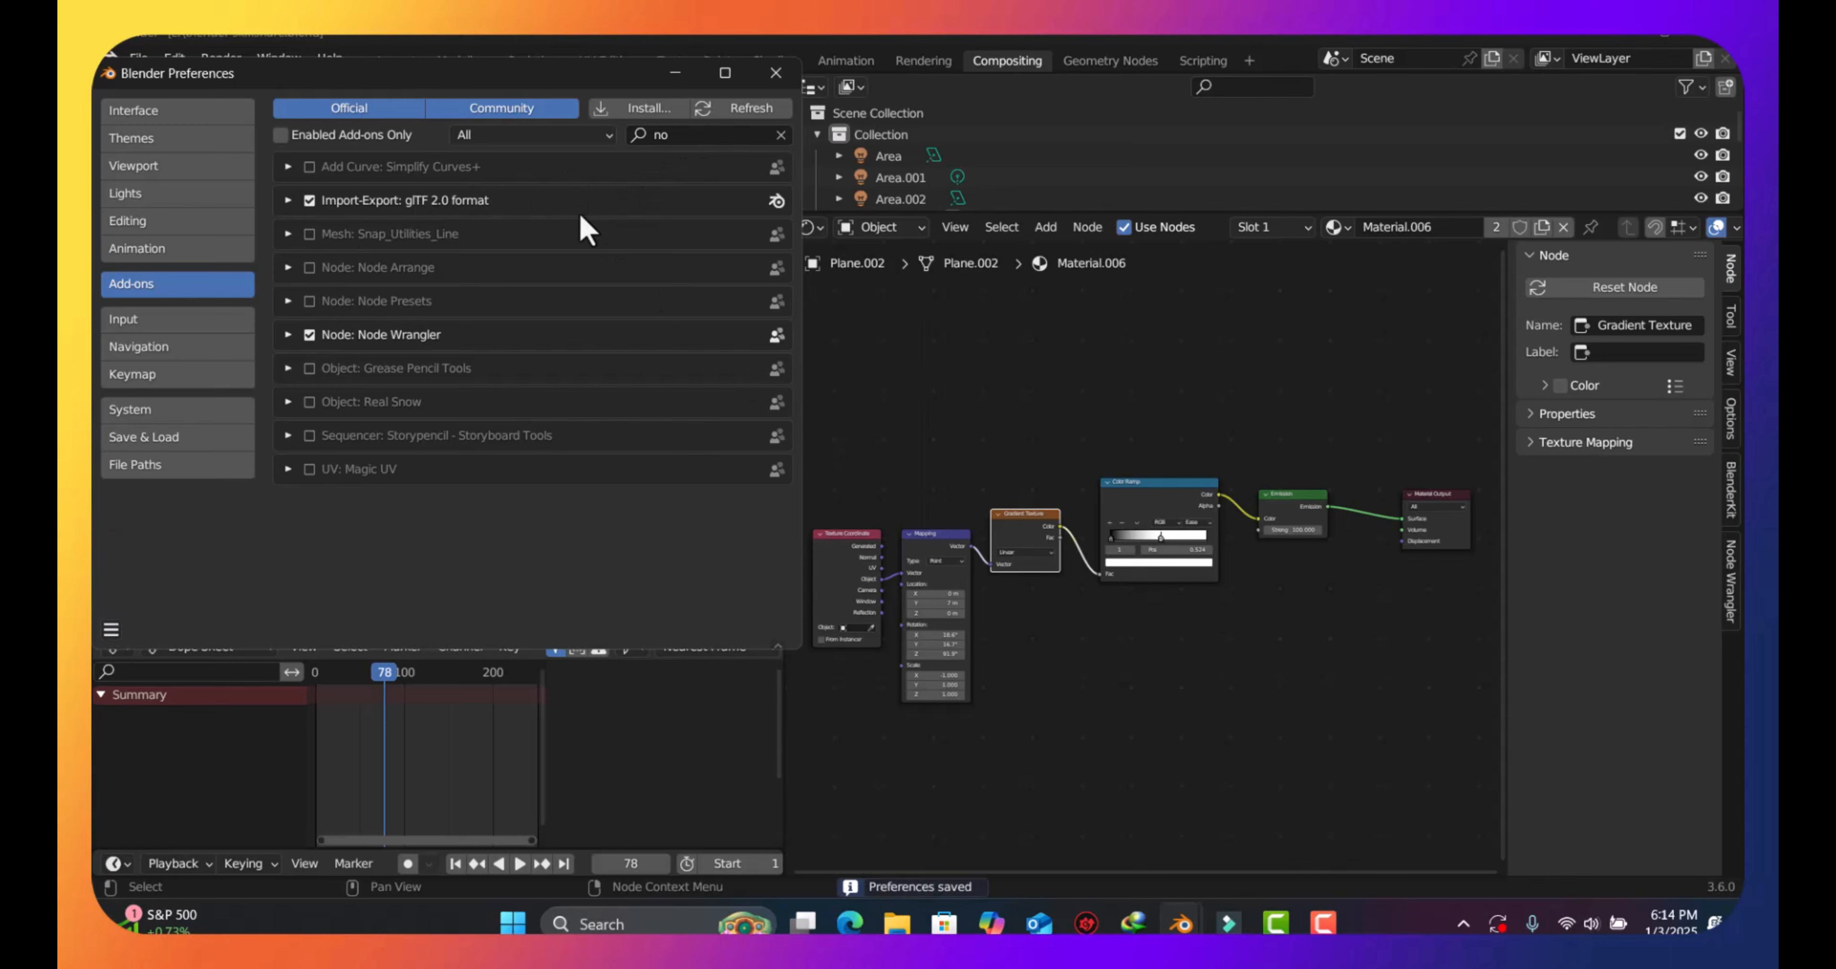
left_click(658, 69)
Widen the node editor so that Material.006's whole node tree fits in view
scroll(1012, 733, "up", 3)
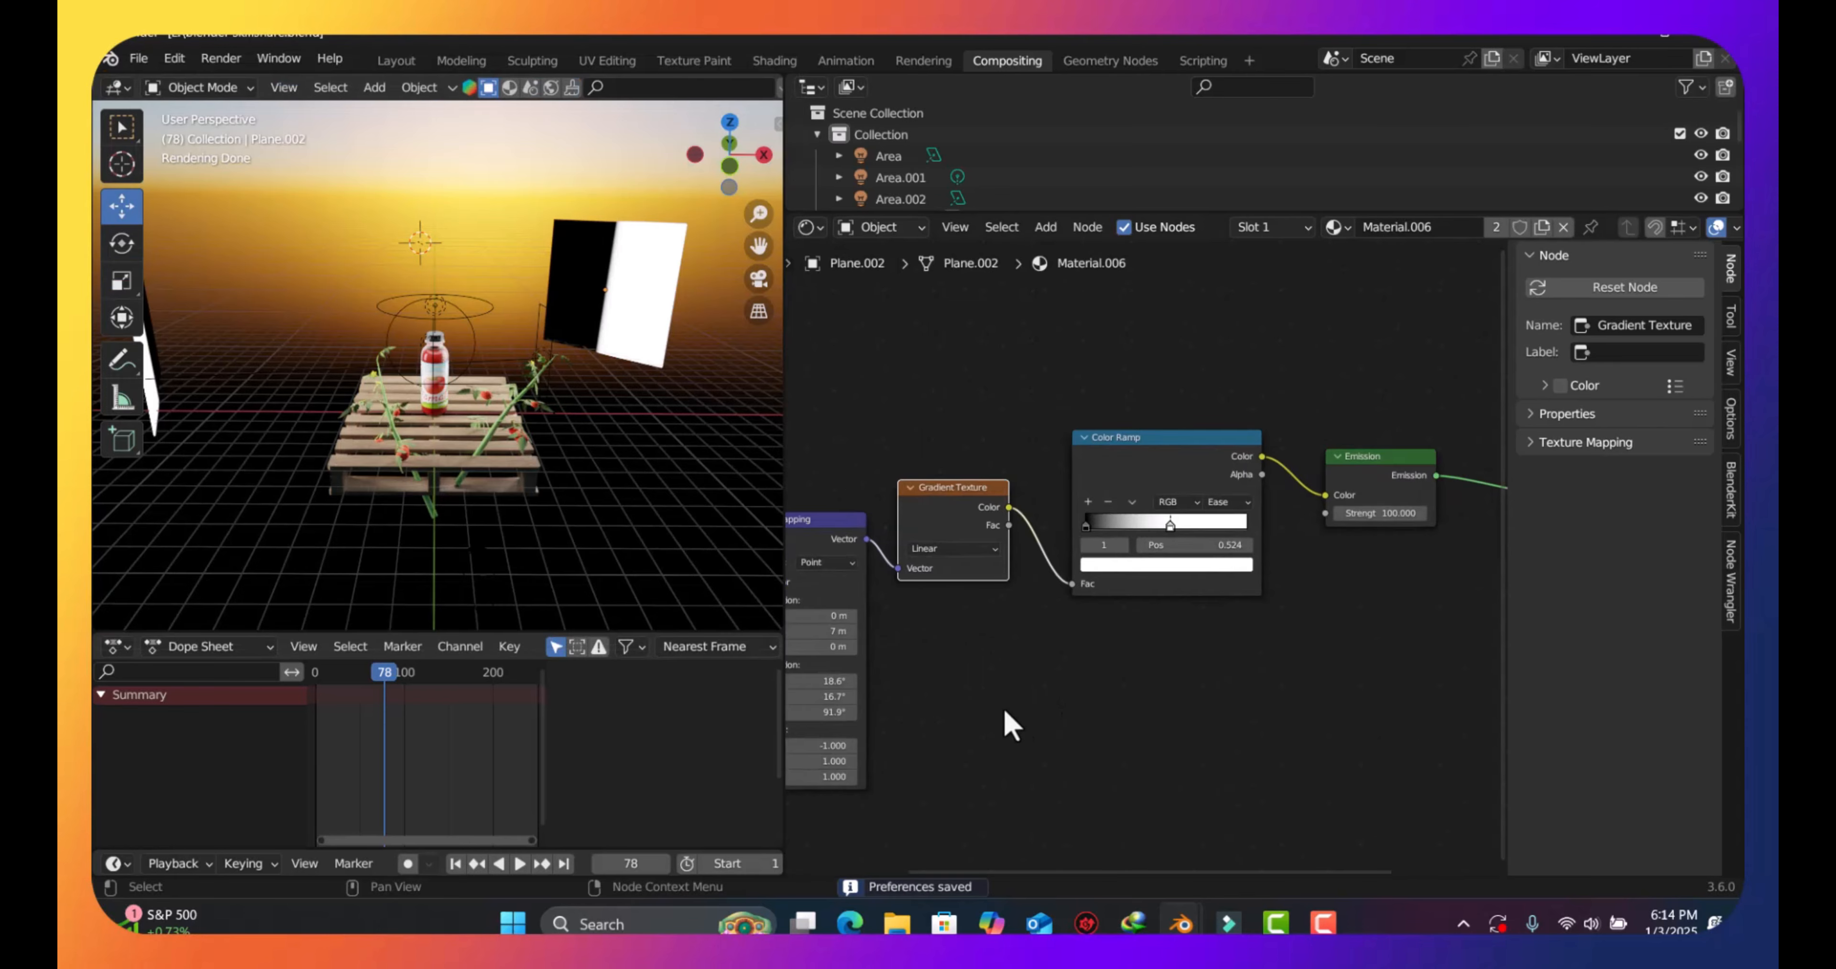
scroll(997, 712, "down", 1)
left_click_drag(782, 509, 539, 508)
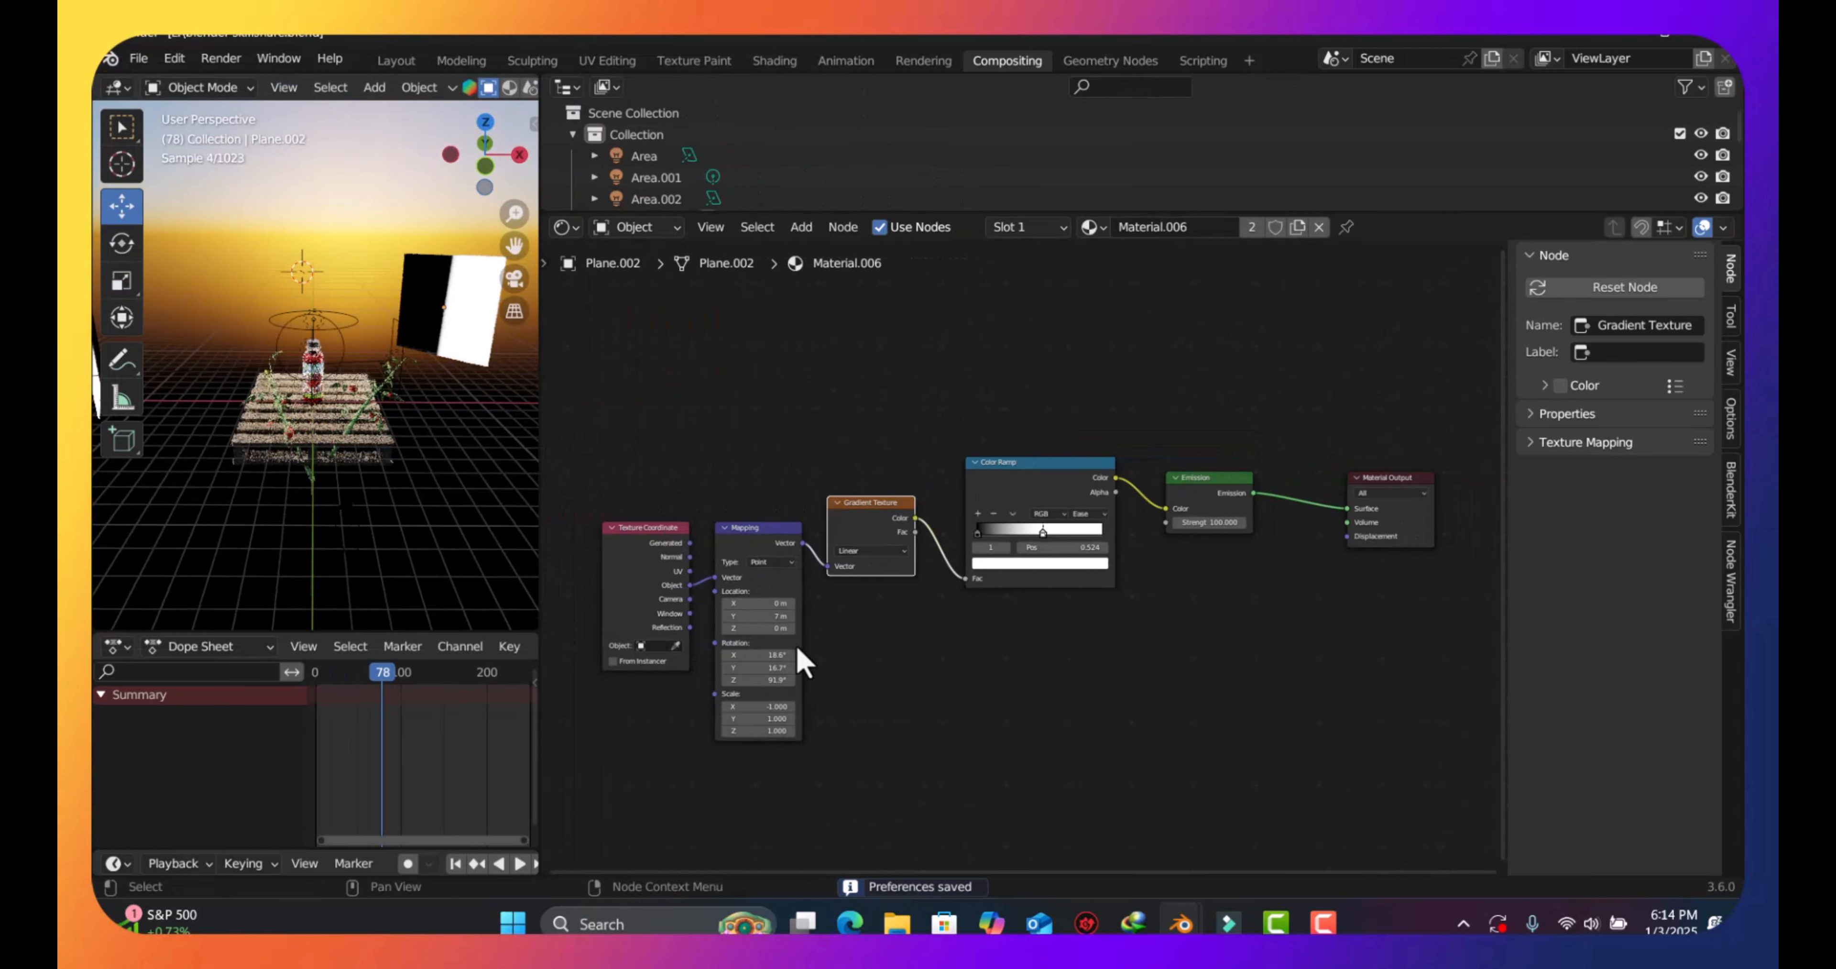
scroll(799, 662, "up", 1)
scroll(794, 662, "down", 1)
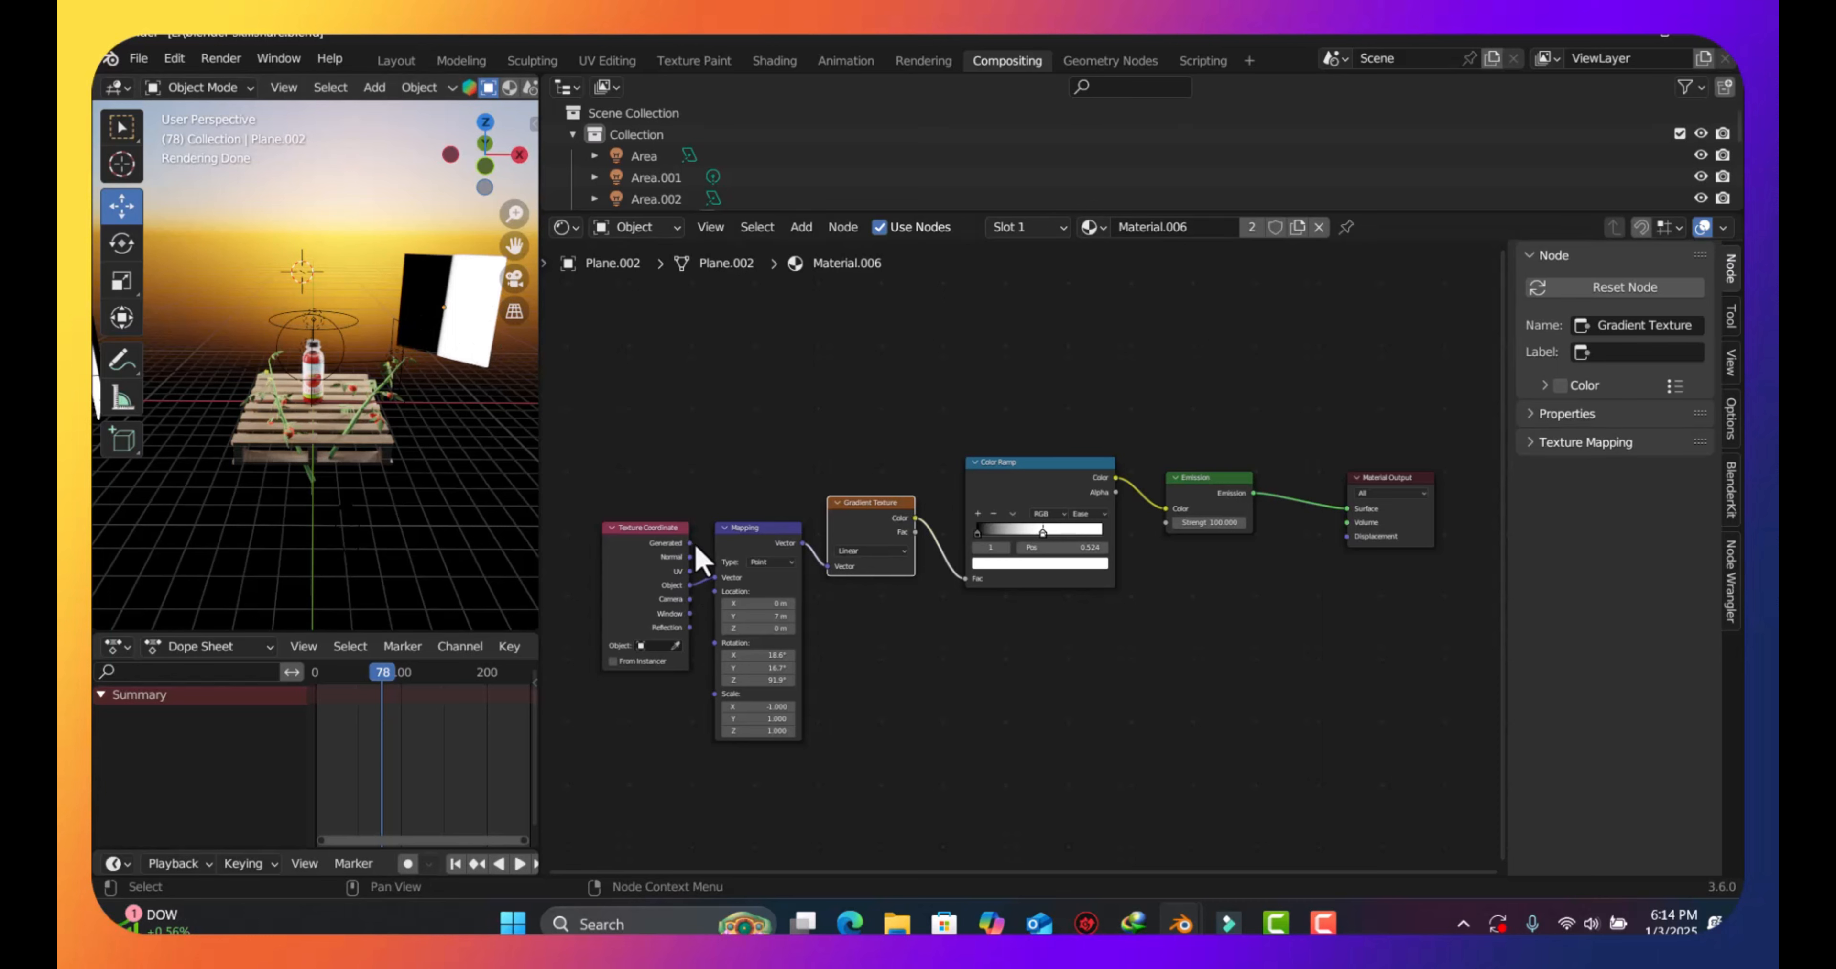
Try feeding the Mapping node's vector from the Generated texture coordinates, and reconnect the Object output
left_click_drag(691, 554, 716, 581)
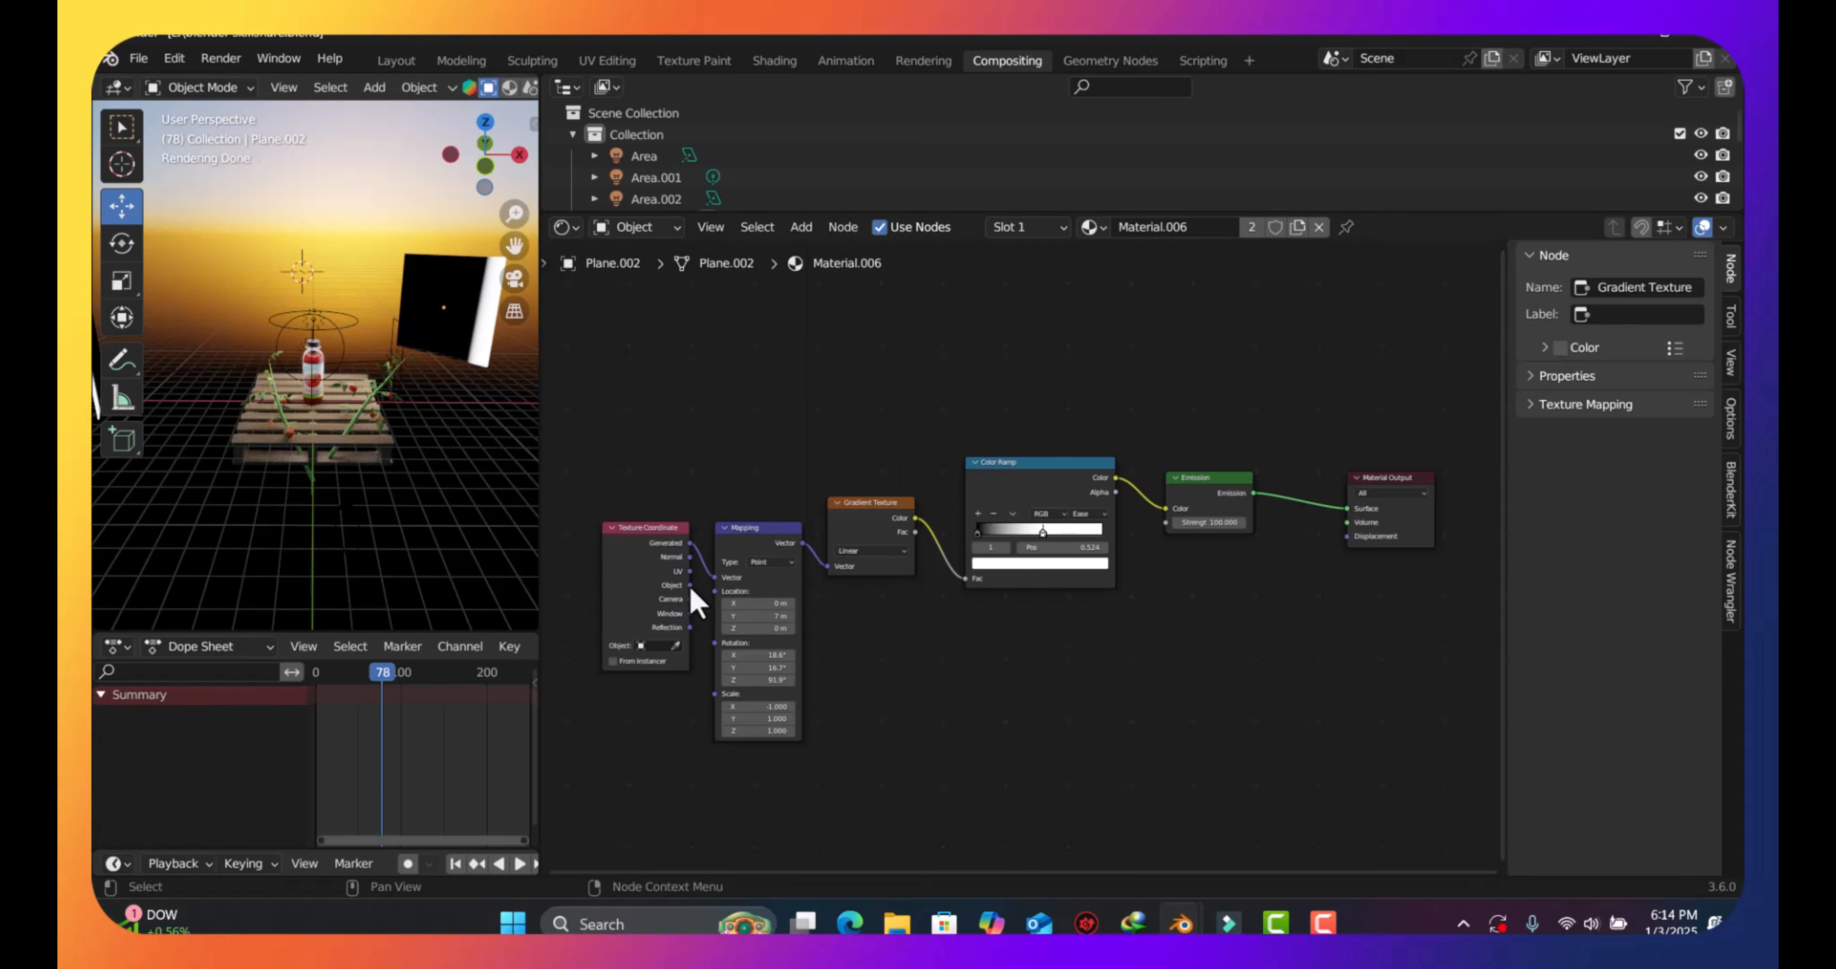
left_click_drag(690, 584, 717, 577)
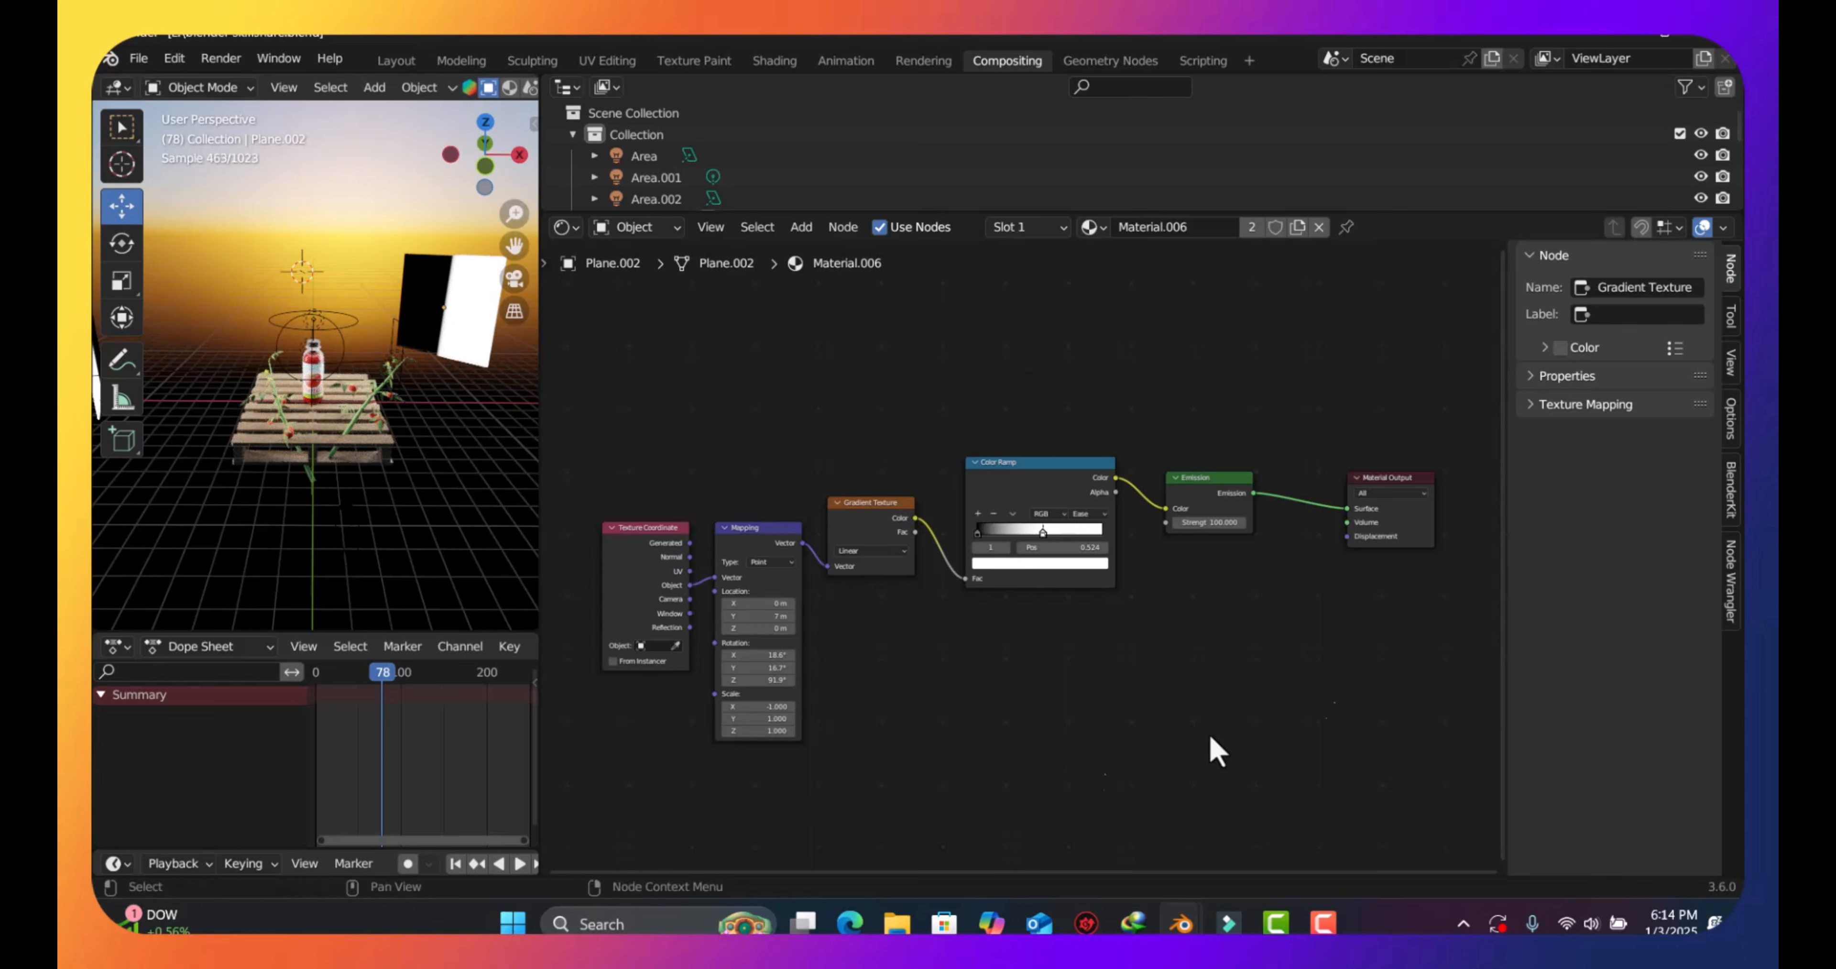
Select the gradient emission plane Plane.002 and move it slightly towards the bottle
left_click(466, 340)
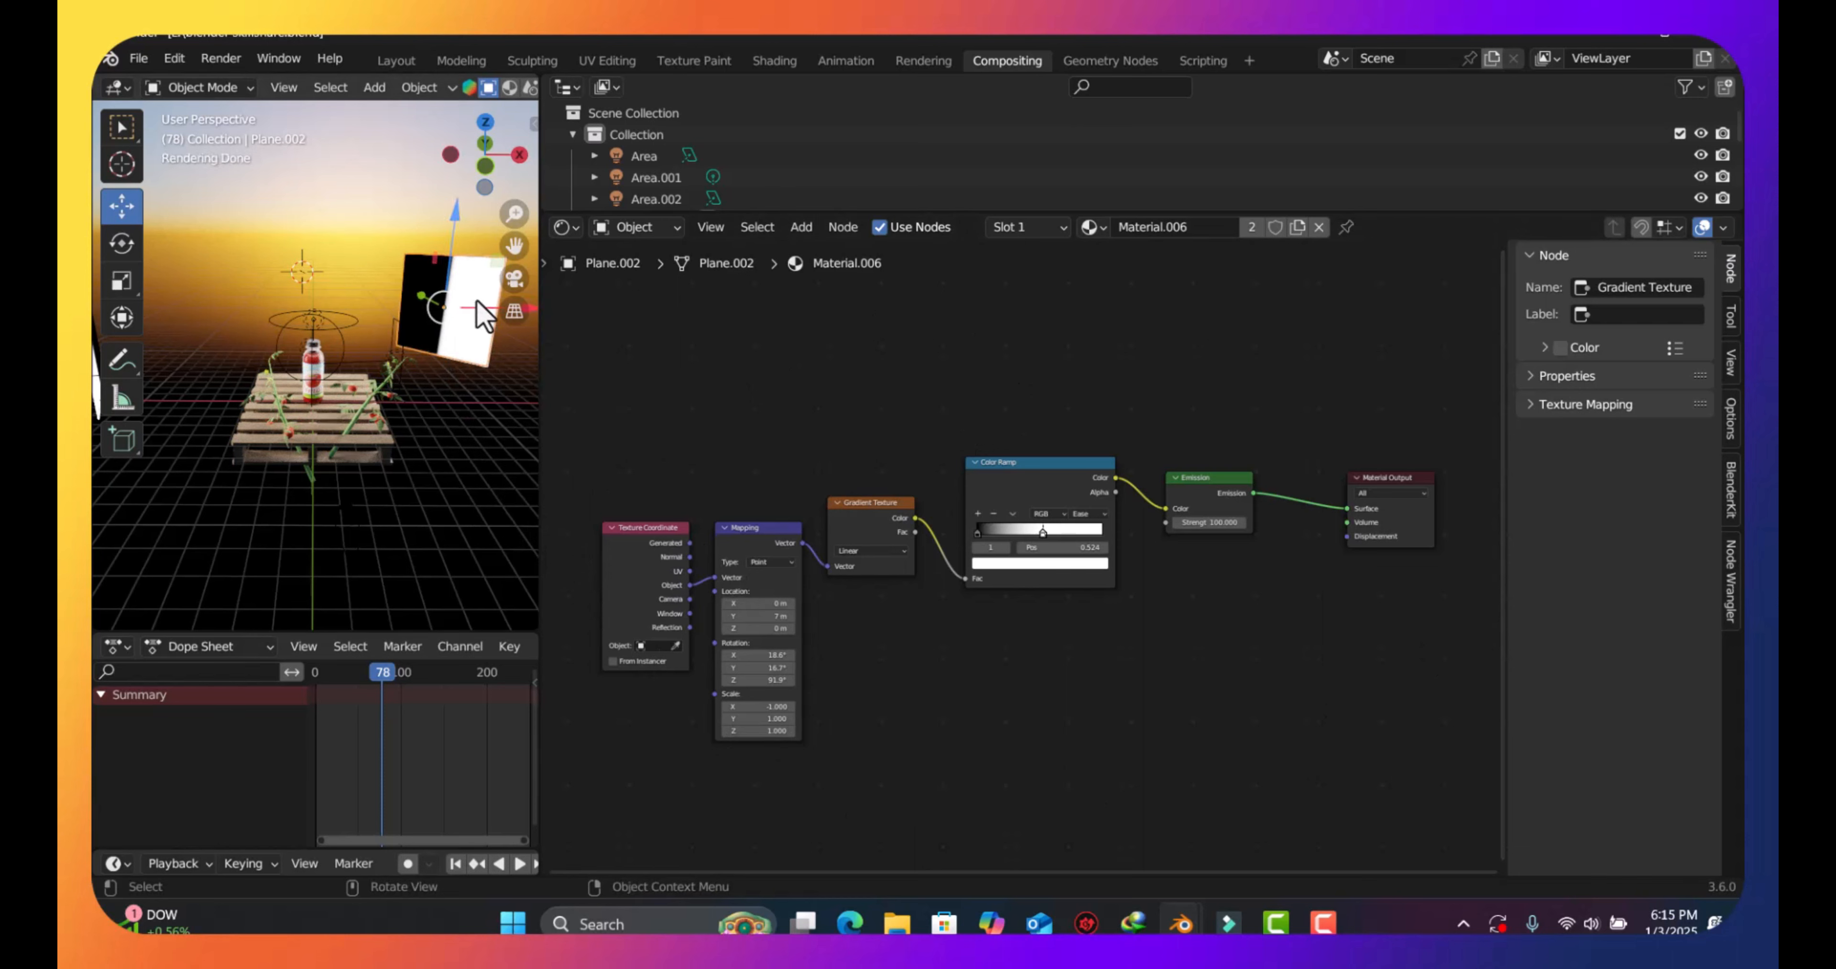
left_click_drag(485, 316, 461, 317)
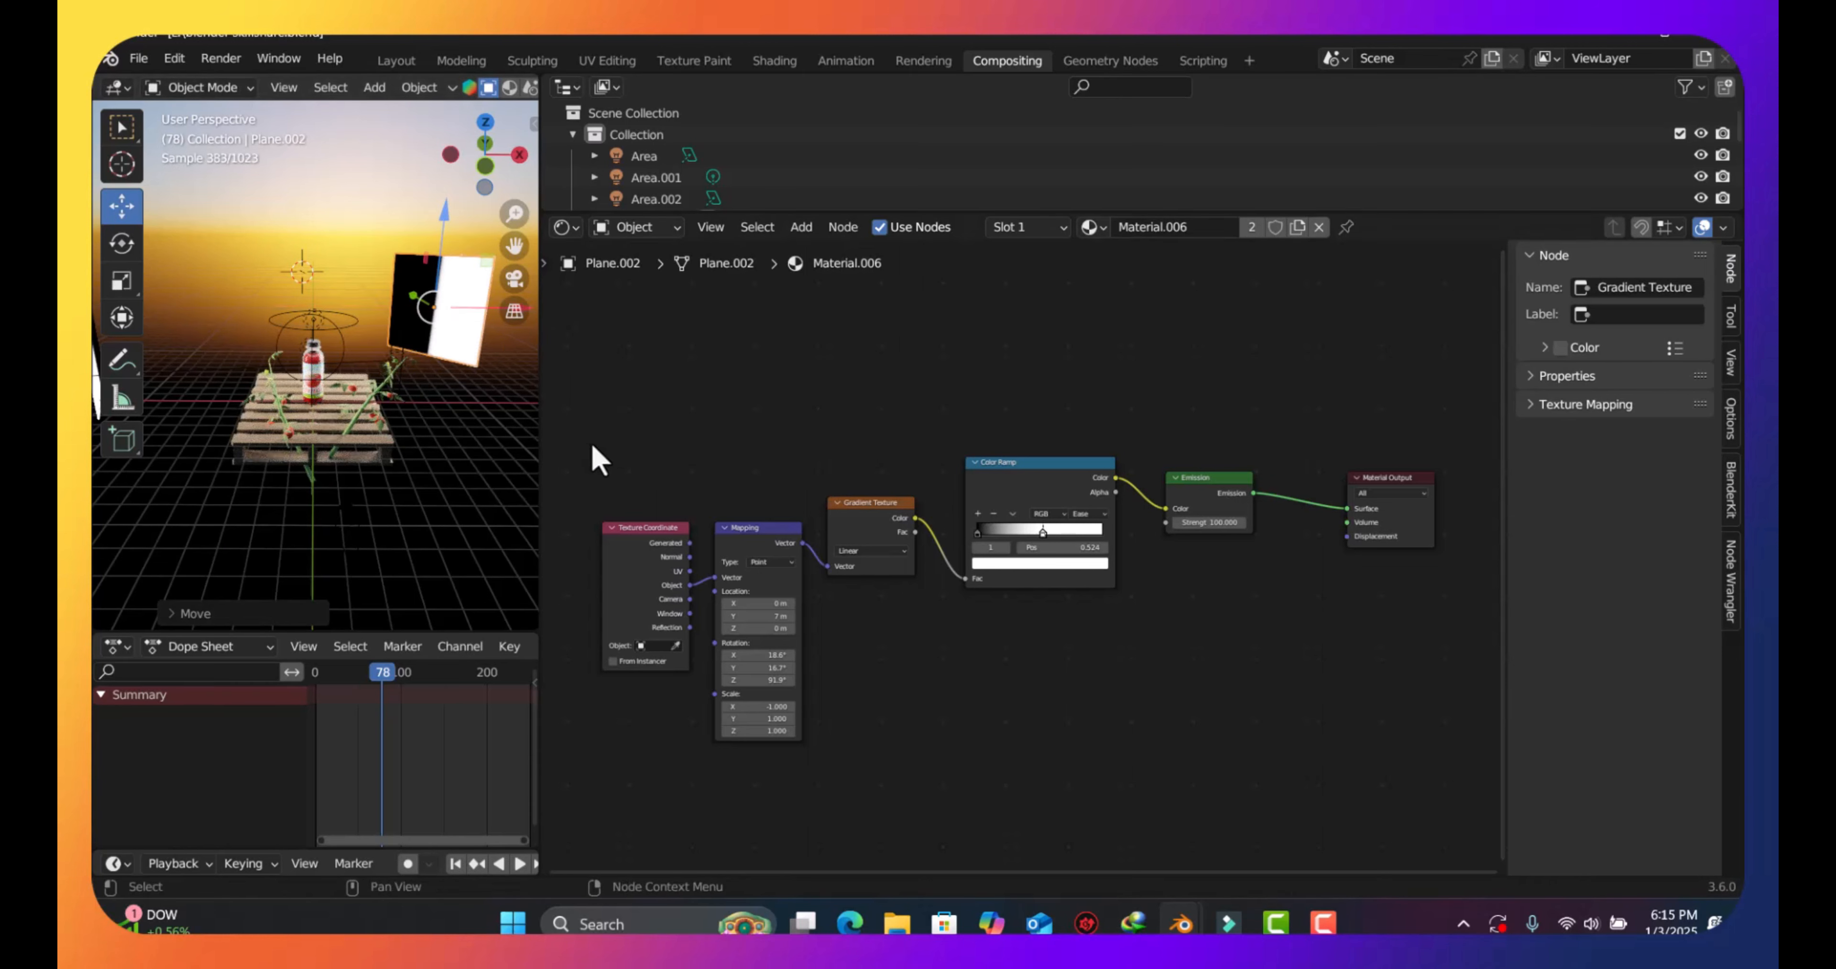
Examine the area light above the bottle and the one beside the pallet by selecting each in turn
left_click_drag(485, 153, 399, 164)
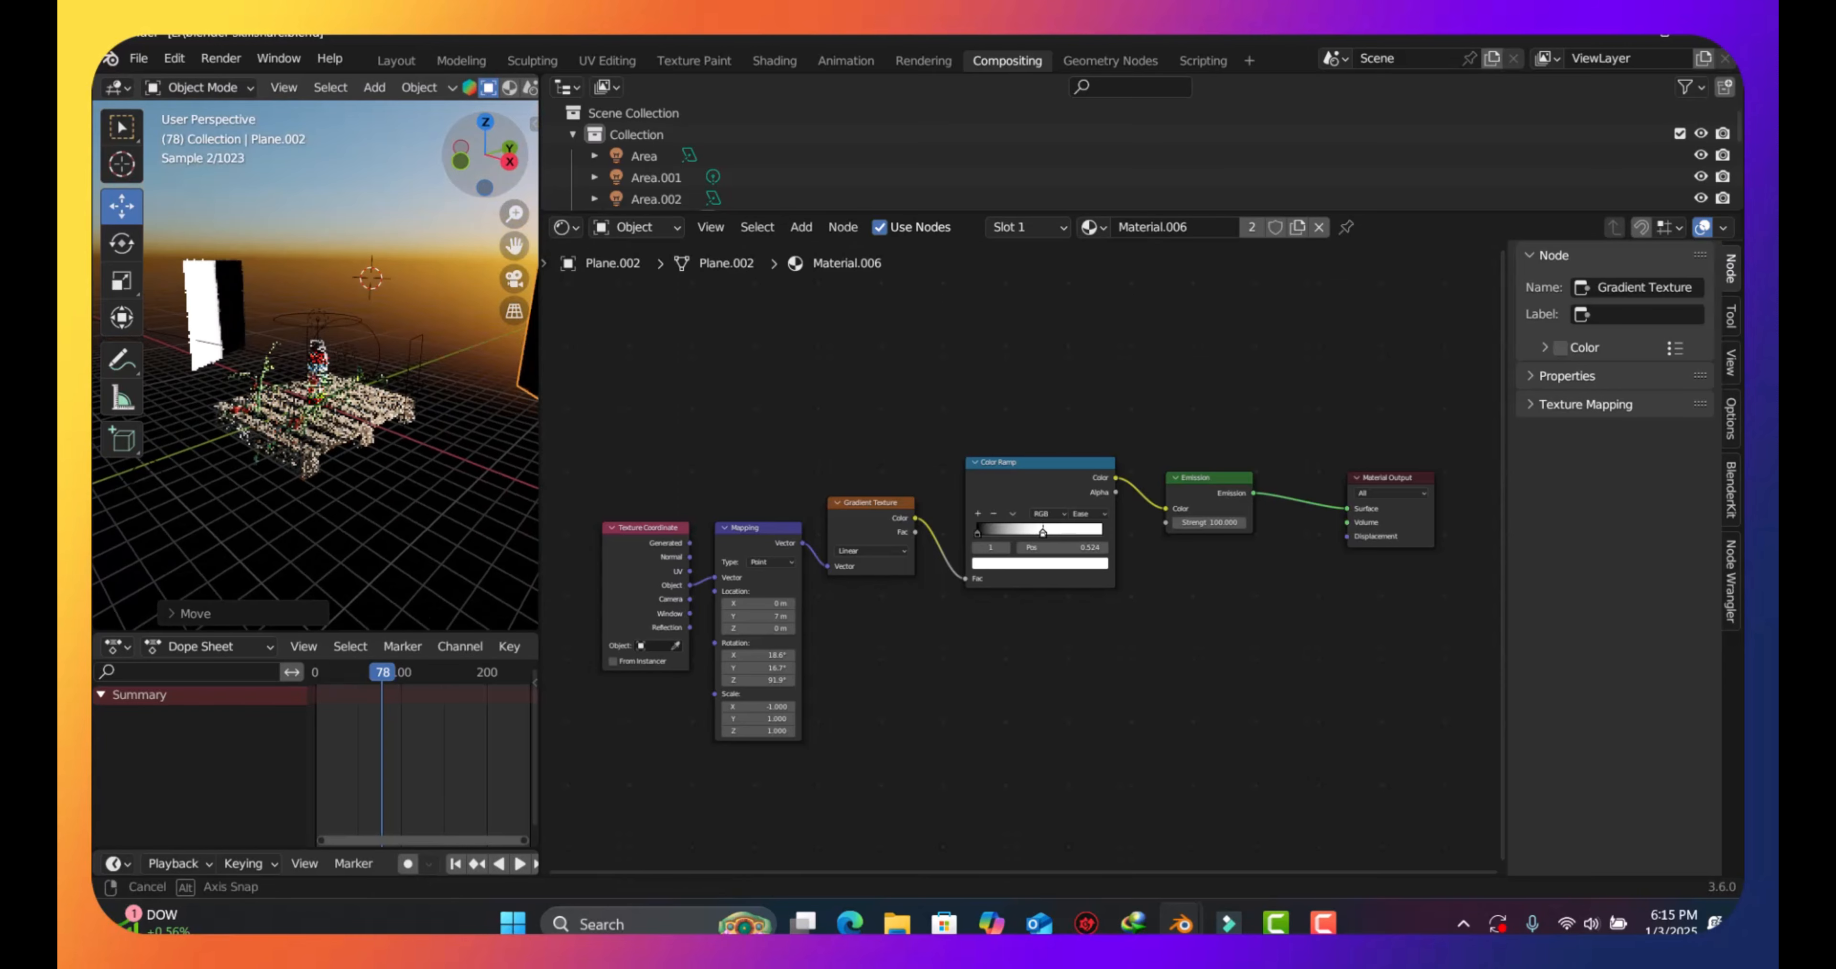
left_click(340, 349)
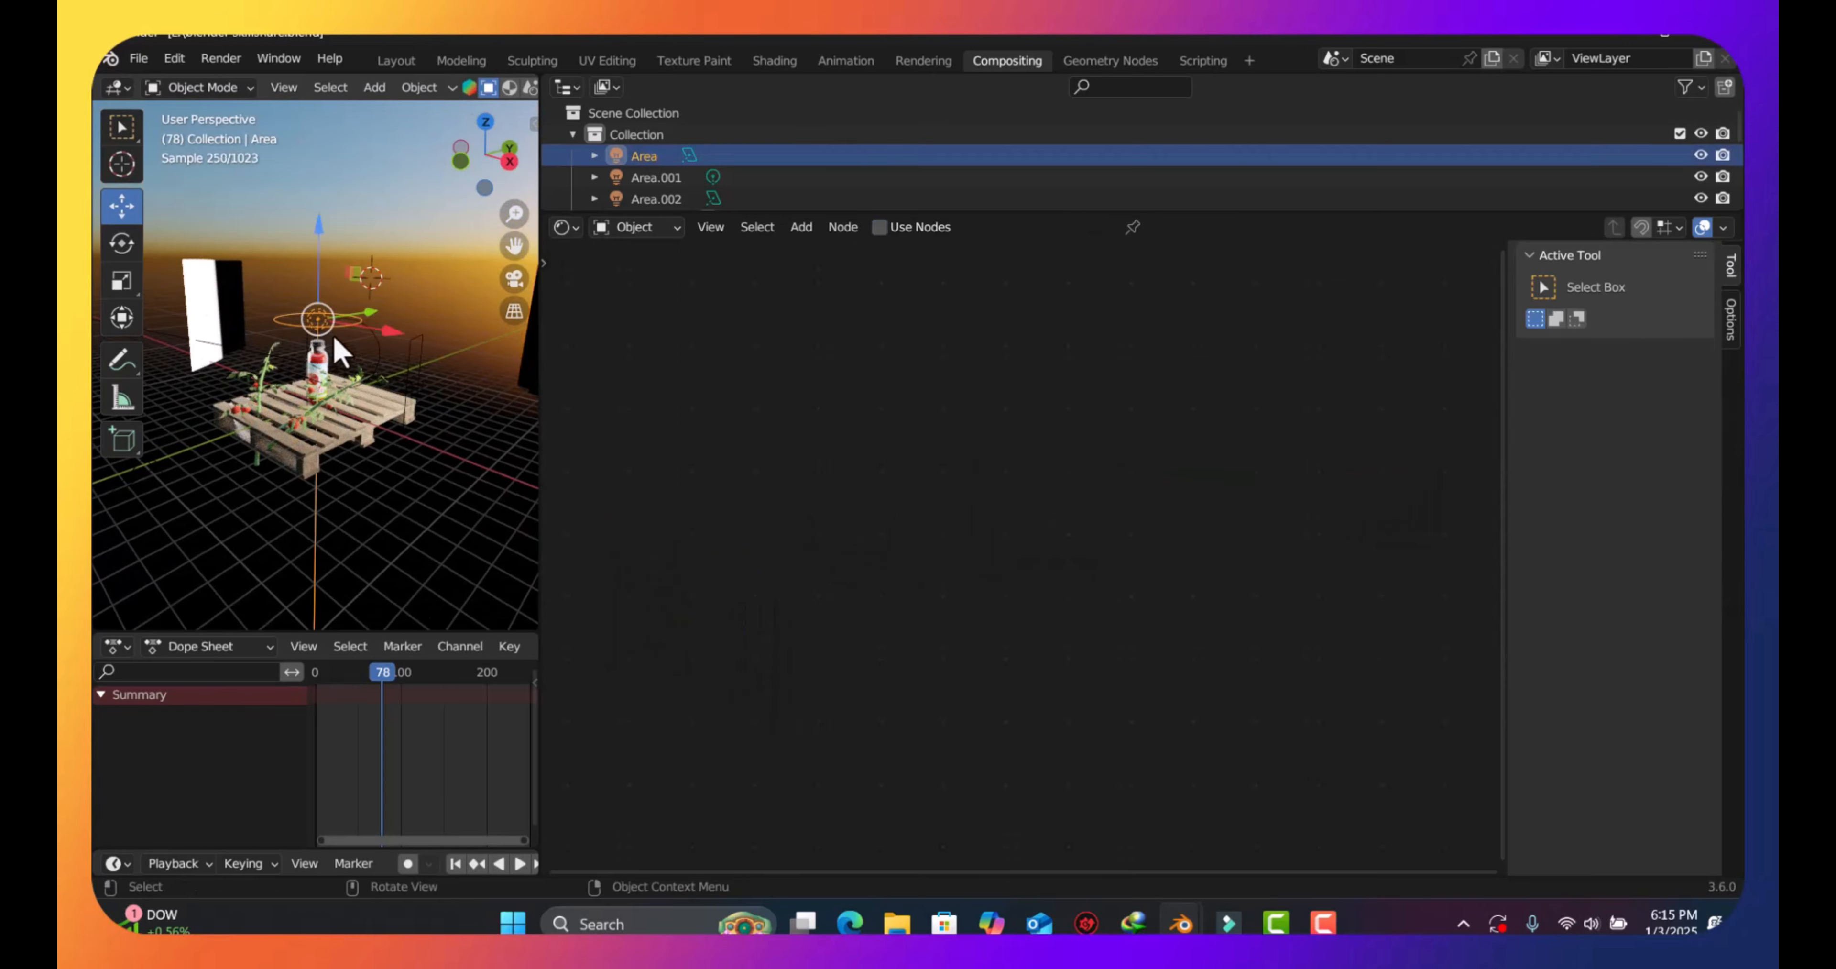
left_click(350, 367)
left_click(416, 394)
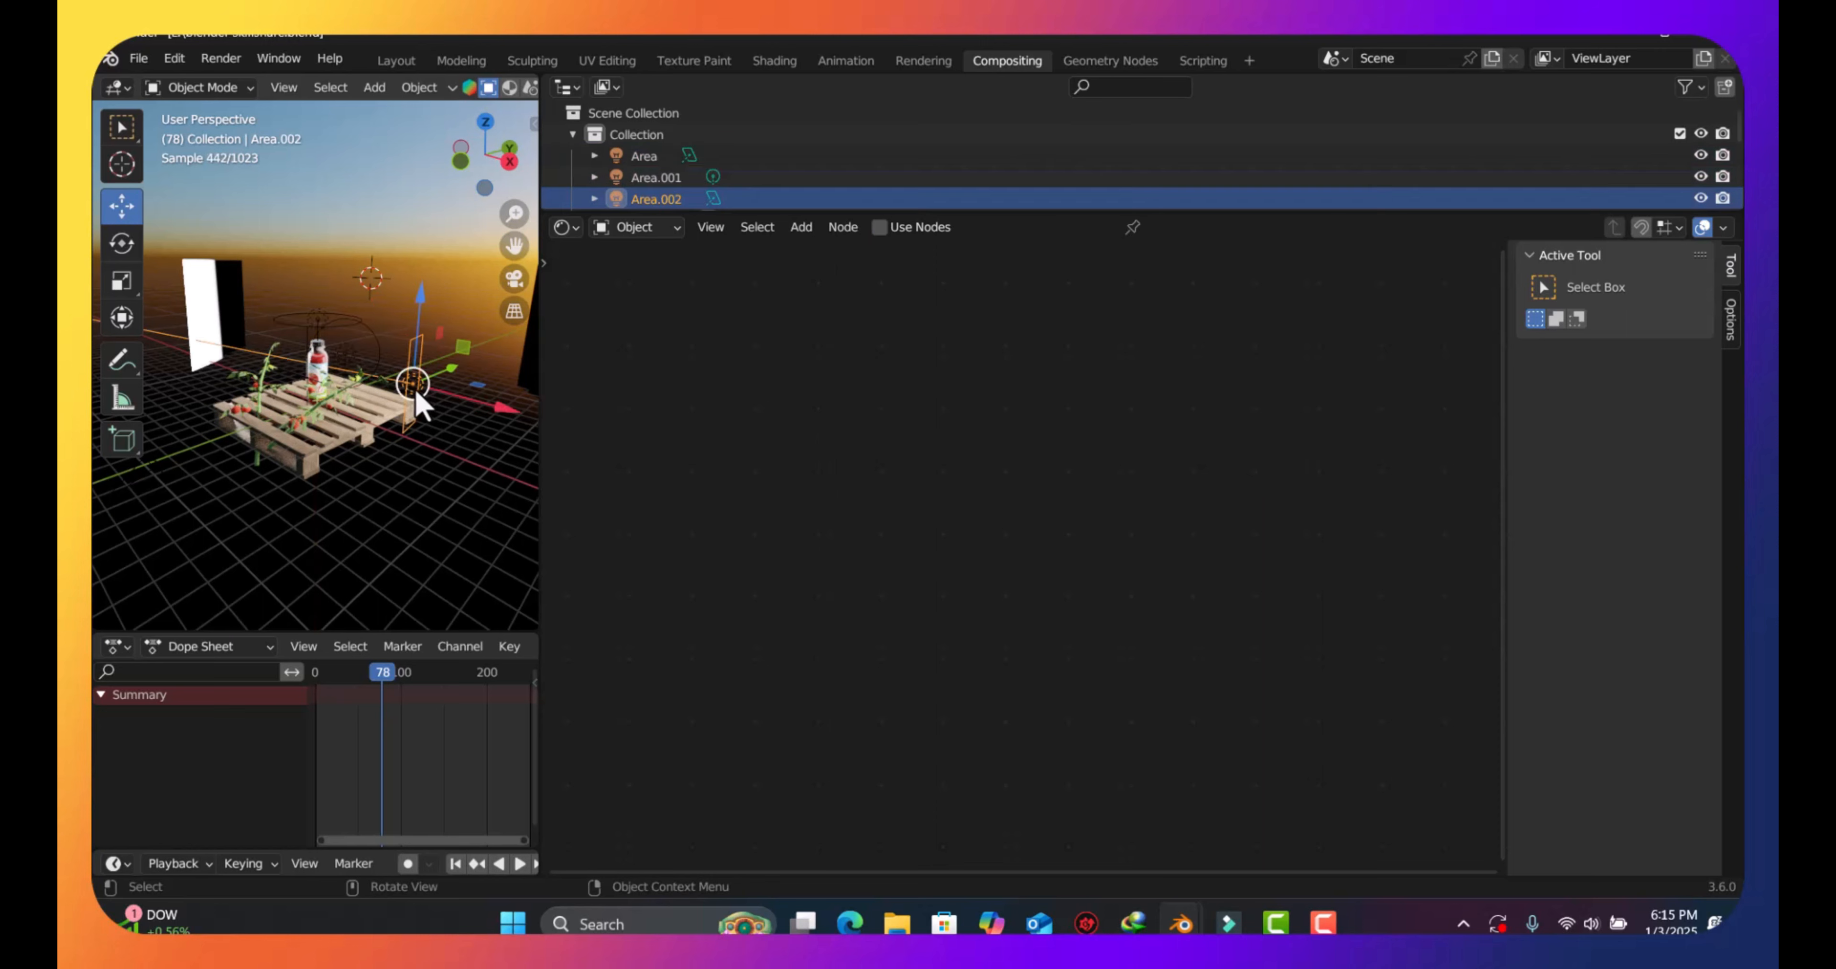
left_click(331, 341)
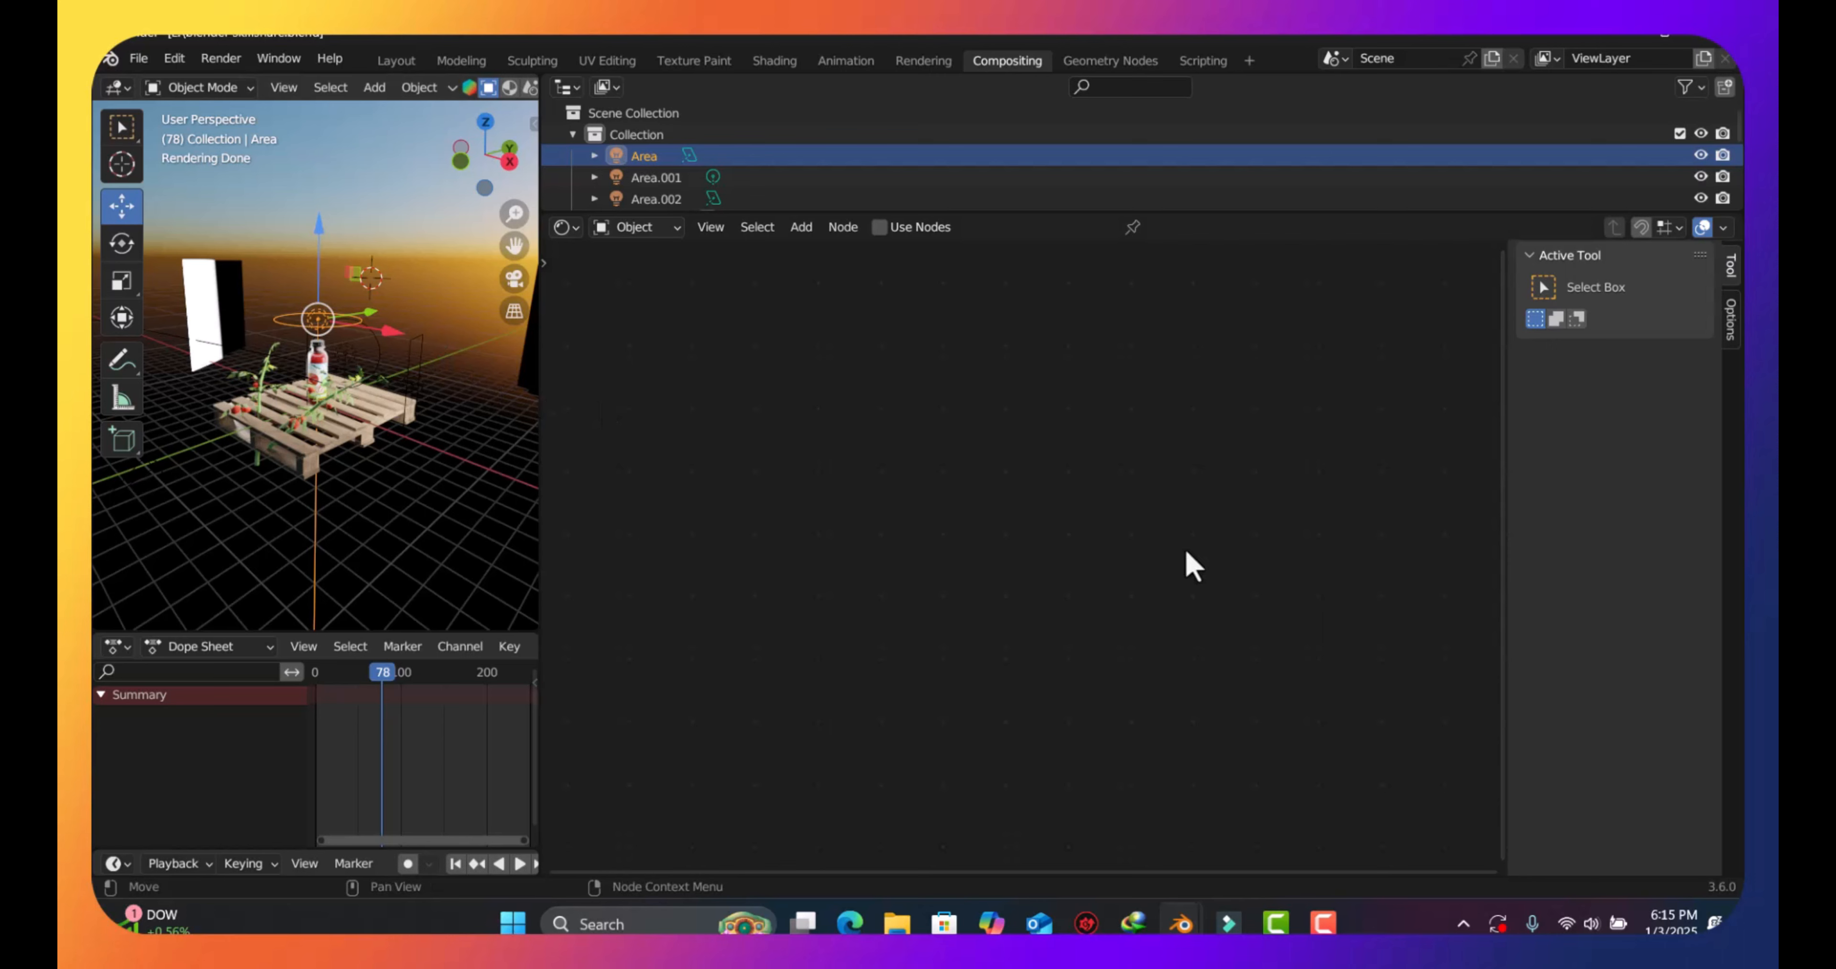
mouse_move(1322, 922)
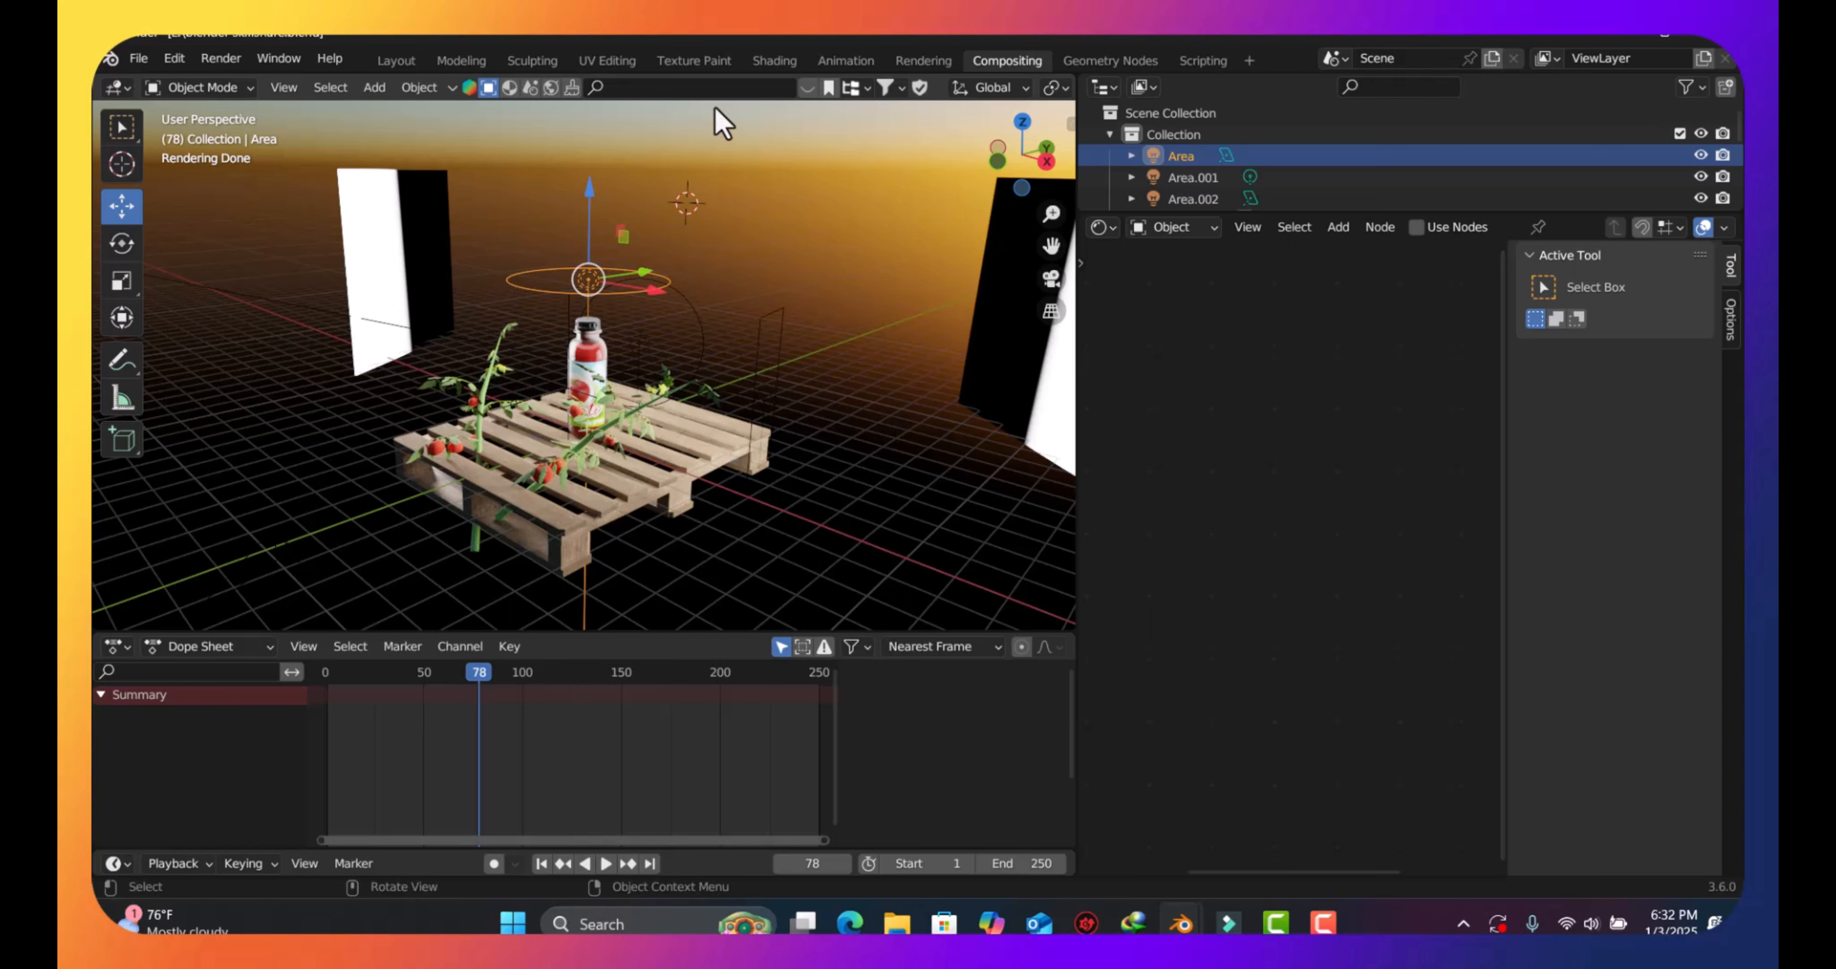
Display the World shader nodes and set the sky Background strength to 0
left_click_drag(1033, 181, 994, 224)
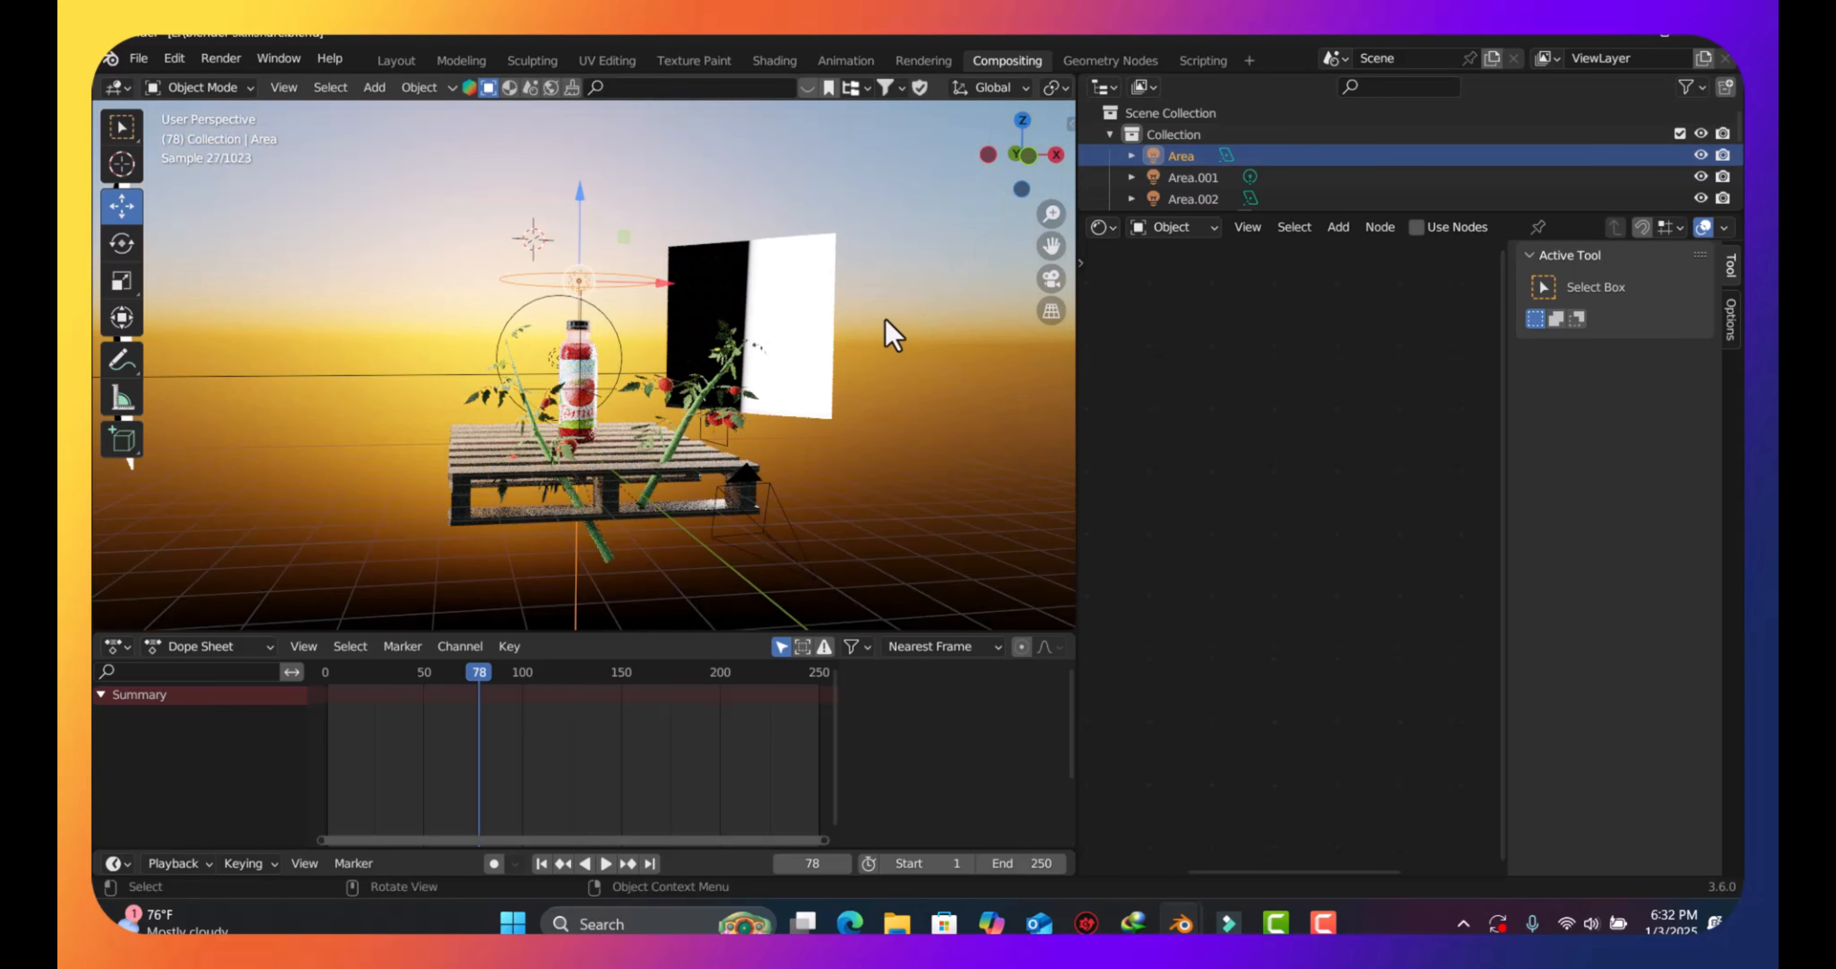
left_click(1172, 226)
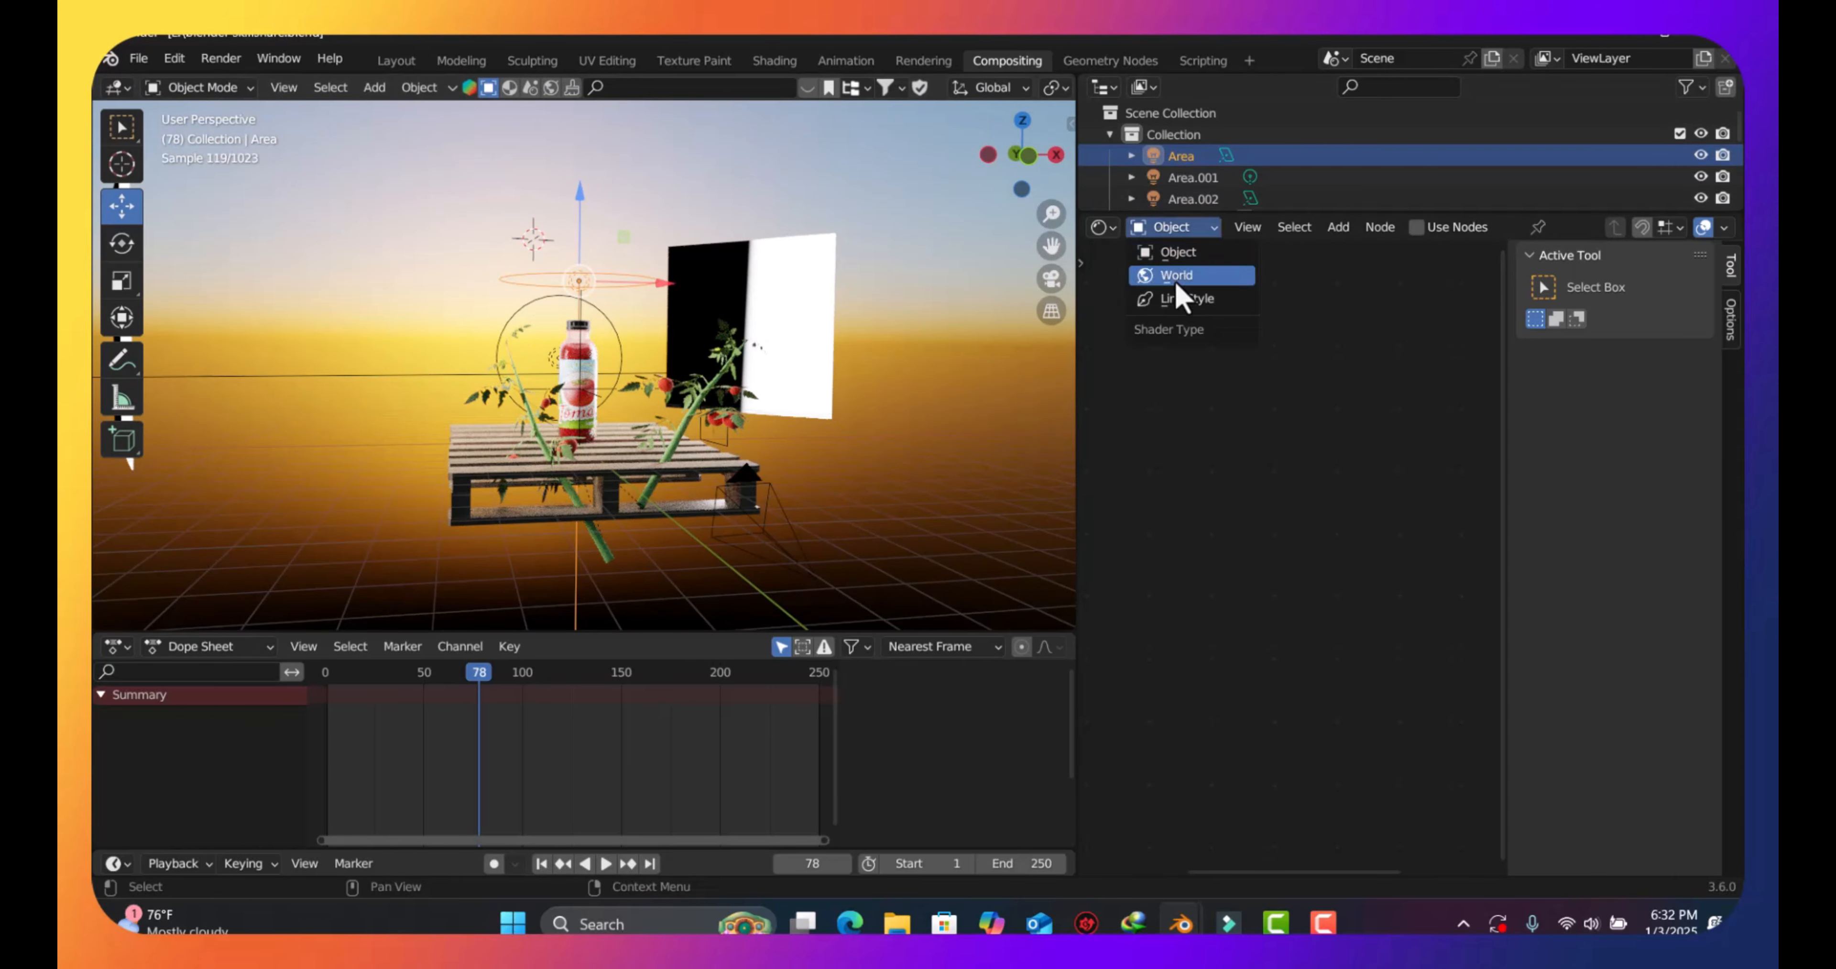
left_click(1176, 281)
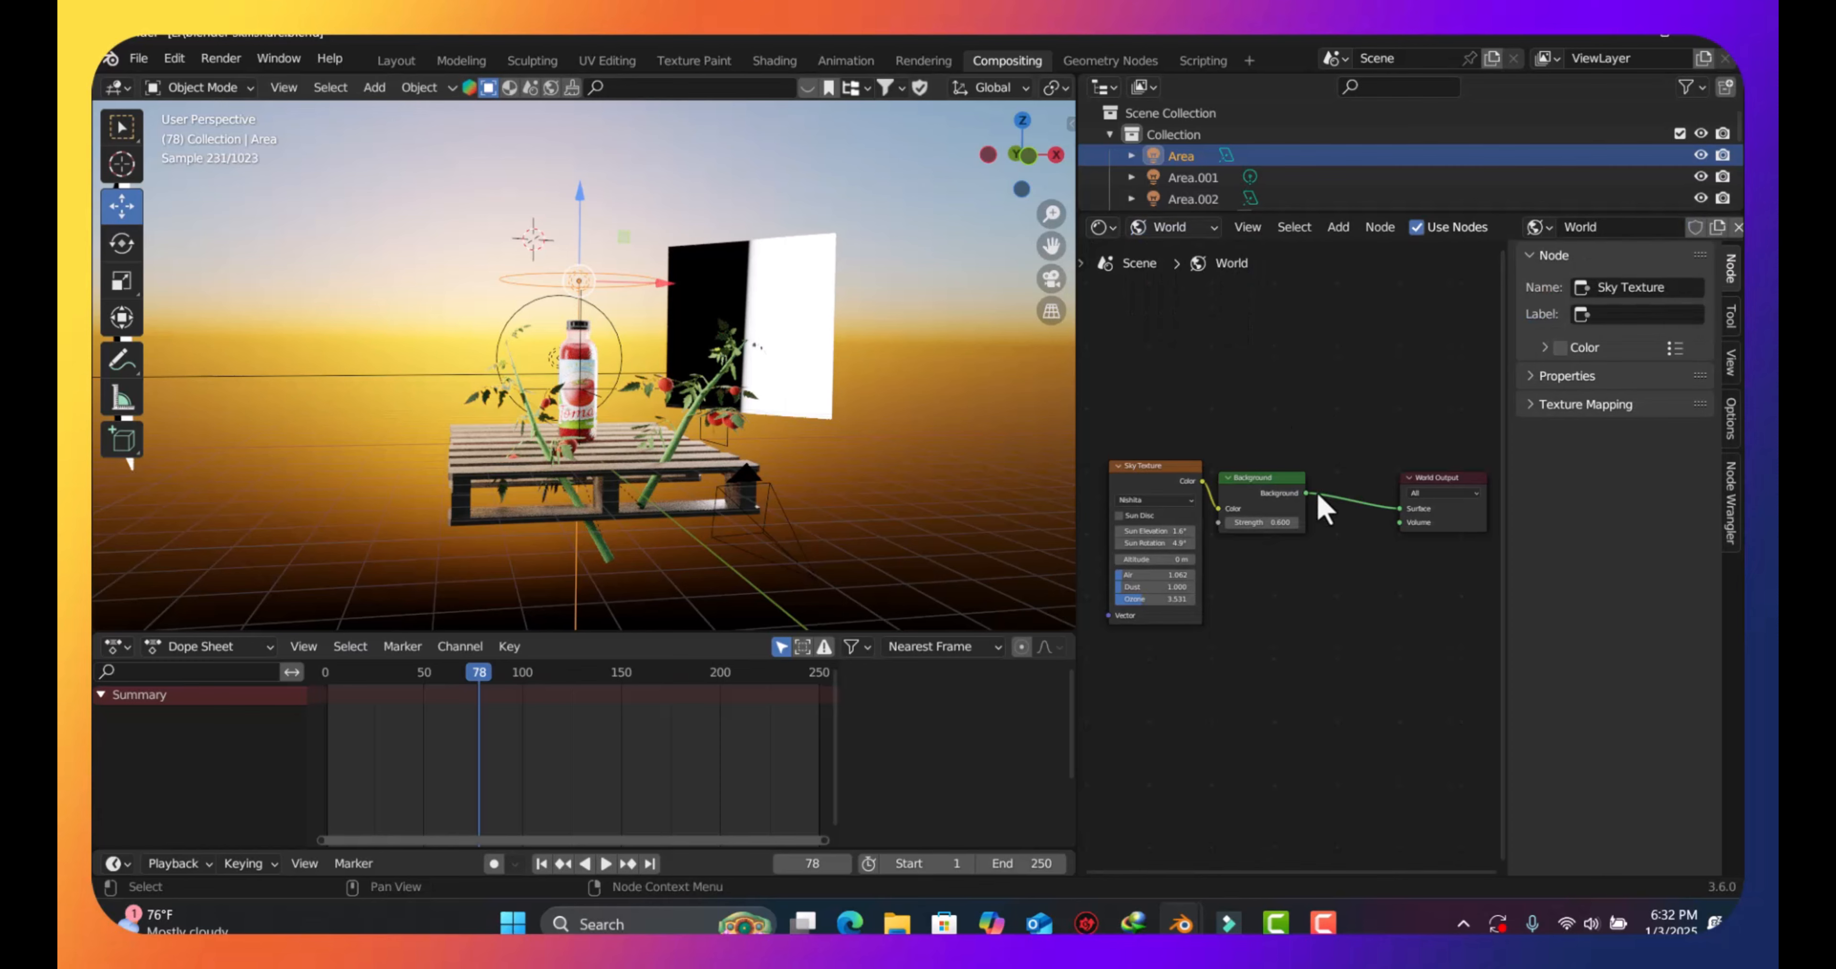
left_click_drag(1280, 522, 1226, 522)
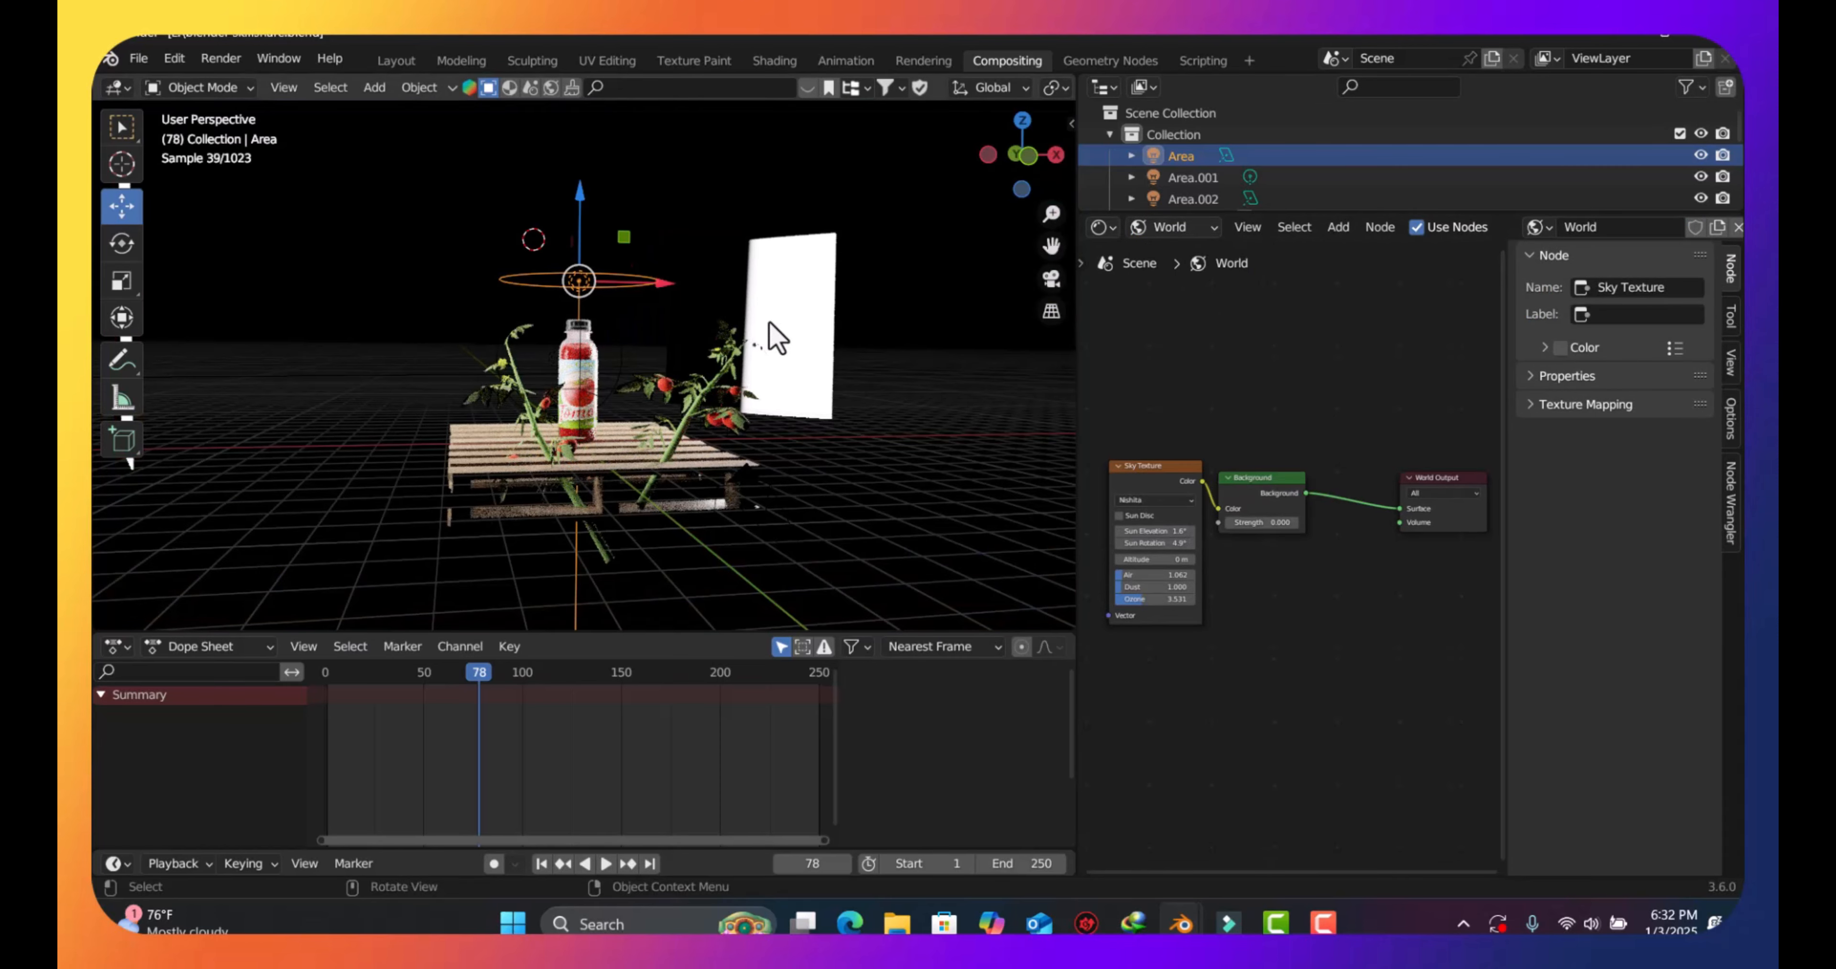
Hide both gradient planes, Plane.002 and Plane.001, in the viewport and check the bottle's lighting through the camera
left_click(775, 334)
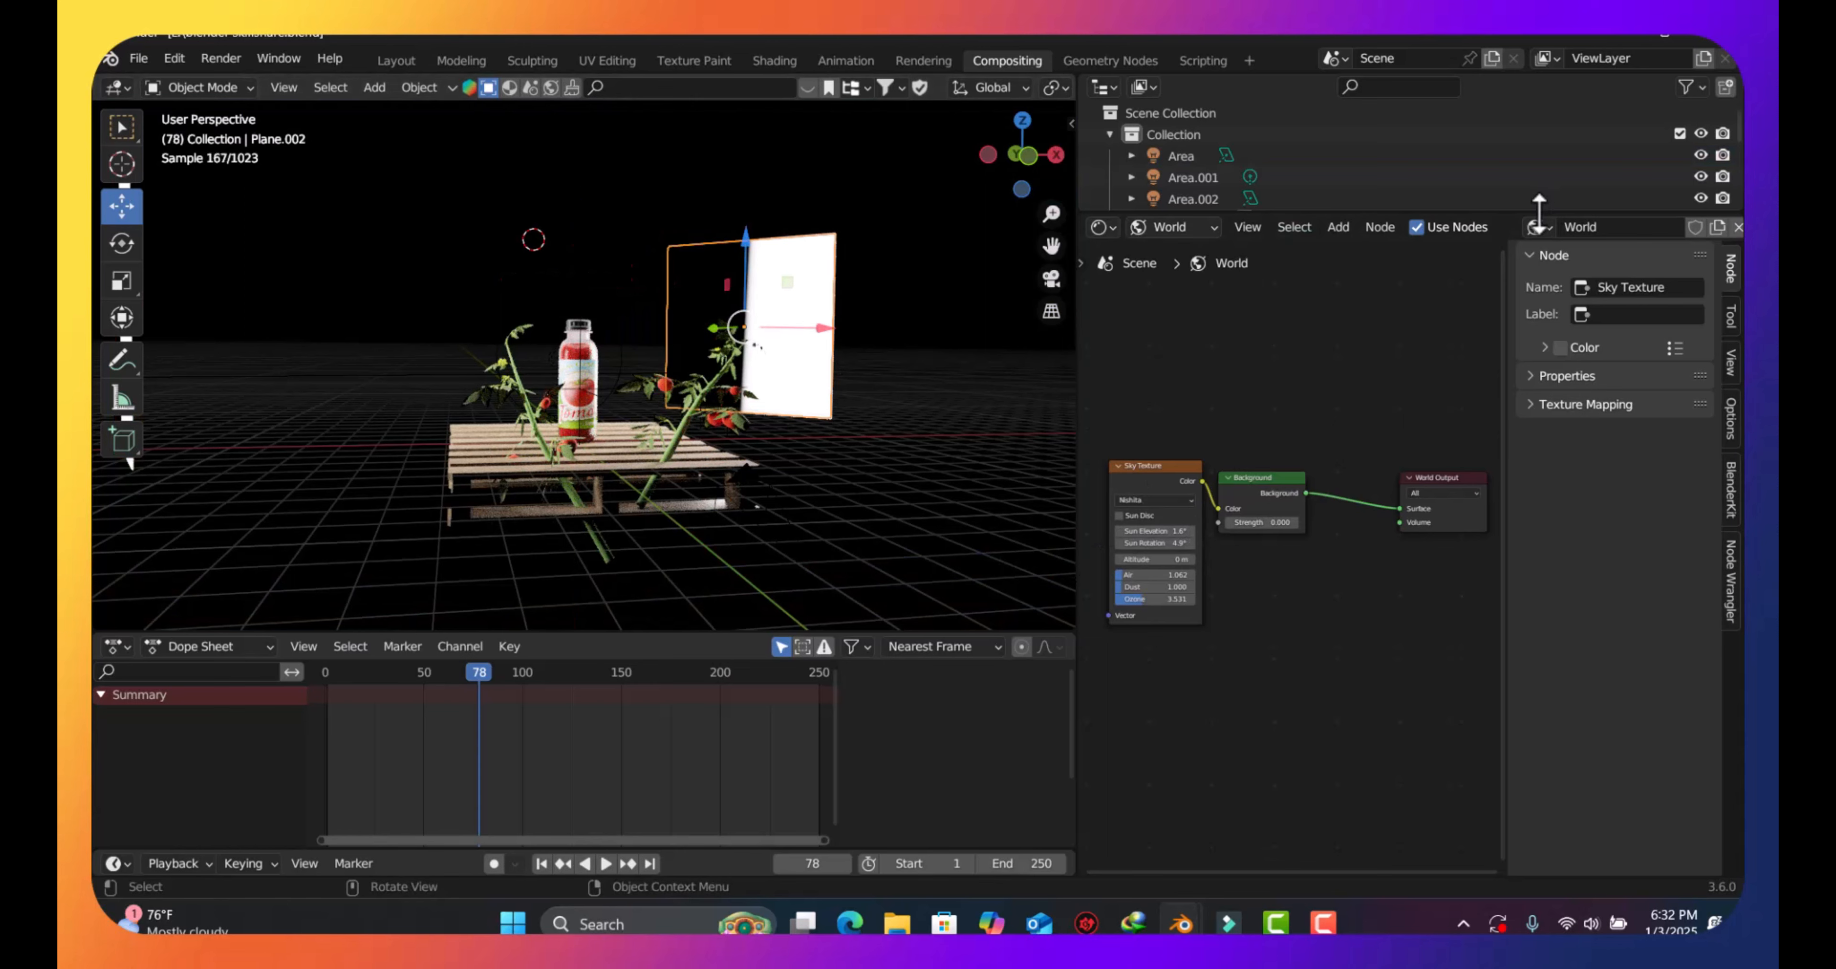
left_click_drag(1539, 214, 1539, 558)
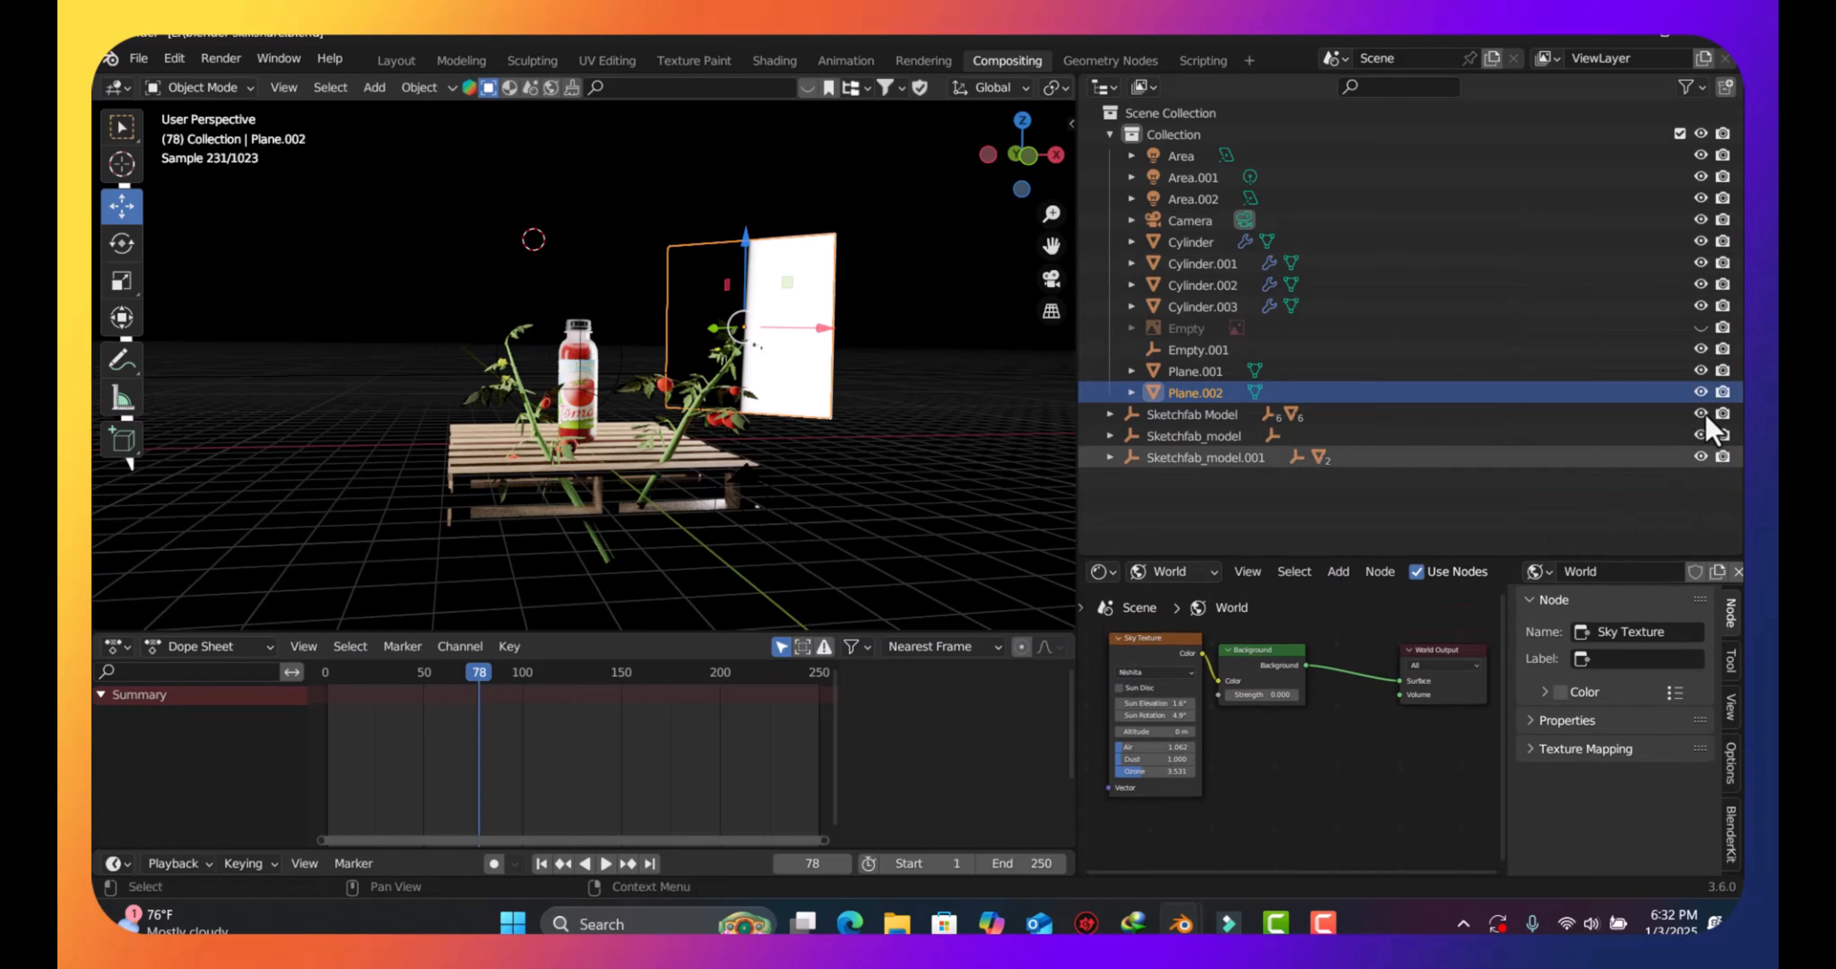
left_click(1699, 394)
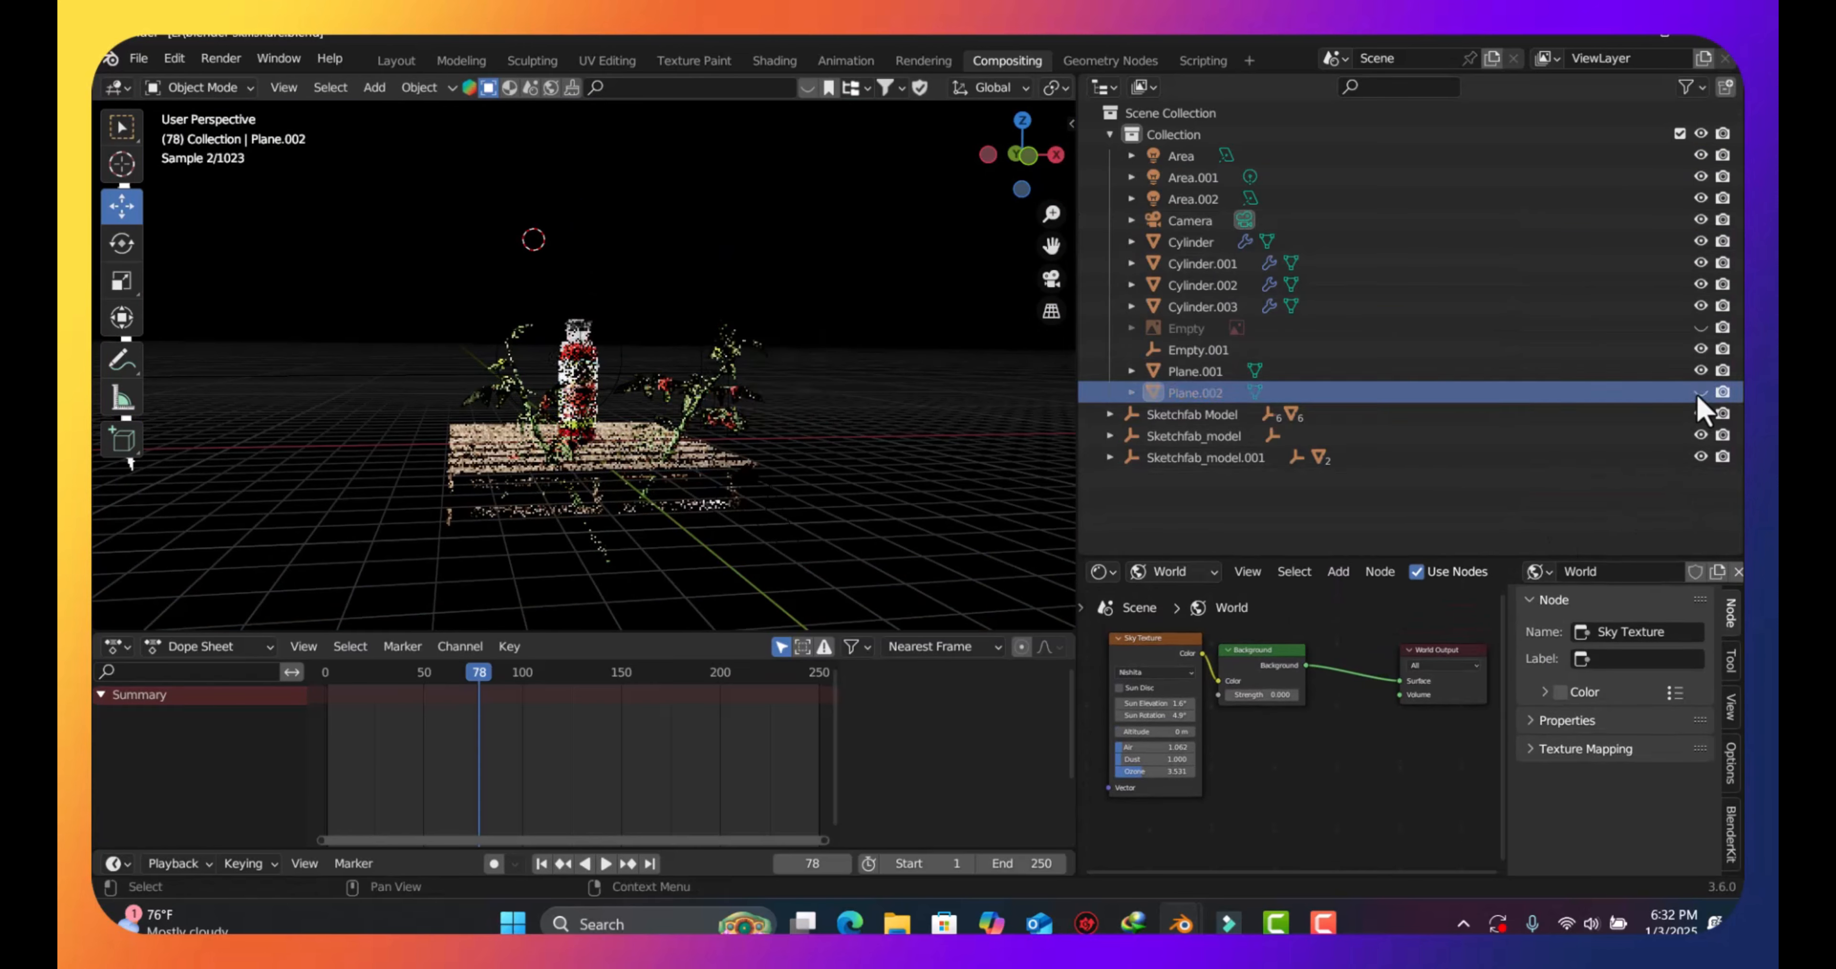
left_click(1701, 372)
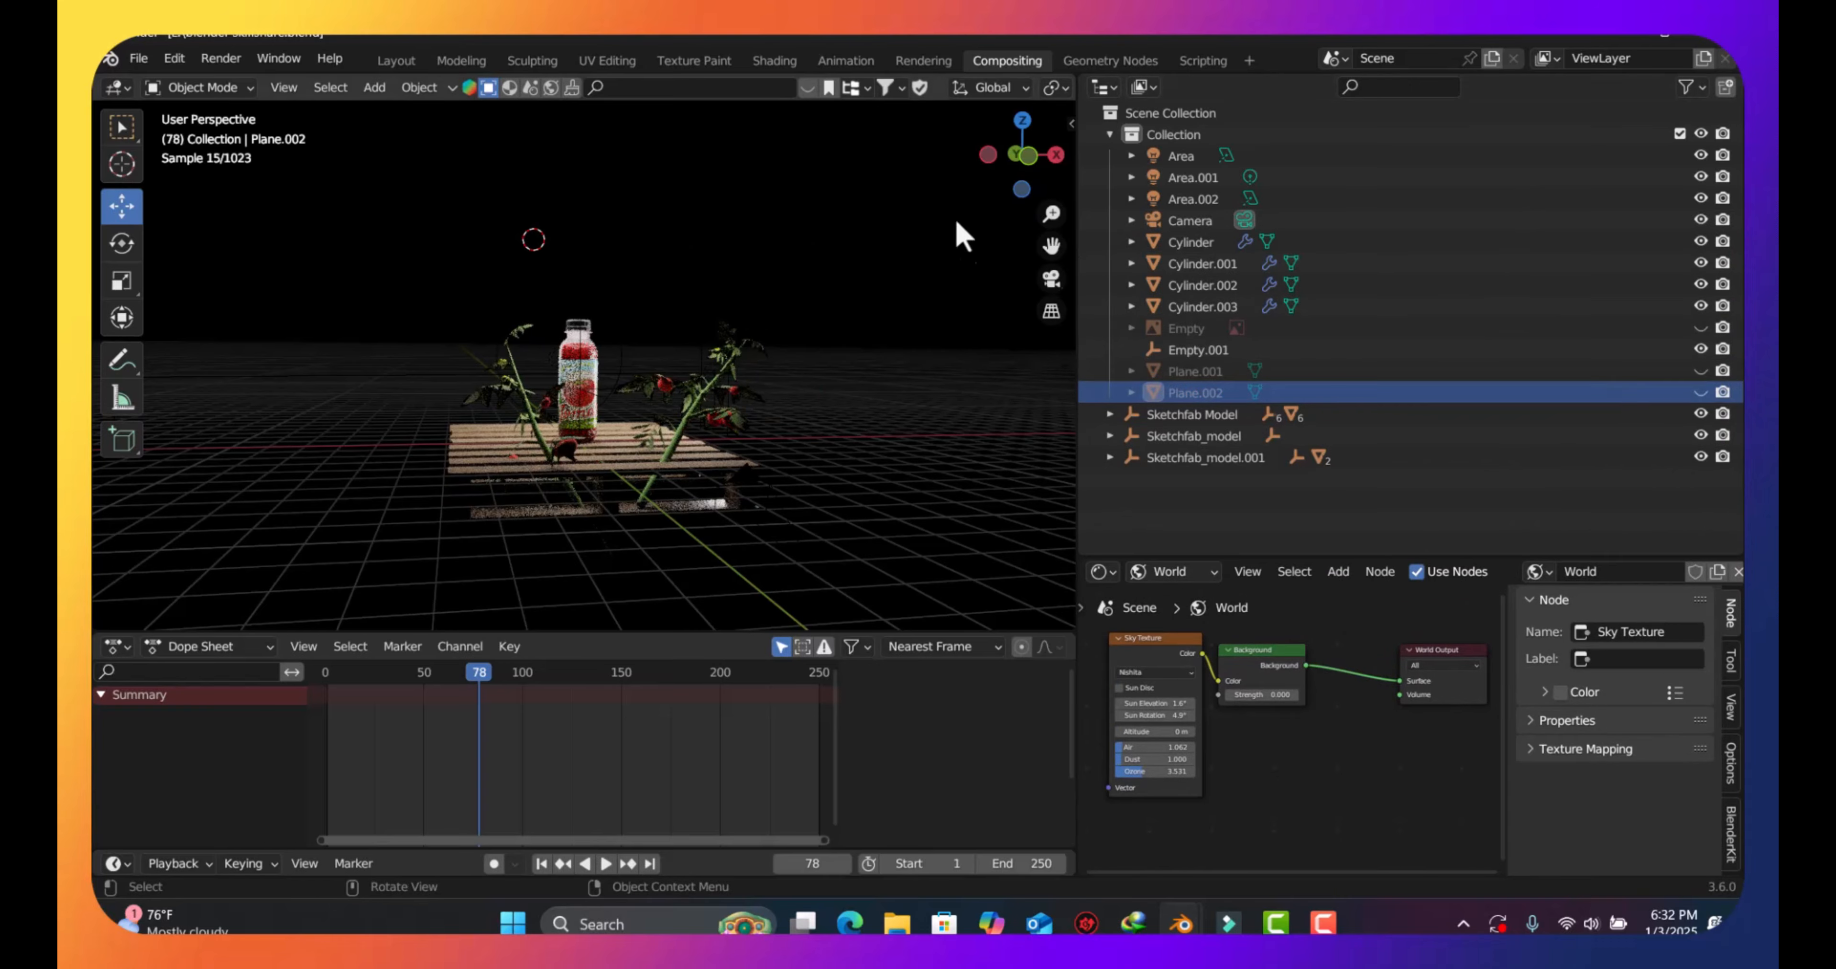
left_click_drag(1048, 152, 849, 234)
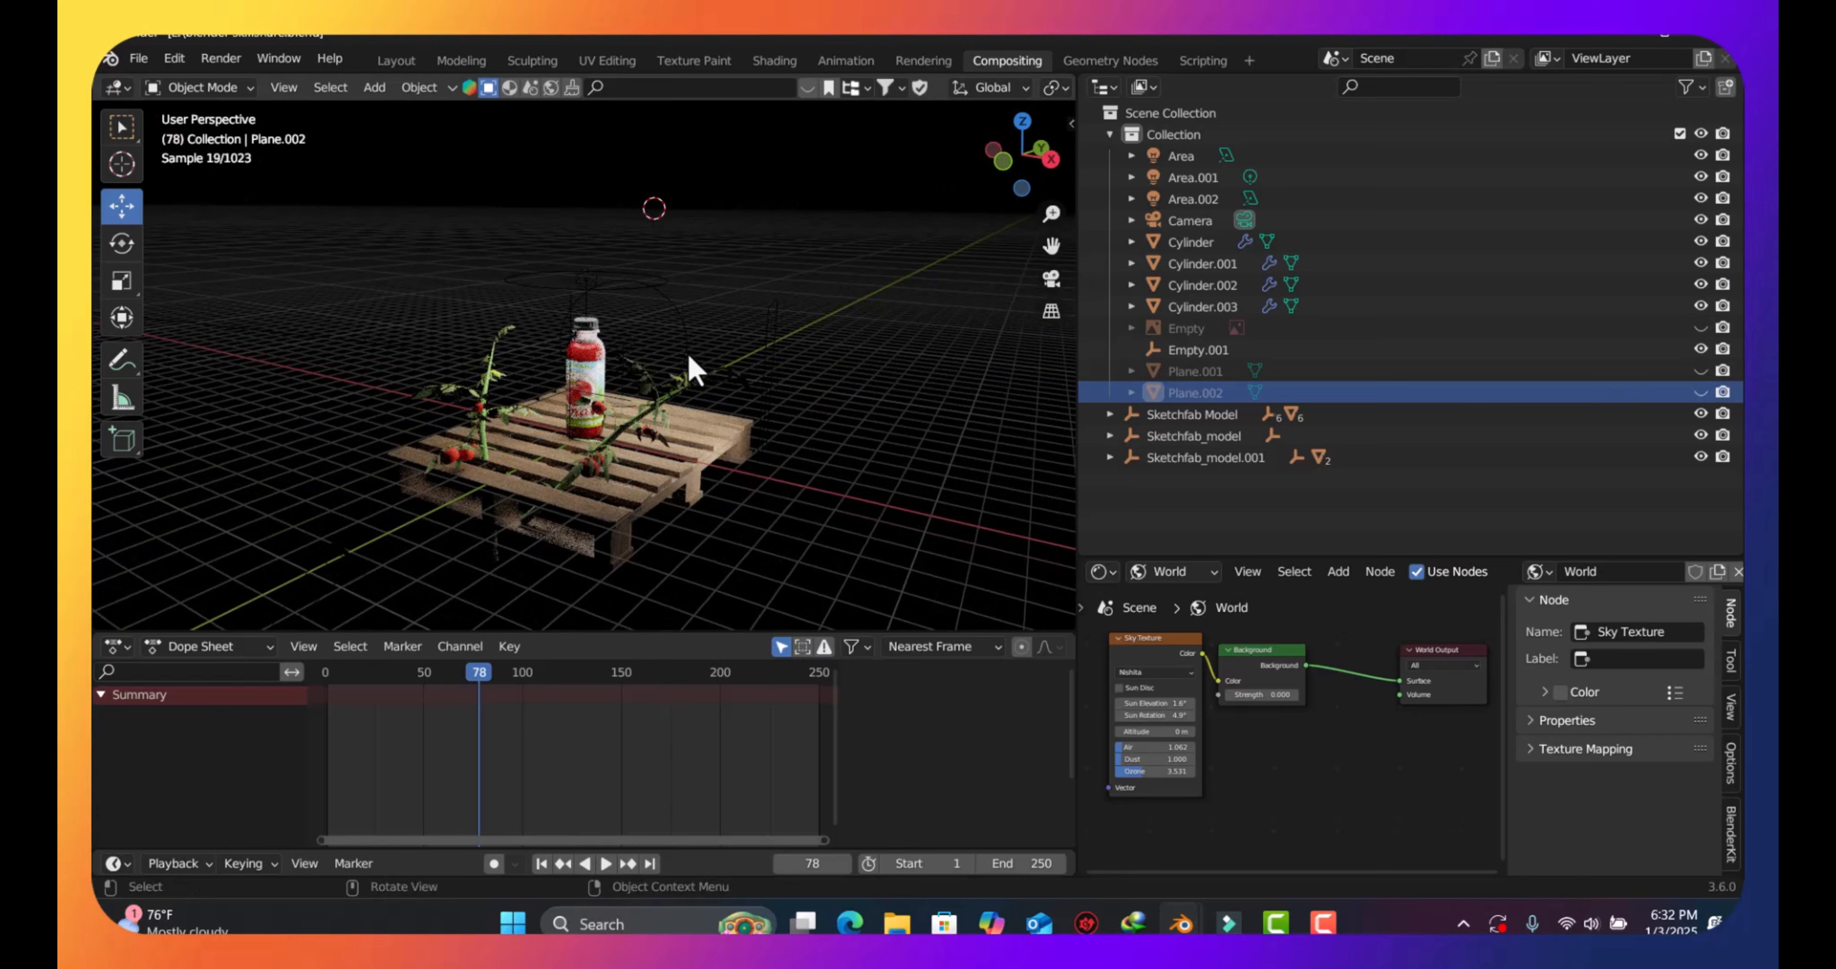
key("KP_0")
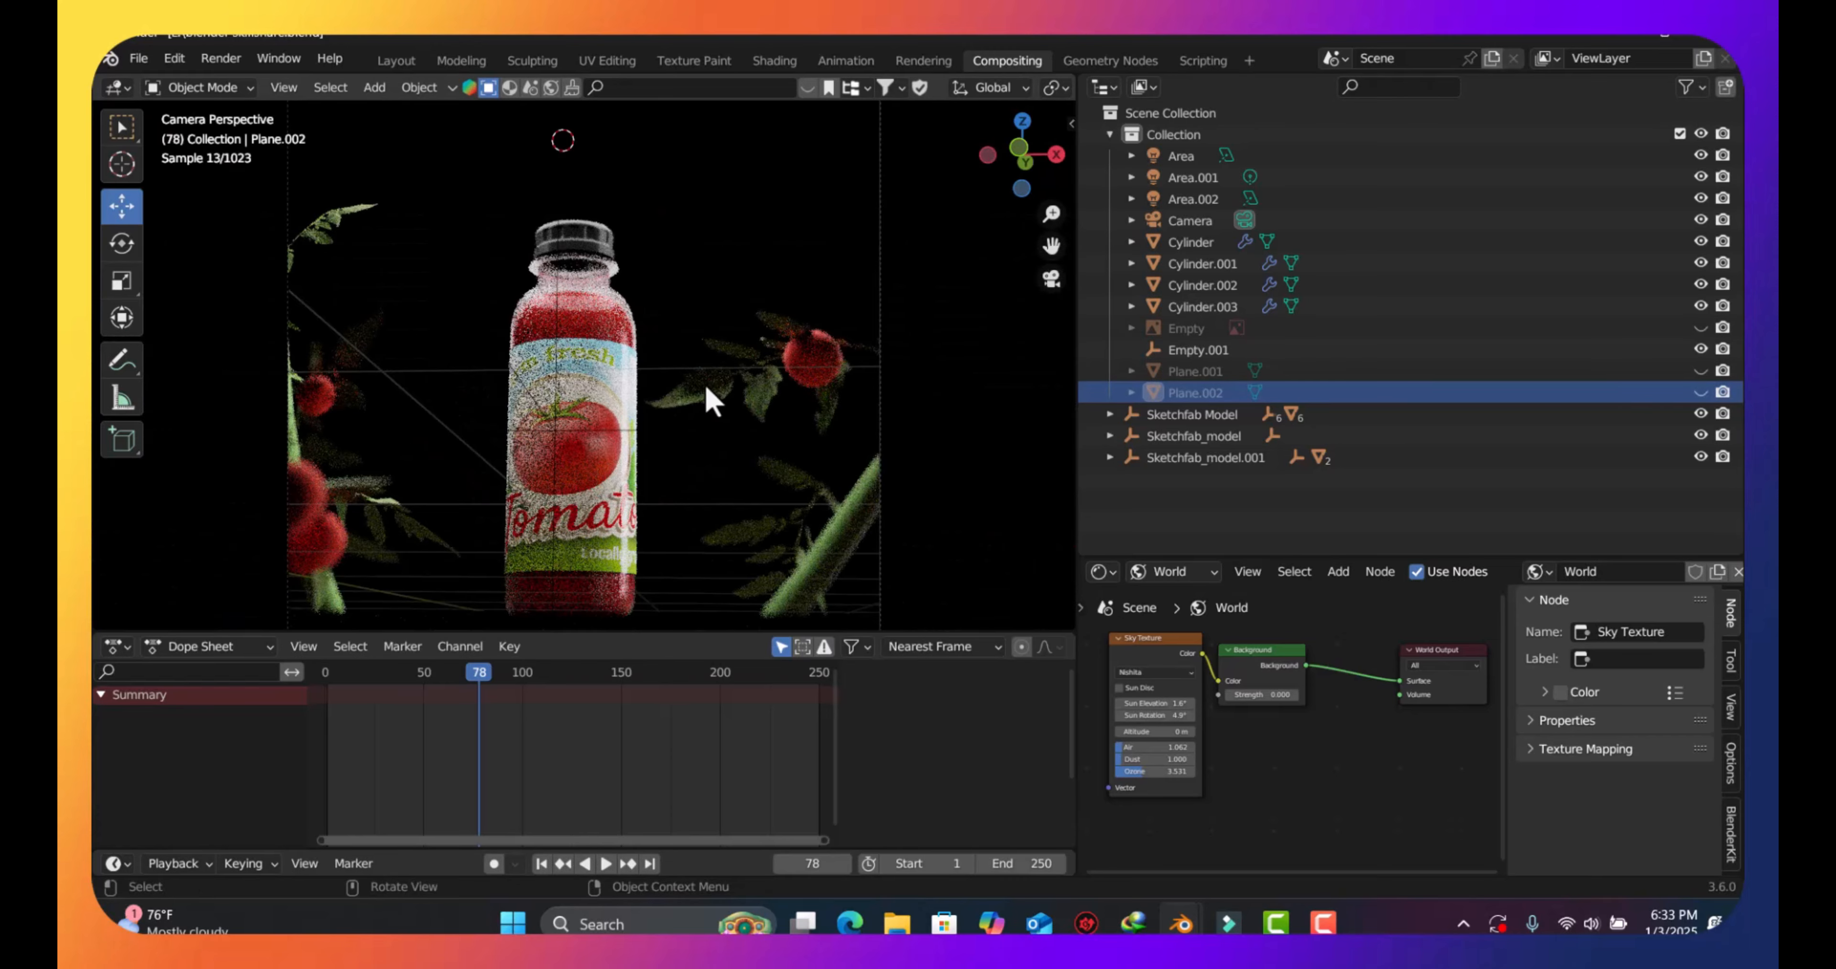
key("KP_0")
Hide the overhead light Area and the side light Area.002 in the viewport, and view the bottle through the camera
left_click_drag(1020, 164, 960, 253)
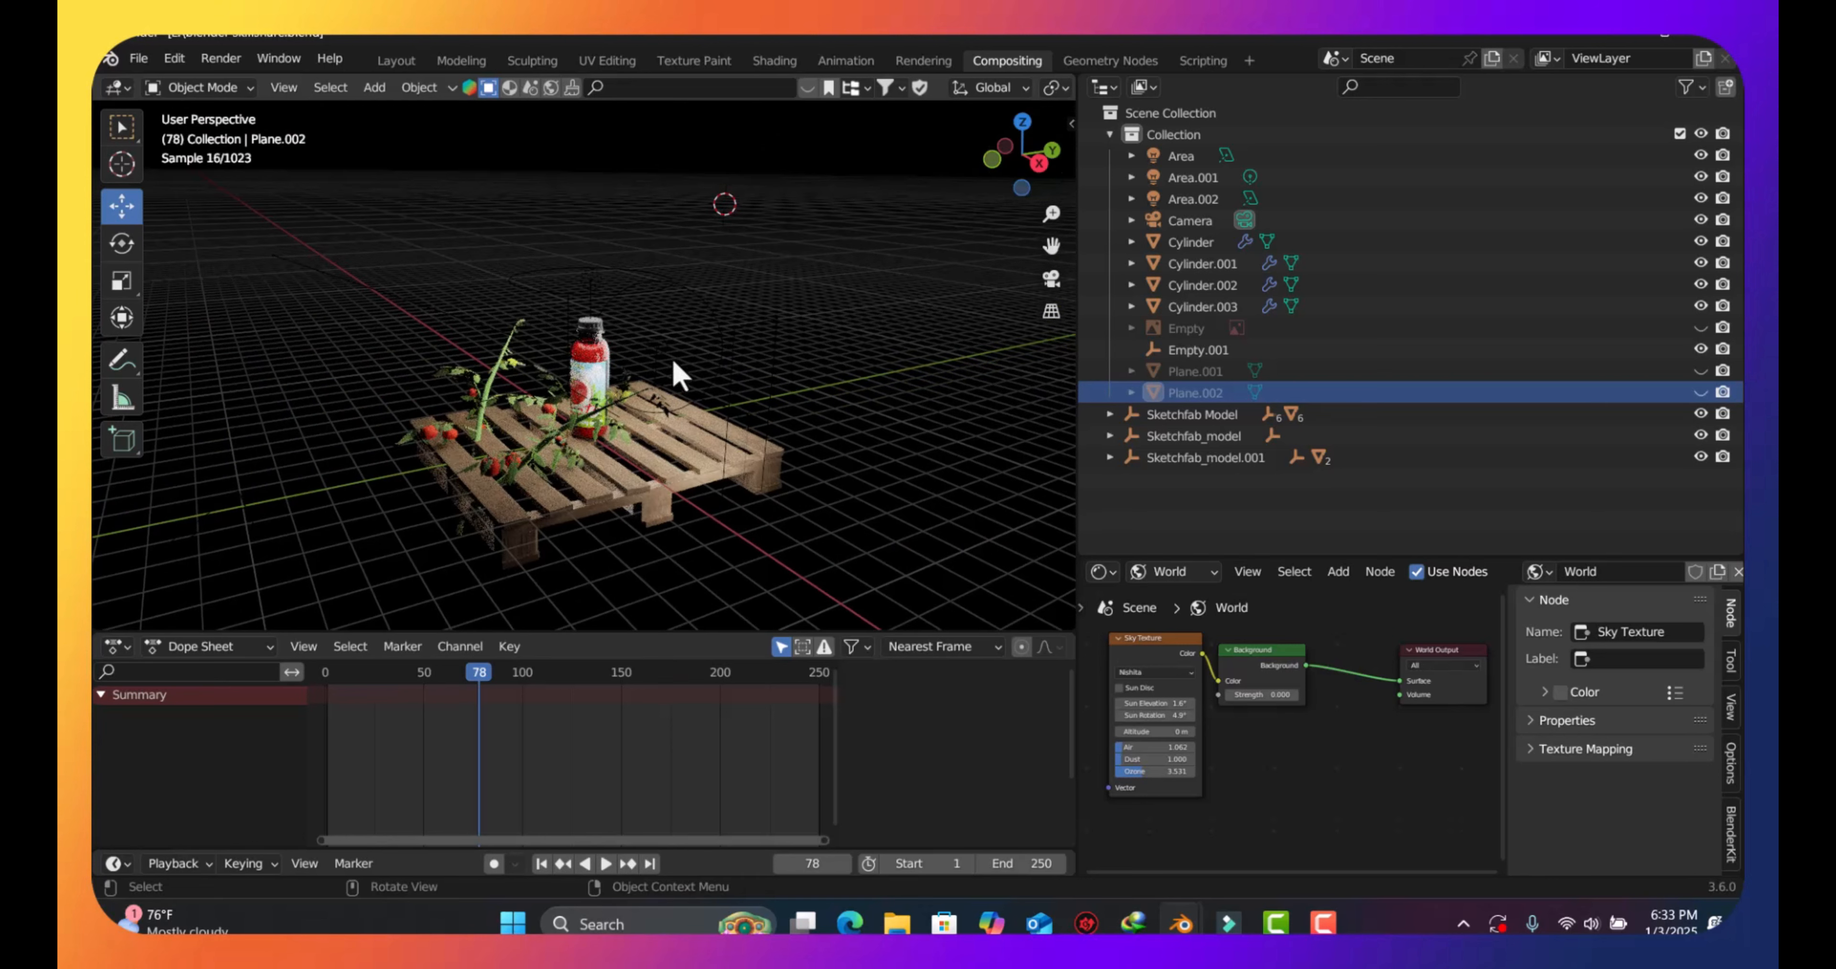
left_click(585, 285)
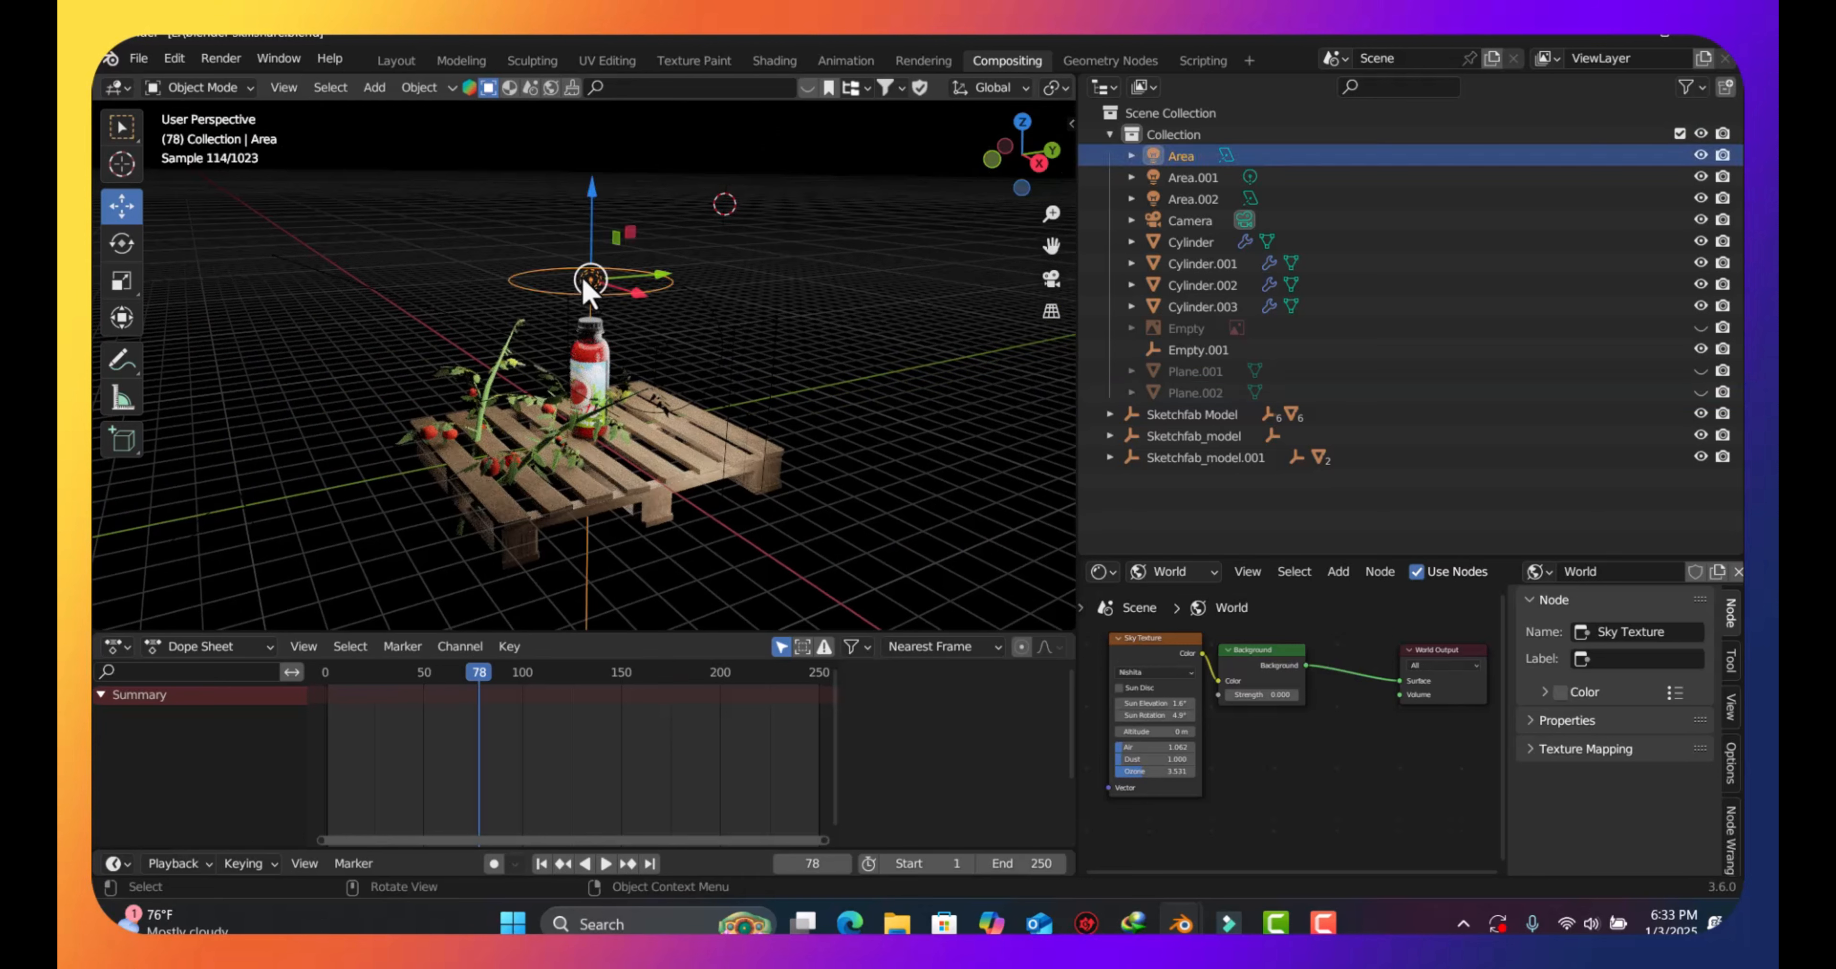
left_click(1700, 157)
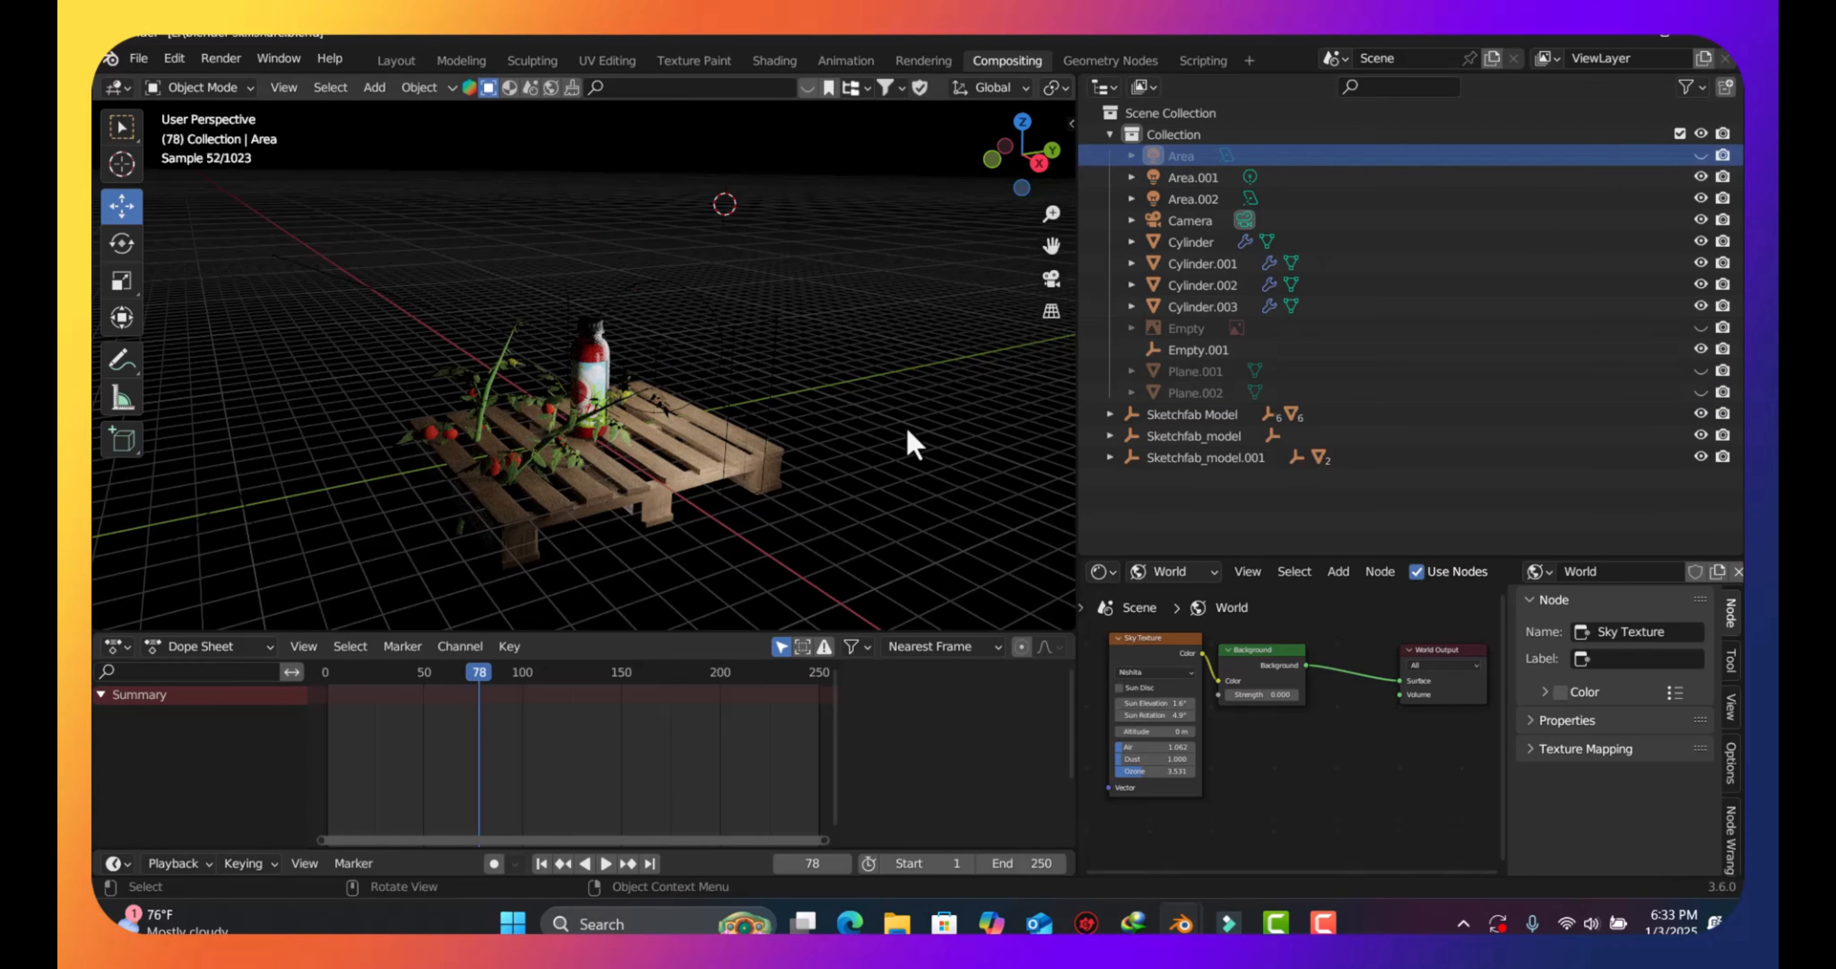
left_click(748, 420)
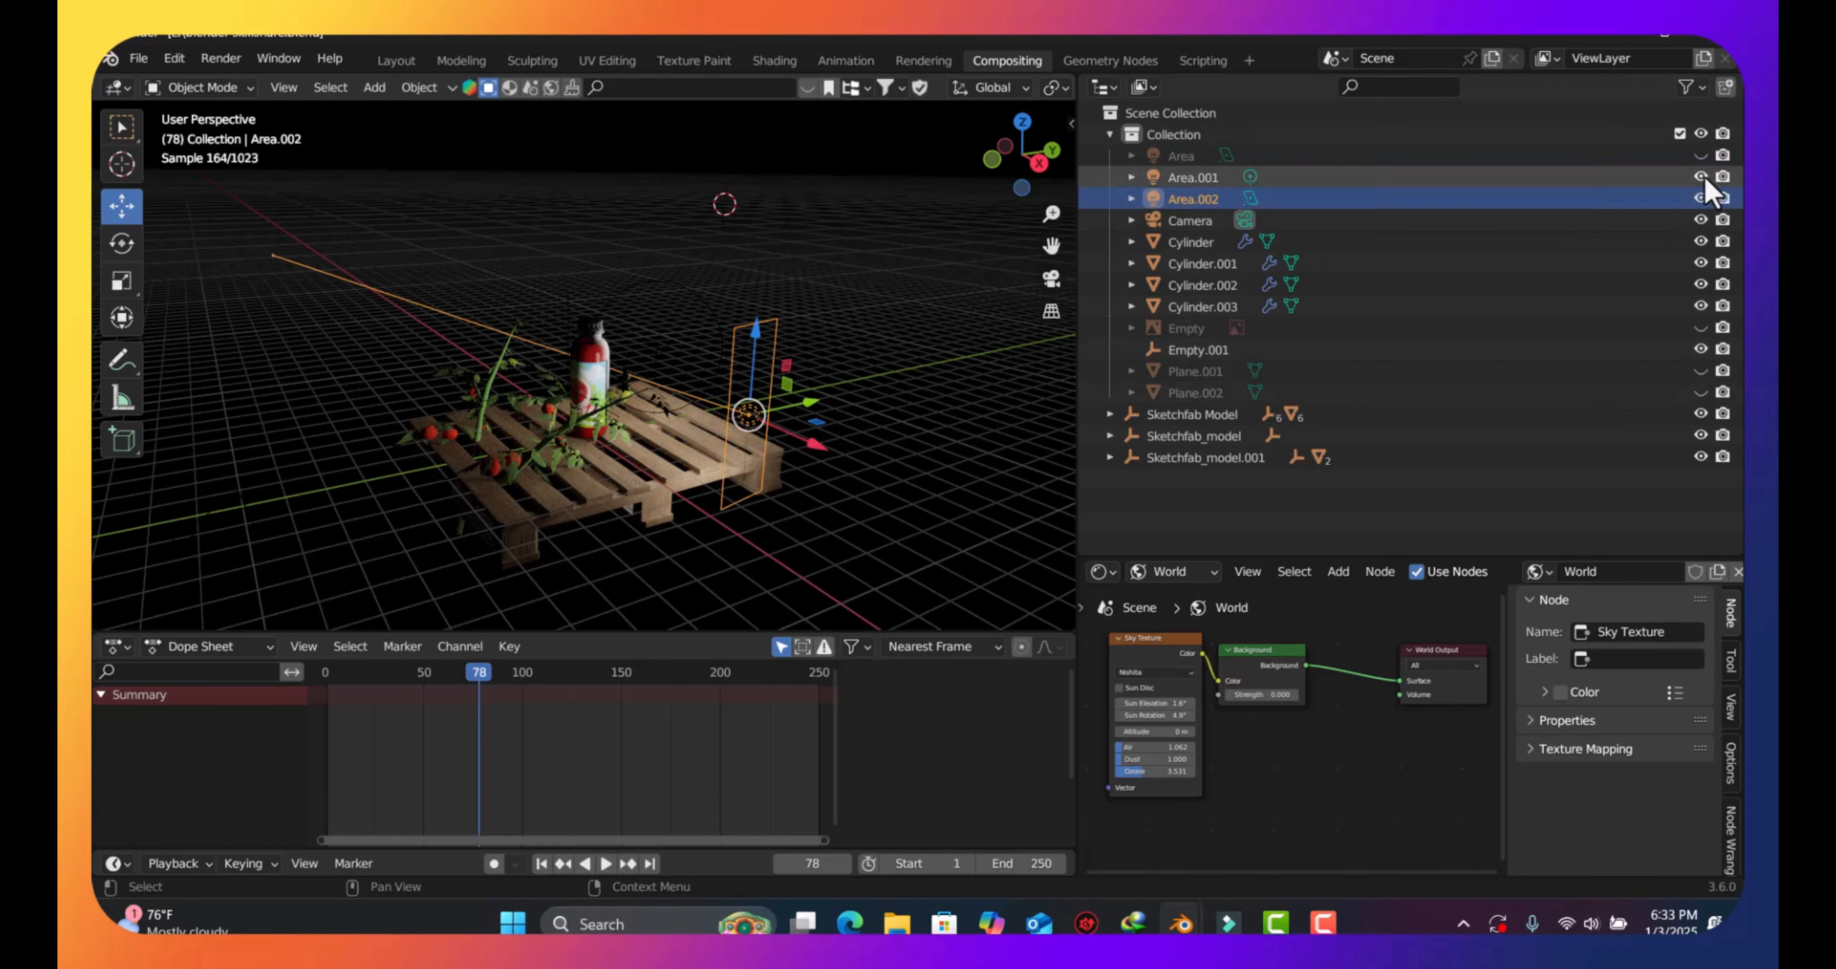
left_click(1701, 198)
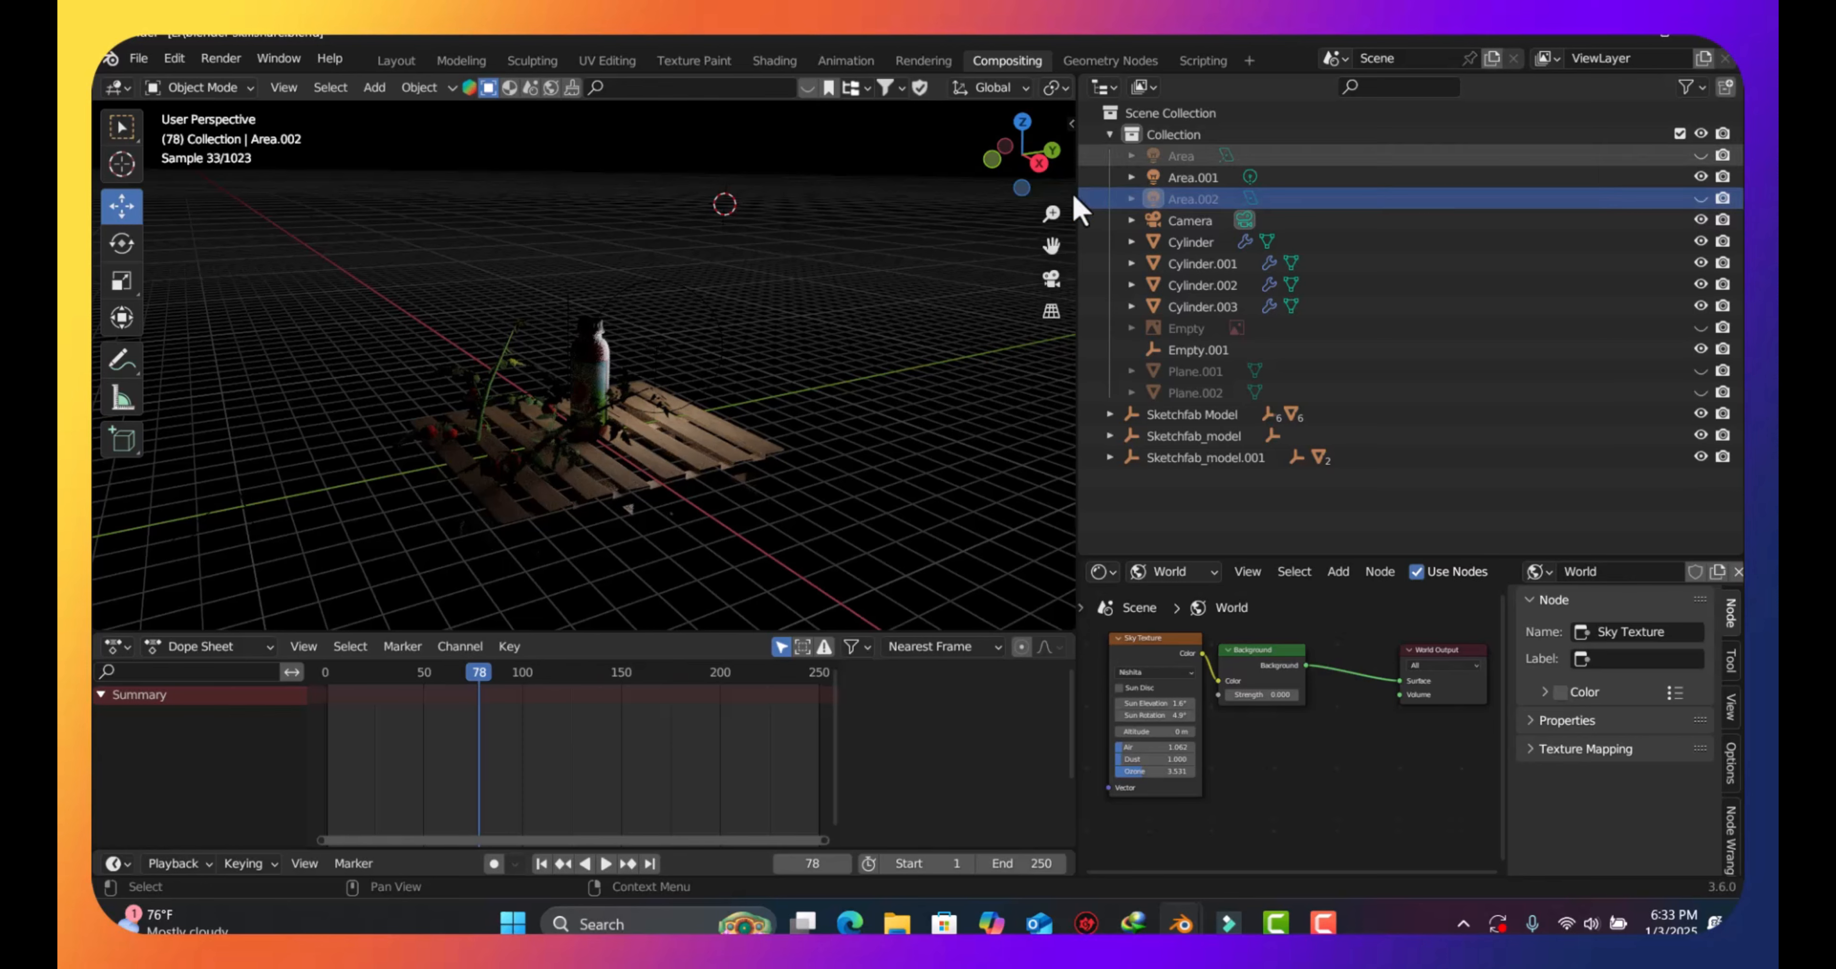
left_click_drag(997, 178, 1015, 150)
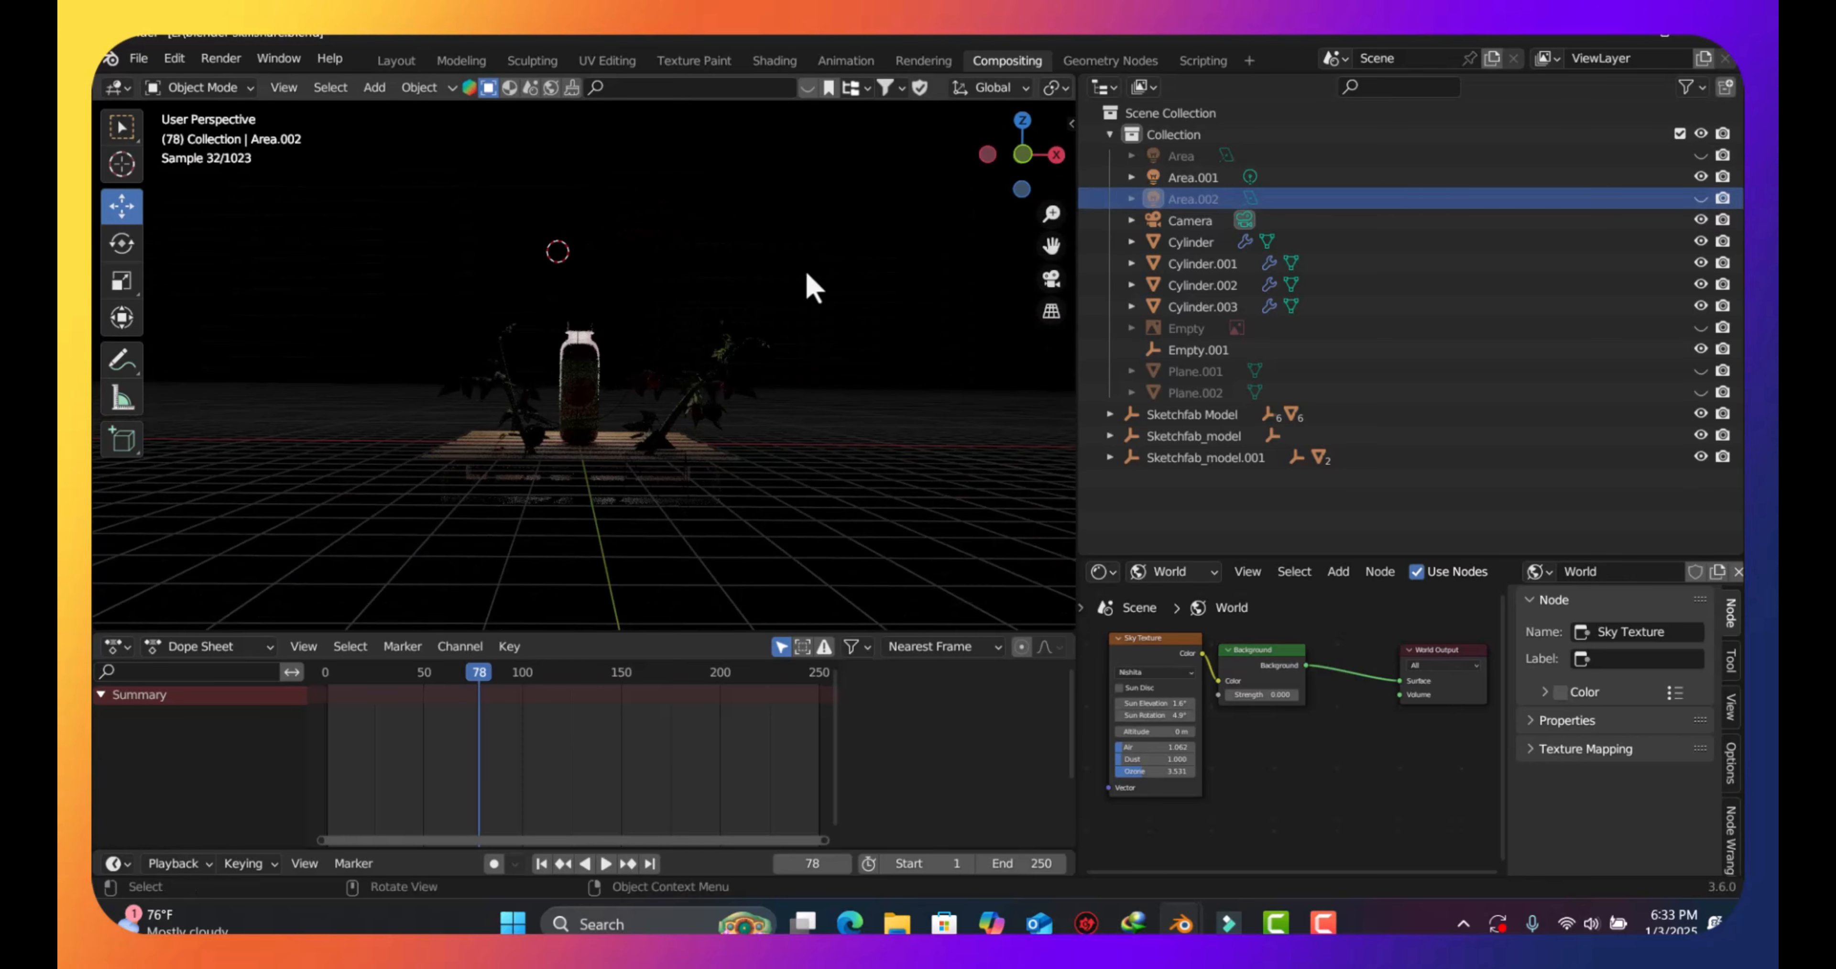
key("KP_0")
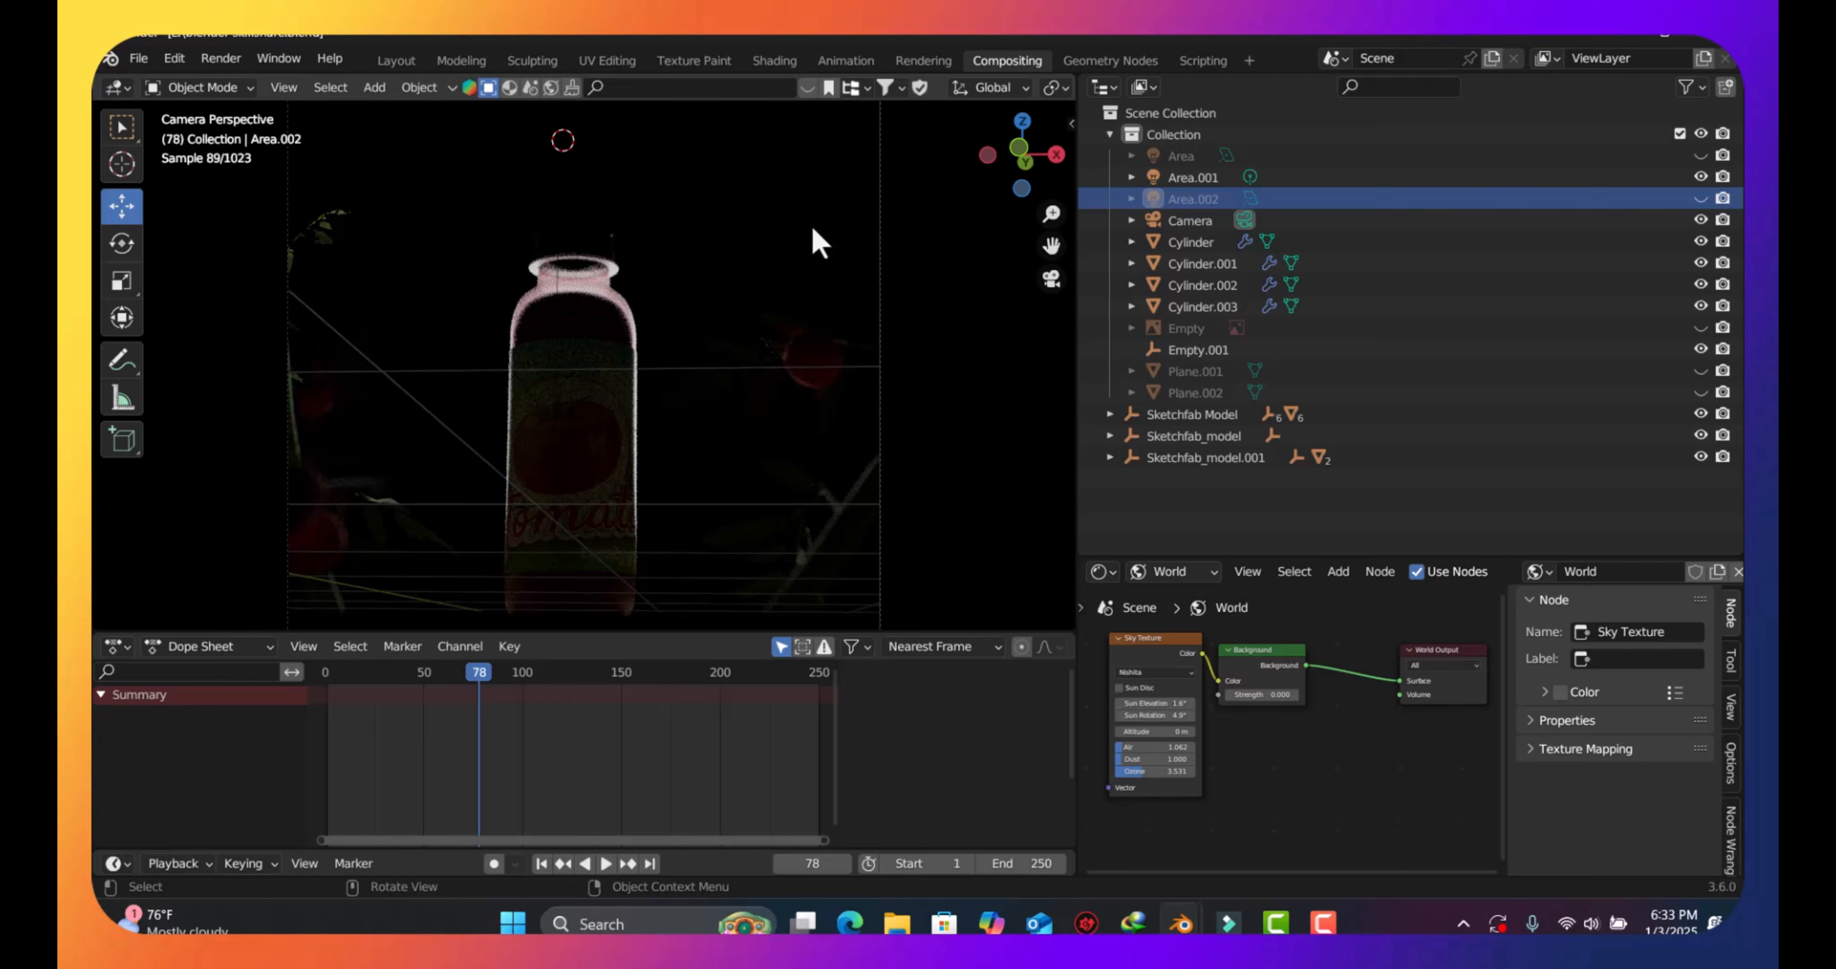
Switch the viewport to Solid shading and inspect the point light's placement behind the bottle
left_click_drag(1020, 153, 1032, 143)
key("z")
key("Escape")
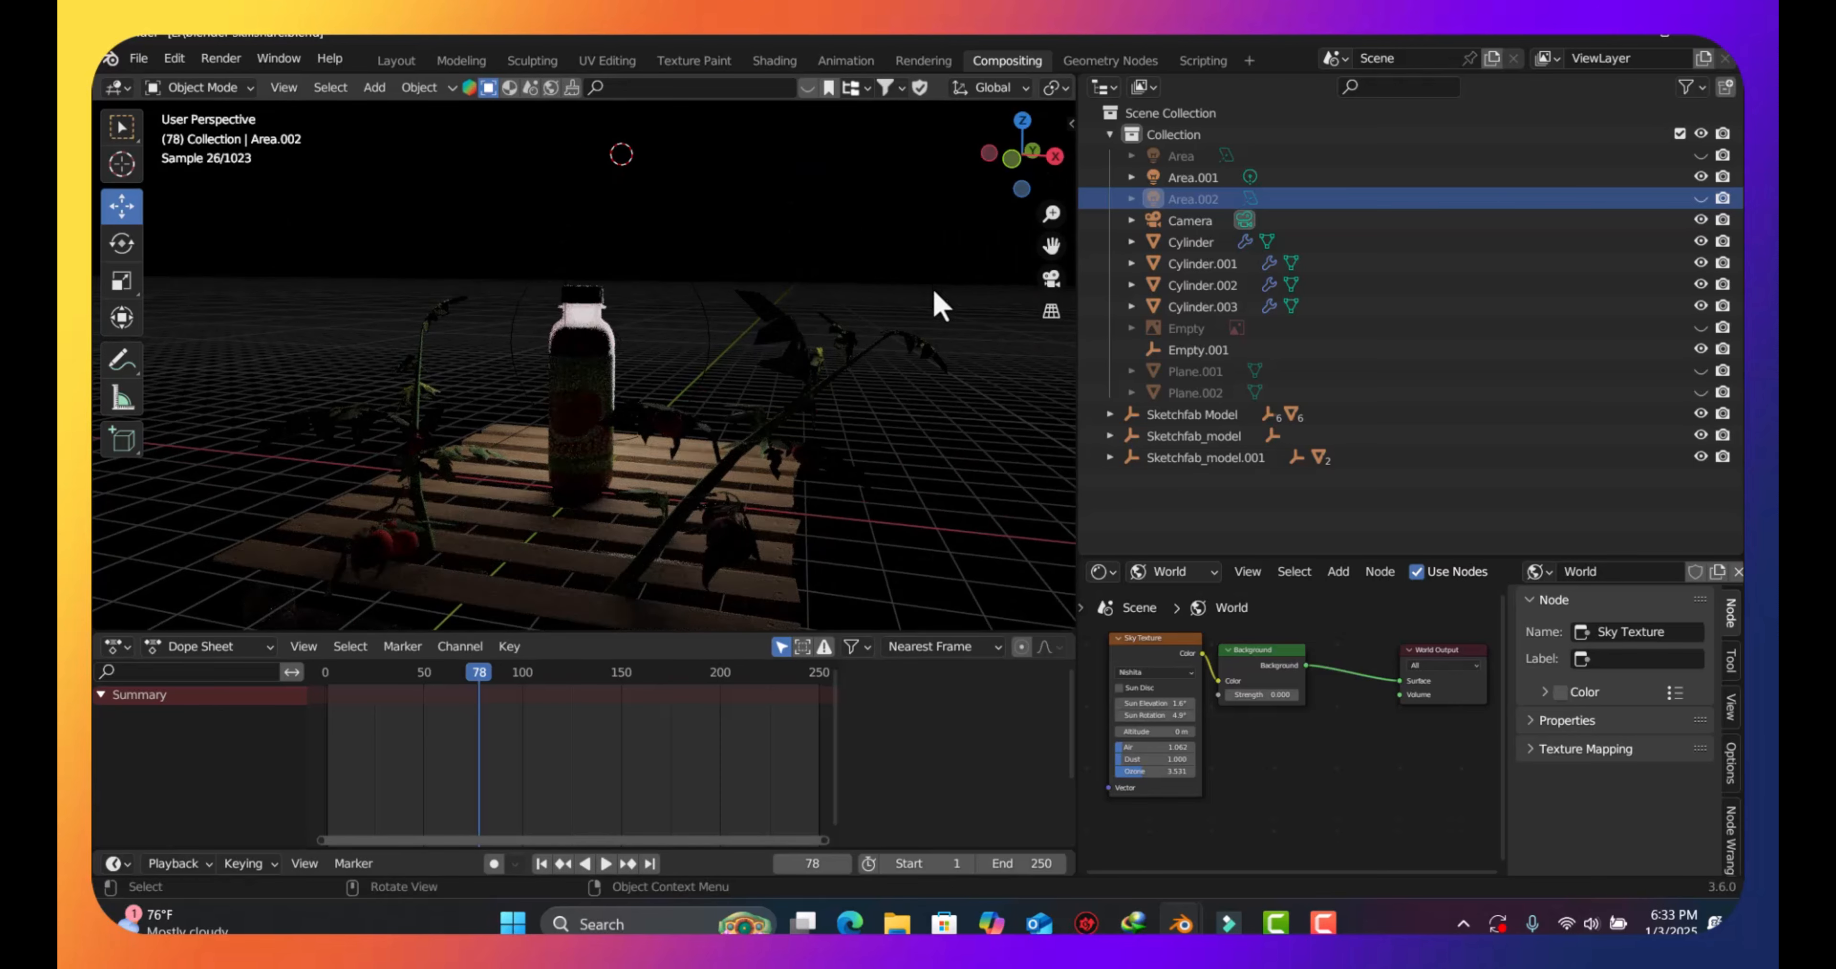
key("z")
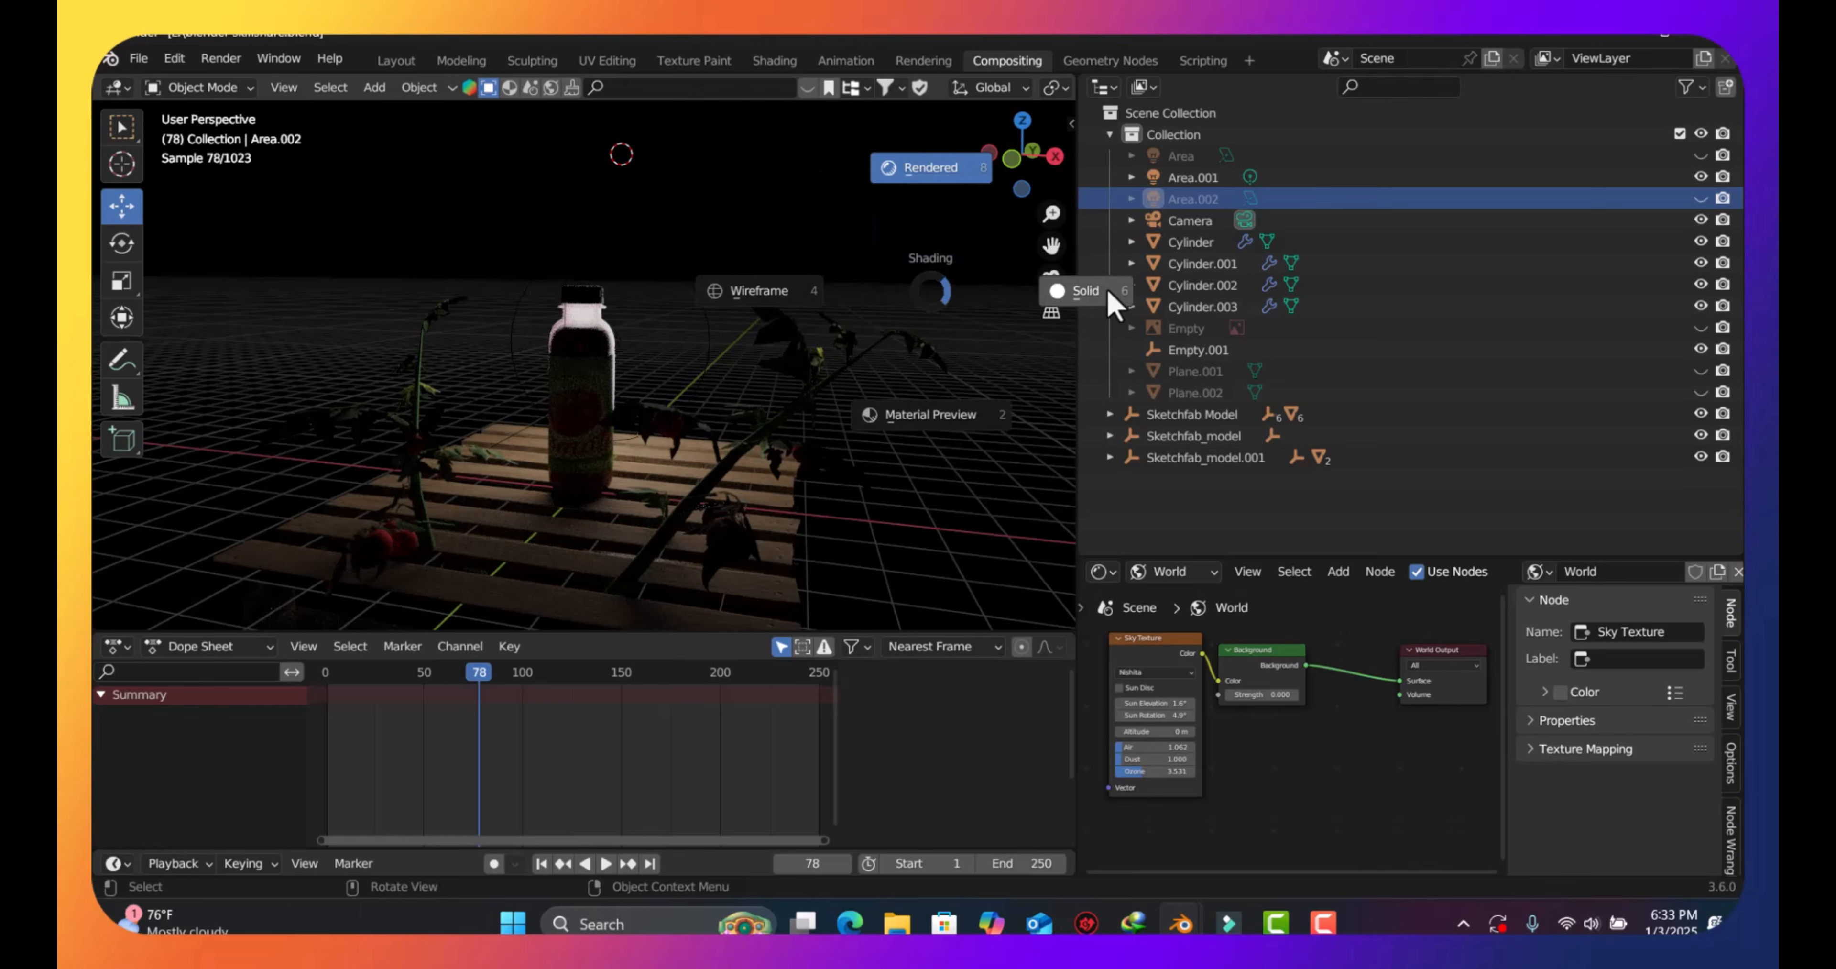
left_click(1108, 297)
left_click_drag(998, 160, 927, 207)
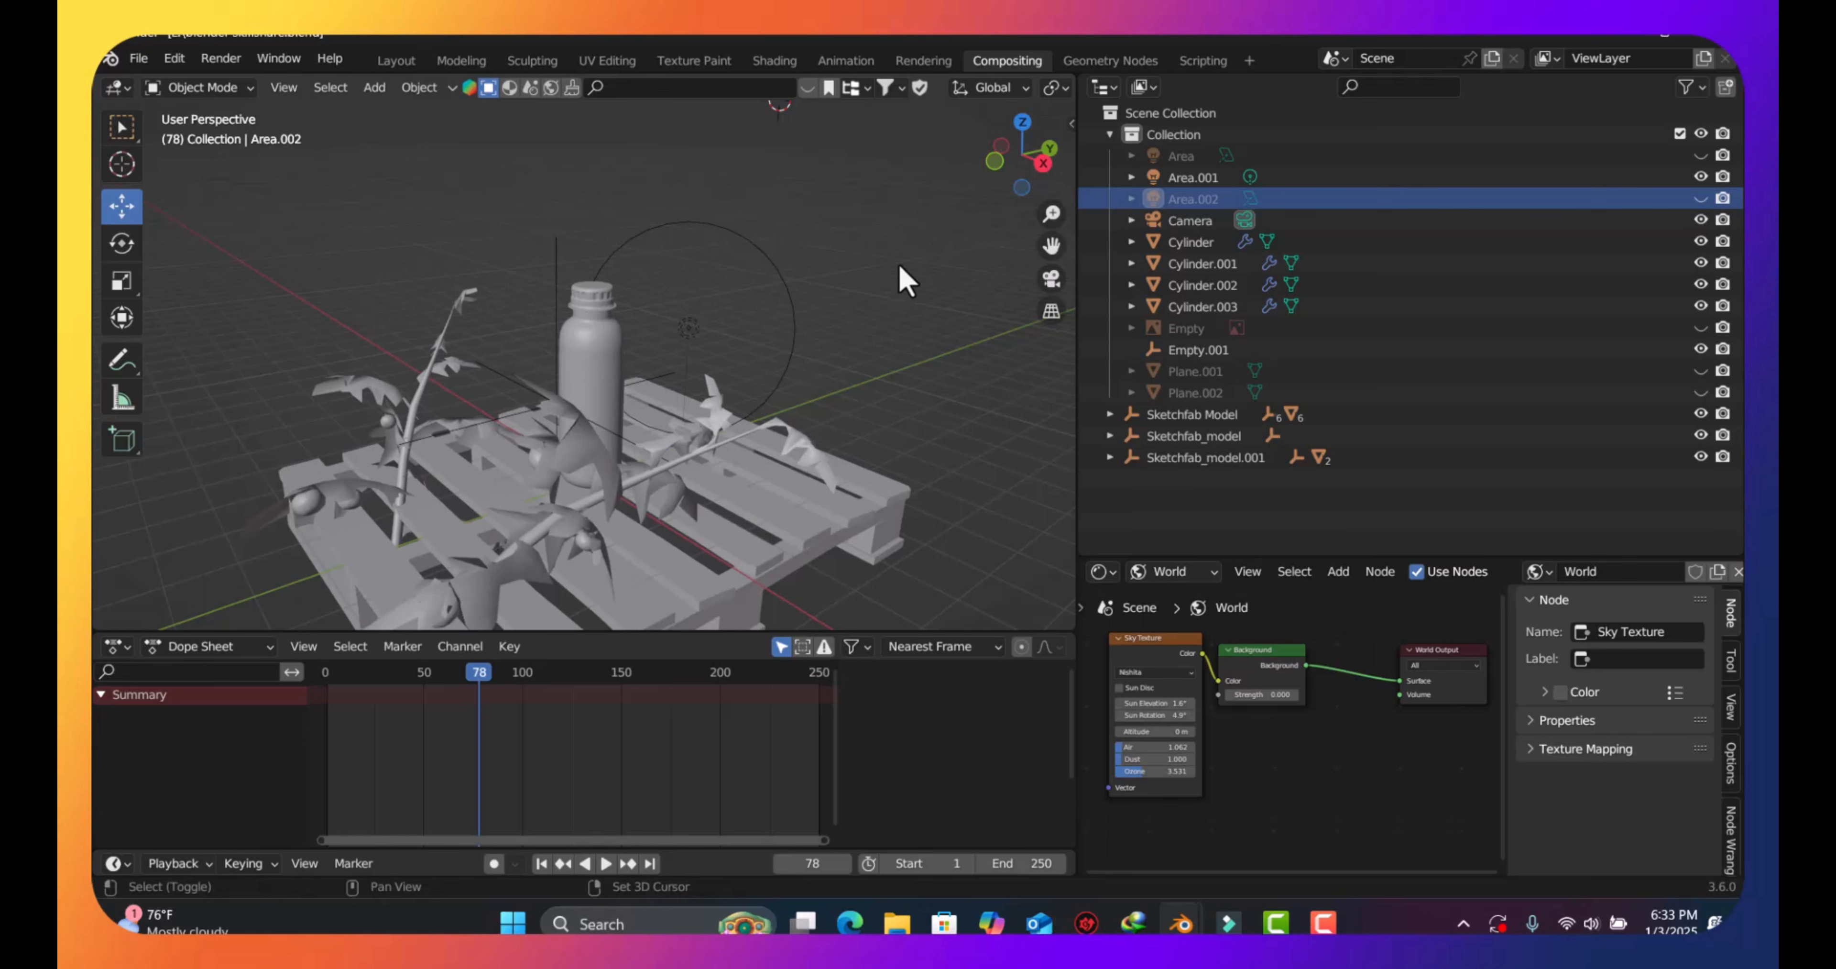
key("shift+a")
mouse_move(835, 527)
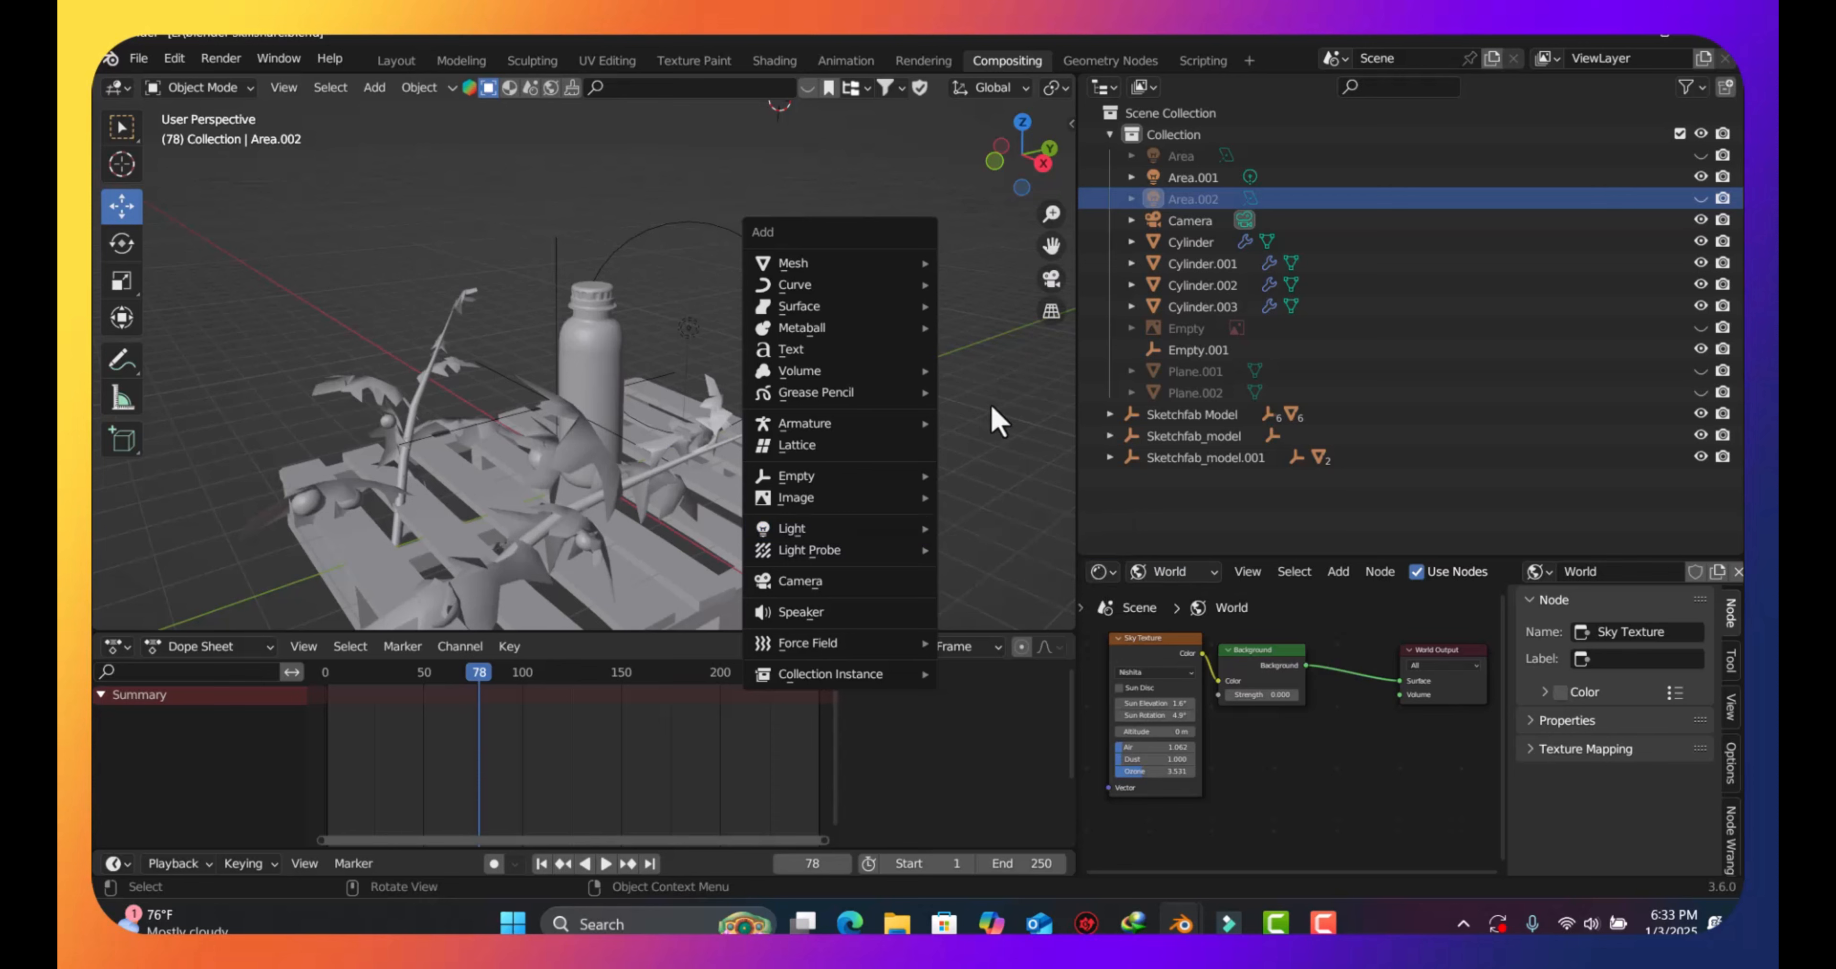
key("Escape")
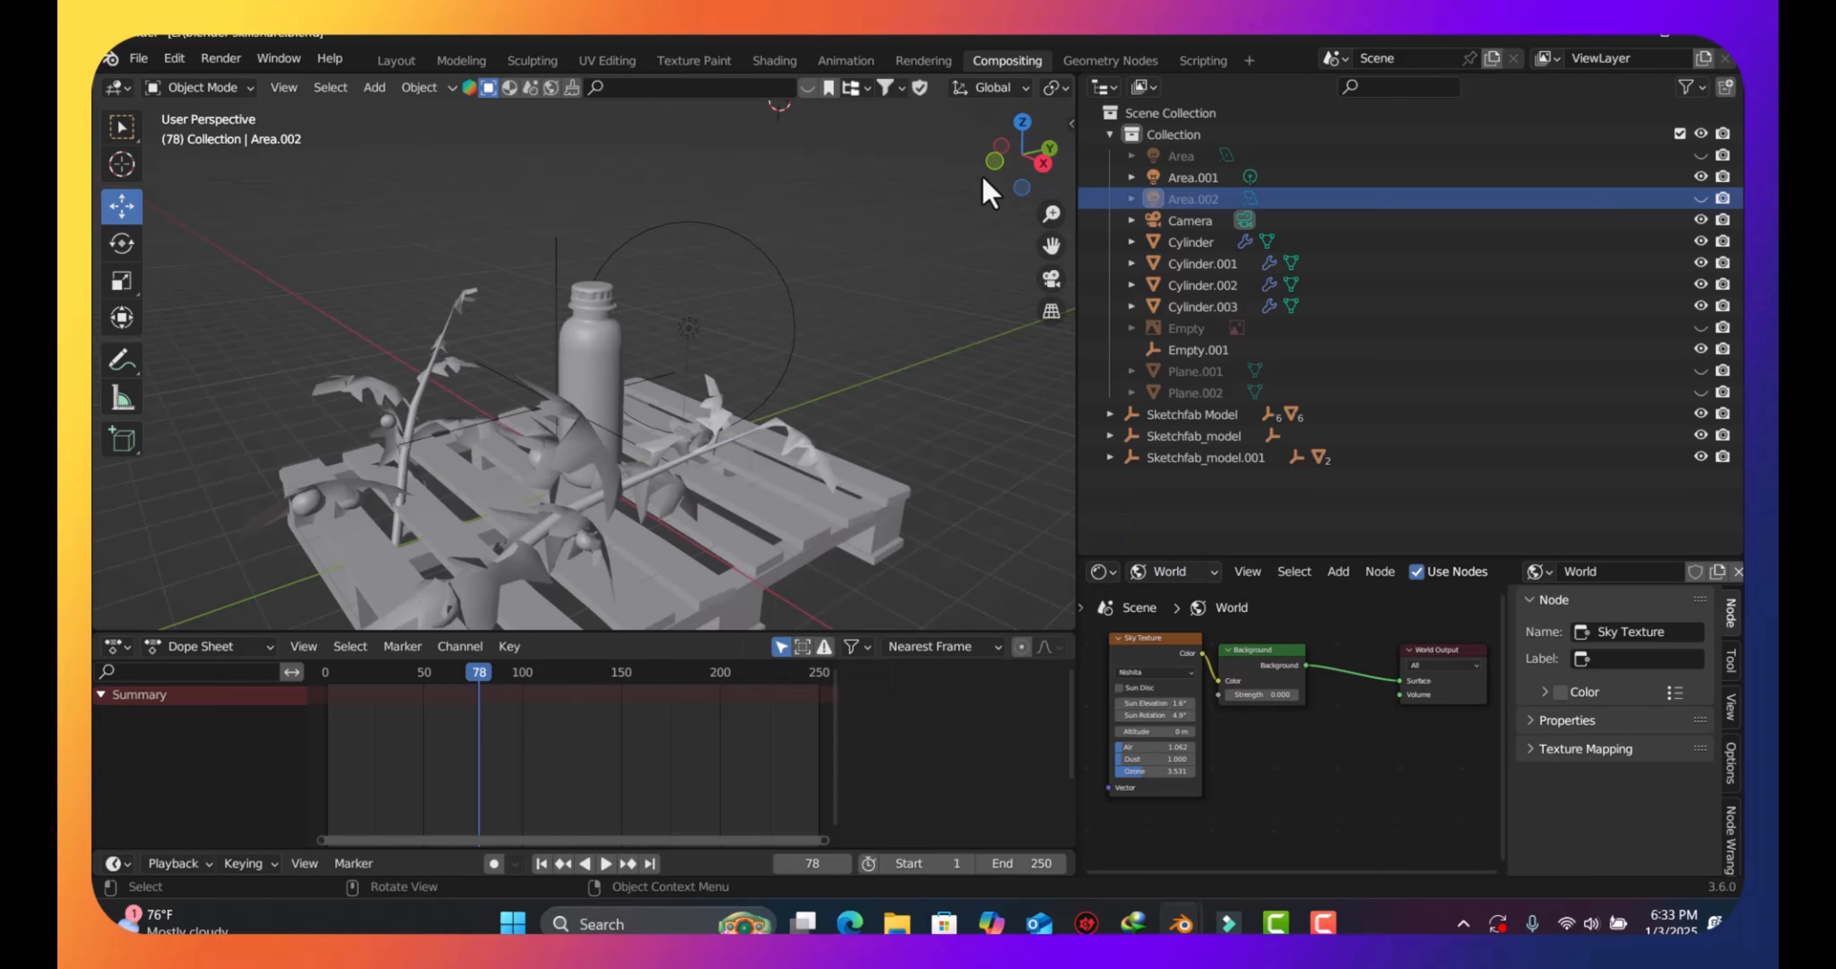
Compare the light's position with the bottle from the side, and return to the camera view in Rendered shading
left_click_drag(983, 176, 955, 237)
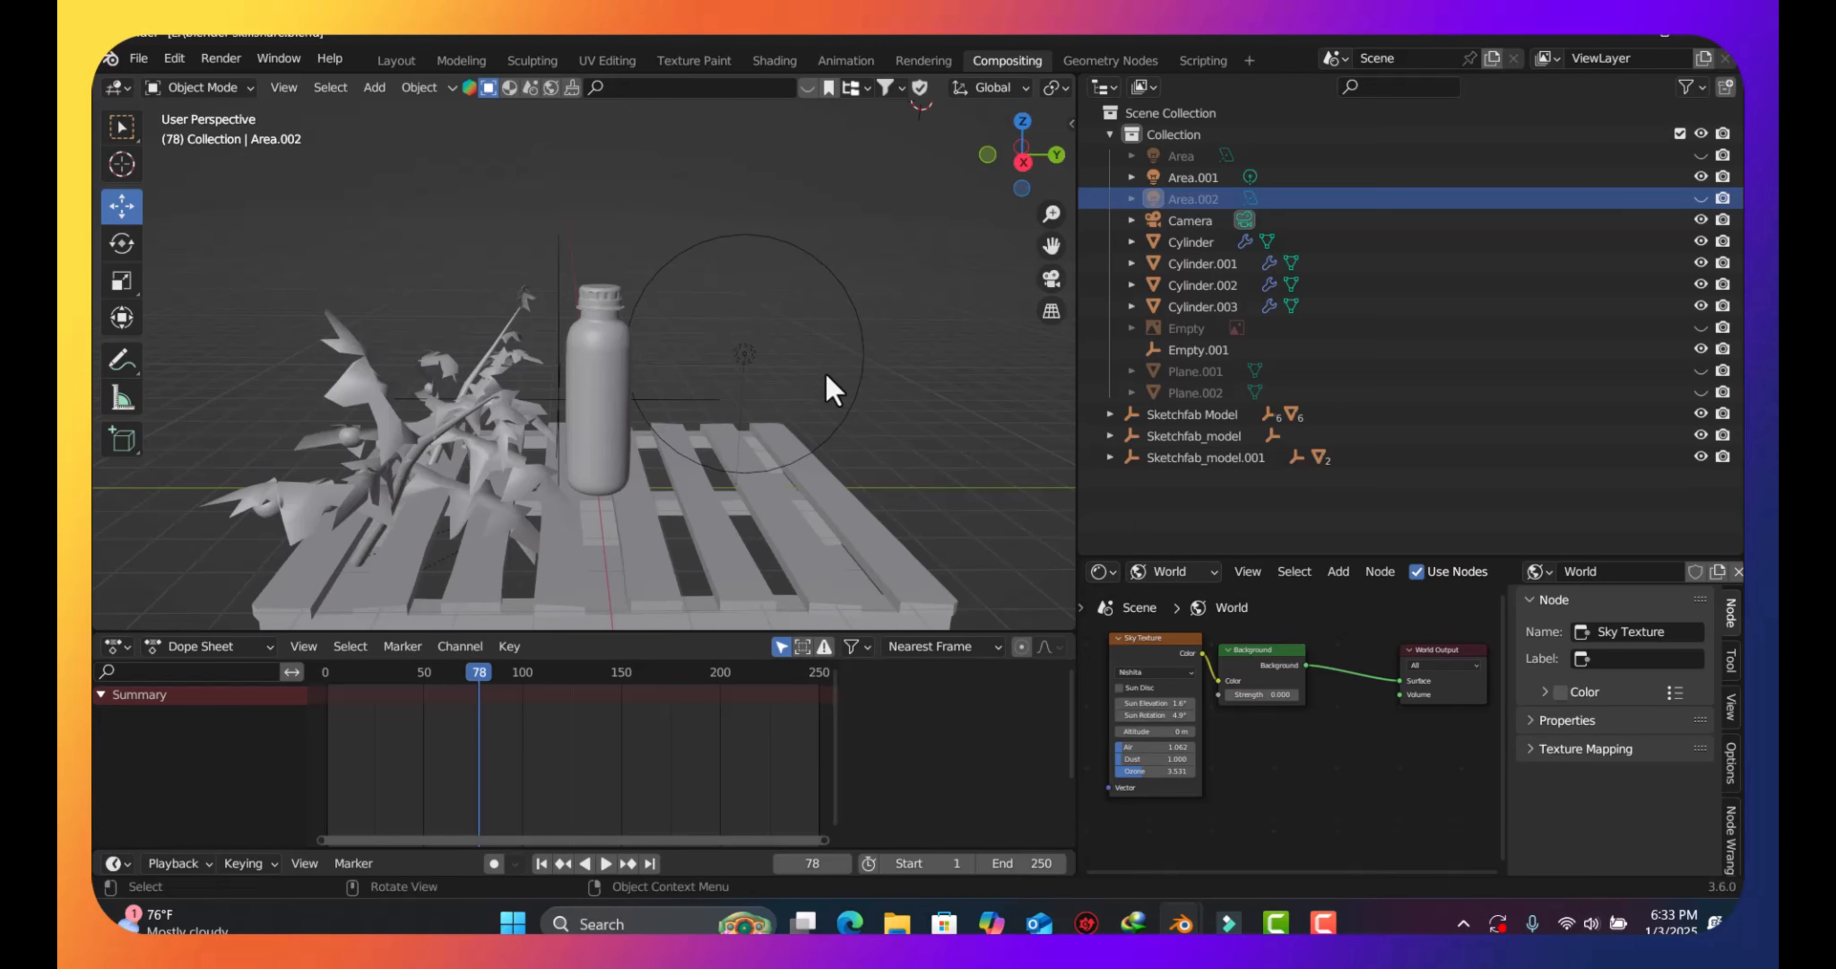
scroll(799, 421, "up", 3)
key("KP_0")
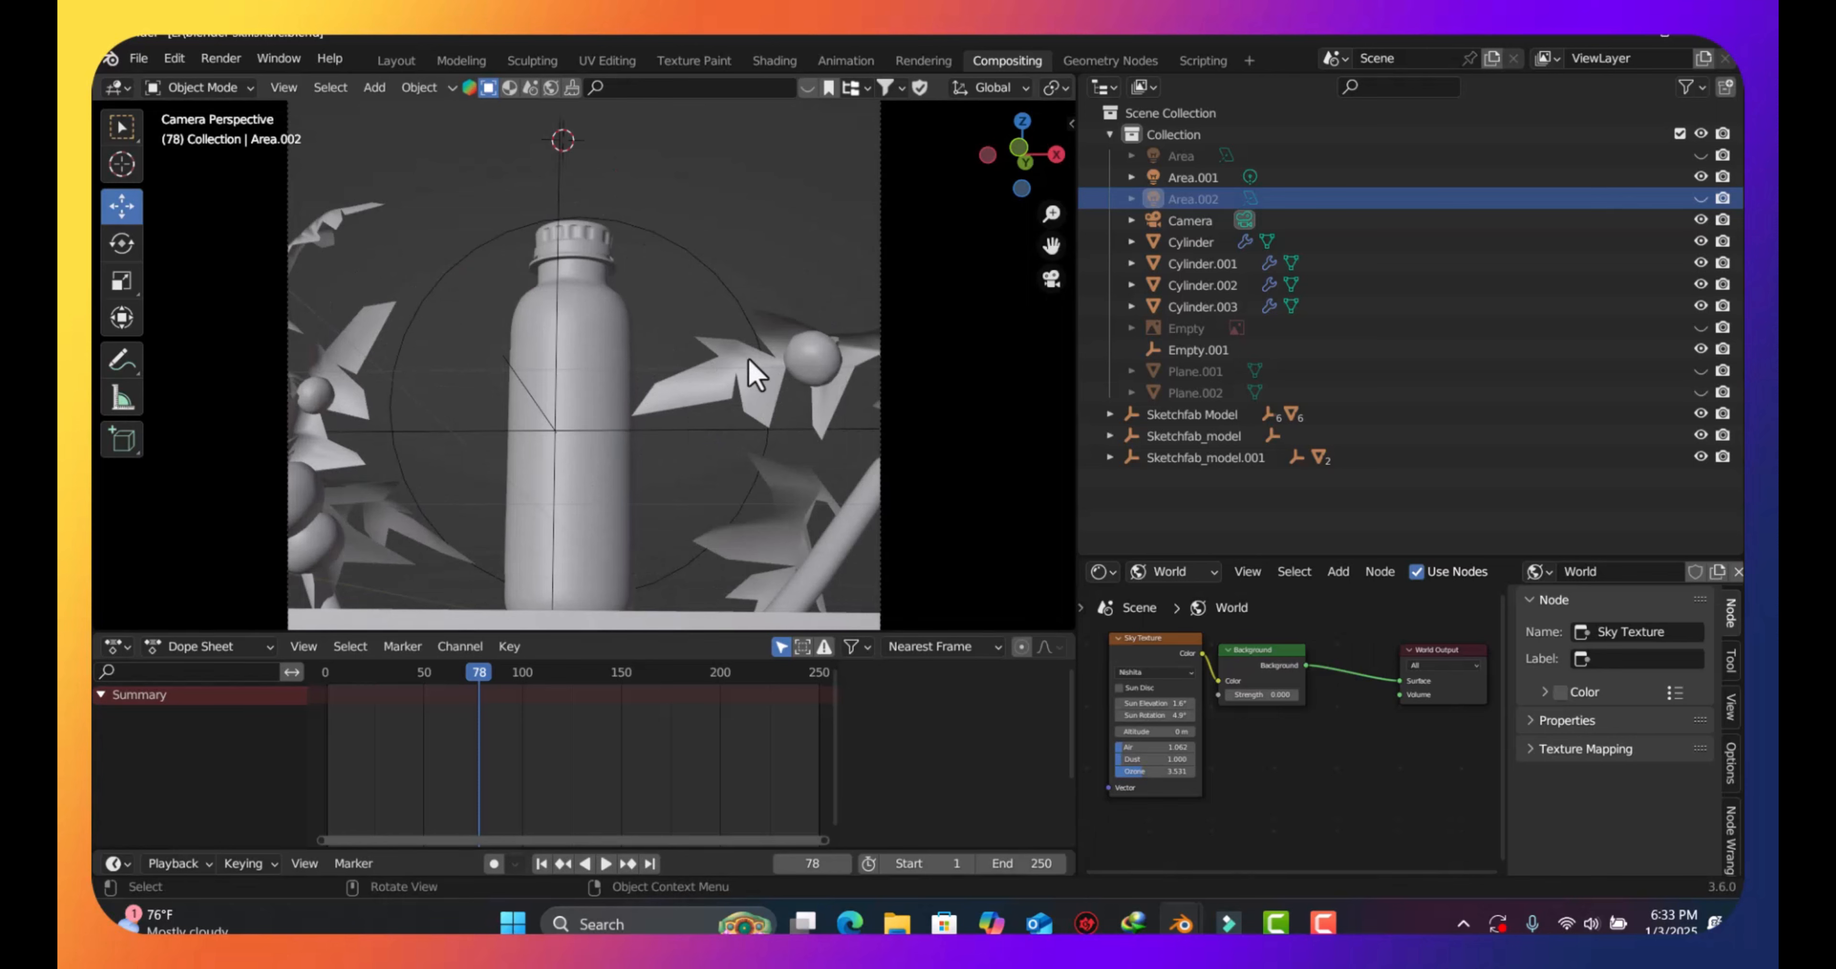
key("z")
left_click(584, 262)
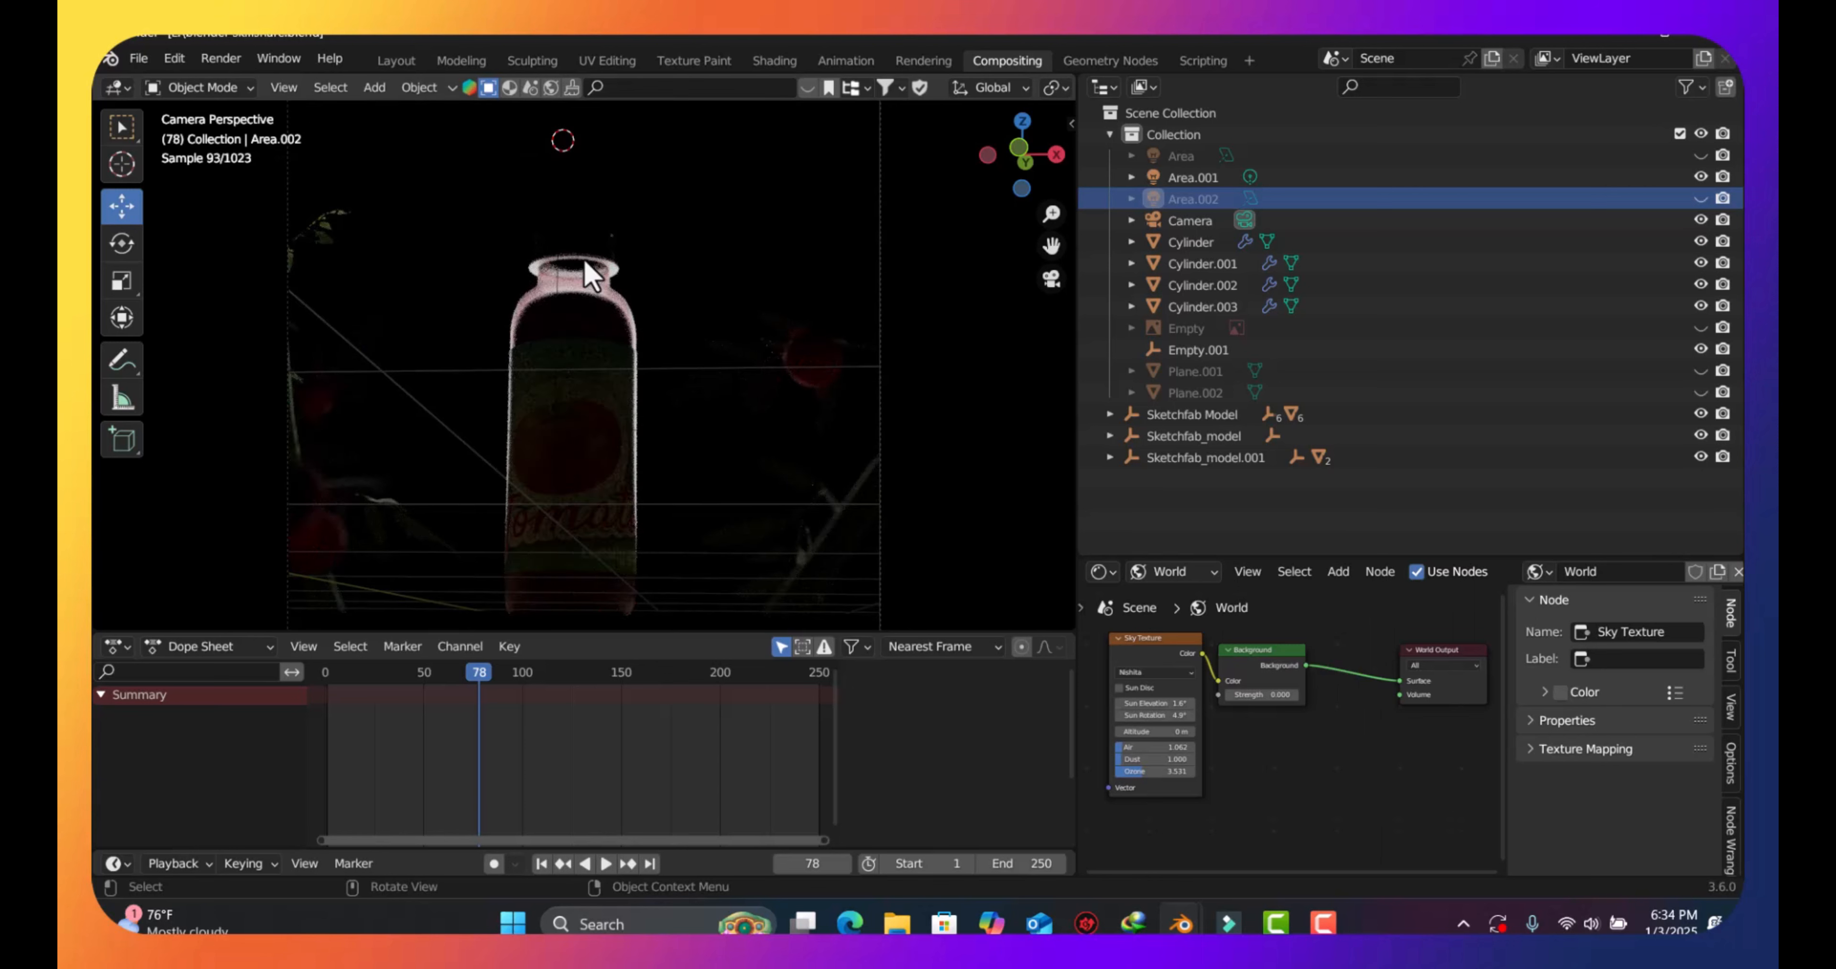
Select the light Area.001 behind the bottle and show its light settings in an enlarged Properties editor replacing the shader node editor
middle_click_drag(608, 260, 742, 368)
left_click(735, 349)
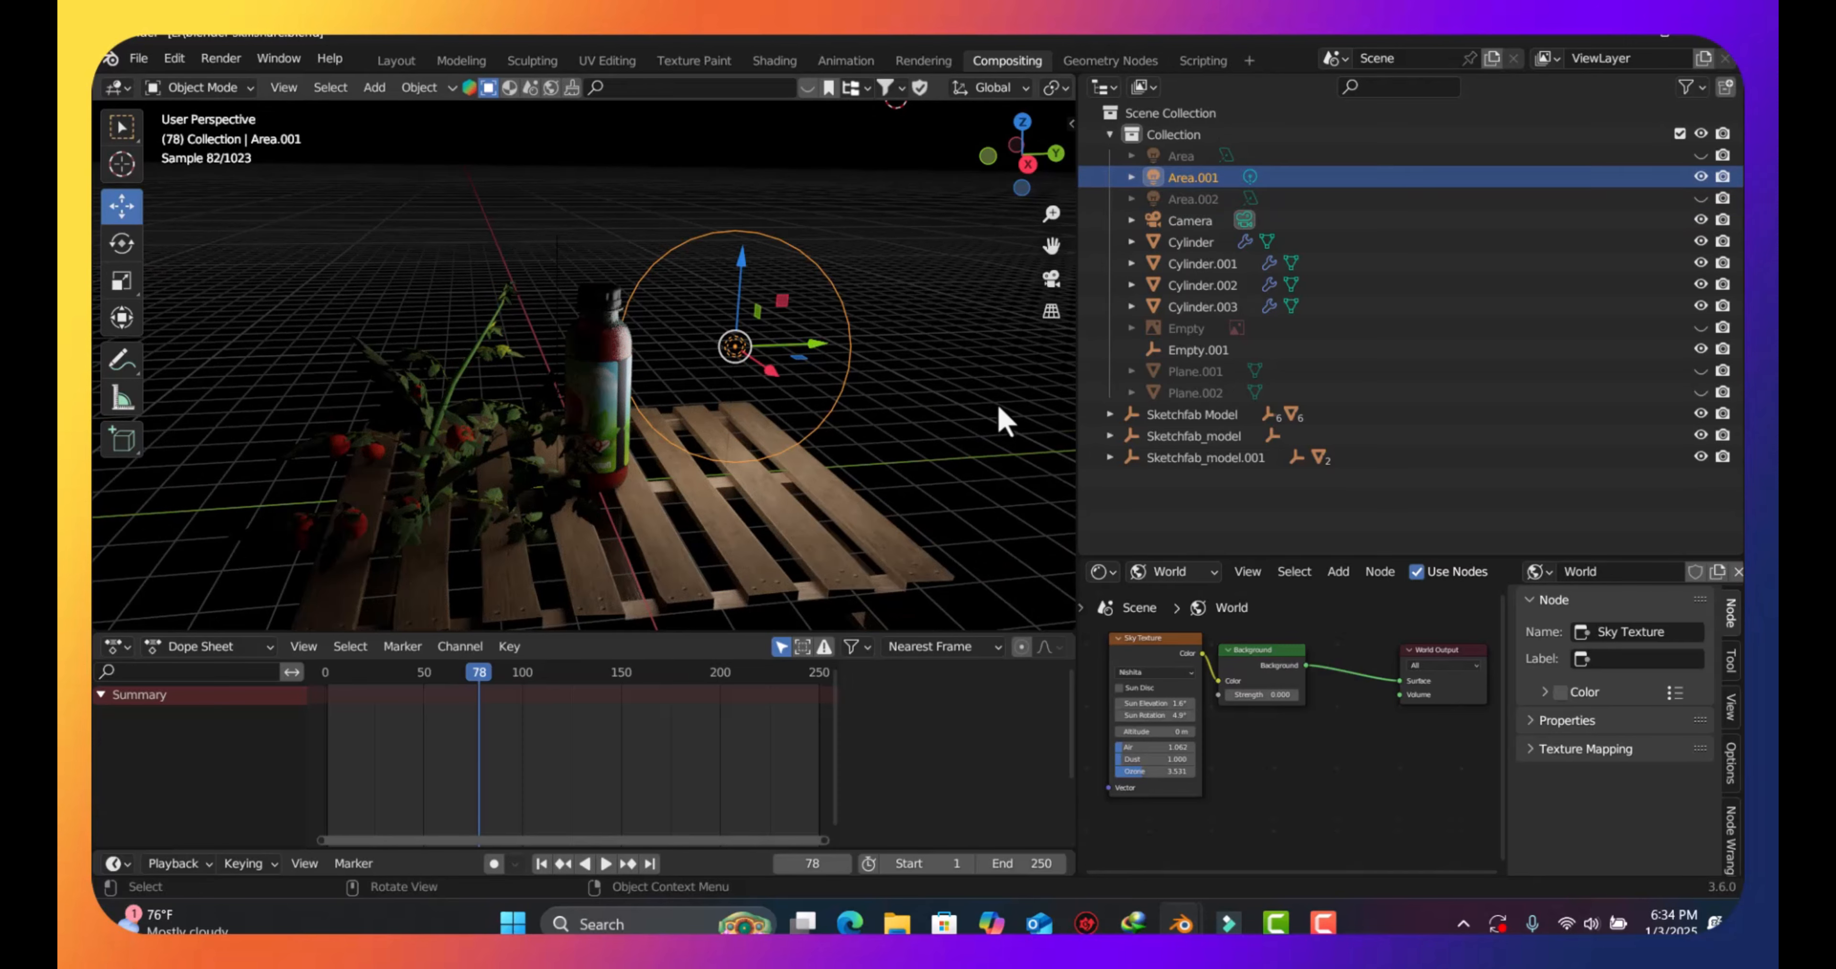
left_click_drag(1076, 590, 645, 580)
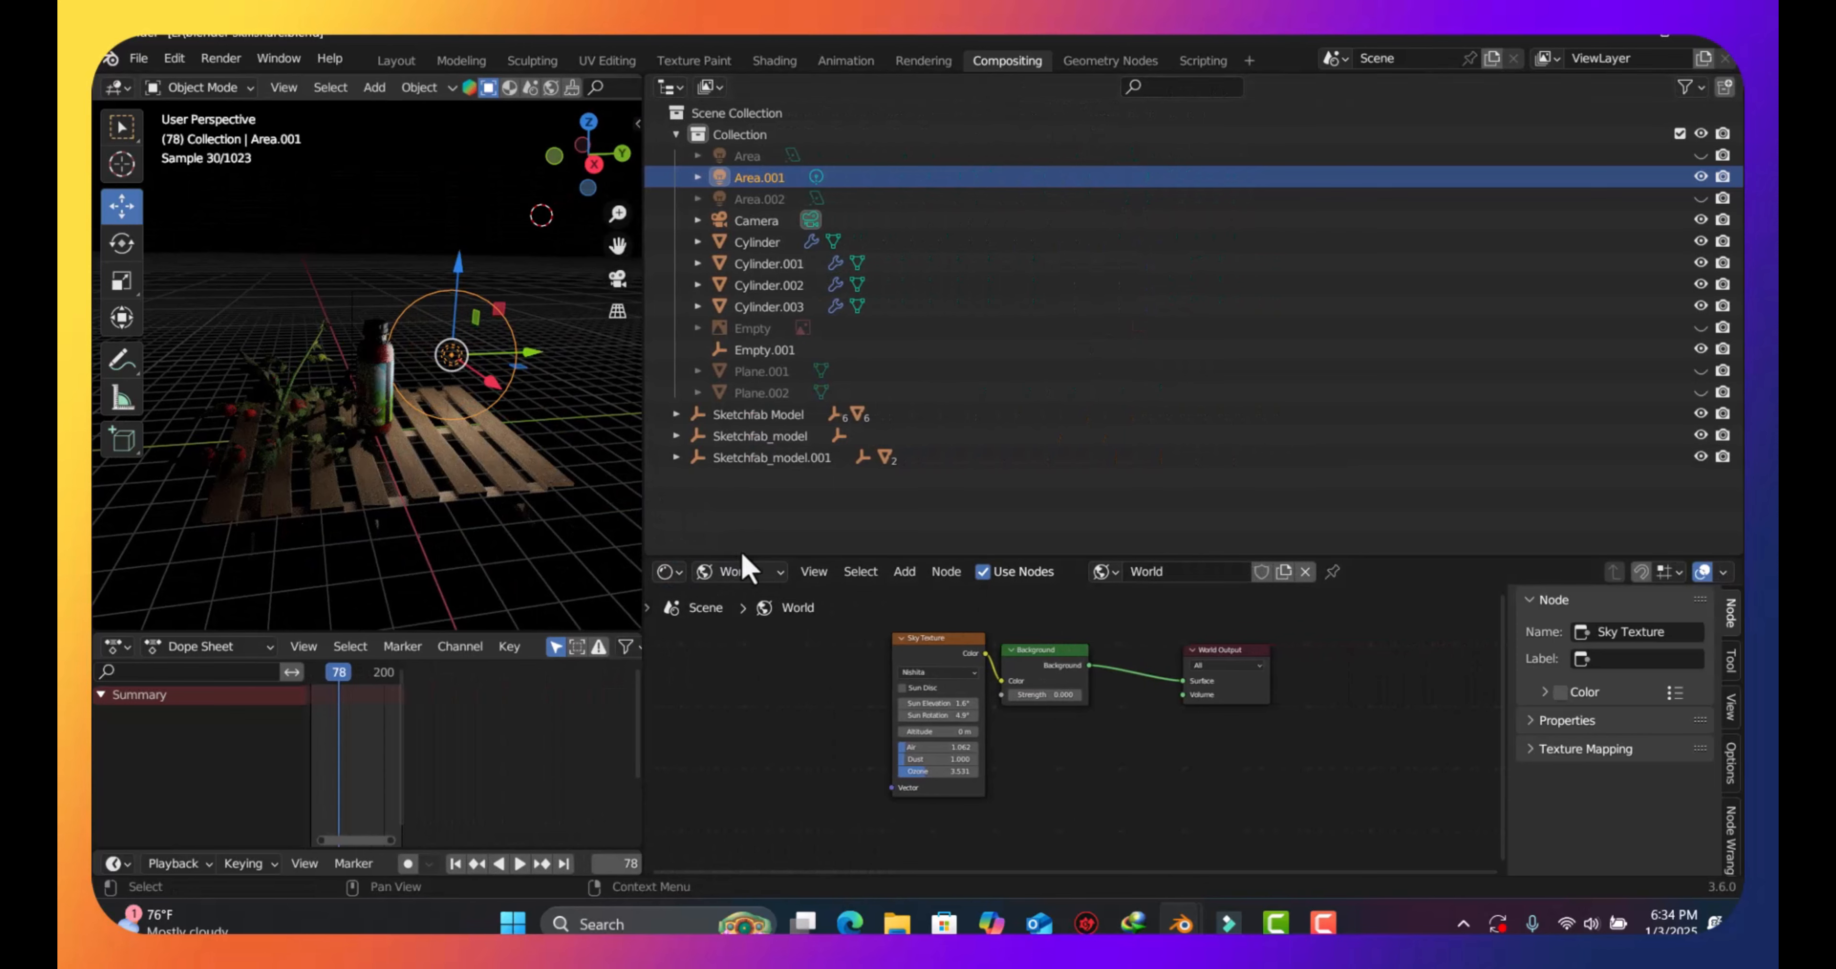
left_click_drag(766, 557, 839, 279)
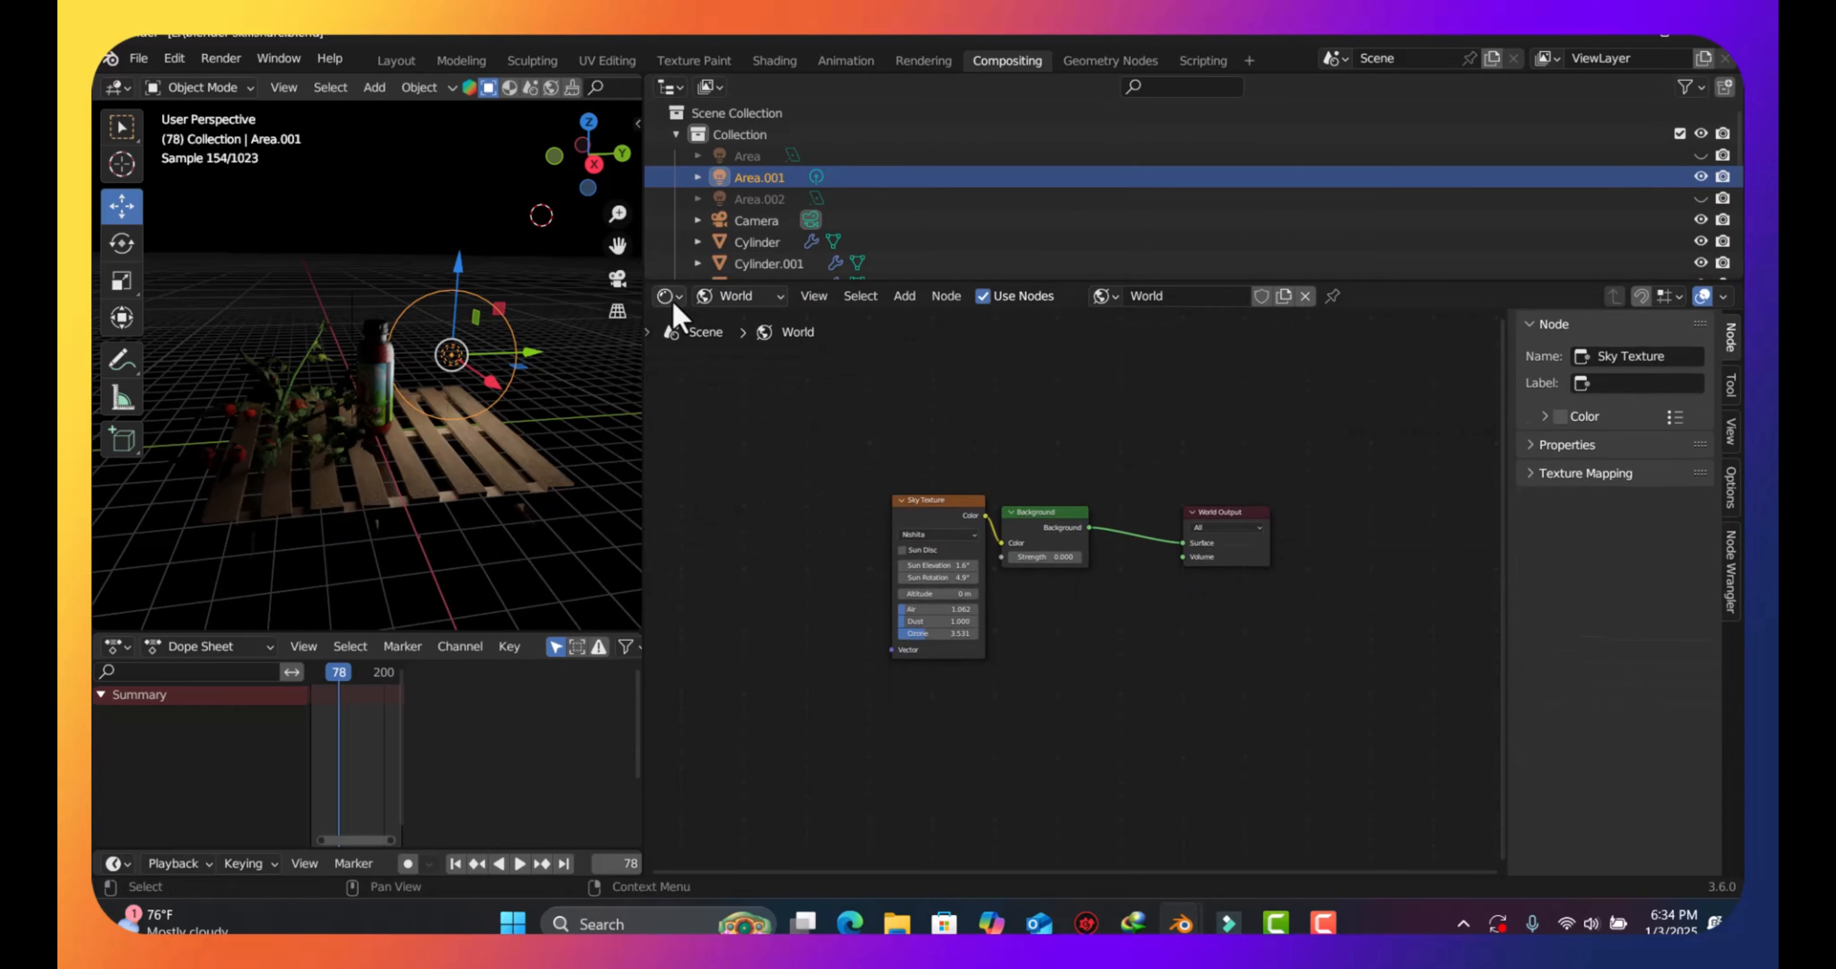
left_click(673, 300)
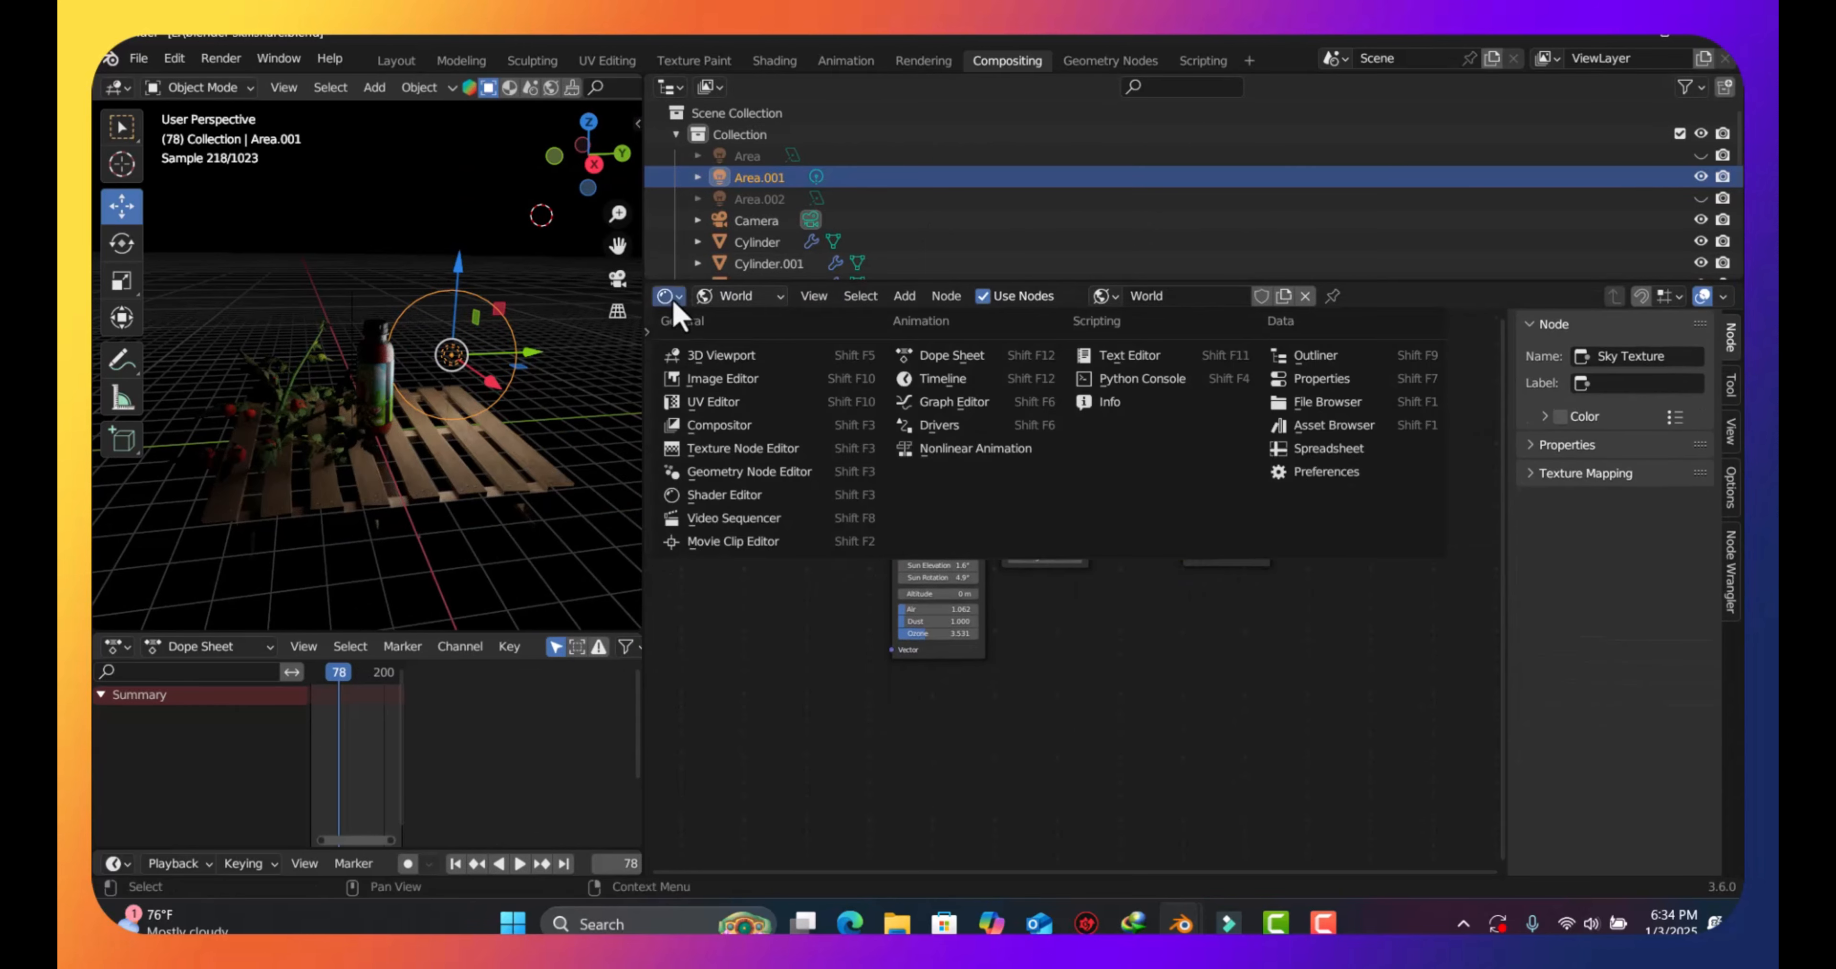
left_click(1346, 380)
left_click(660, 657)
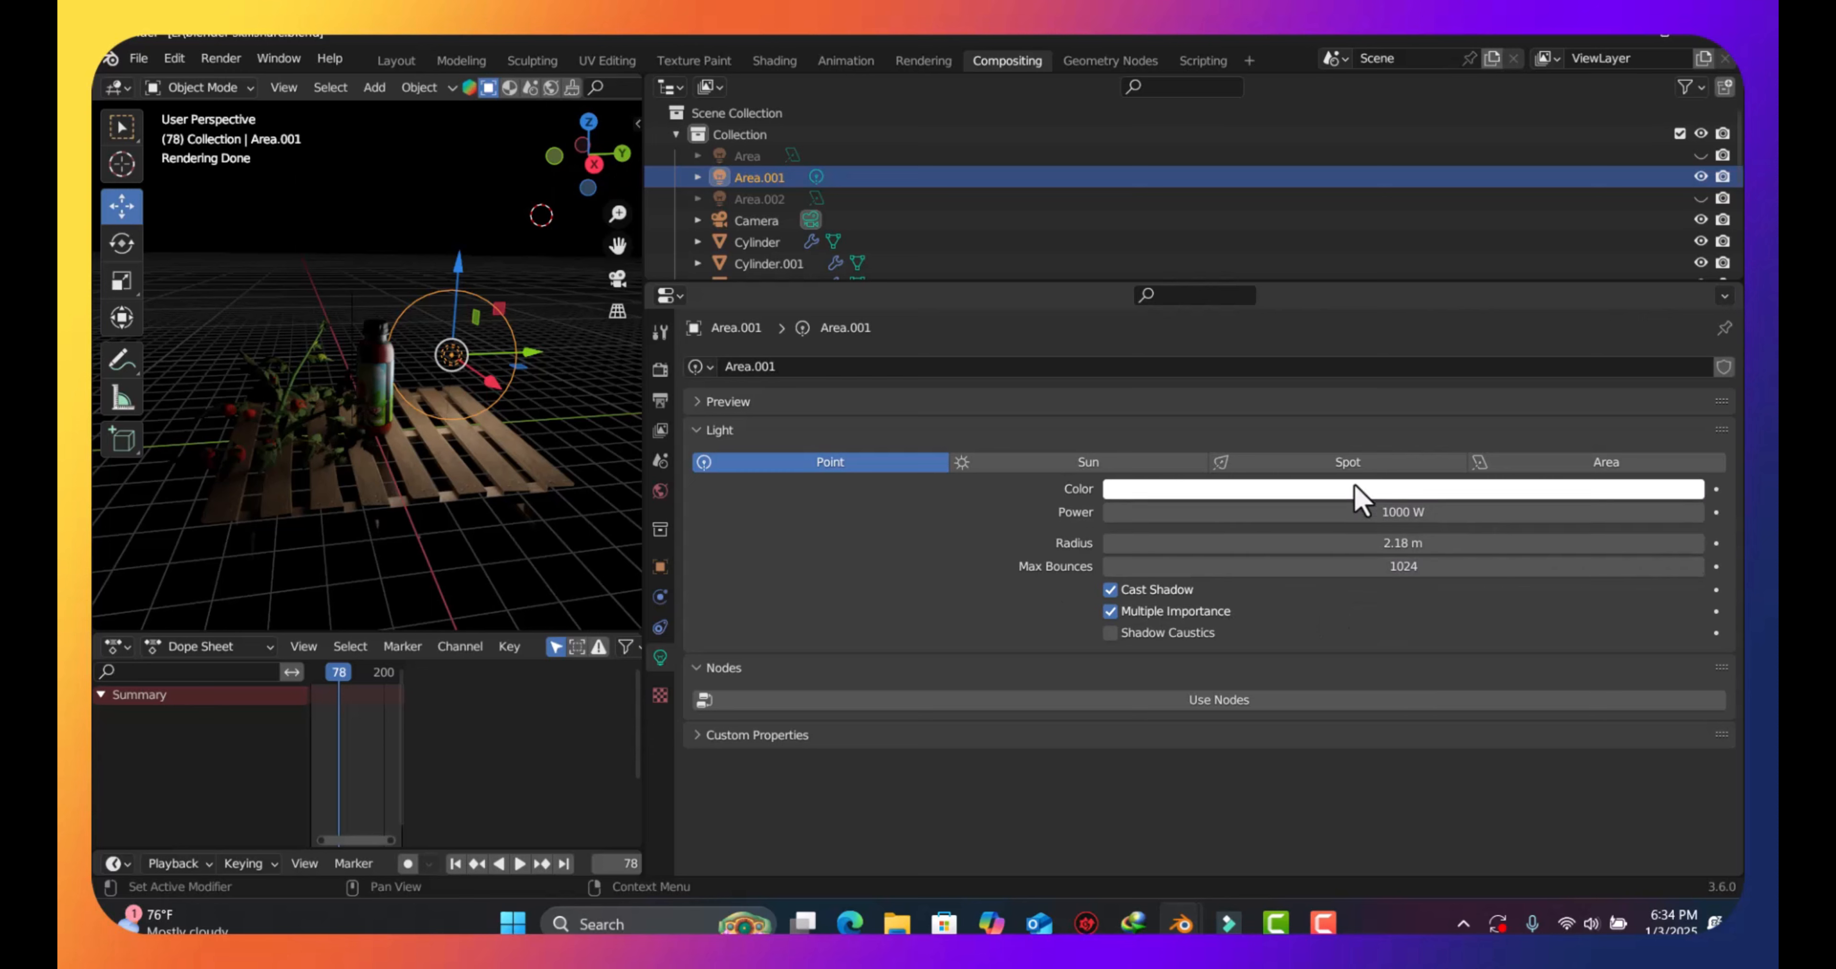
middle_click_drag(399, 357, 169, 314)
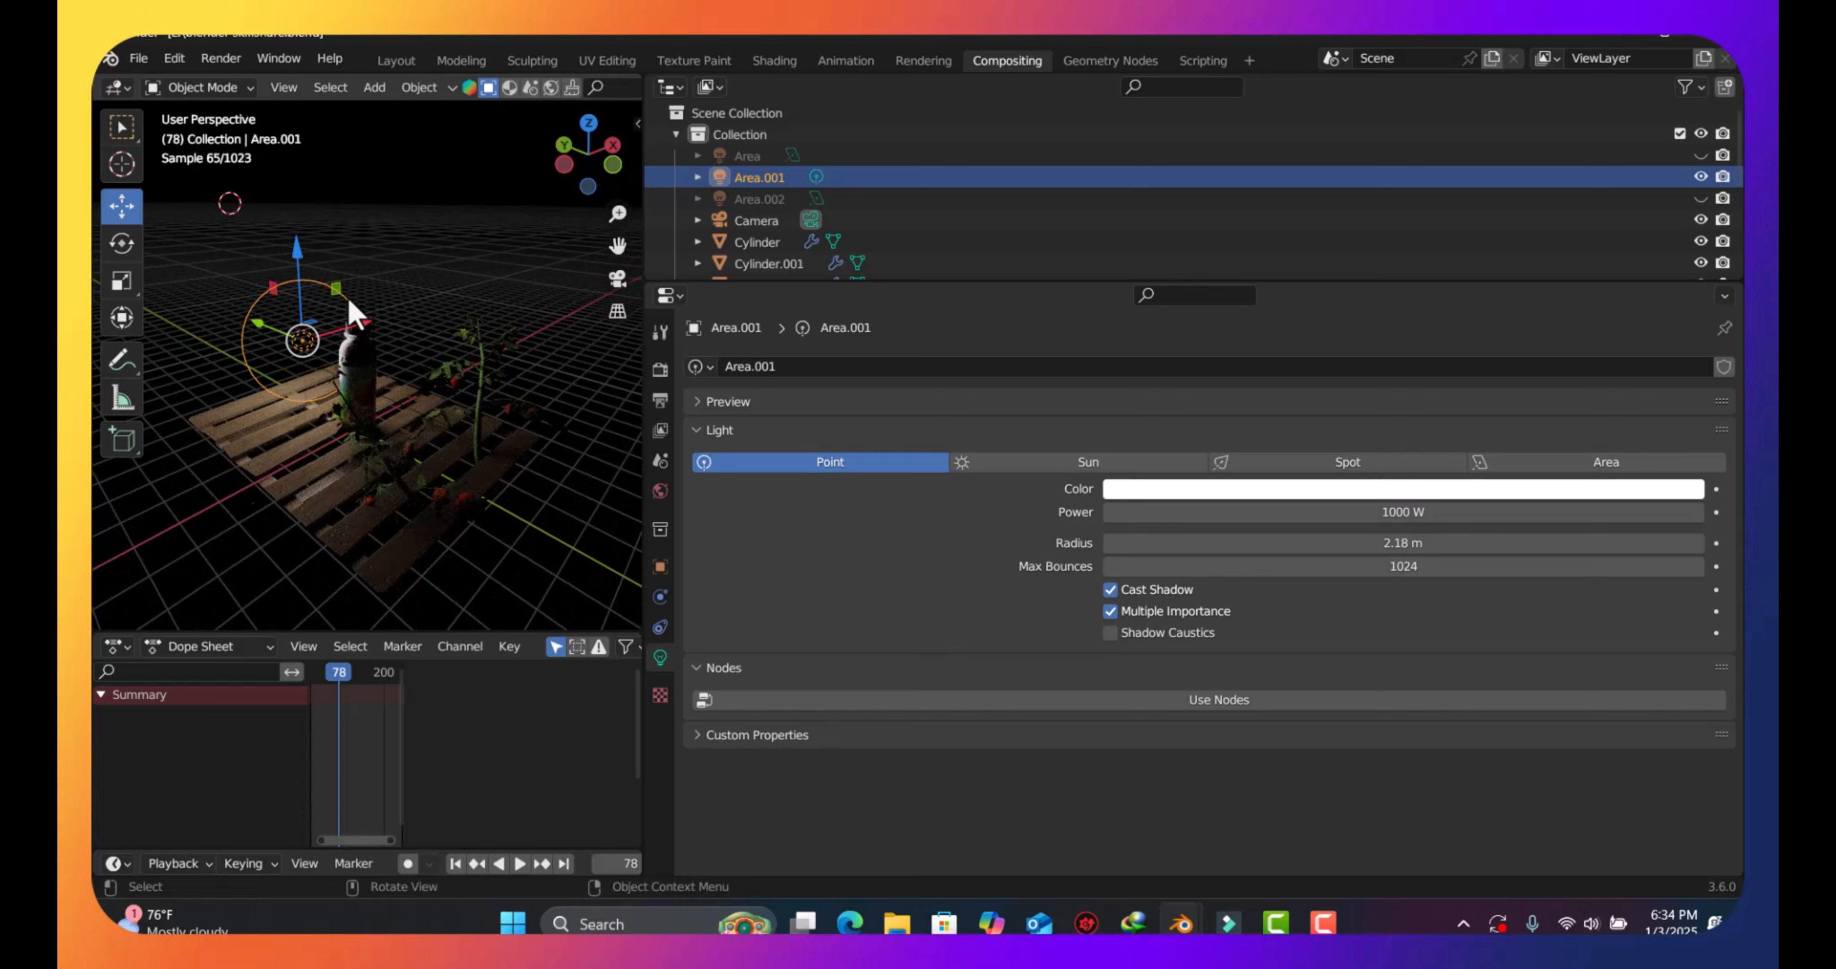
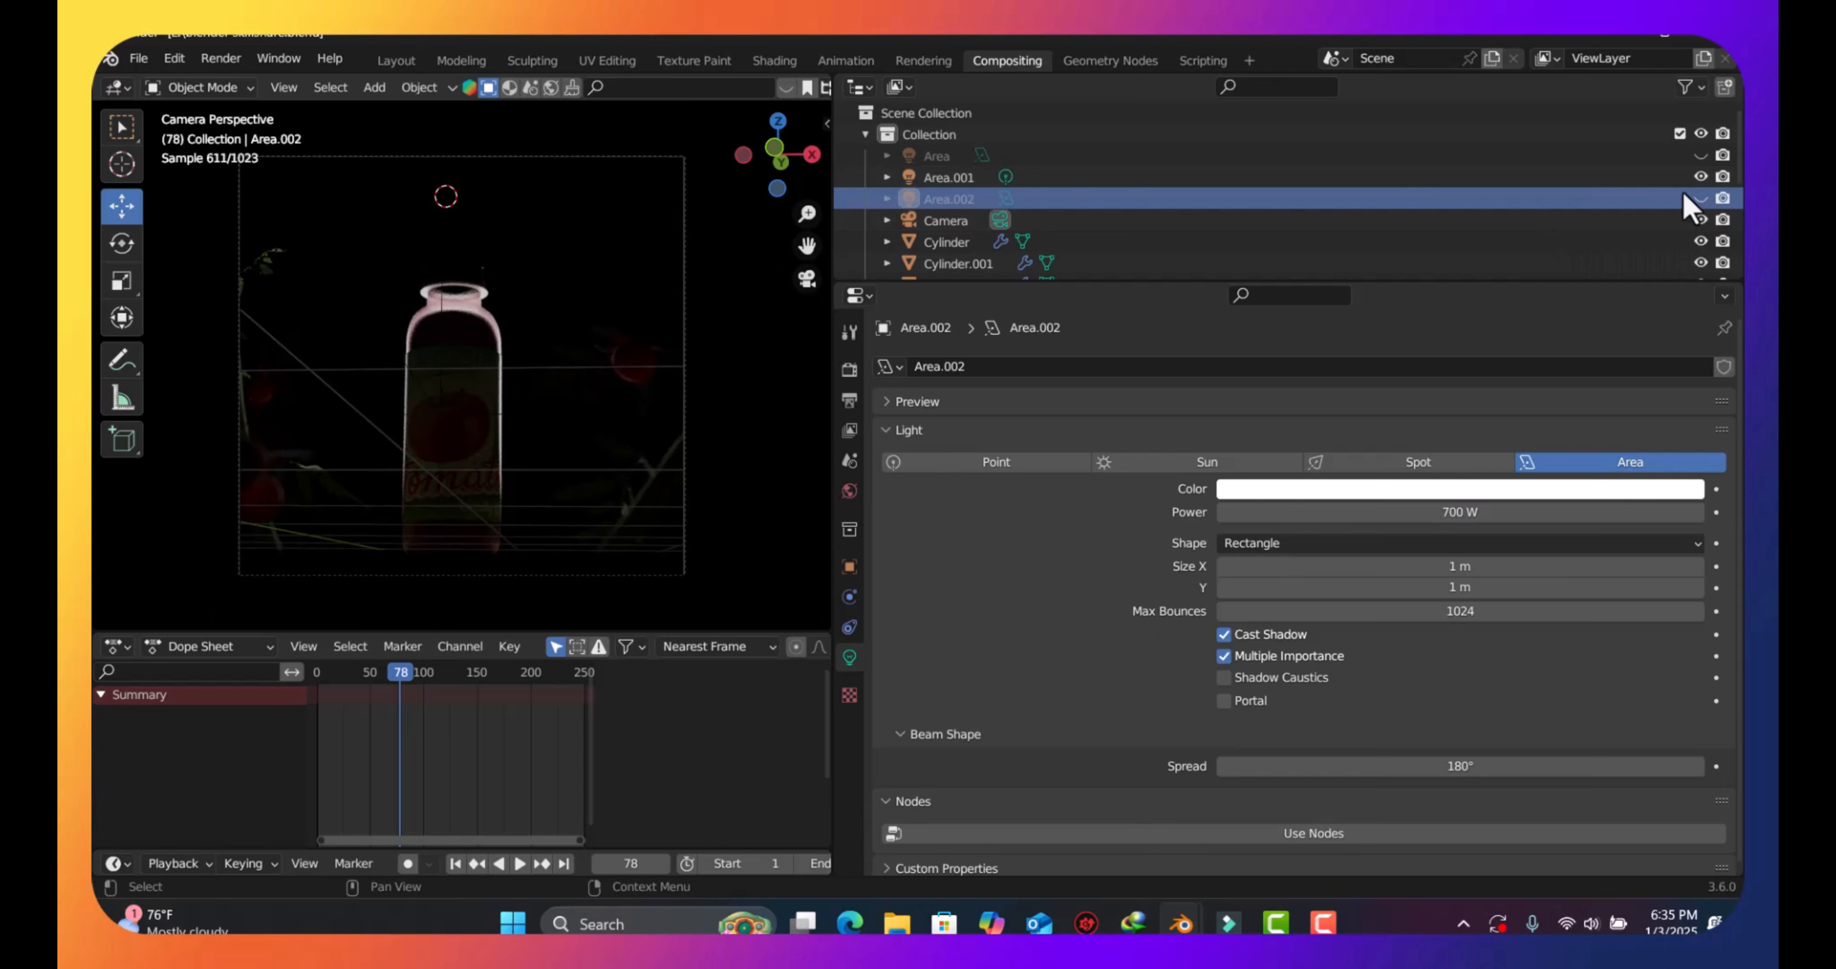
Show the lights Area.002 and Area in the viewport, and compare the bottle with Area.001 and Area.002 each turned off and on
left_click(1701, 199)
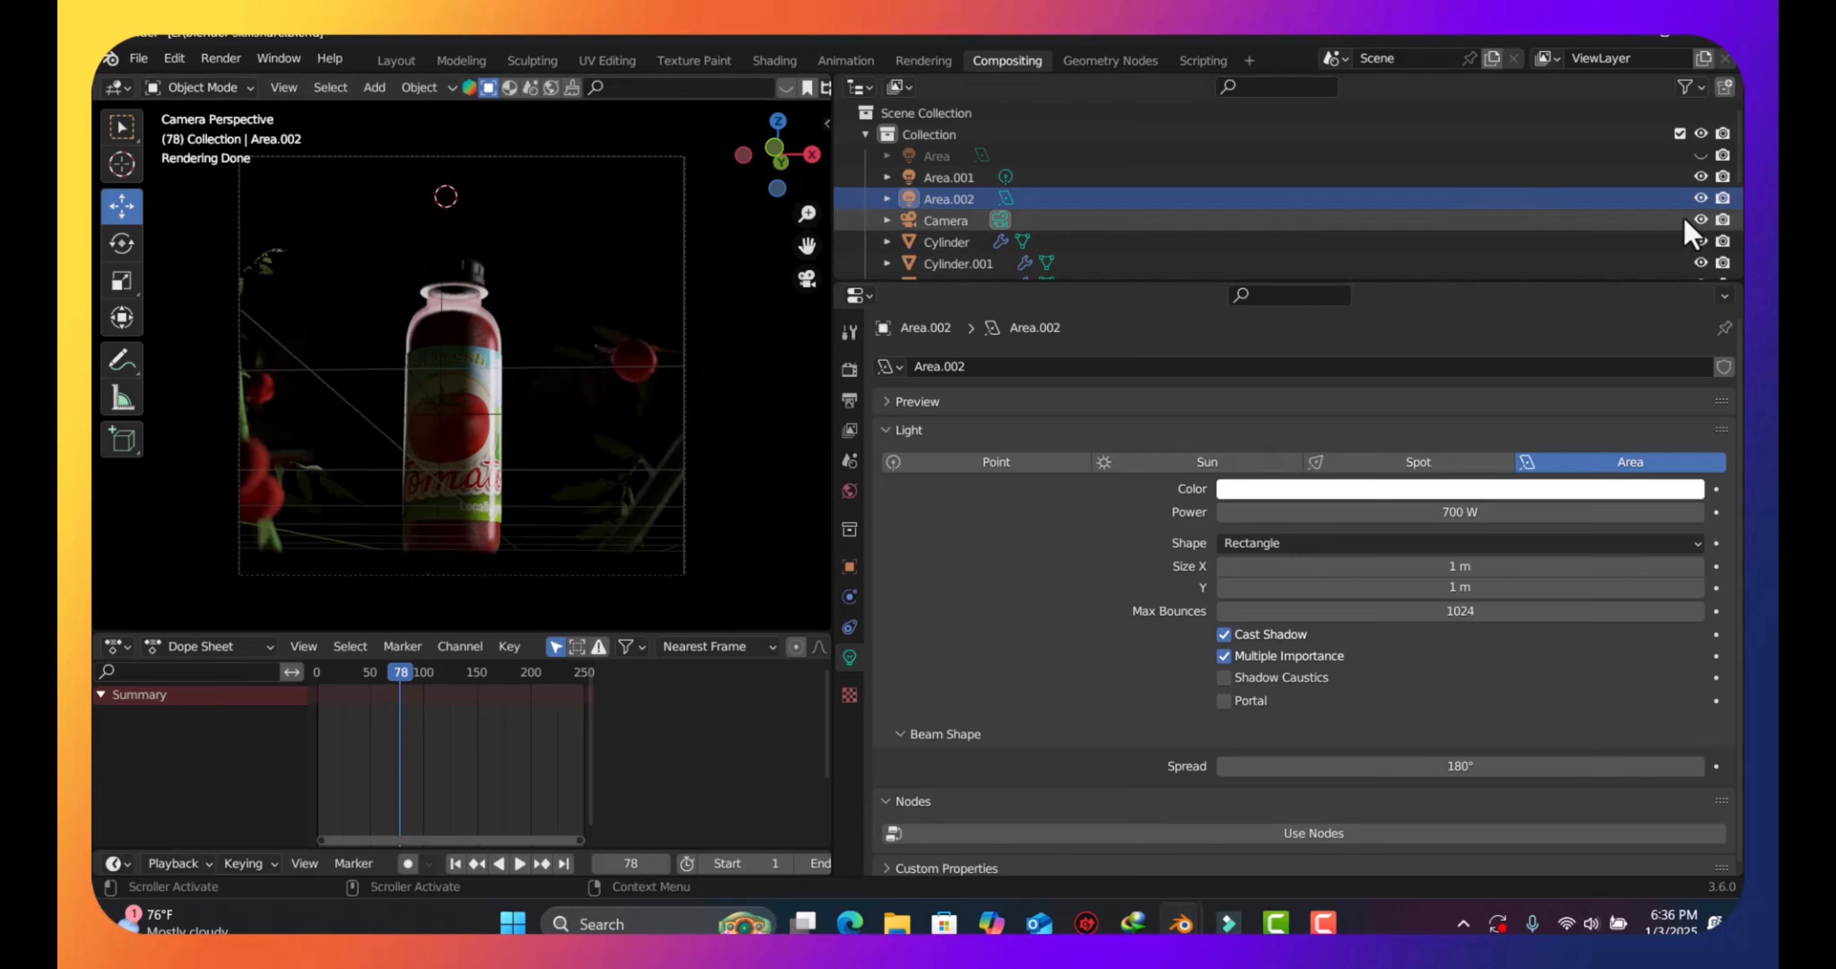
left_click(1699, 155)
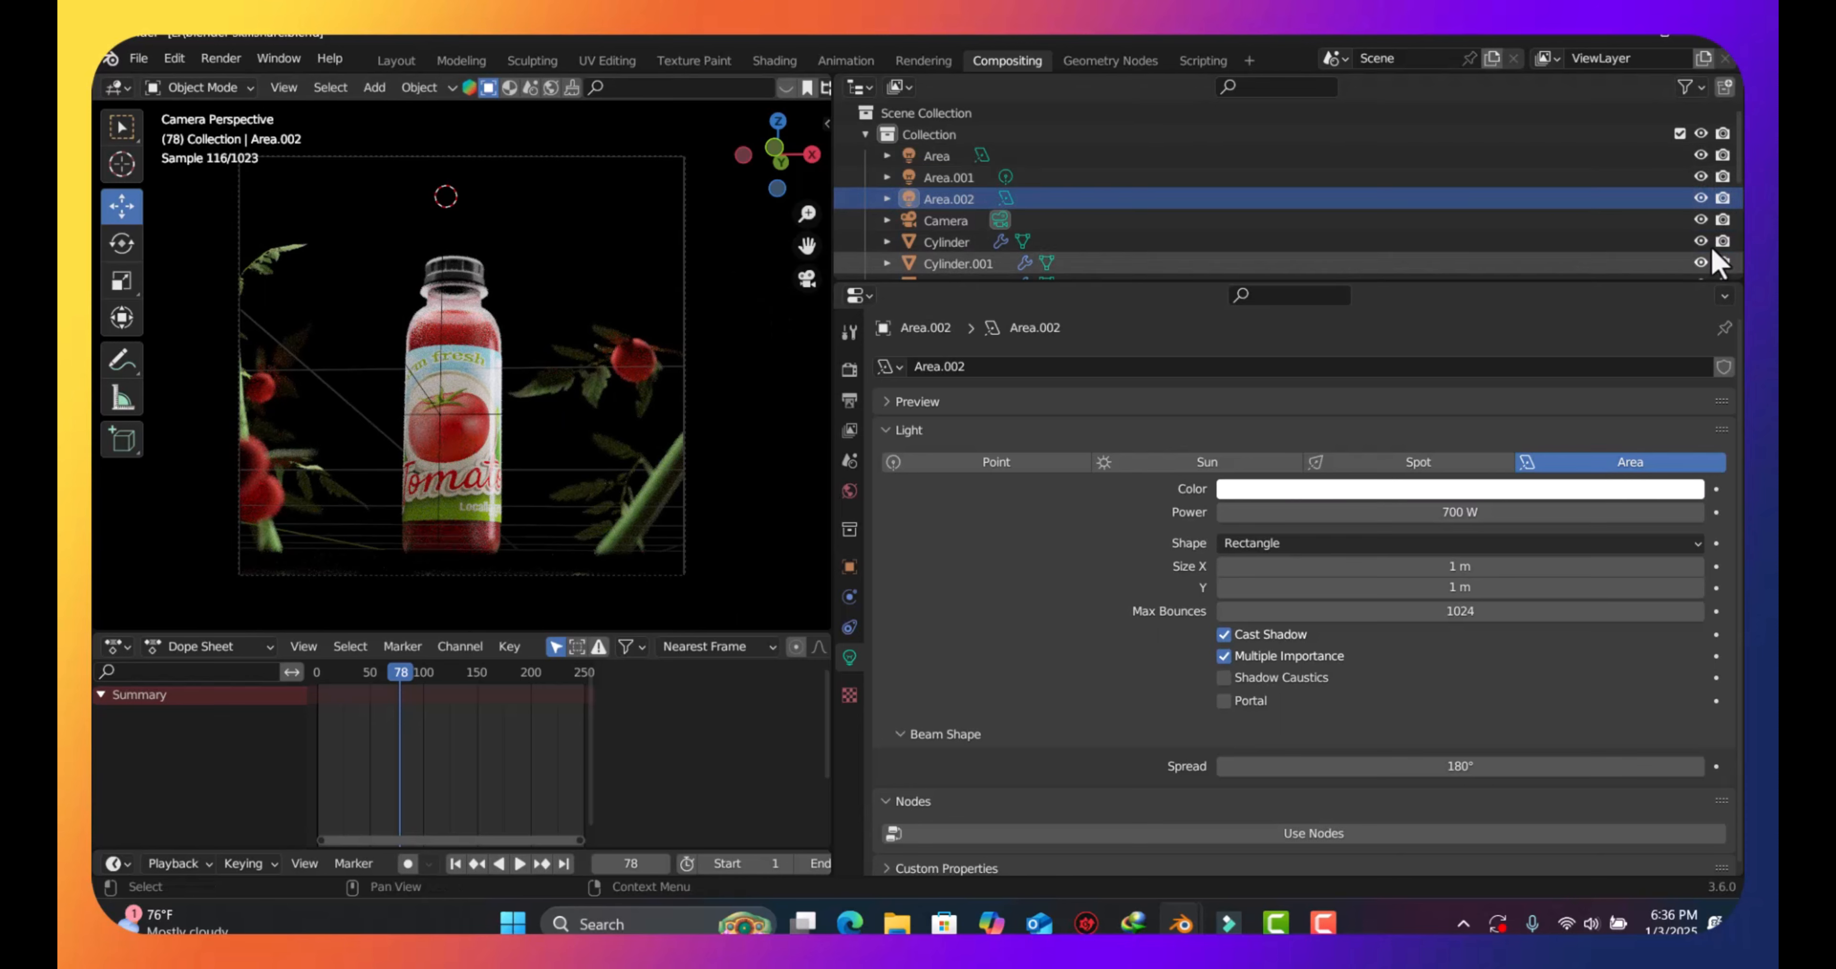
left_click(1701, 176)
left_click(1701, 176)
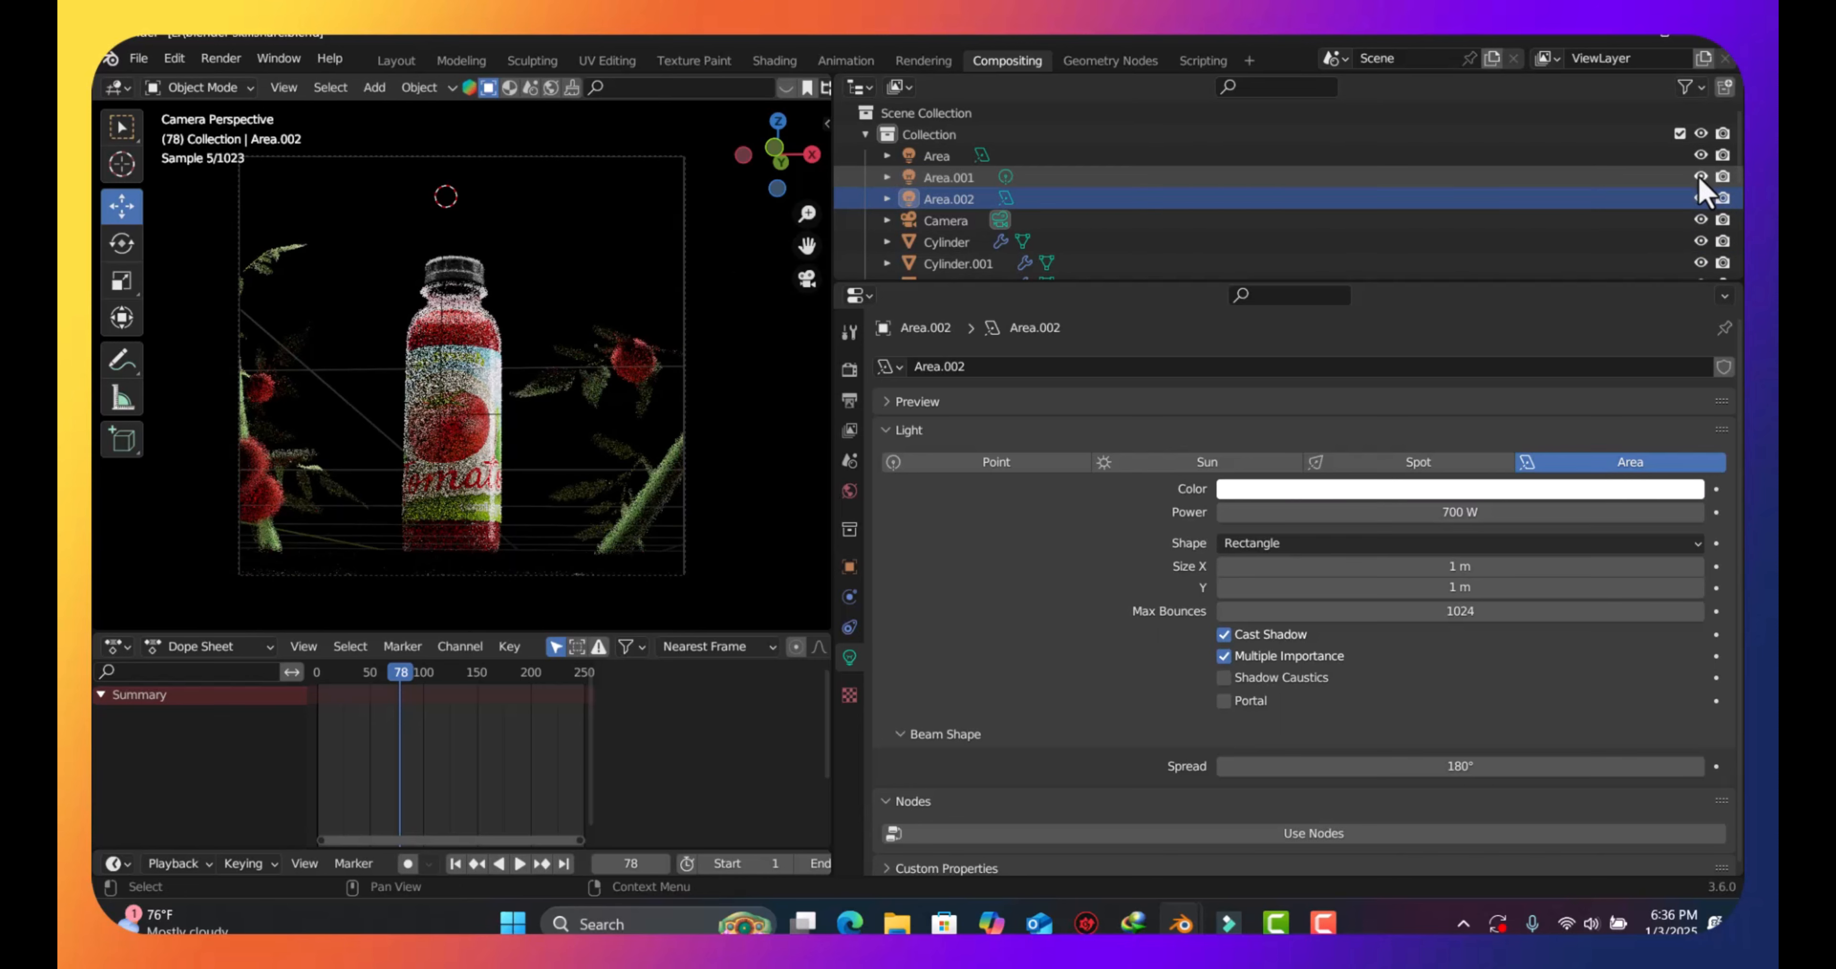
left_click(1700, 197)
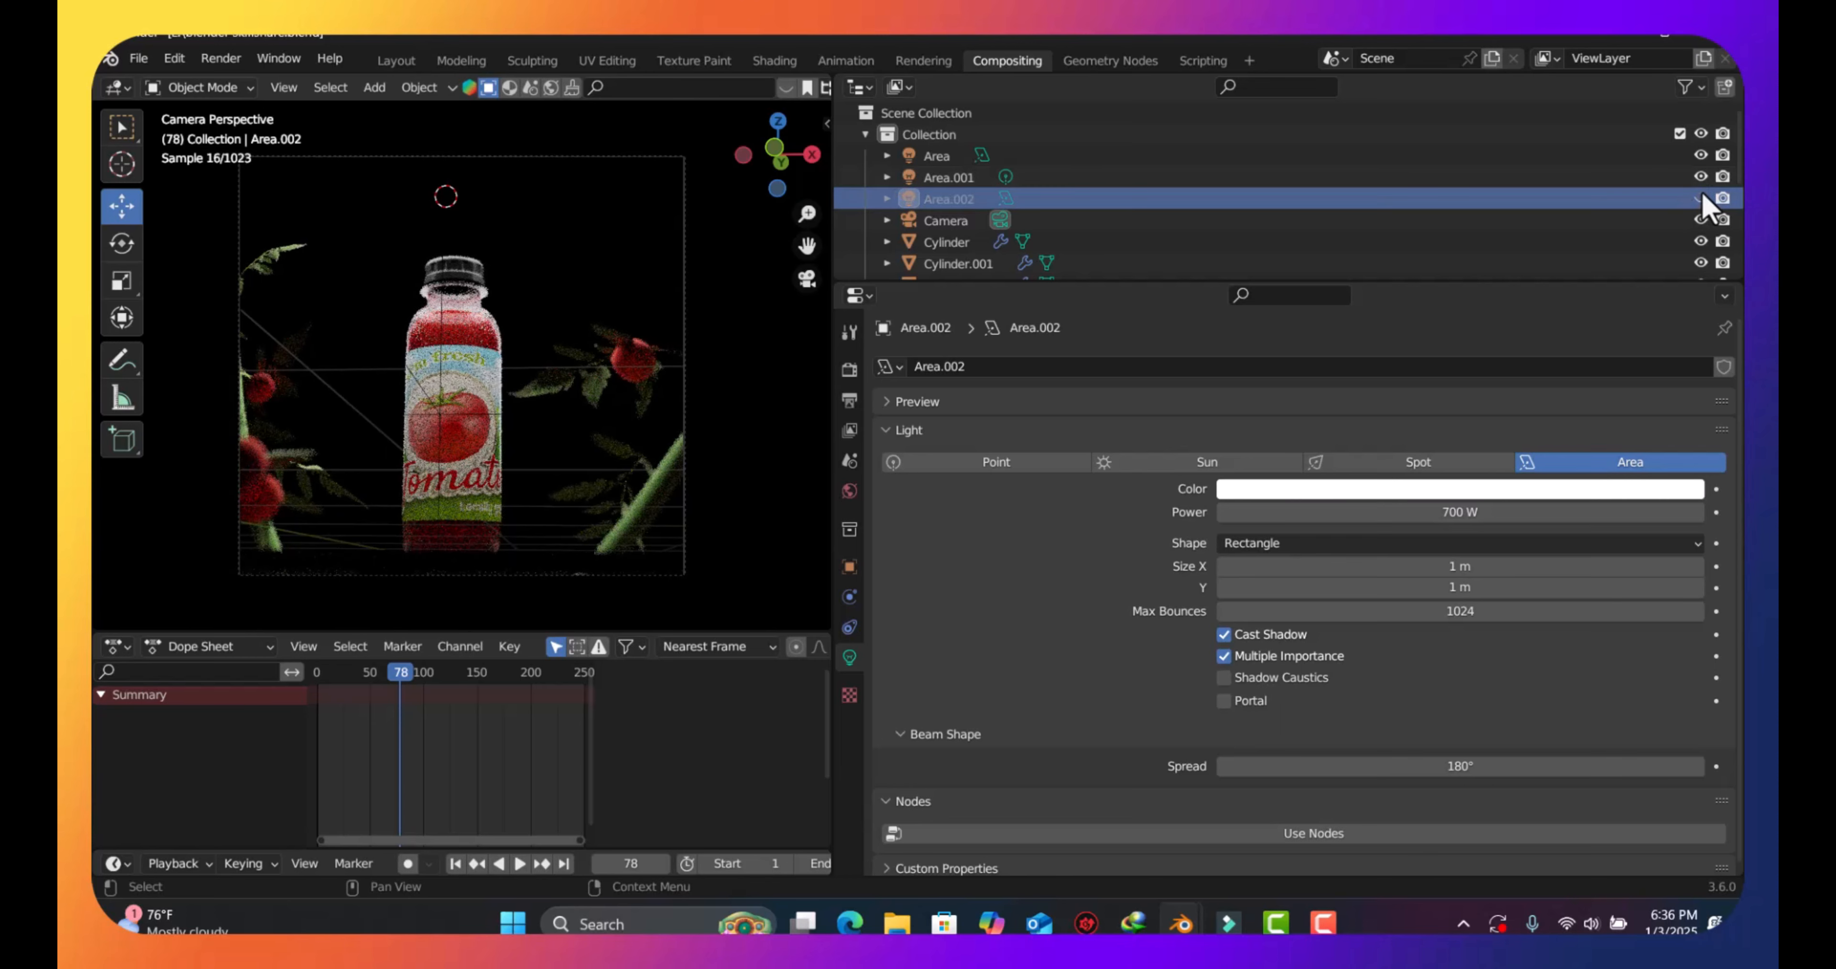
left_click(1700, 198)
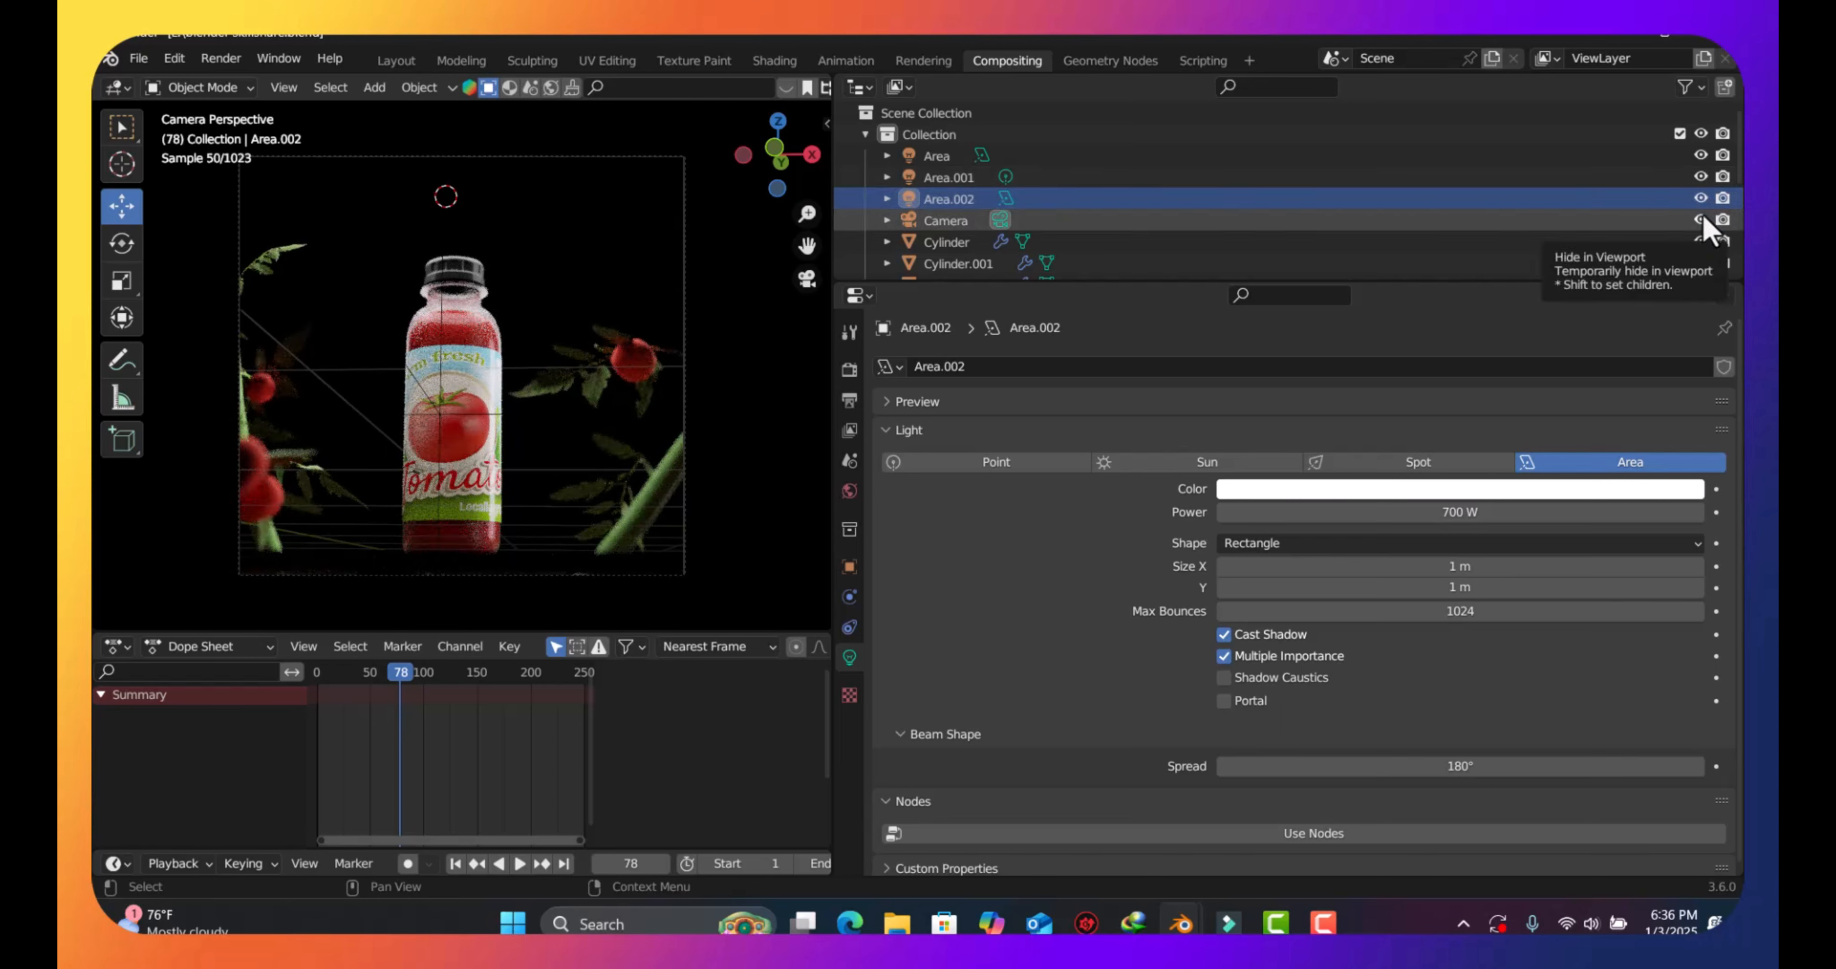
Hide the lights Area and Area.001 in the viewport to isolate Area.002's effect on the bottle
left_click(1700, 154)
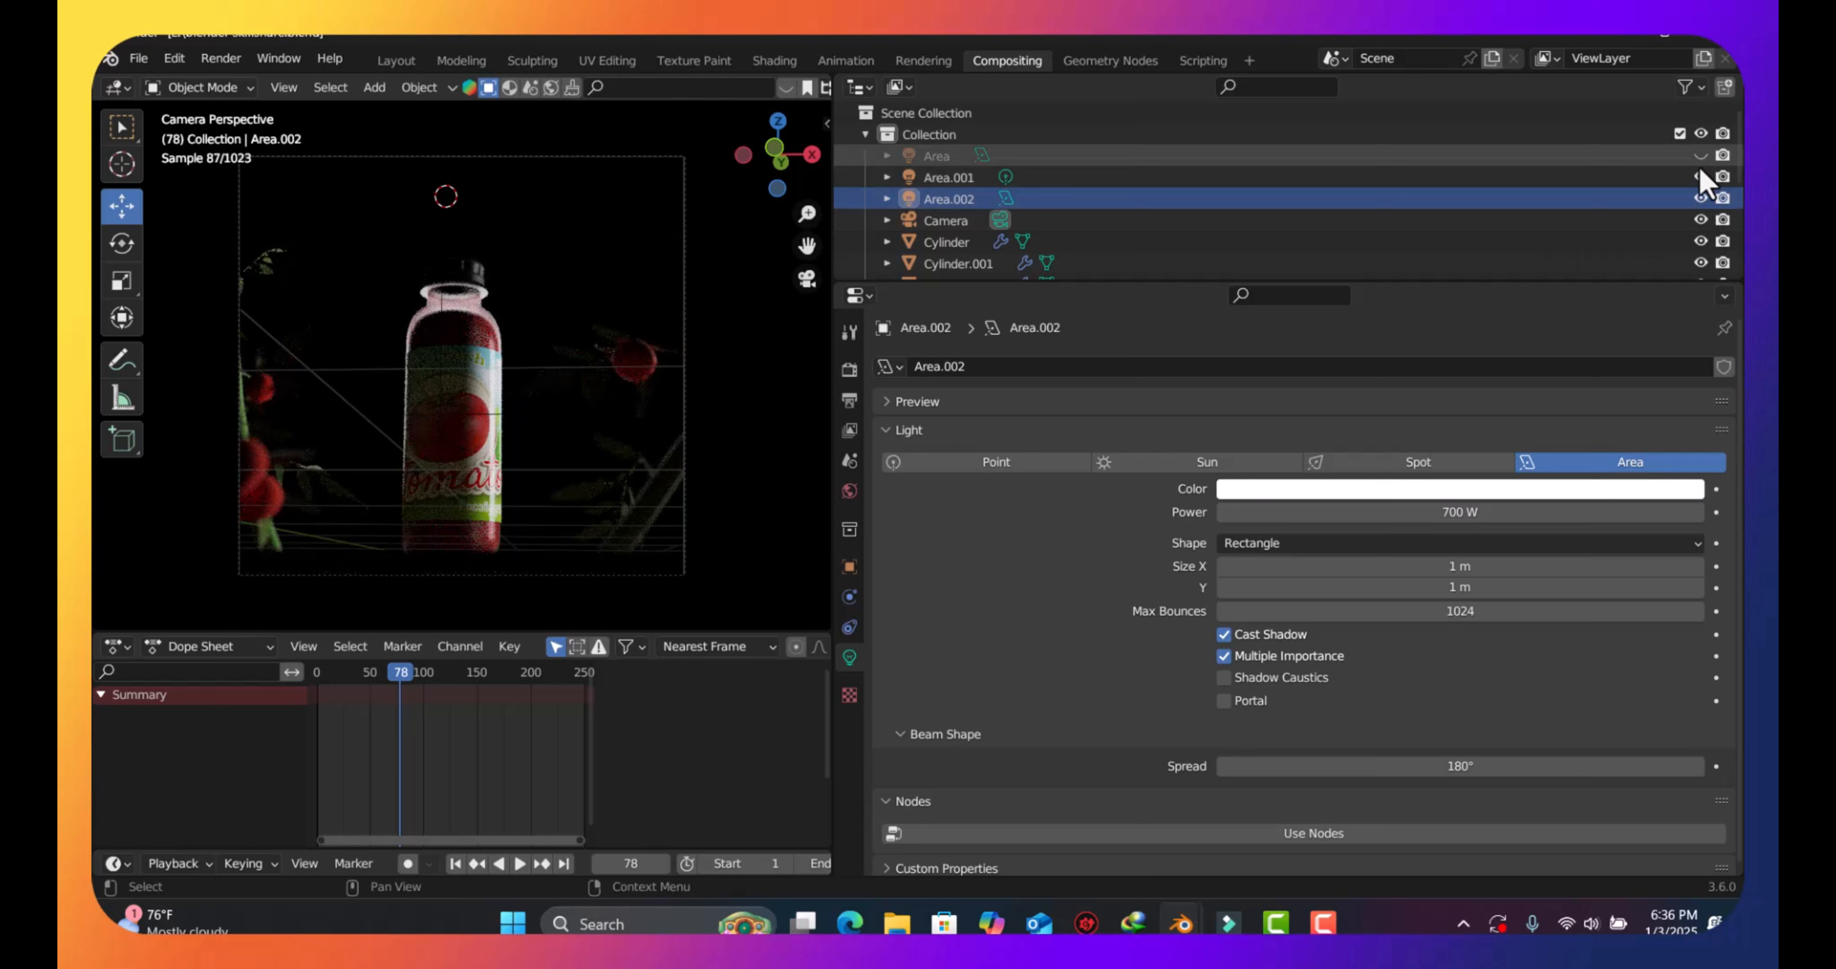
left_click(1699, 177)
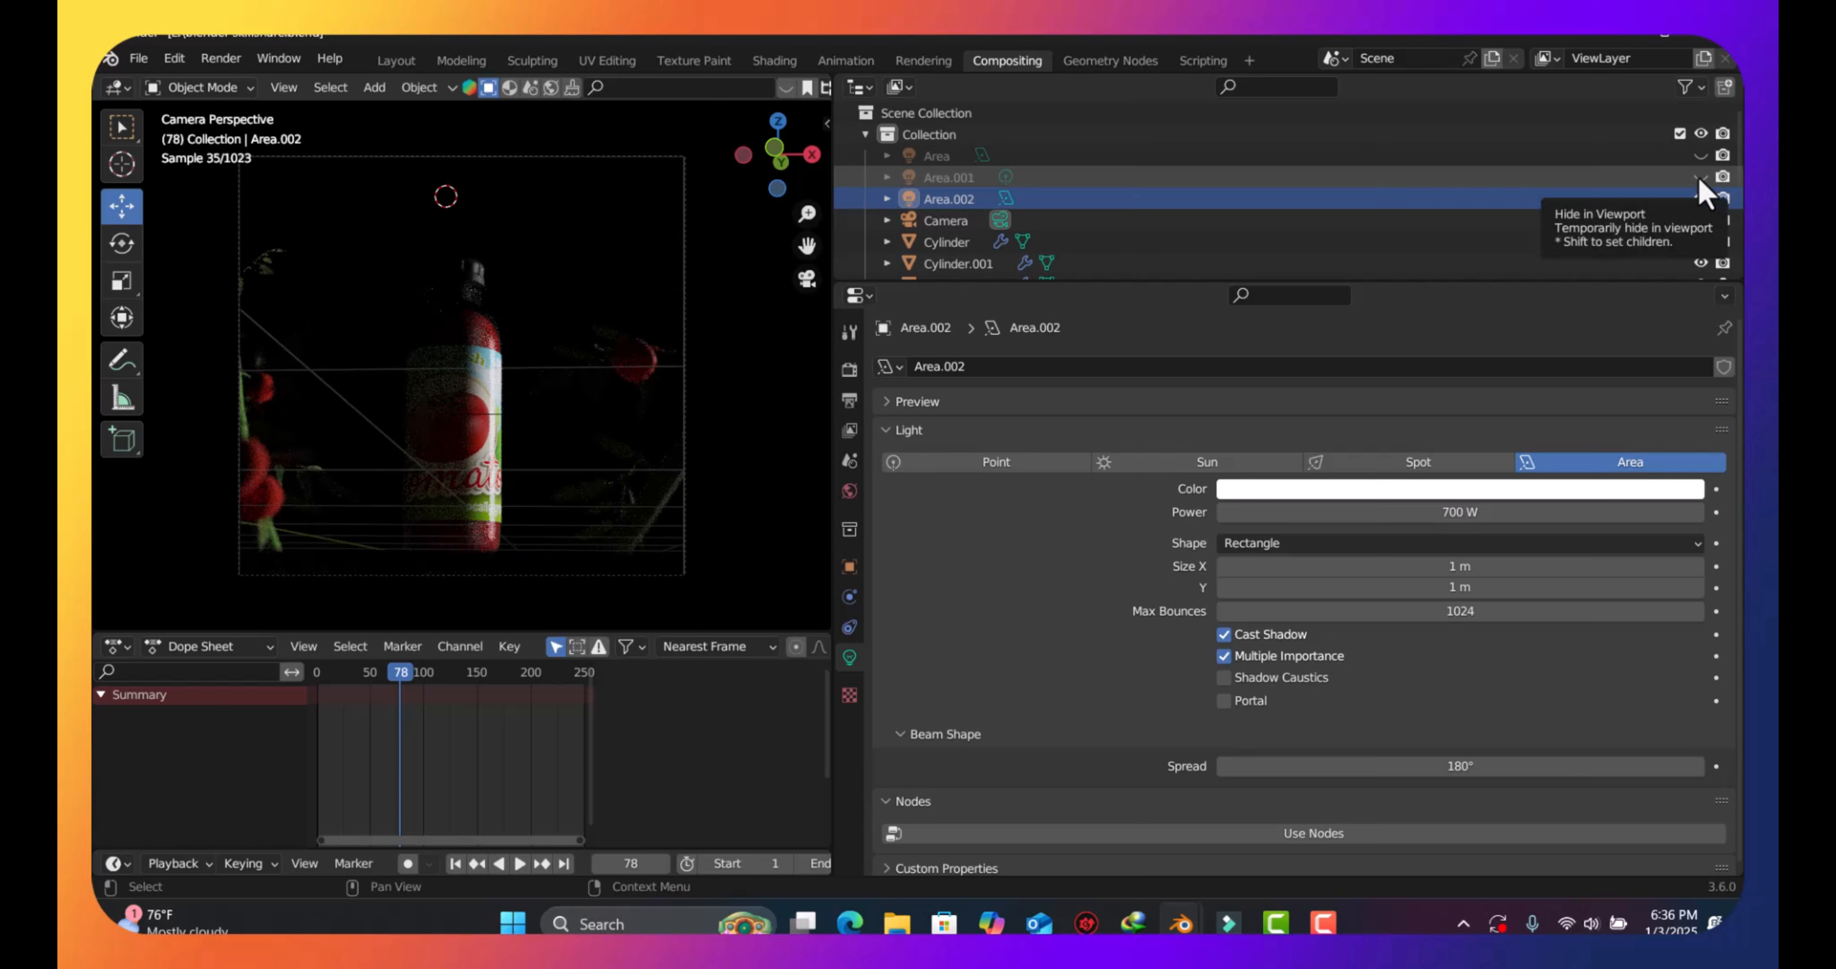
left_click(1699, 178)
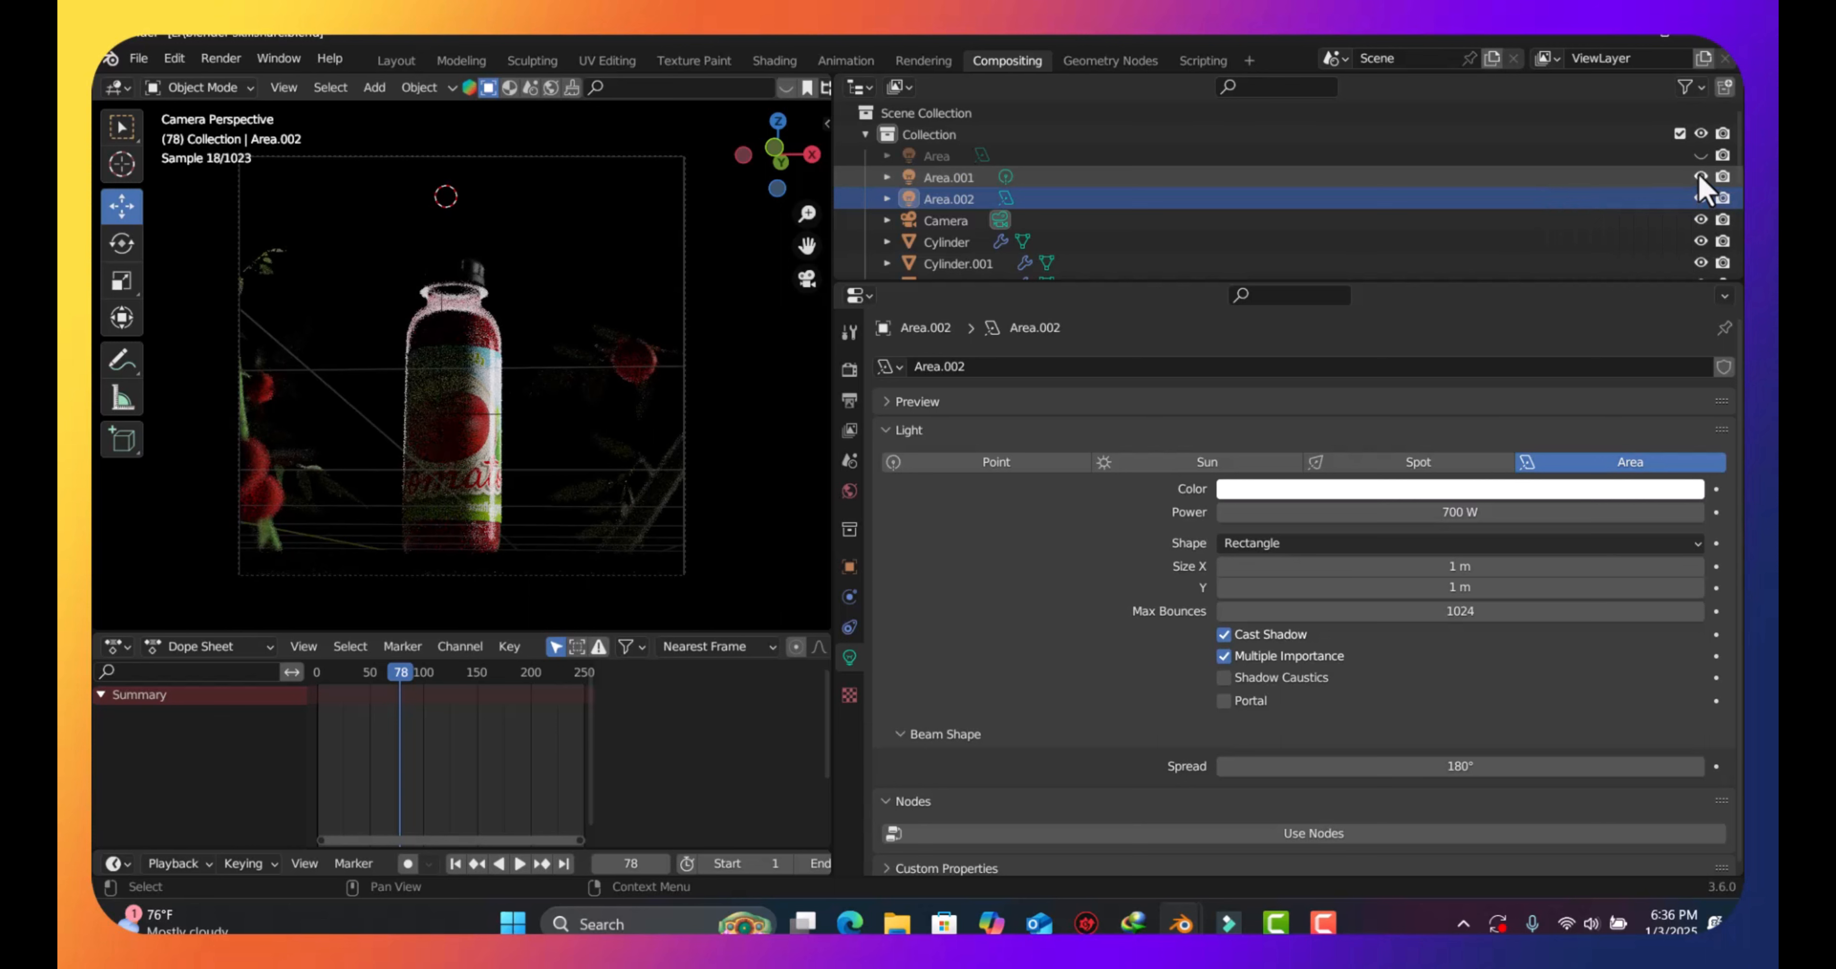
left_click(1699, 177)
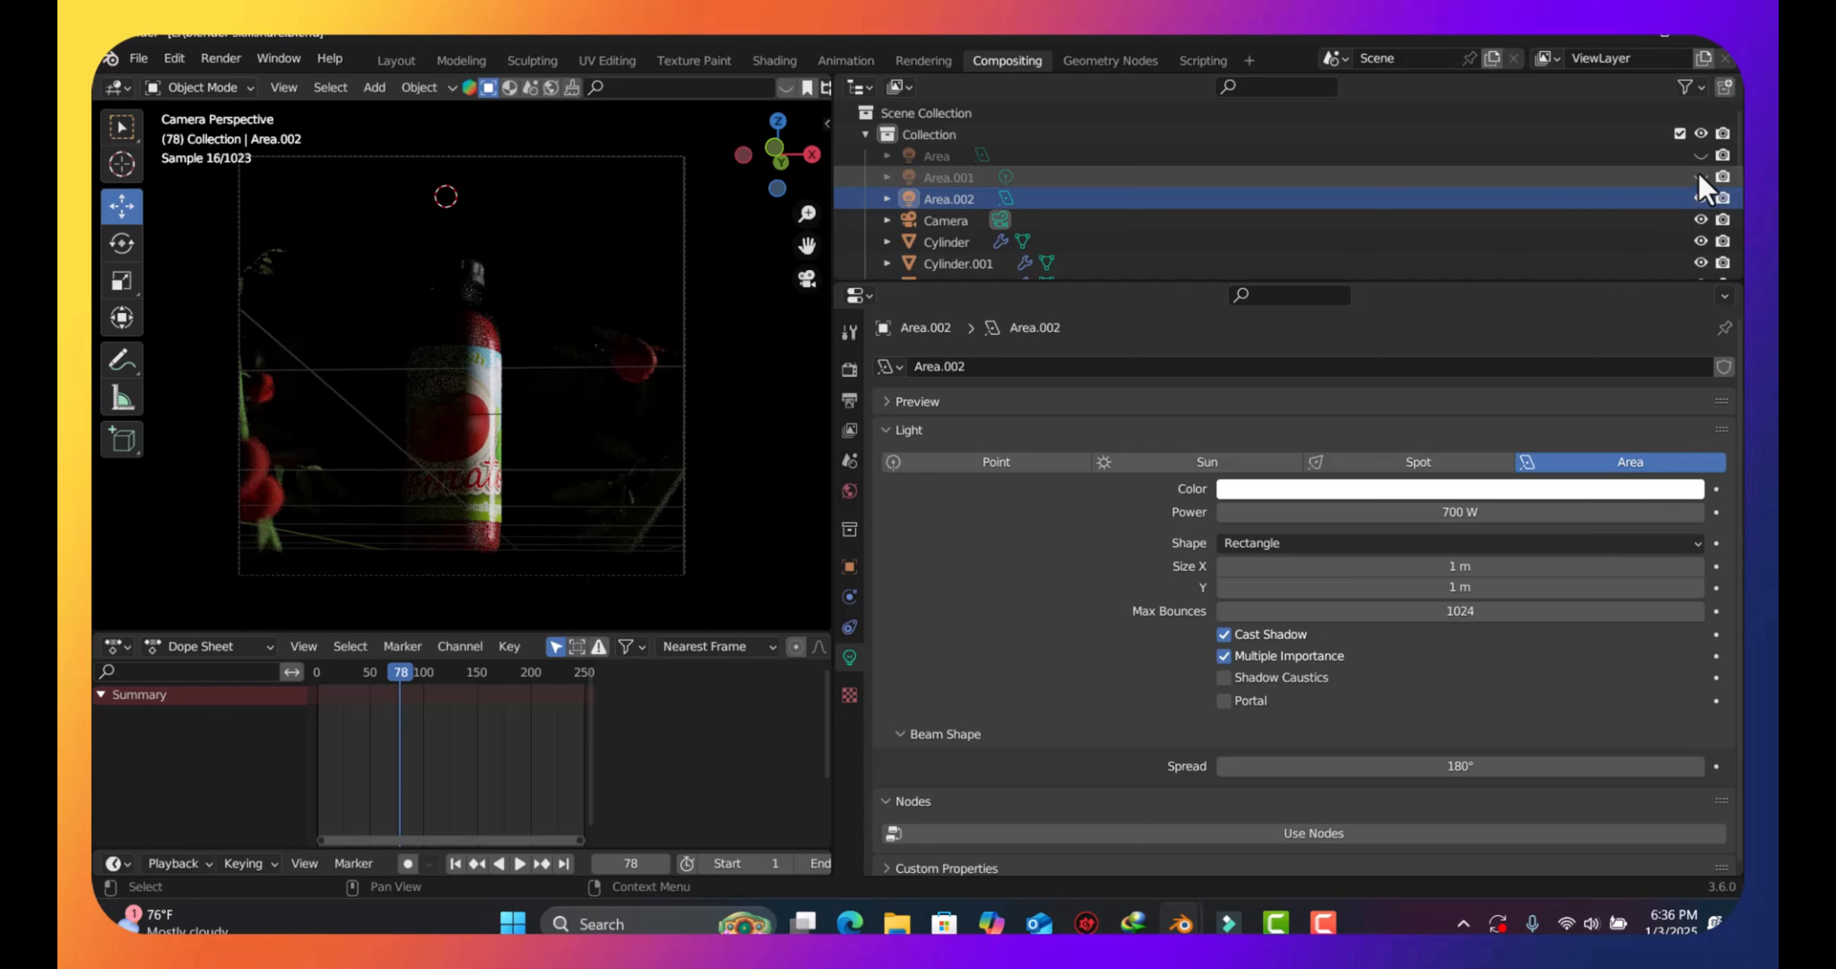
Select the side light Area.002 and examine its placement beside the bottle from several angles
left_click(1655, 200)
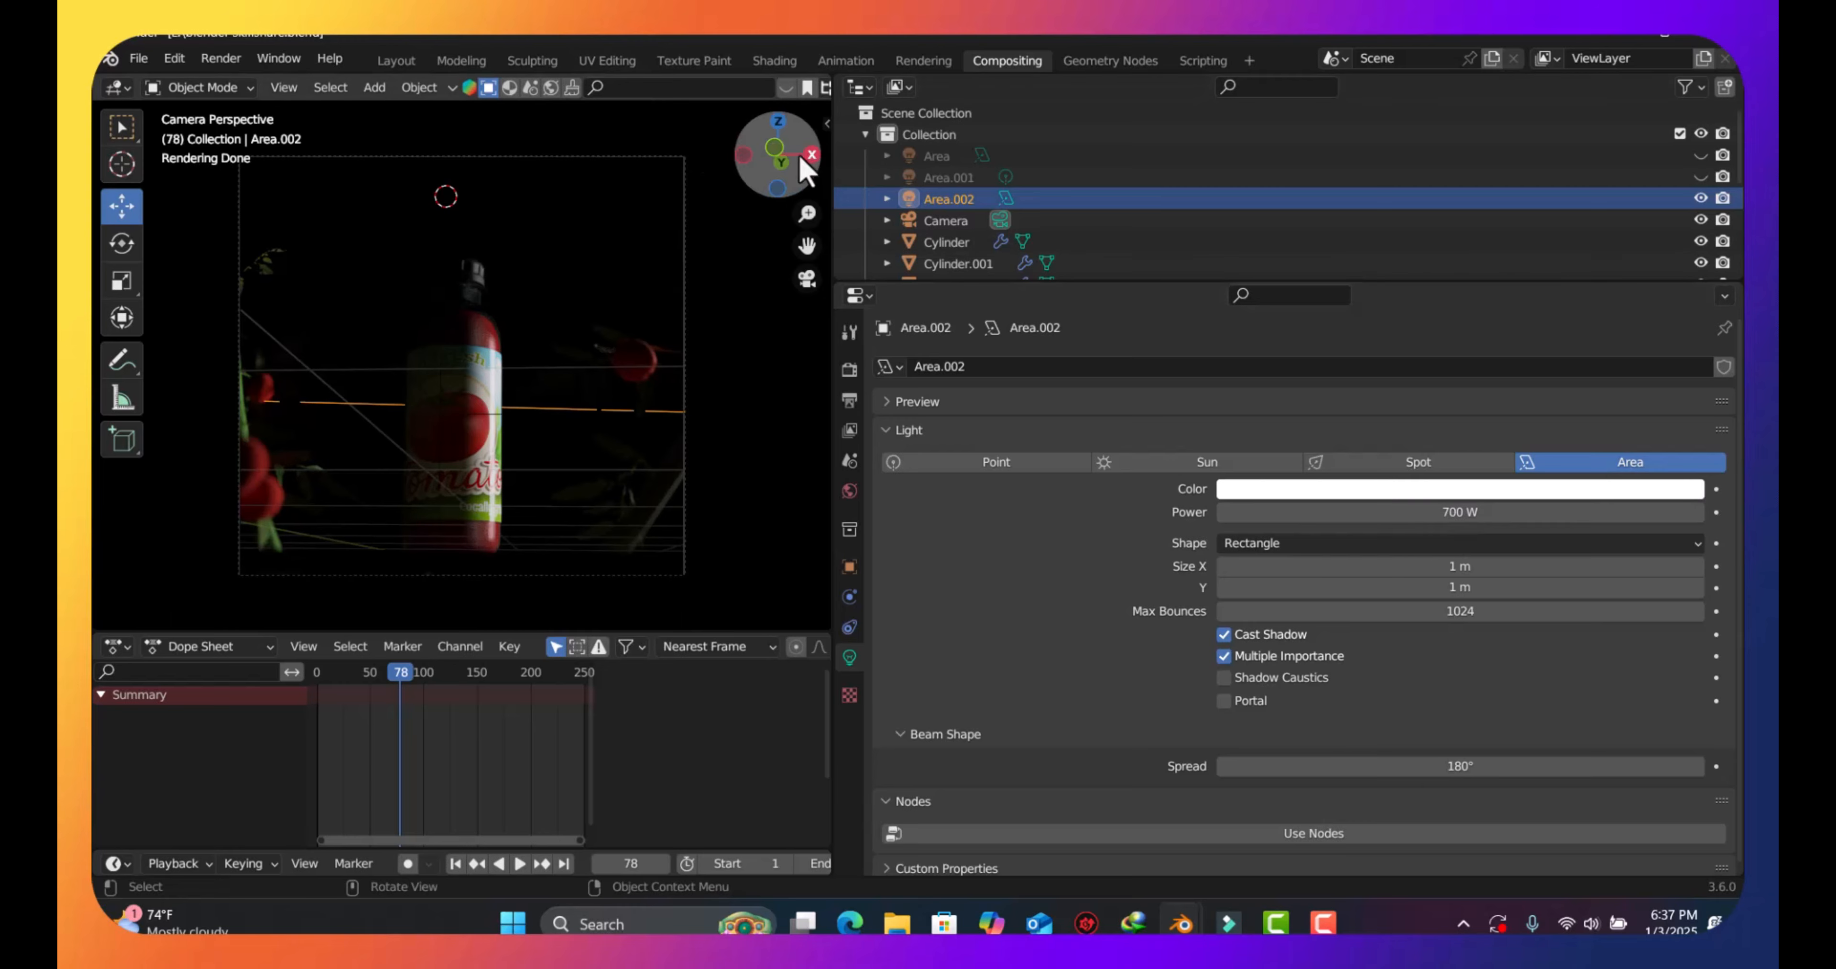
mouse_move(777, 154)
left_mouse_down()
mouse_move(748, 171)
mouse_move(752, 153)
left_mouse_up()
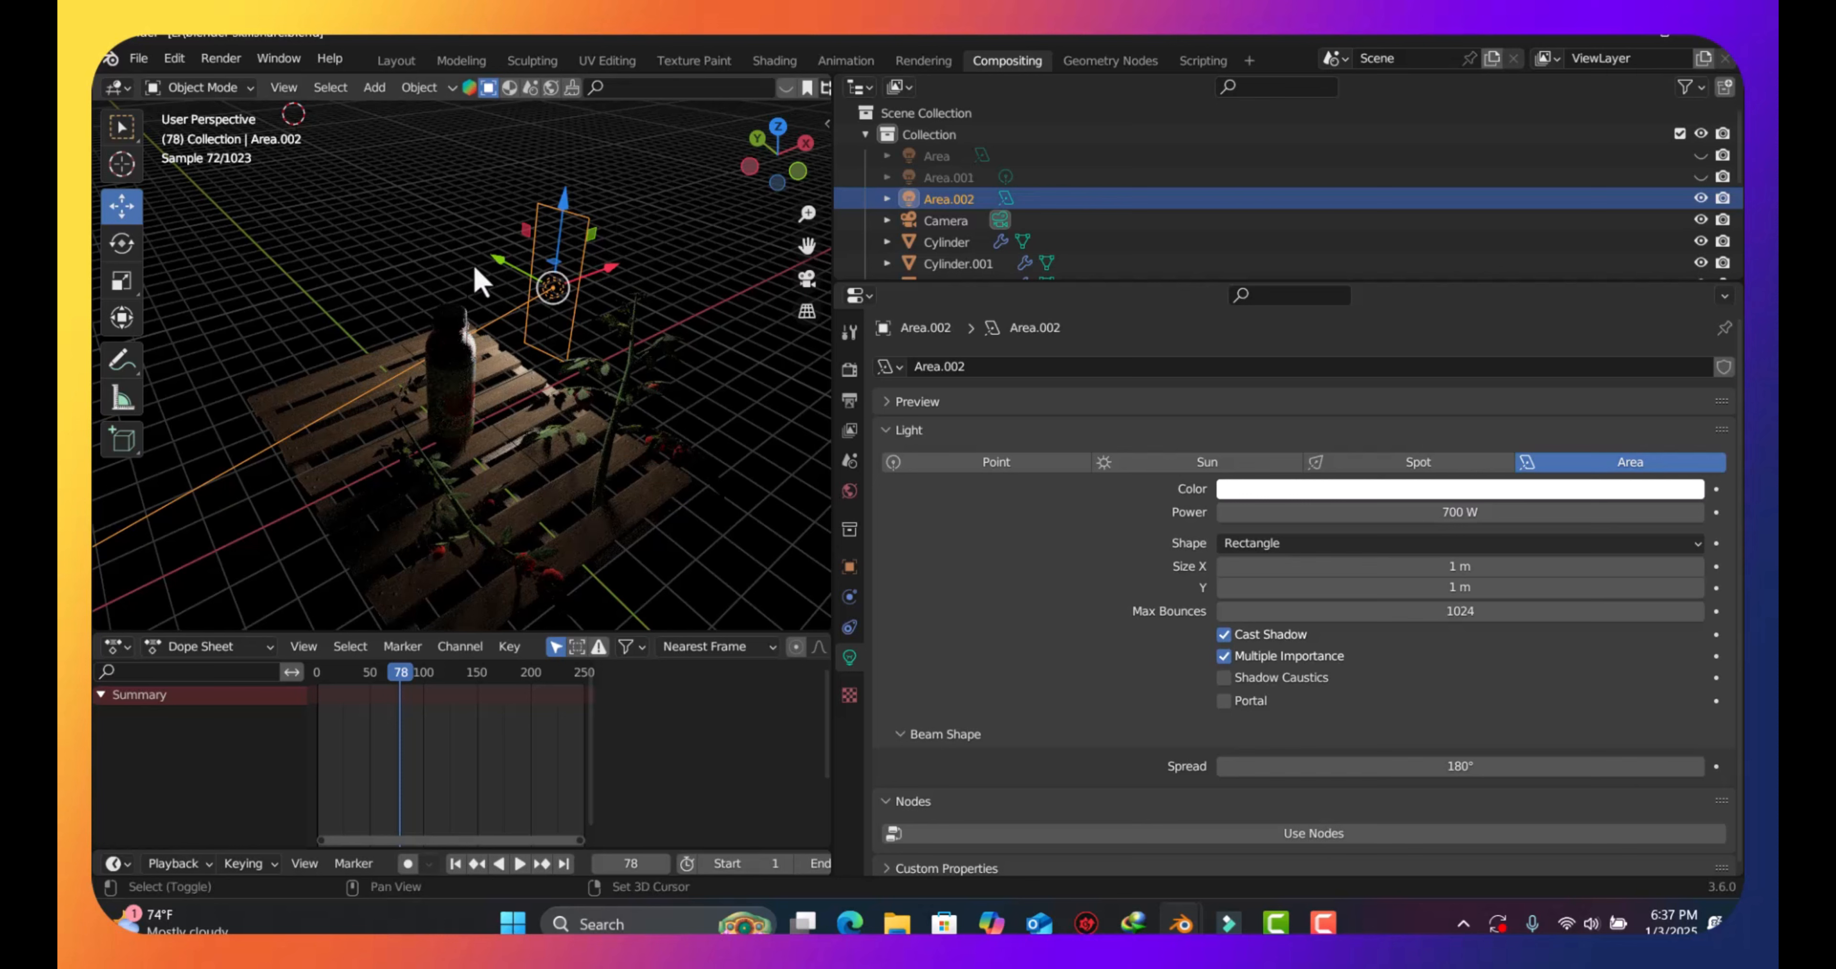
key("shift+a")
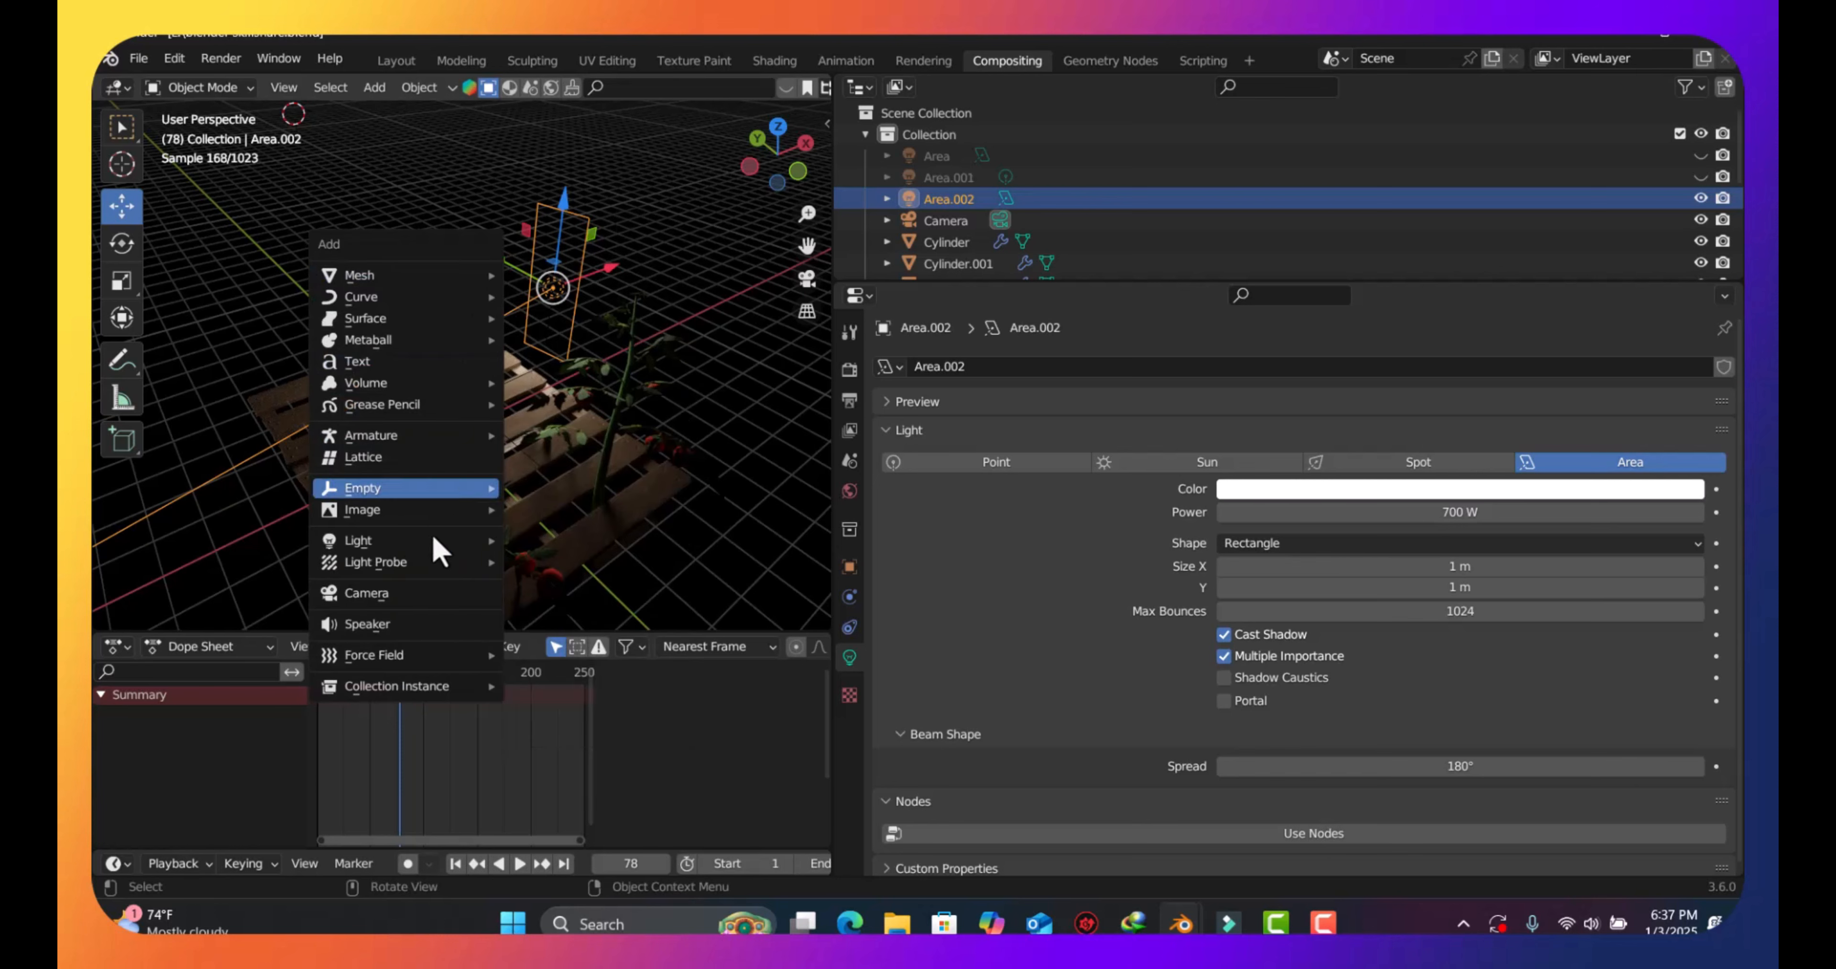
mouse_move(426, 542)
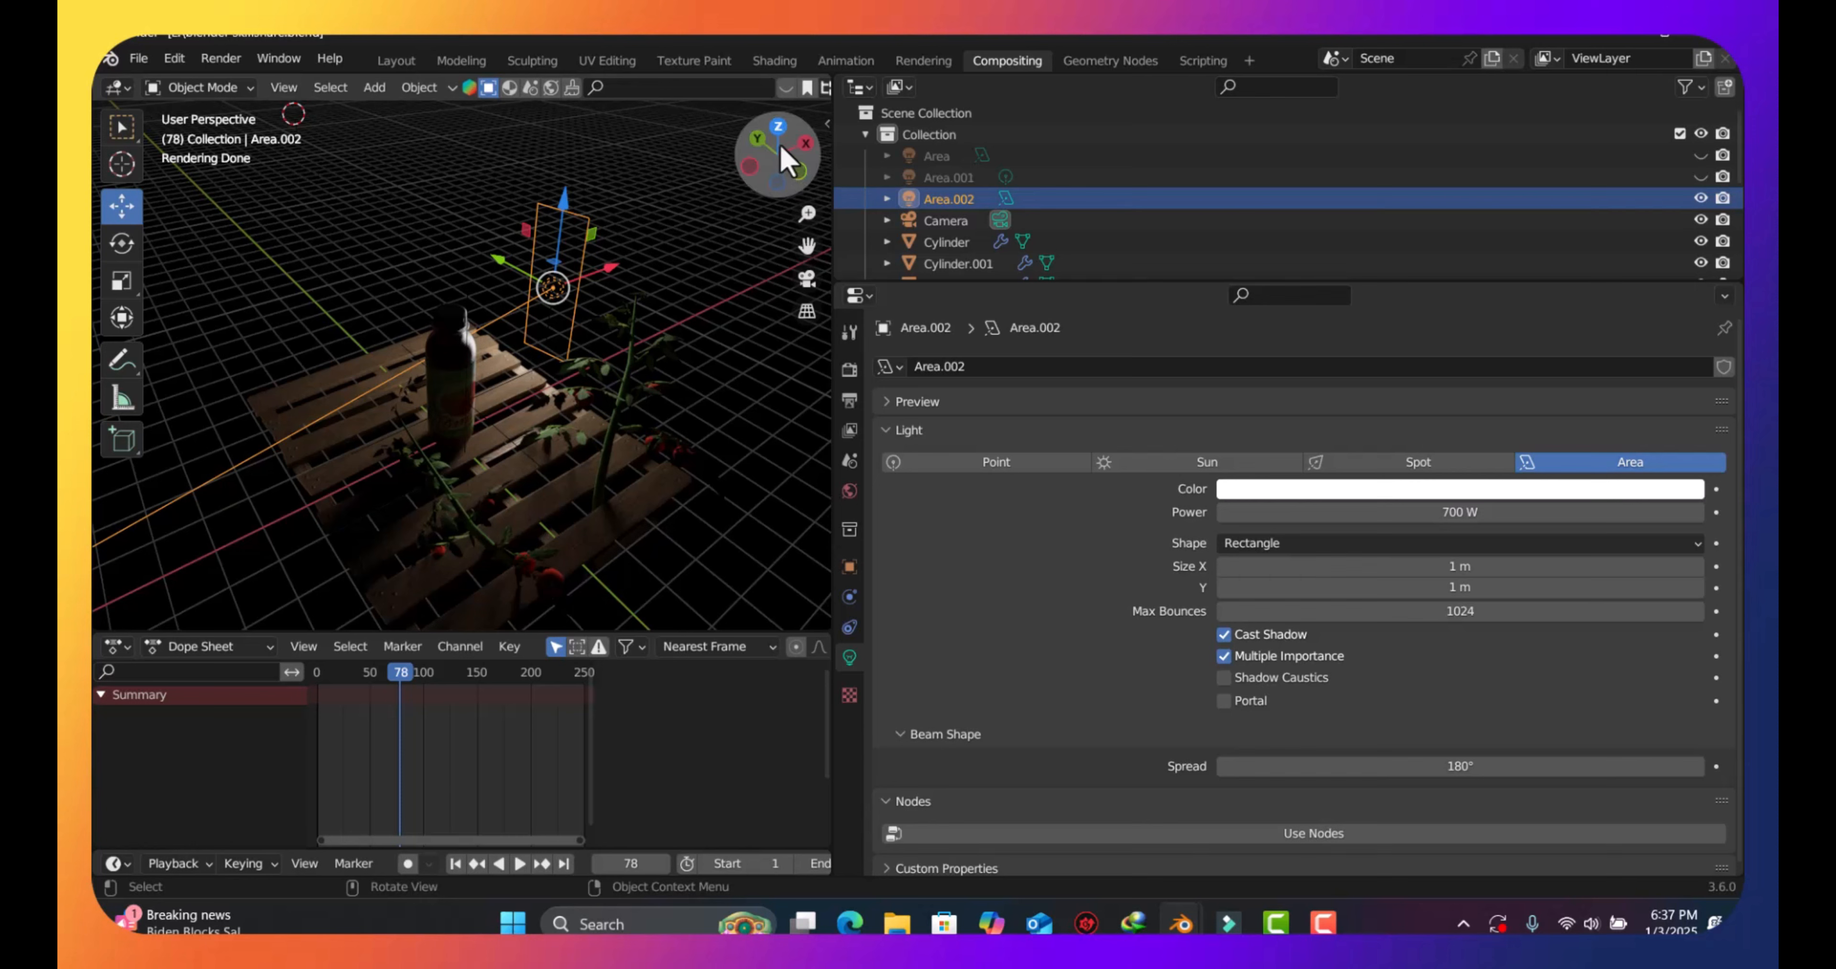
left_click_drag(780, 144, 743, 130)
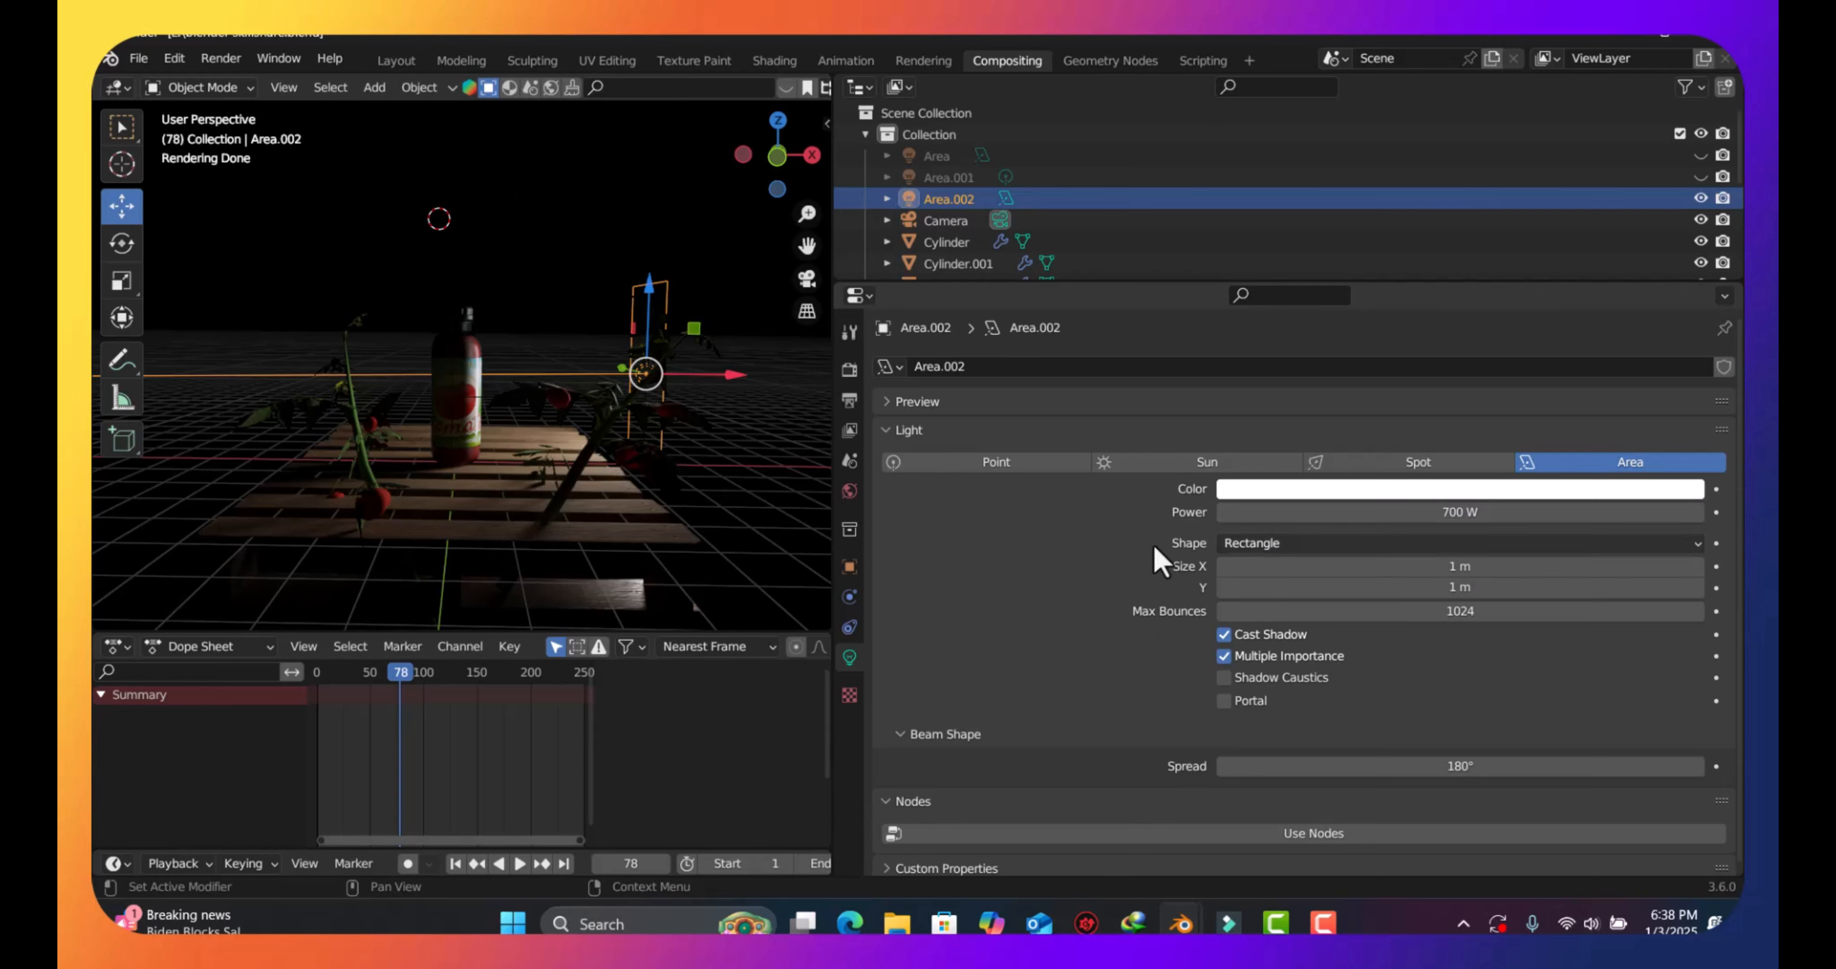
left_click_drag(762, 178, 774, 205)
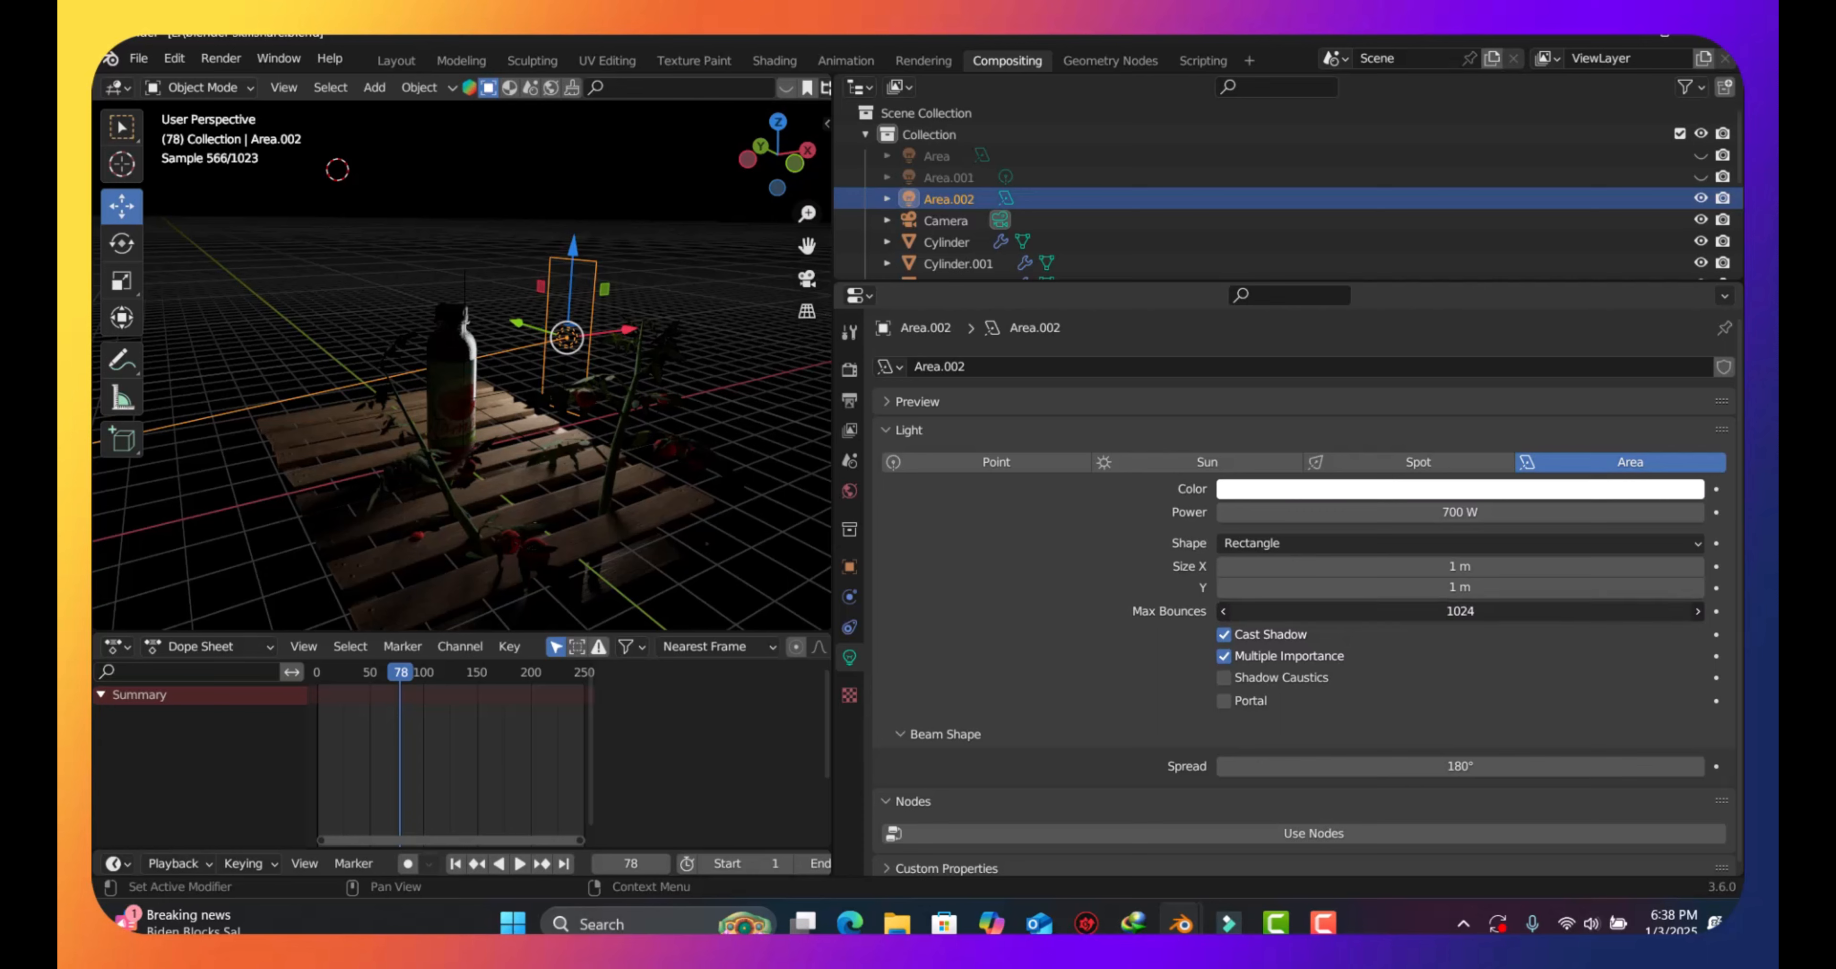
Re-enter the Max Bounces of the light Area.002 as 1024
mouse_move(1459, 610)
left_mouse_down()
mouse_move(1429, 611)
mouse_move(1451, 611)
left_mouse_up()
left_click(1451, 611)
left_click(1451, 611)
key("BackSpace")
key("BackSpace")
type("24")
key("Return")
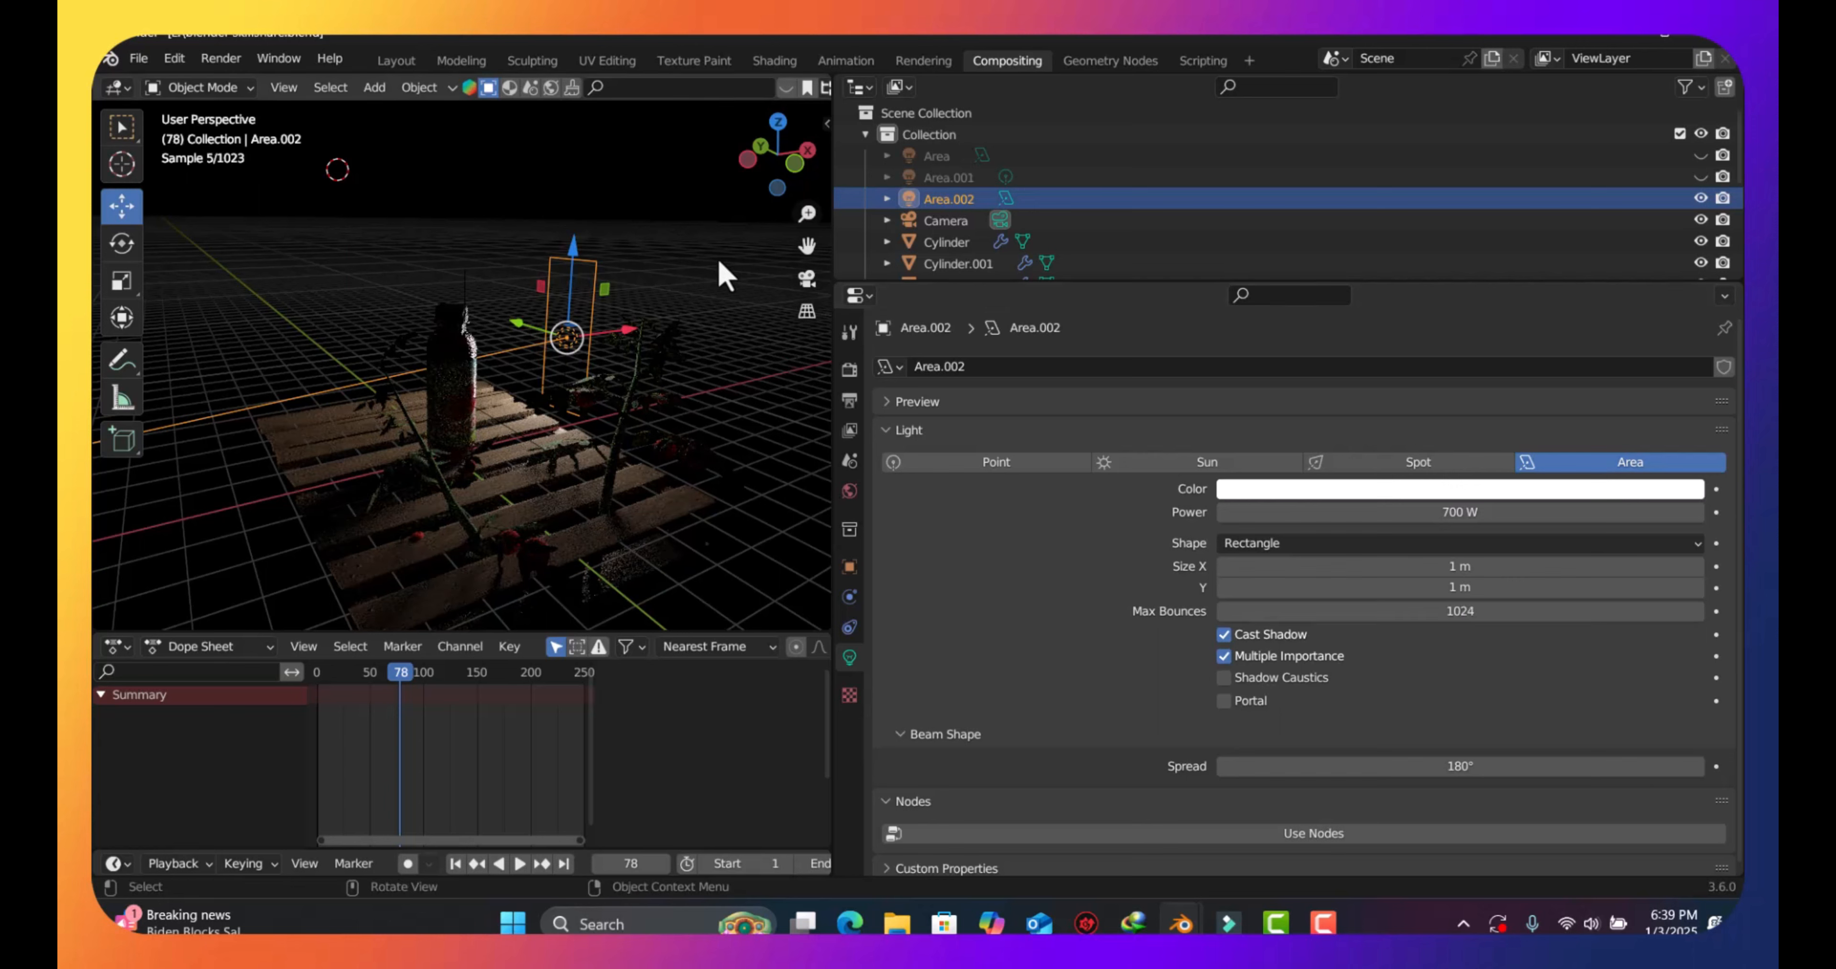
Check Area.001's effect on the bottle by showing and hiding it, and replace Area.002 with the overhead light Area in the viewport
left_click_drag(777, 153, 517, 278)
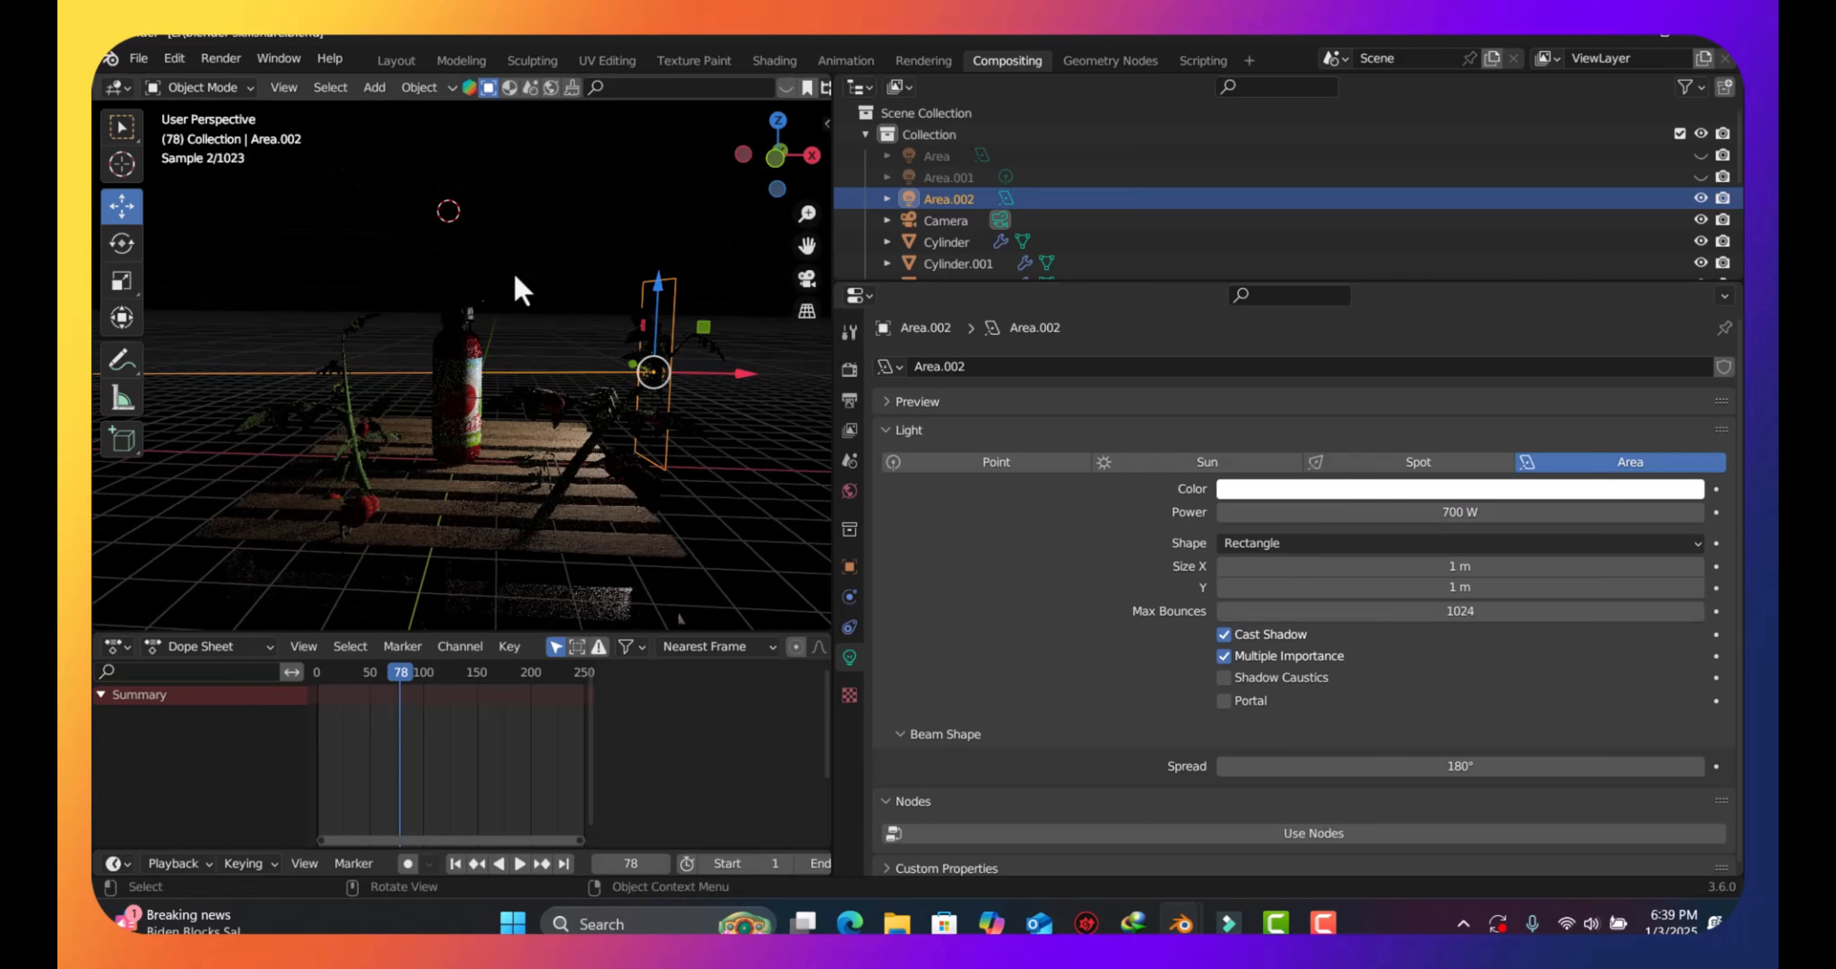
left_click(1700, 176)
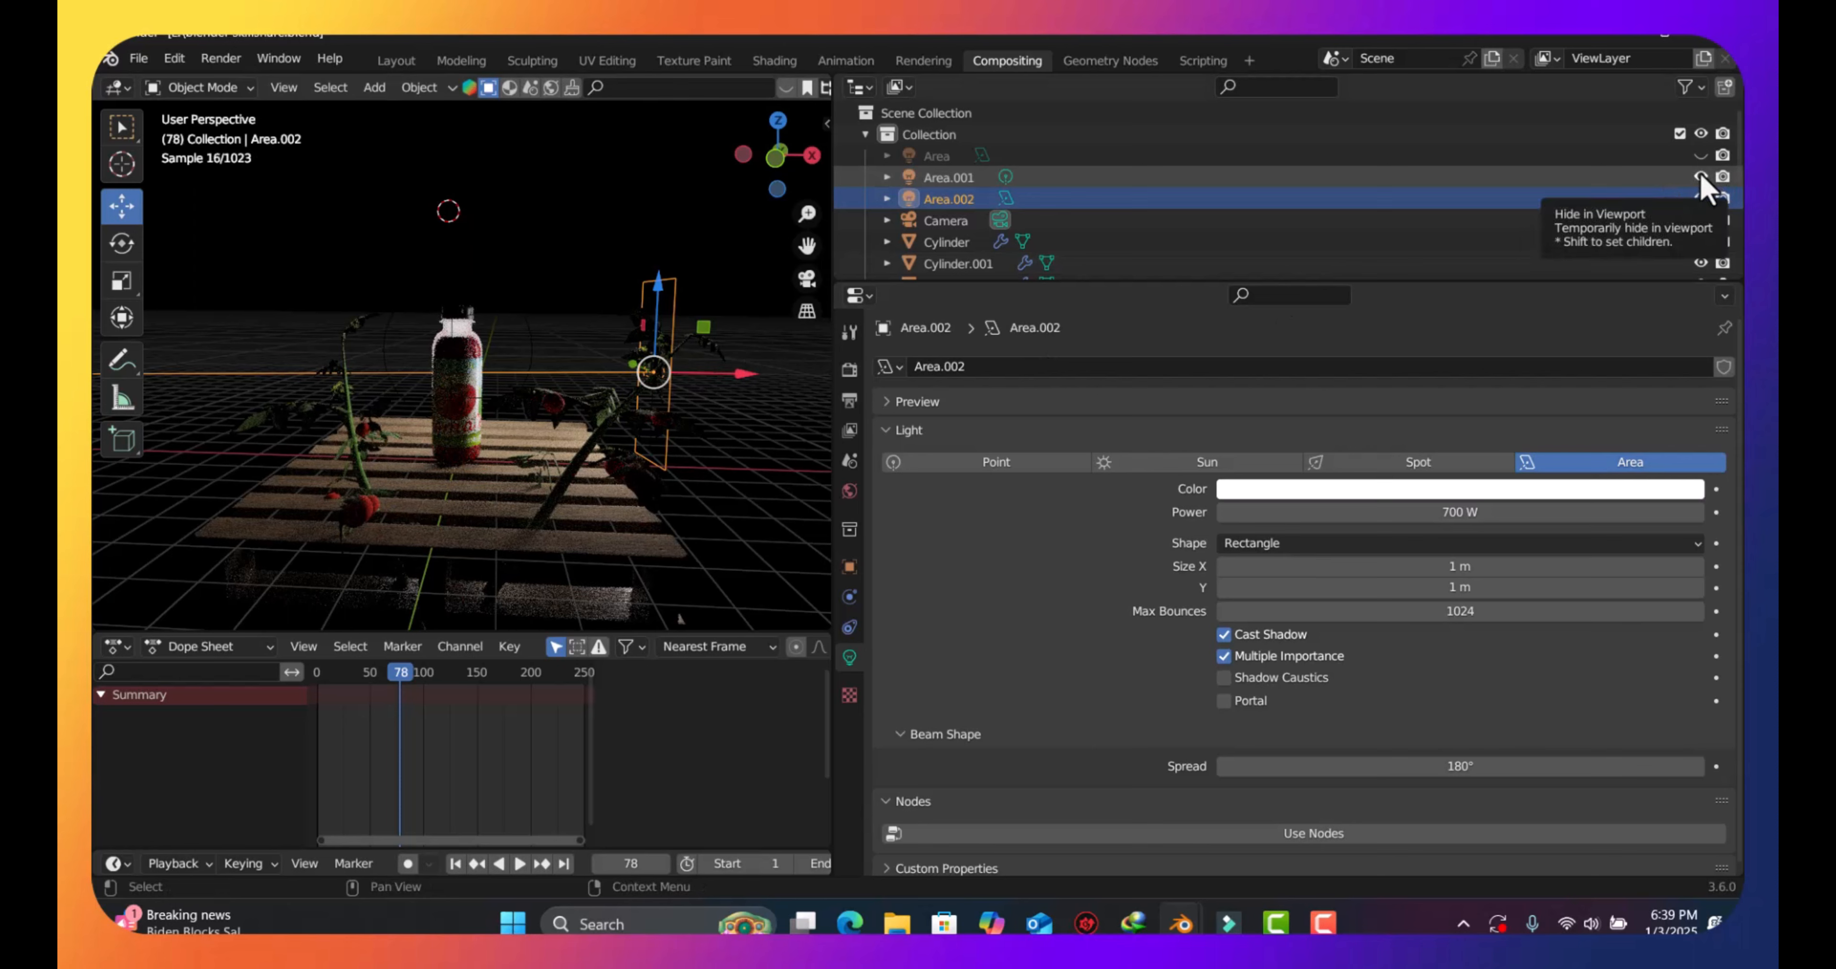
left_click(1700, 176)
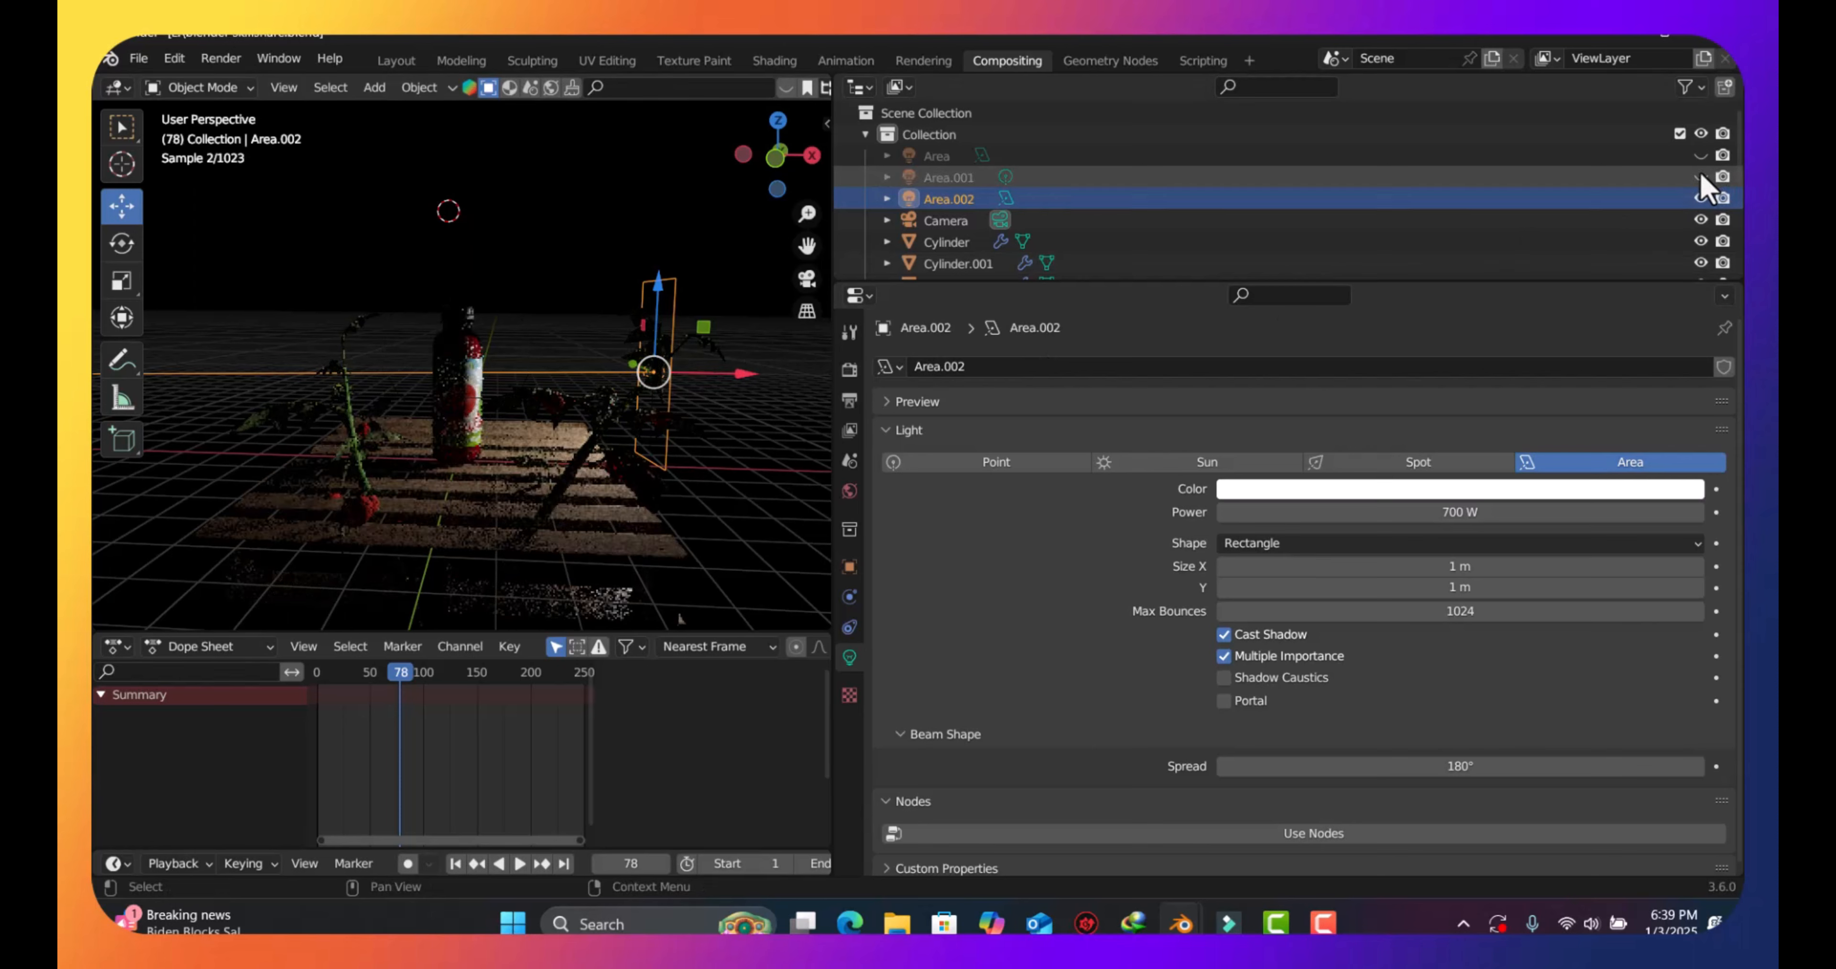
left_click(1701, 198)
left_click(1700, 155)
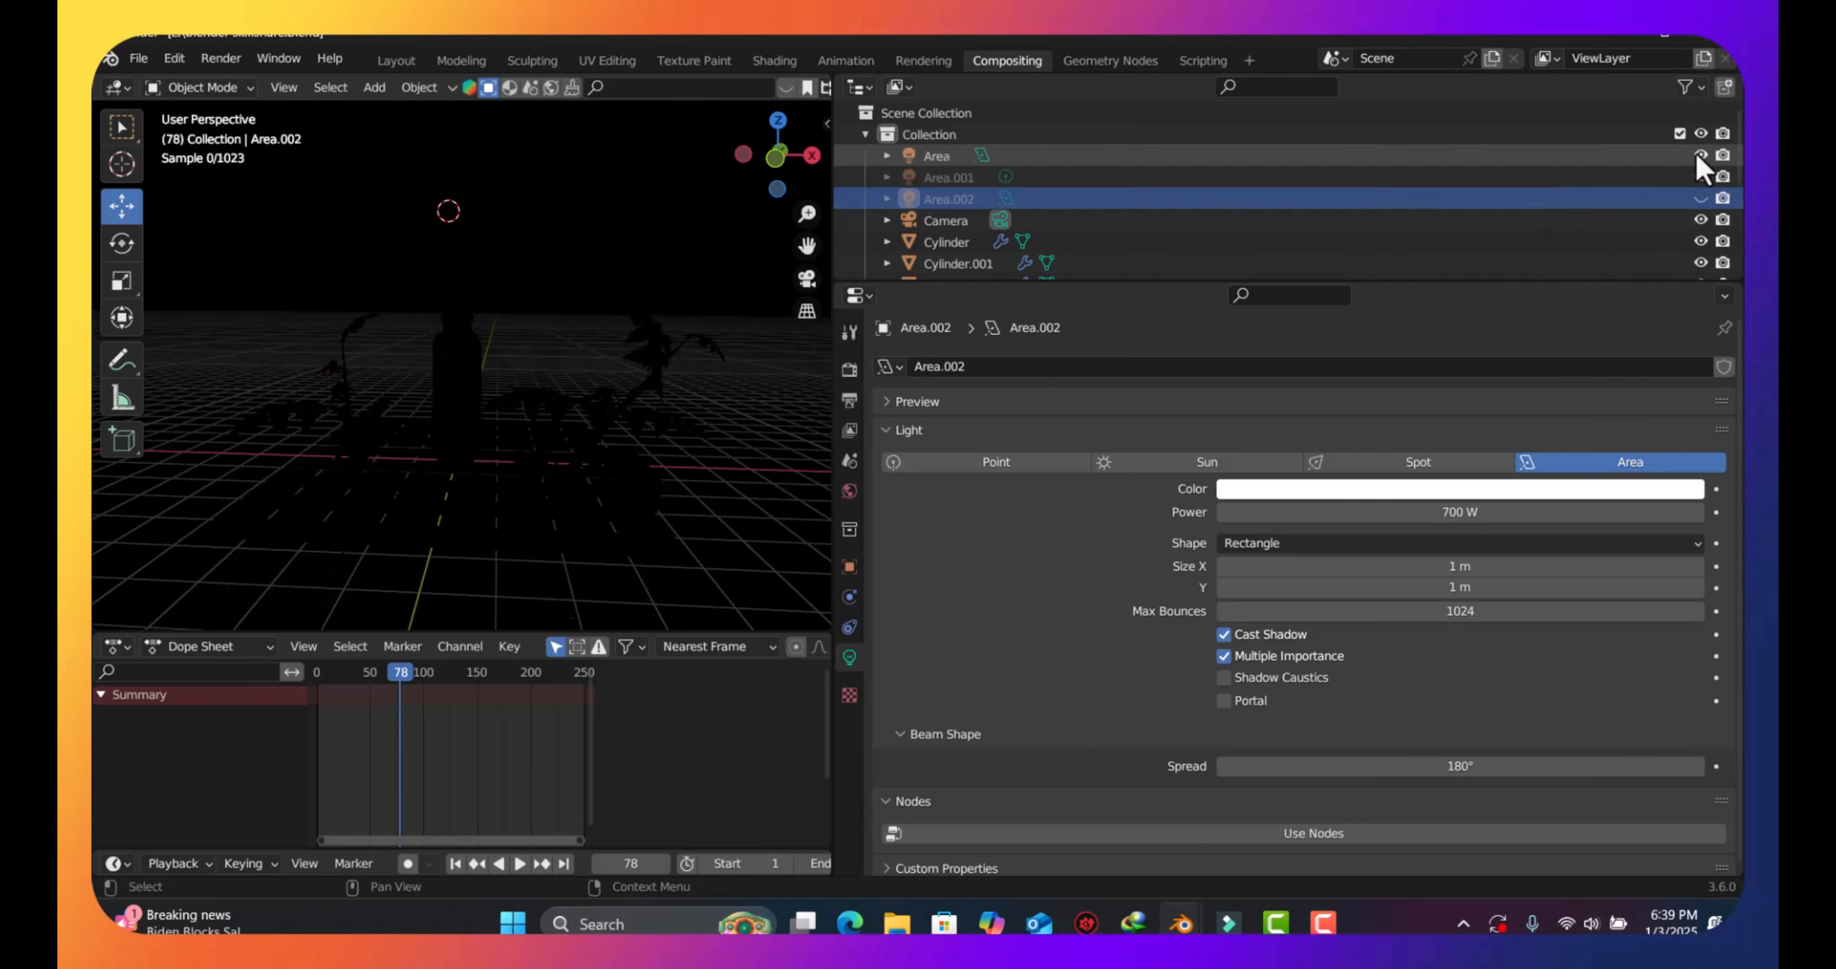
Select the overhead light Area and examine its placement above the bottle in camera and perspective views
key("KP_0")
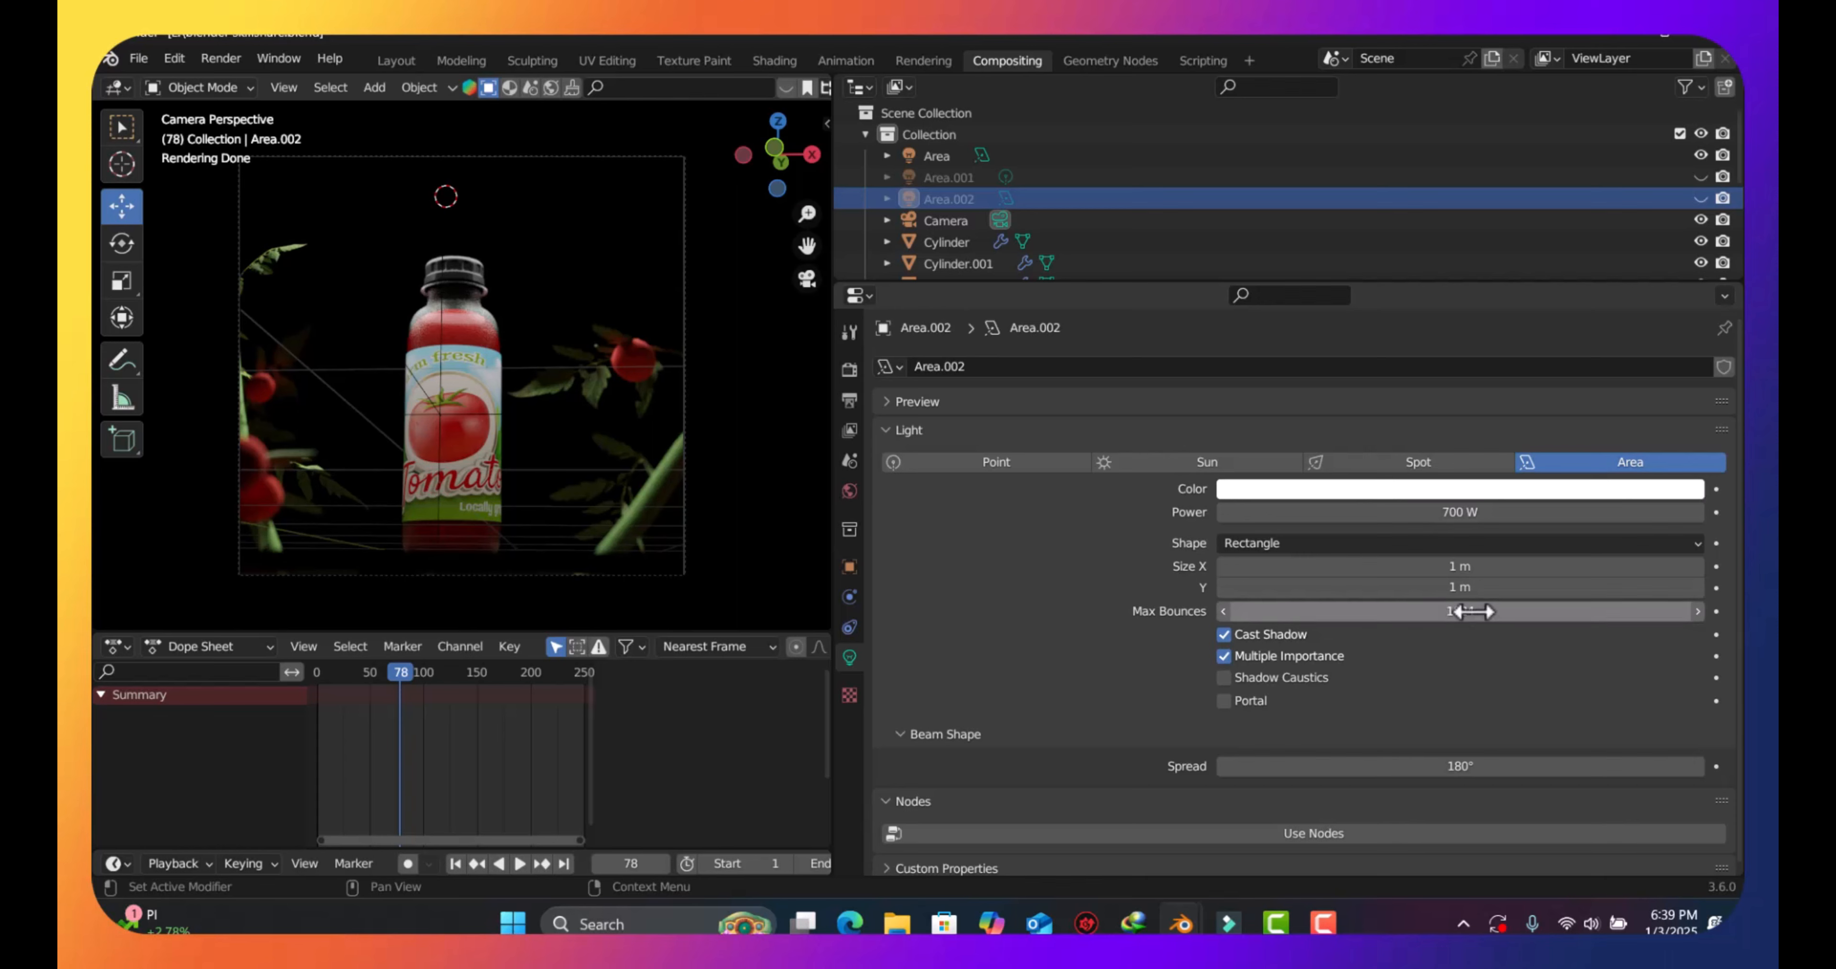
left_click_drag(807, 167, 800, 207)
scroll(659, 323, "down", 4)
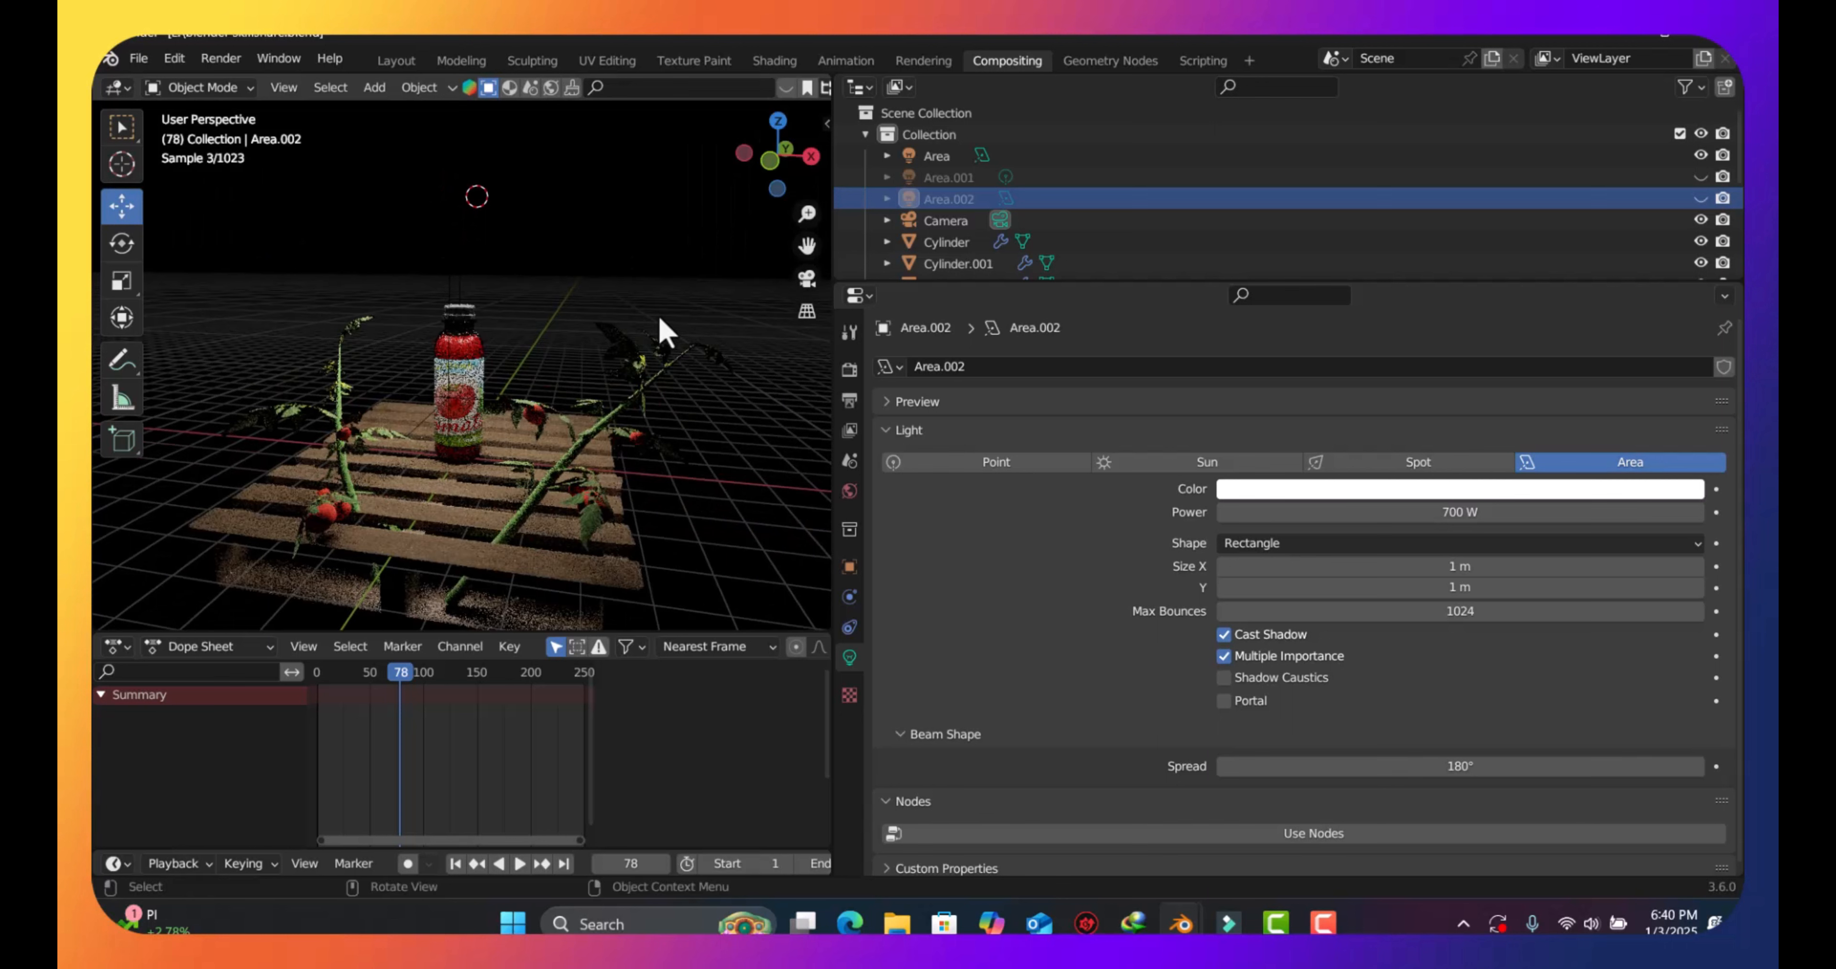
left_click(468, 291)
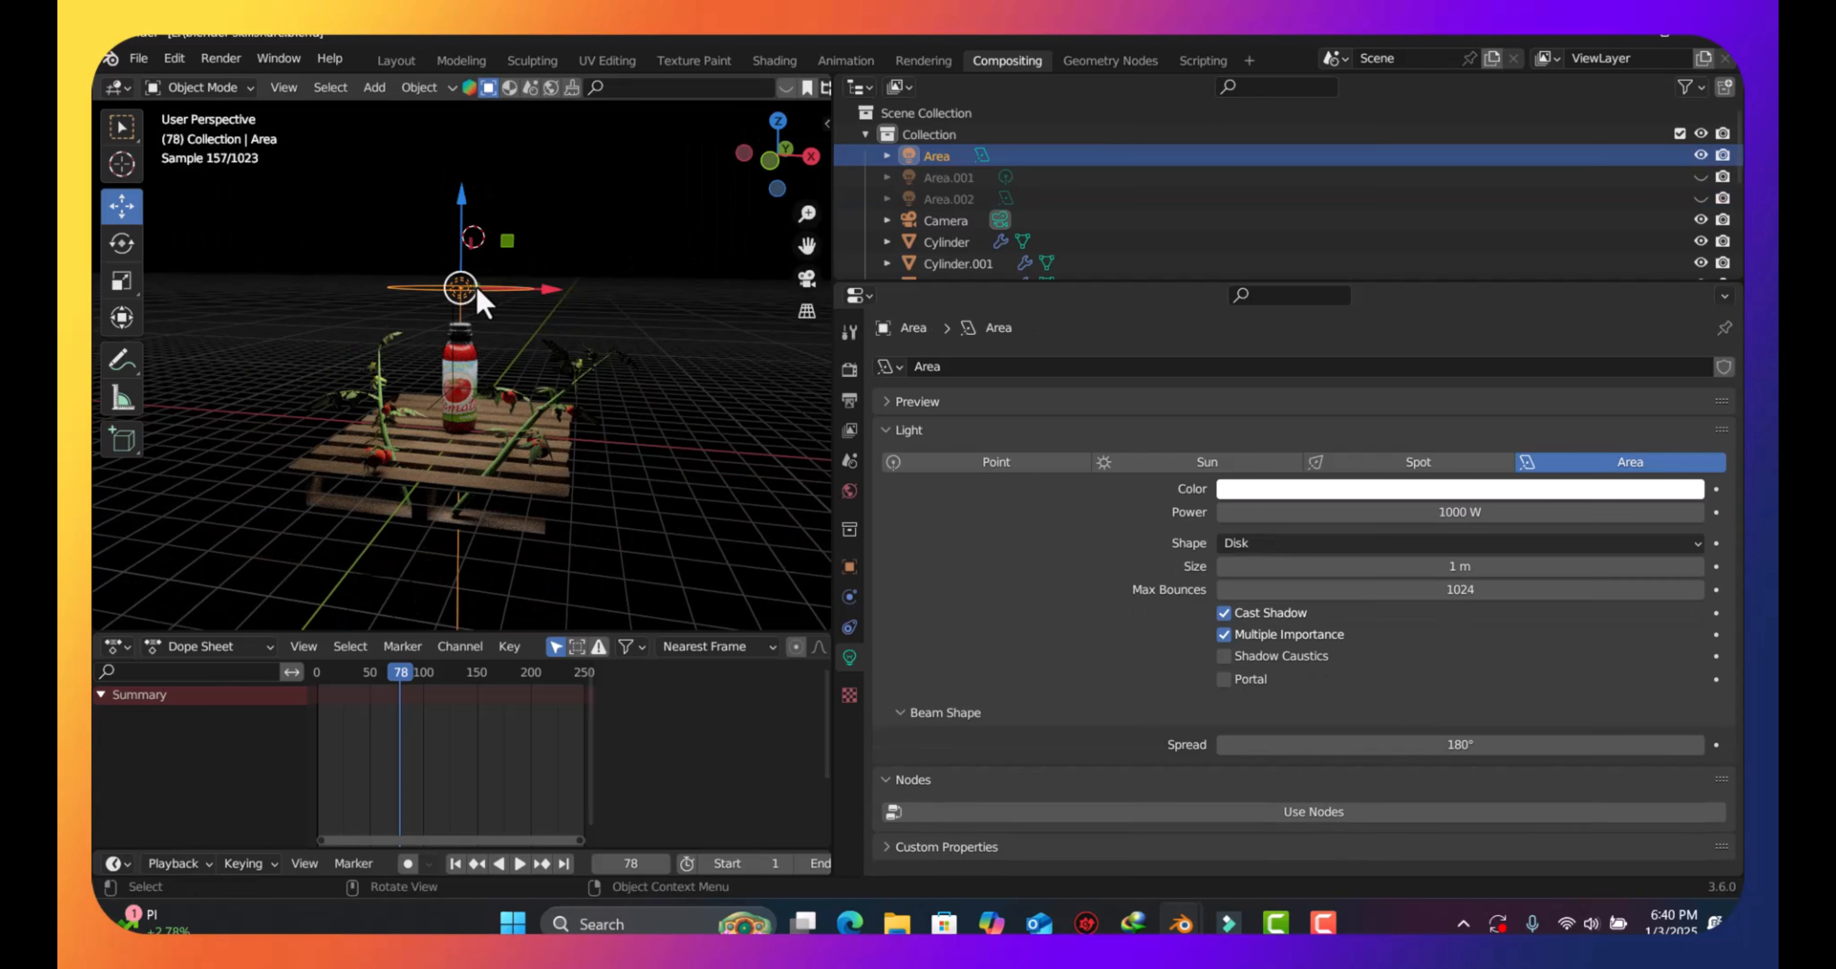
key("shift+a")
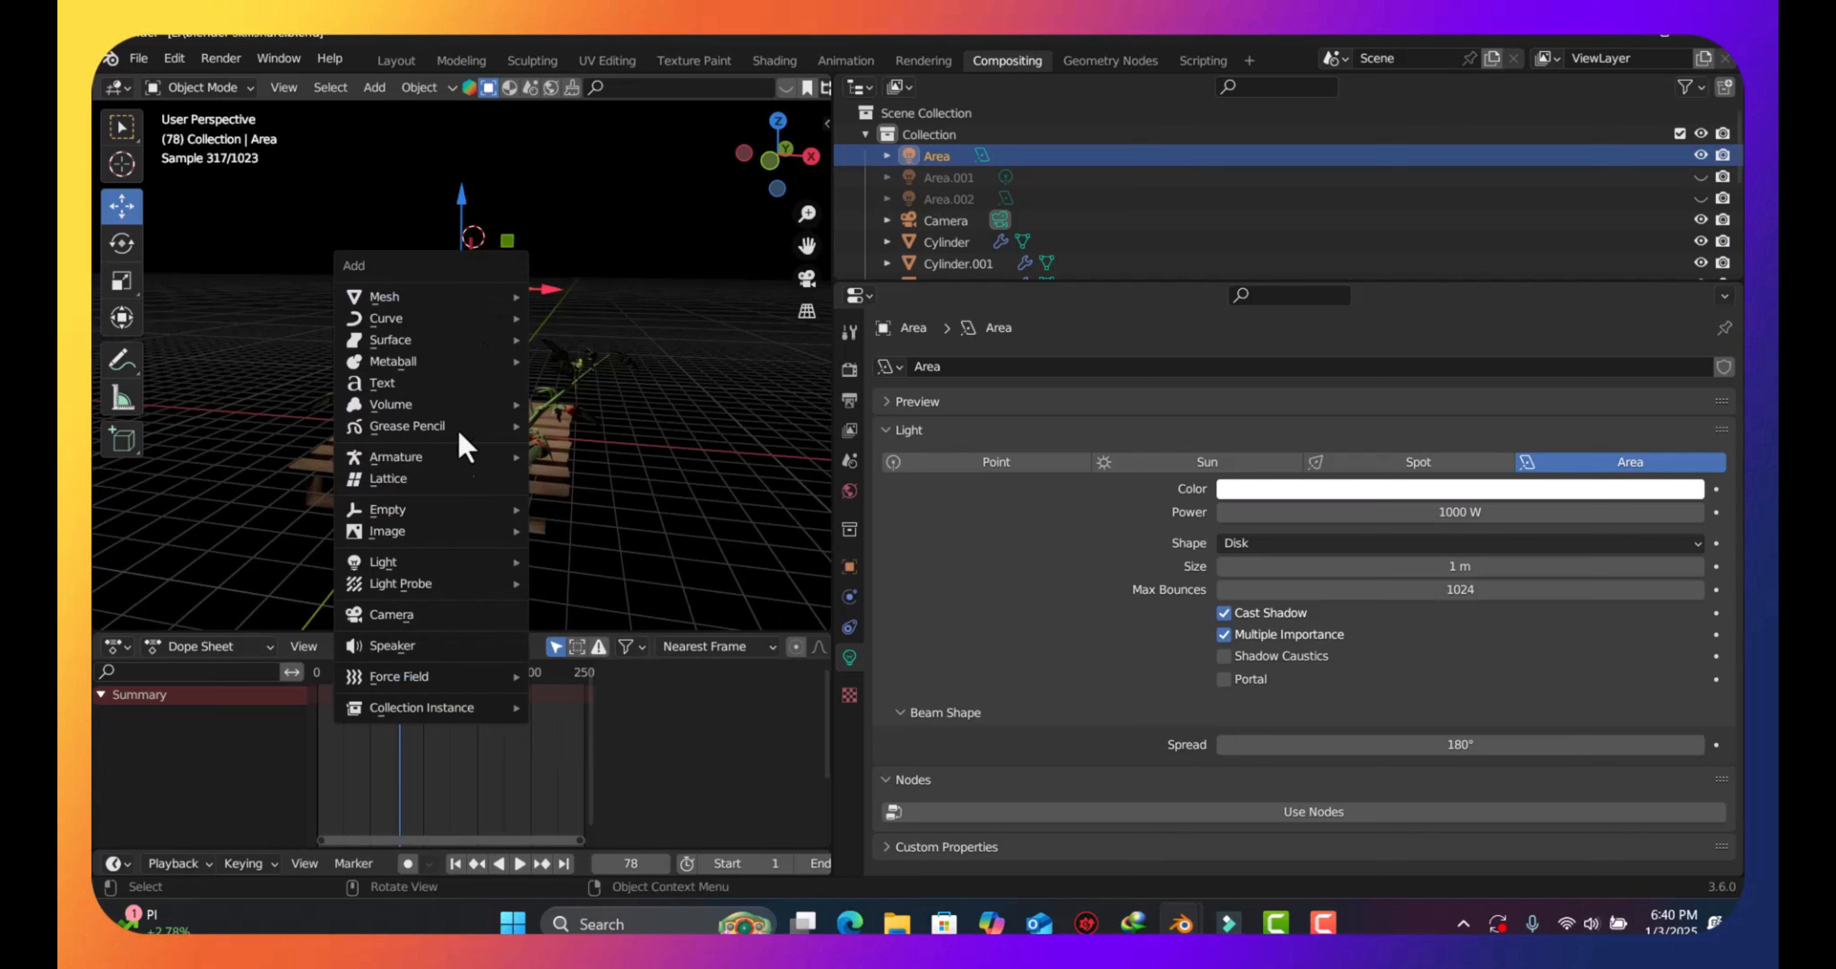
mouse_move(465, 566)
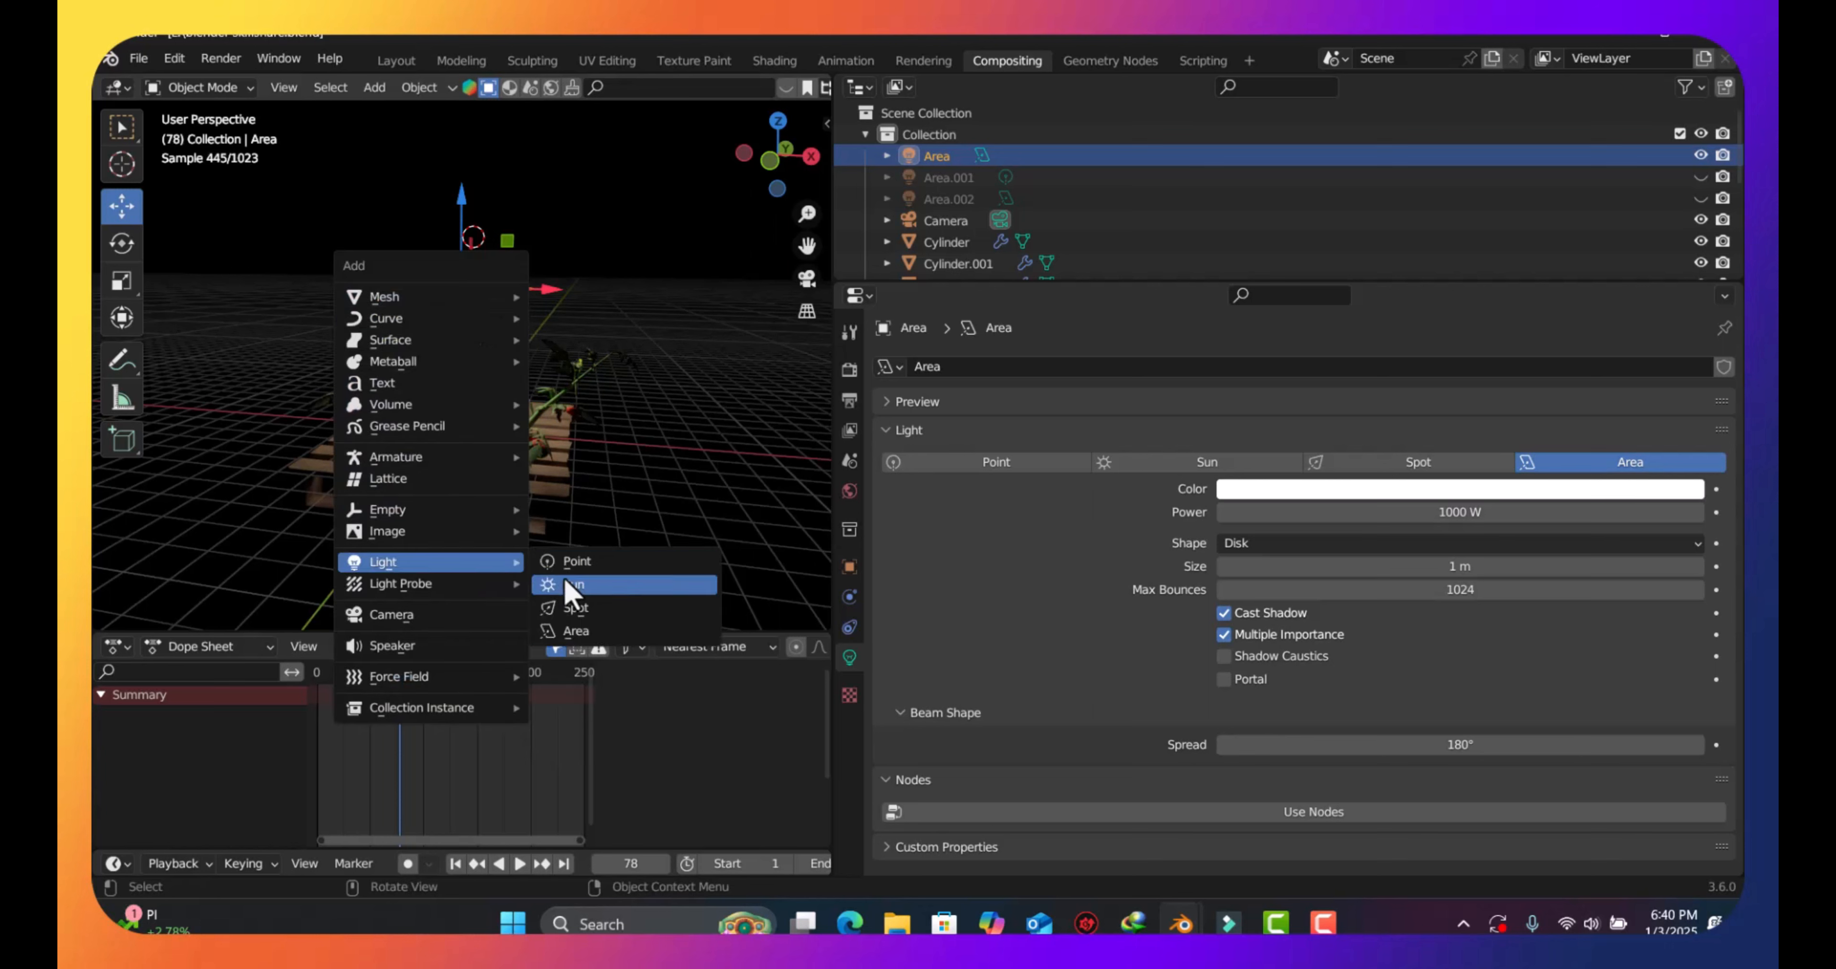
left_click(602, 632)
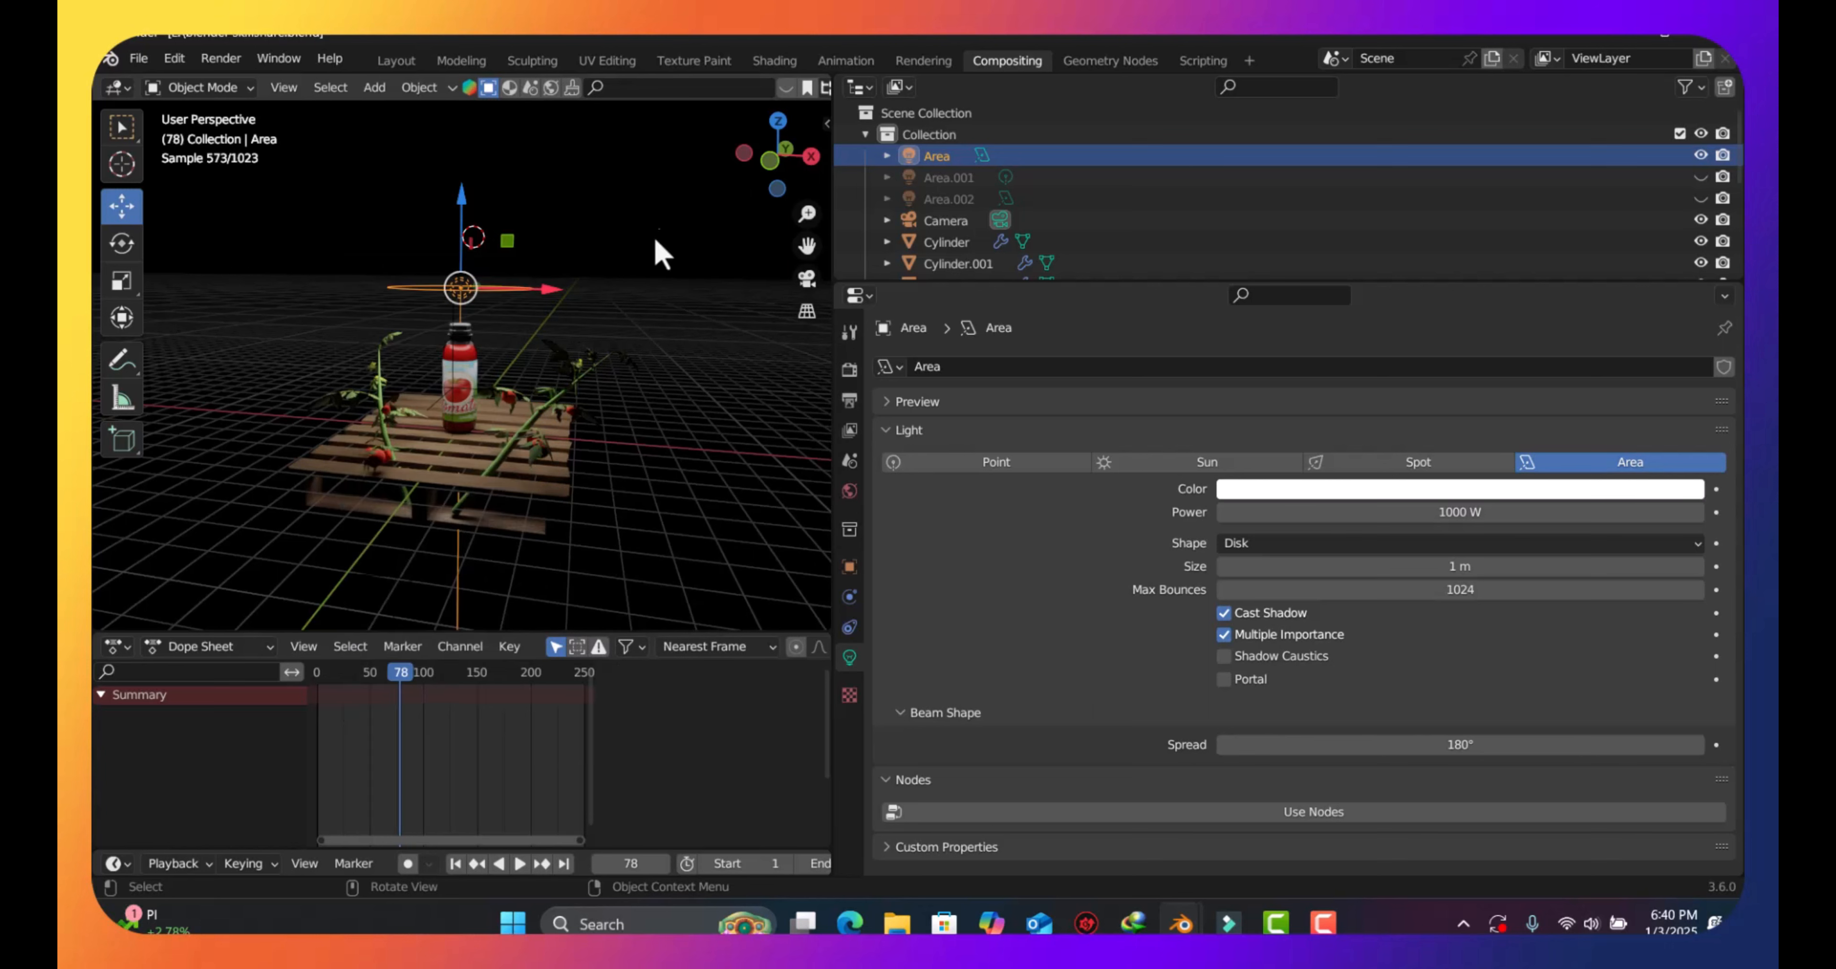
Return to the camera view and show the lights Area.001 and Area.002 in the viewport again
key("KP_0")
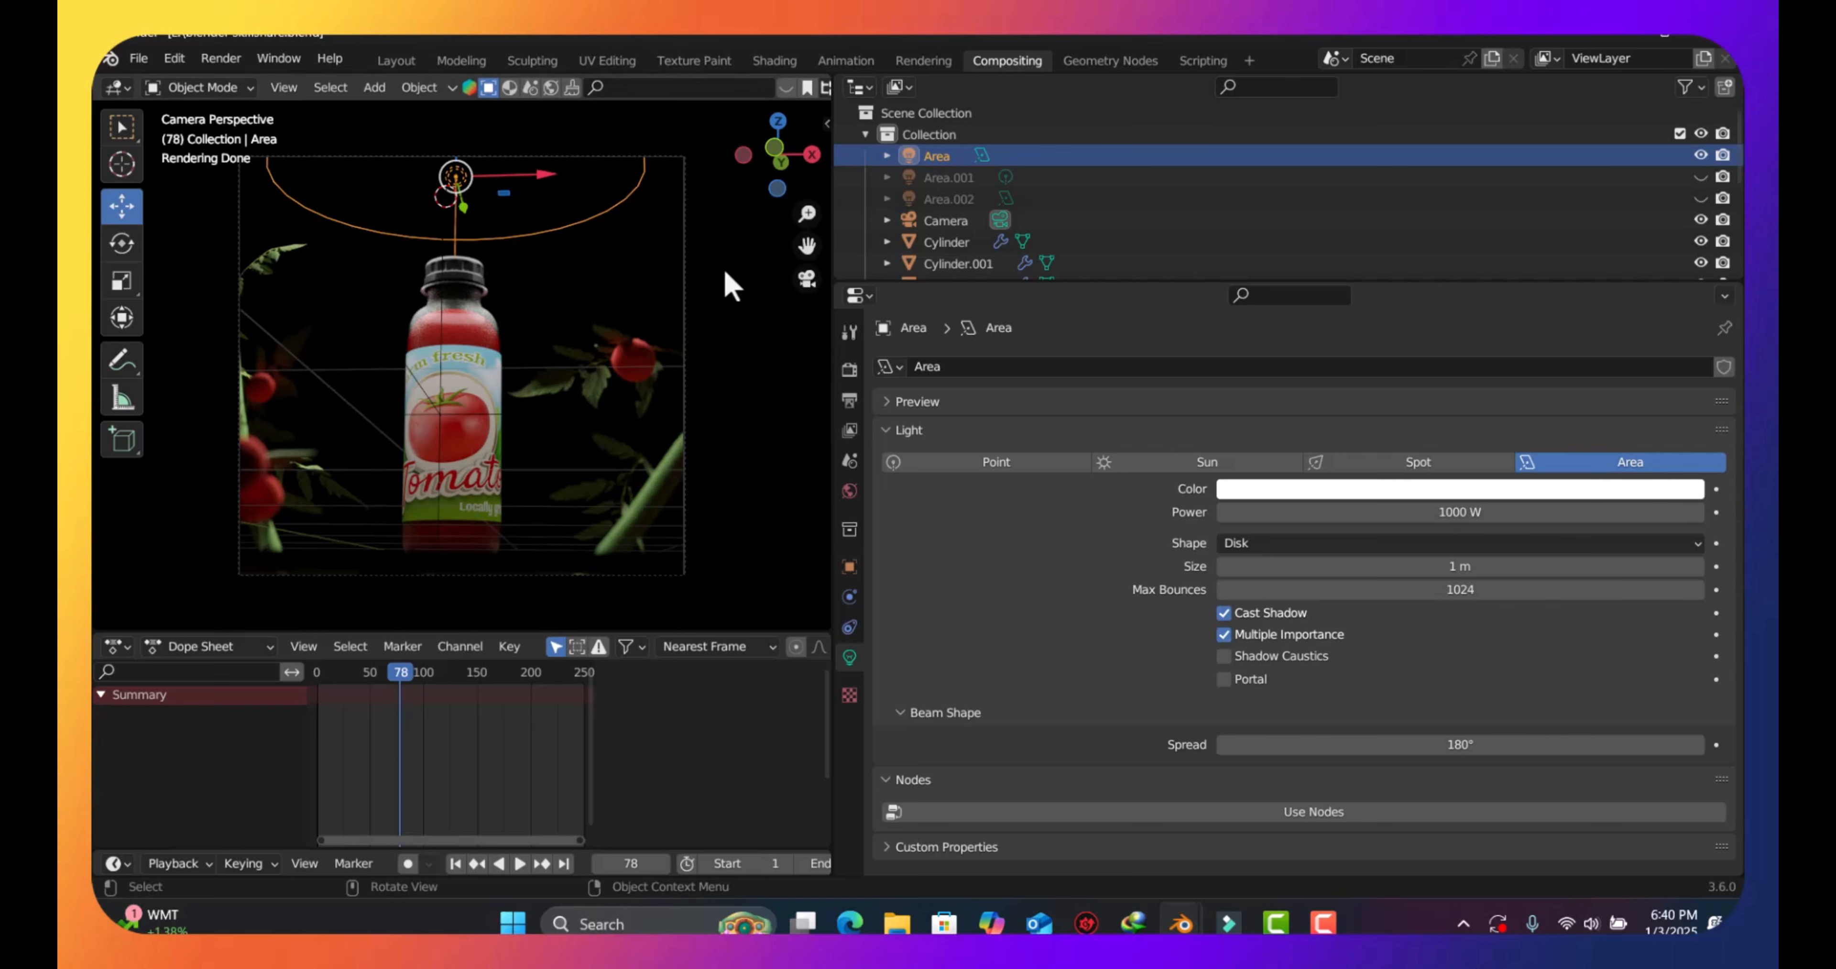
left_click(1699, 176)
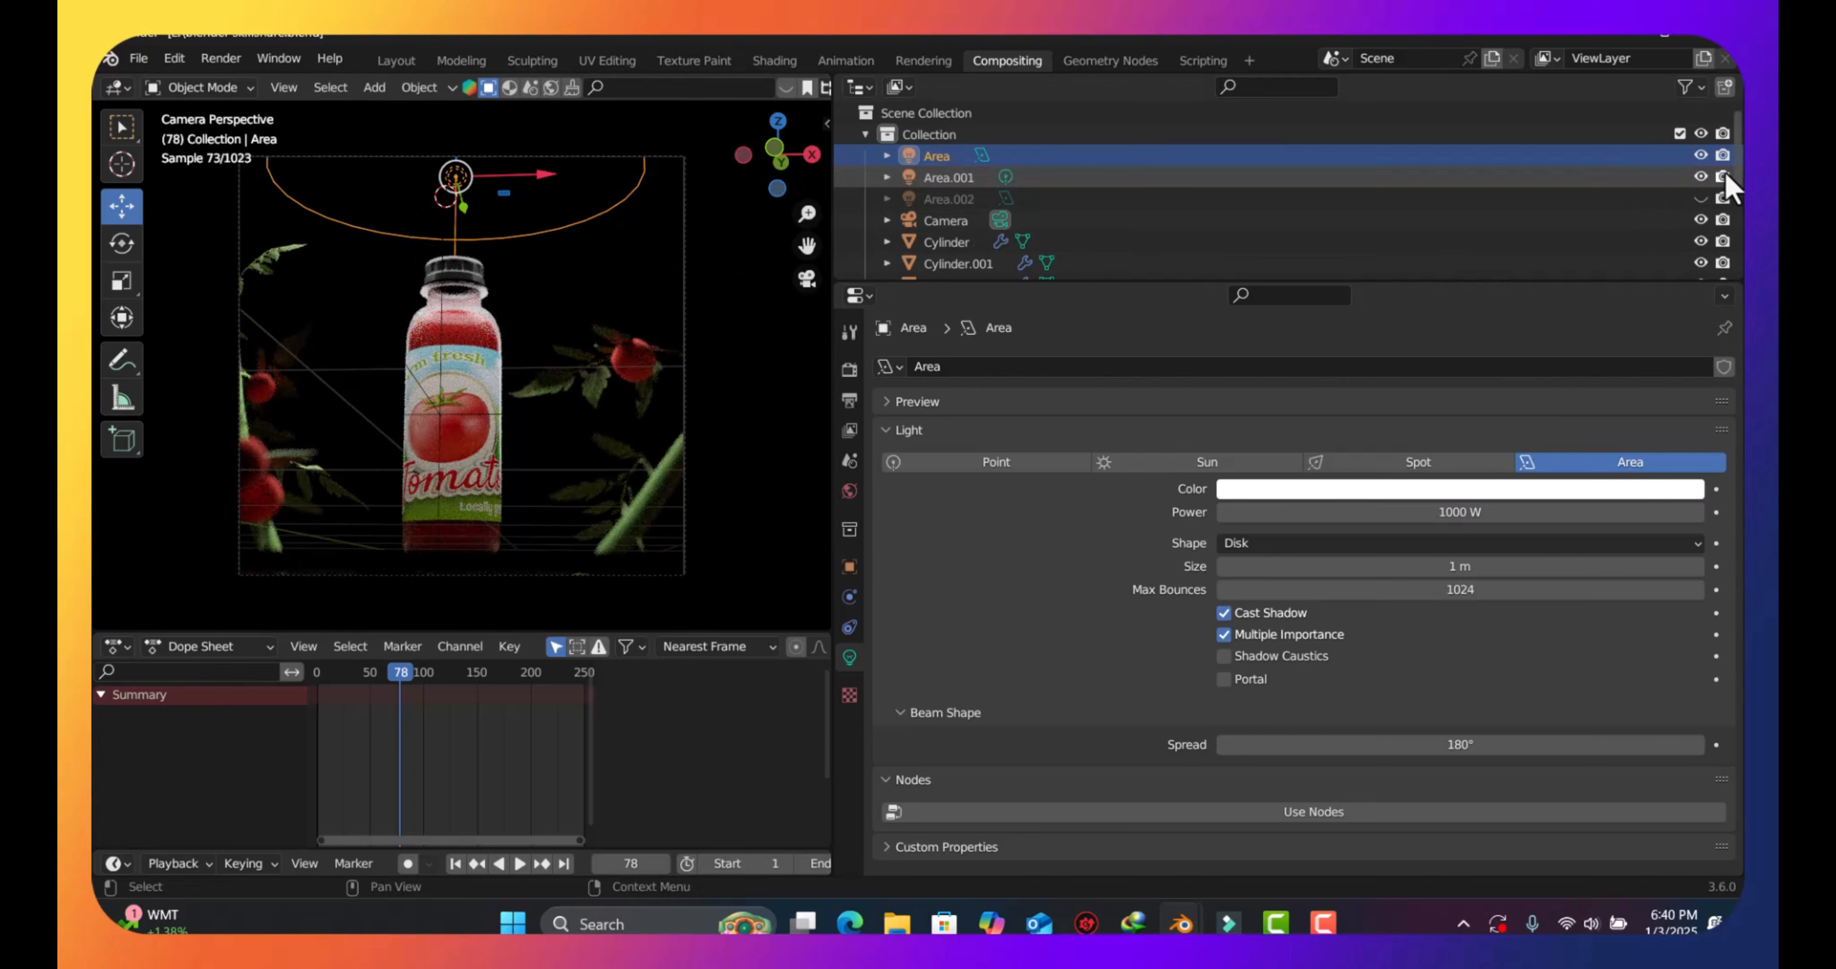
left_click(1702, 196)
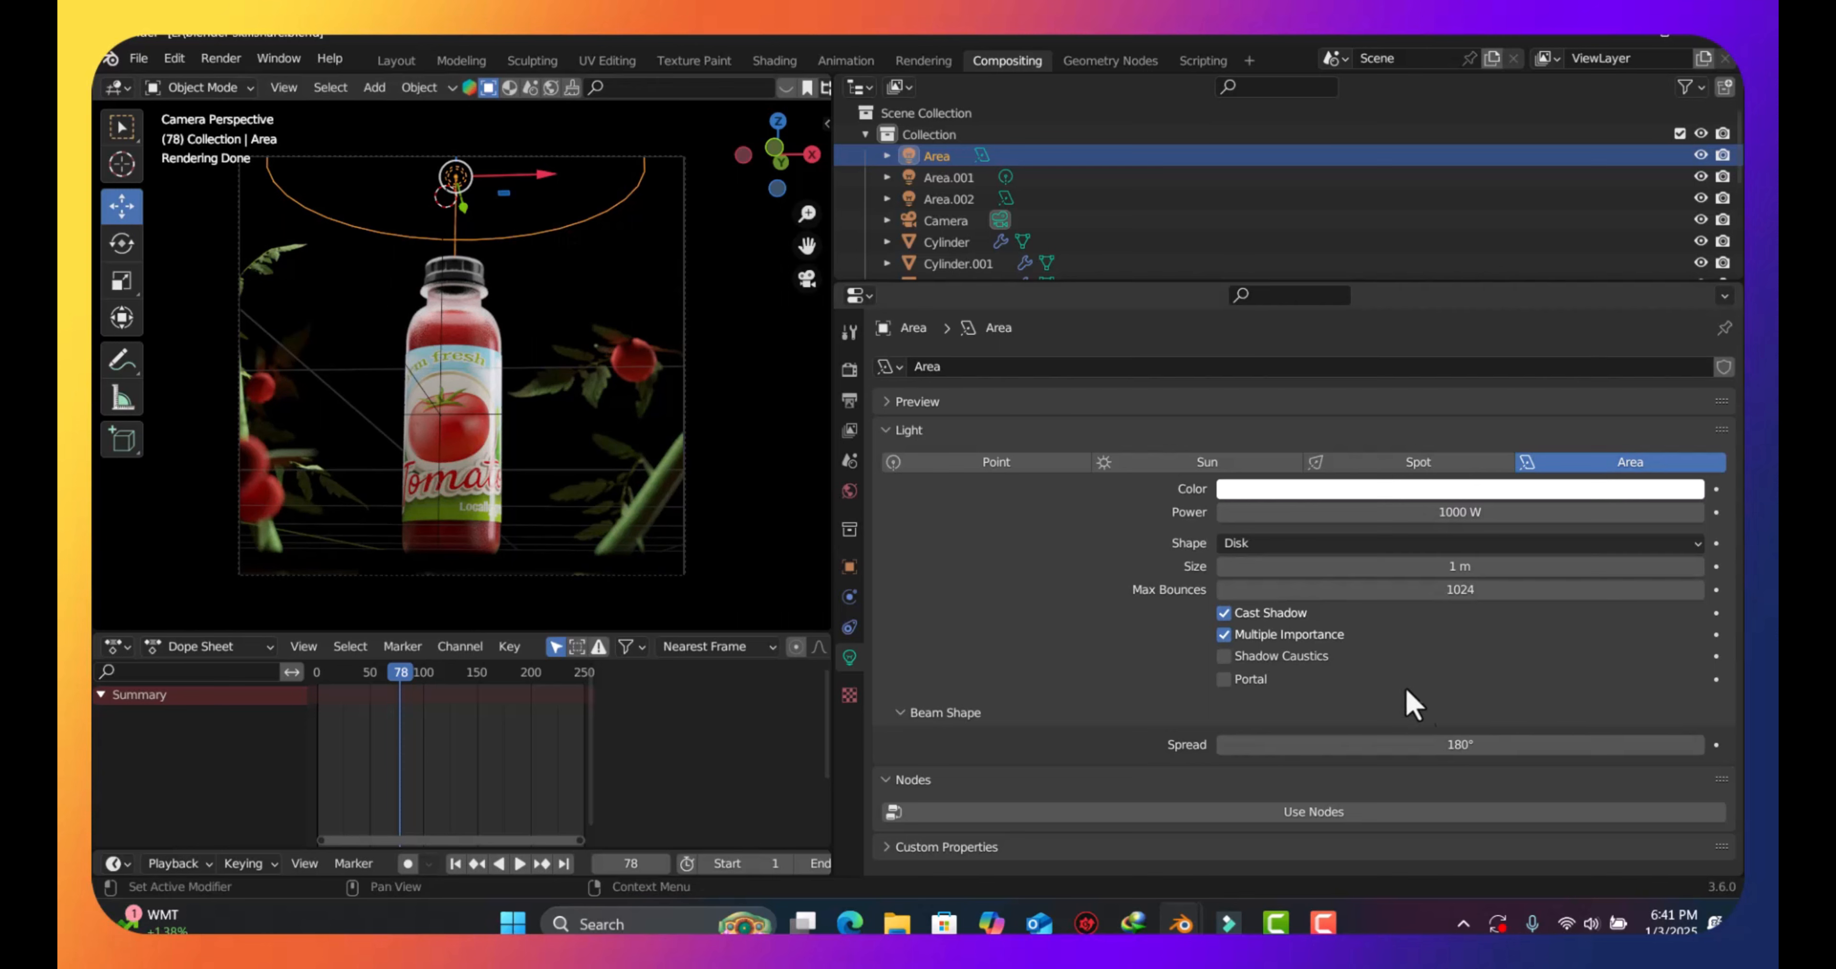
Examine the combined setup of all three lights around the bottle from the side and through the camera
left_click(1354, 543)
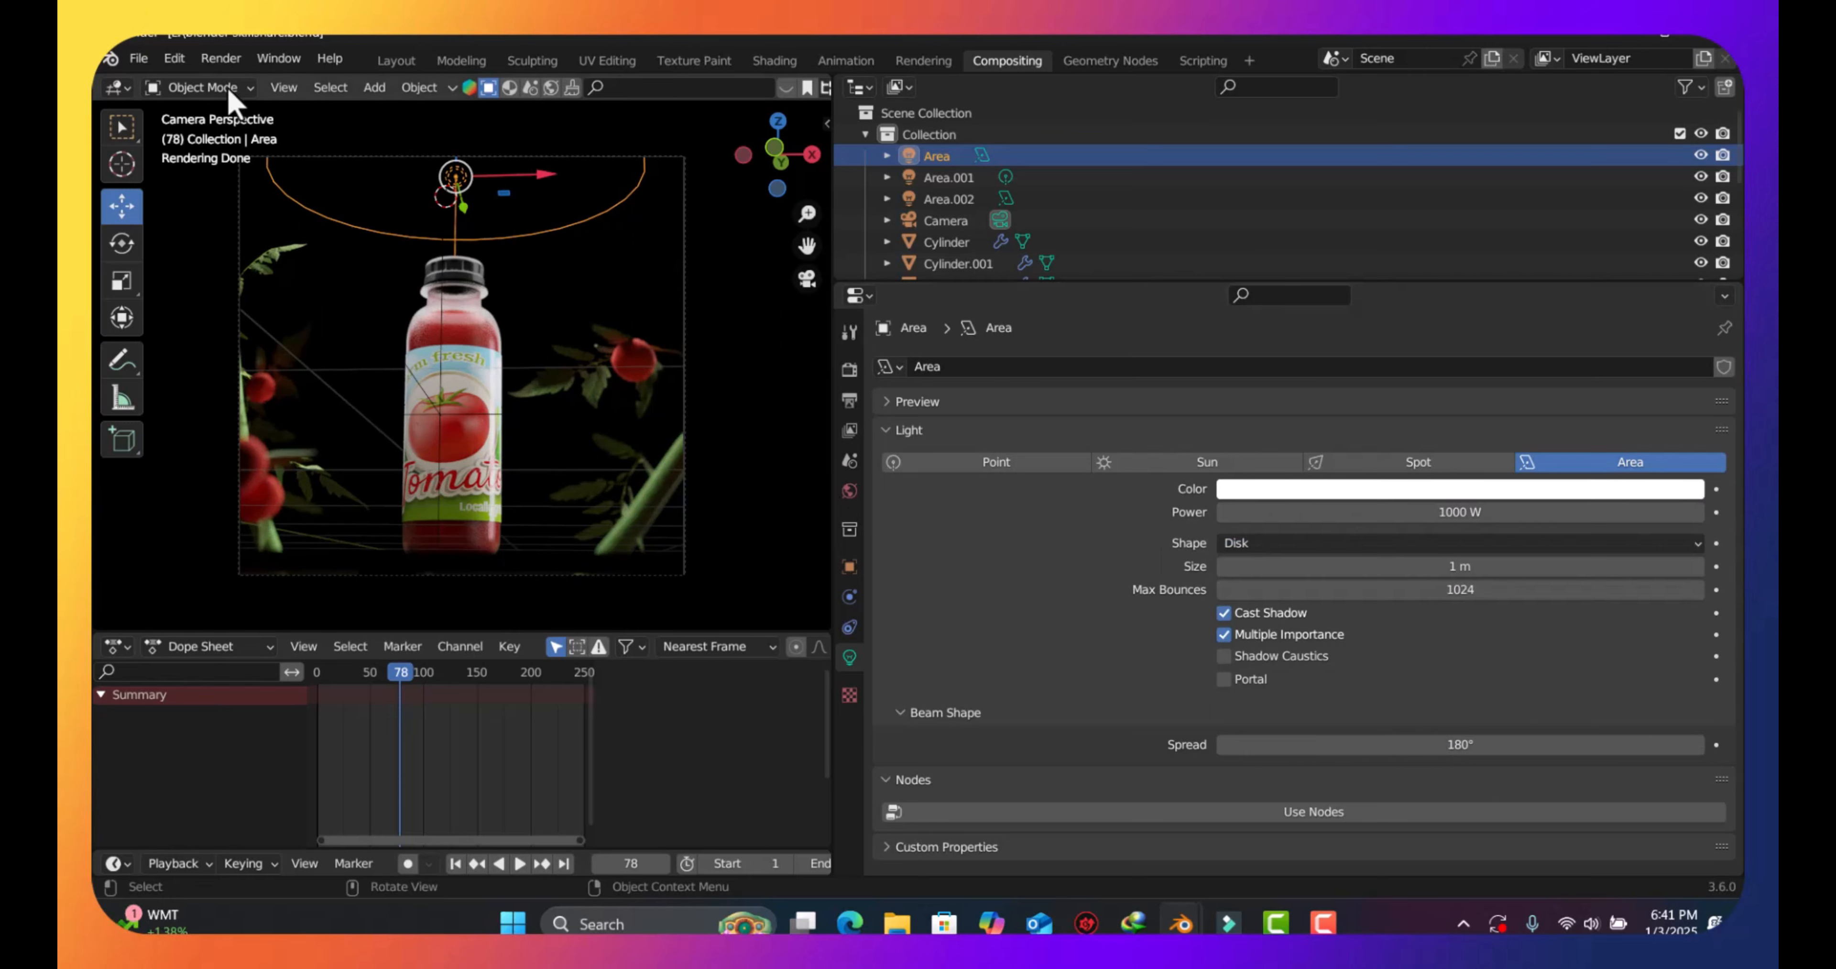
left_click_drag(778, 152, 787, 158)
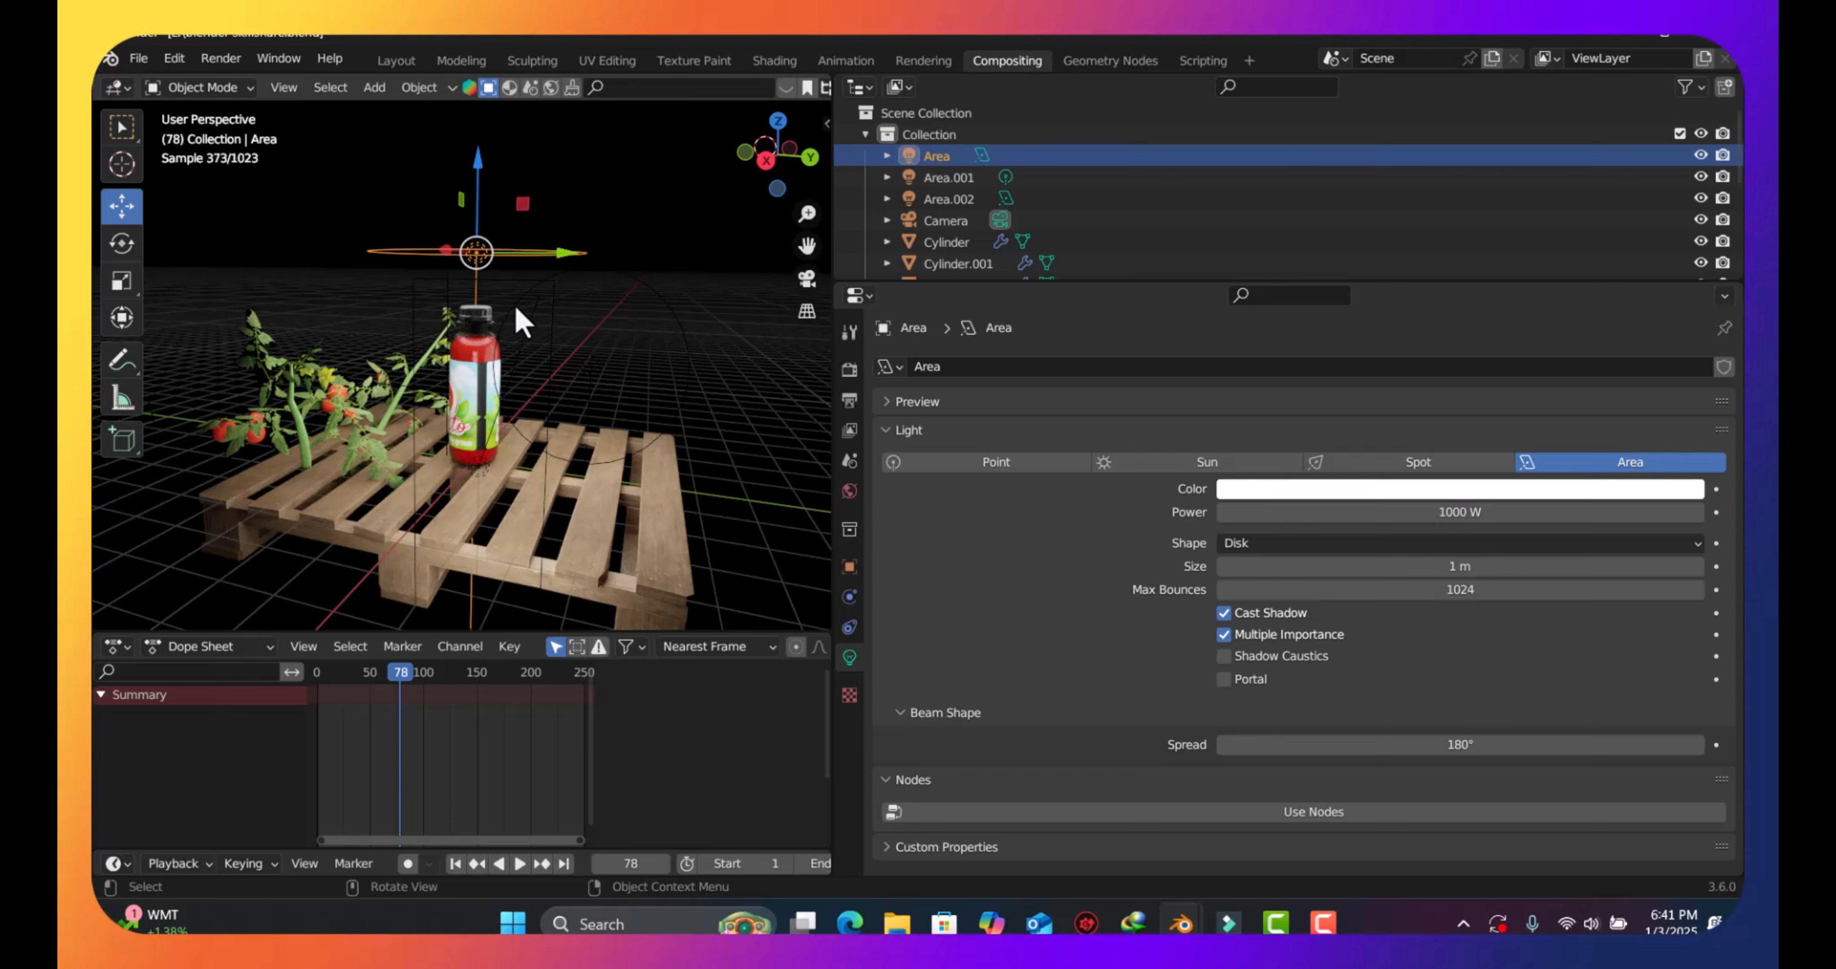
key("KP_0")
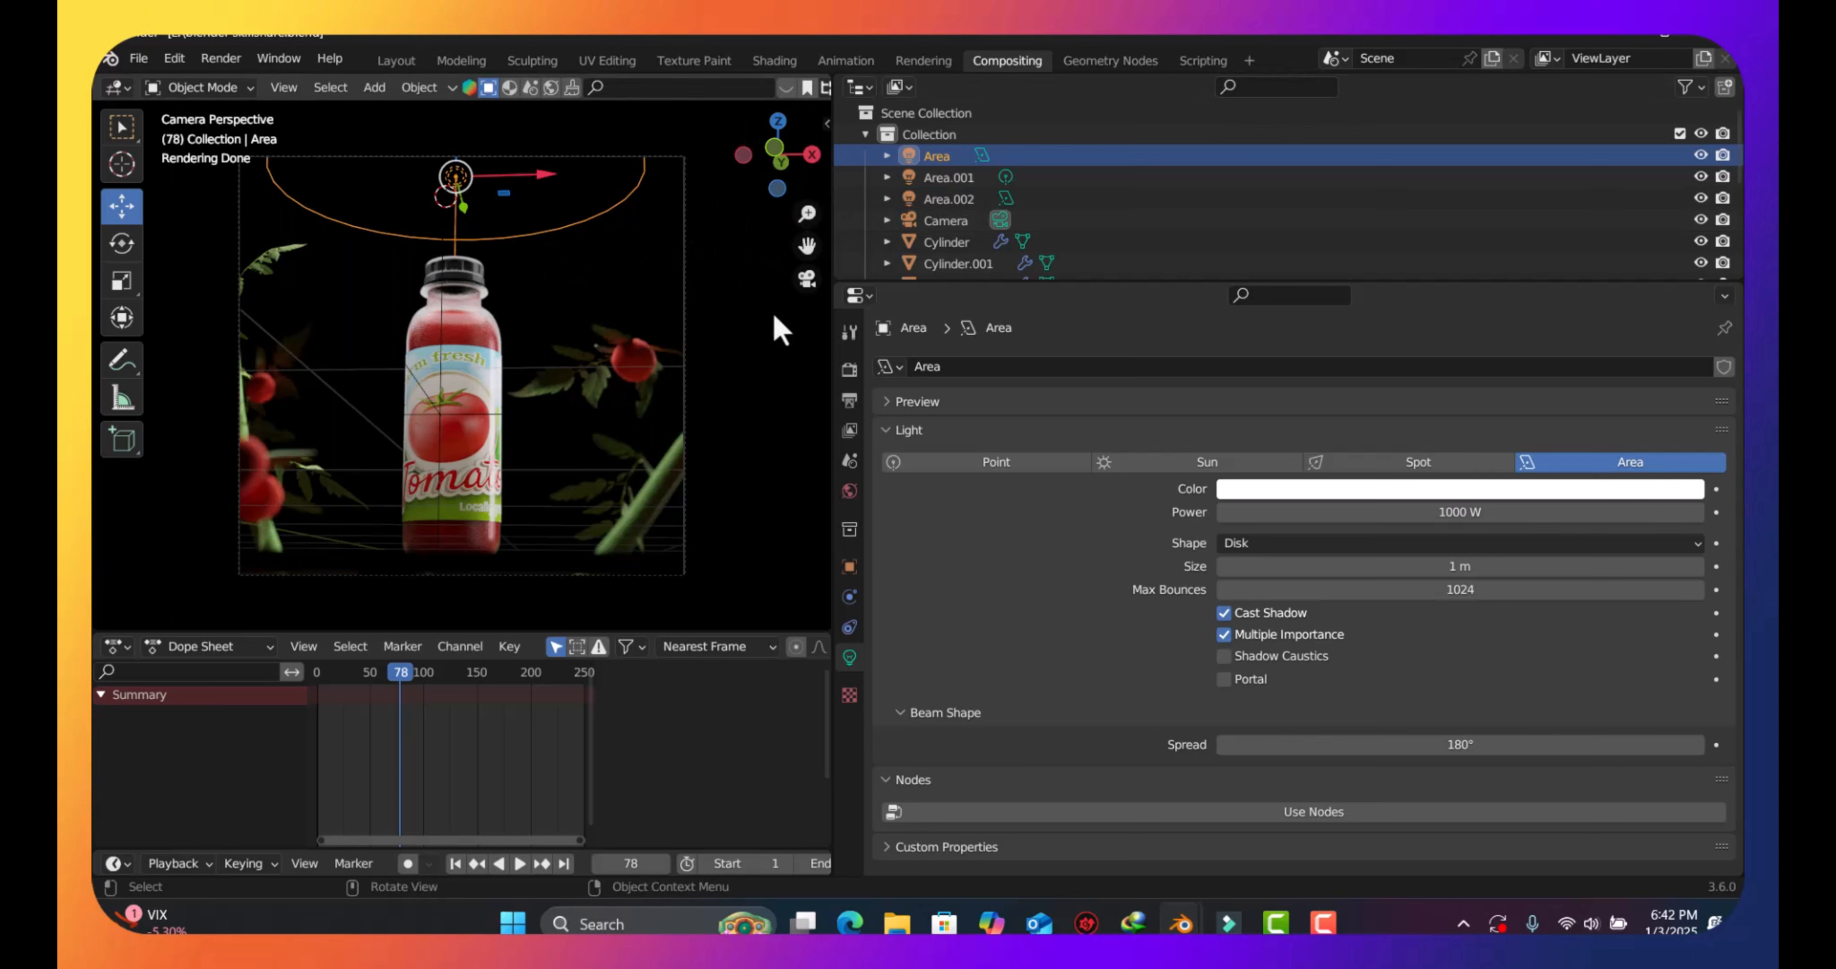
mouse_move(1279, 928)
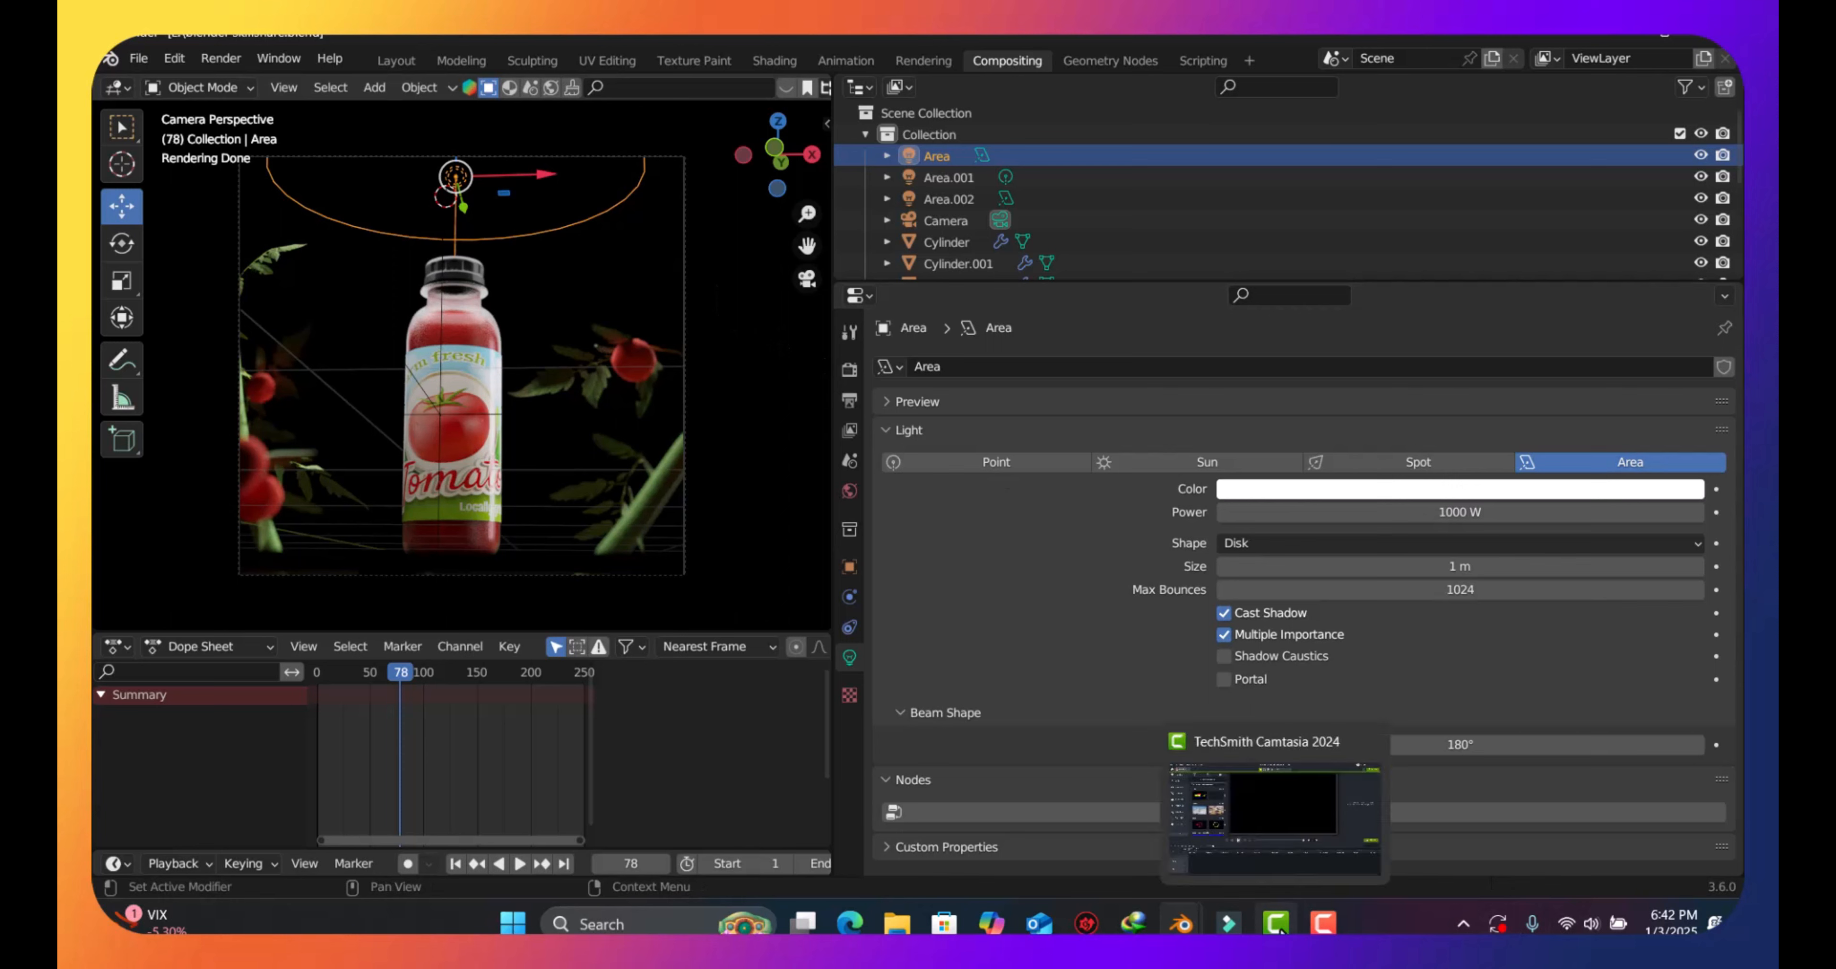
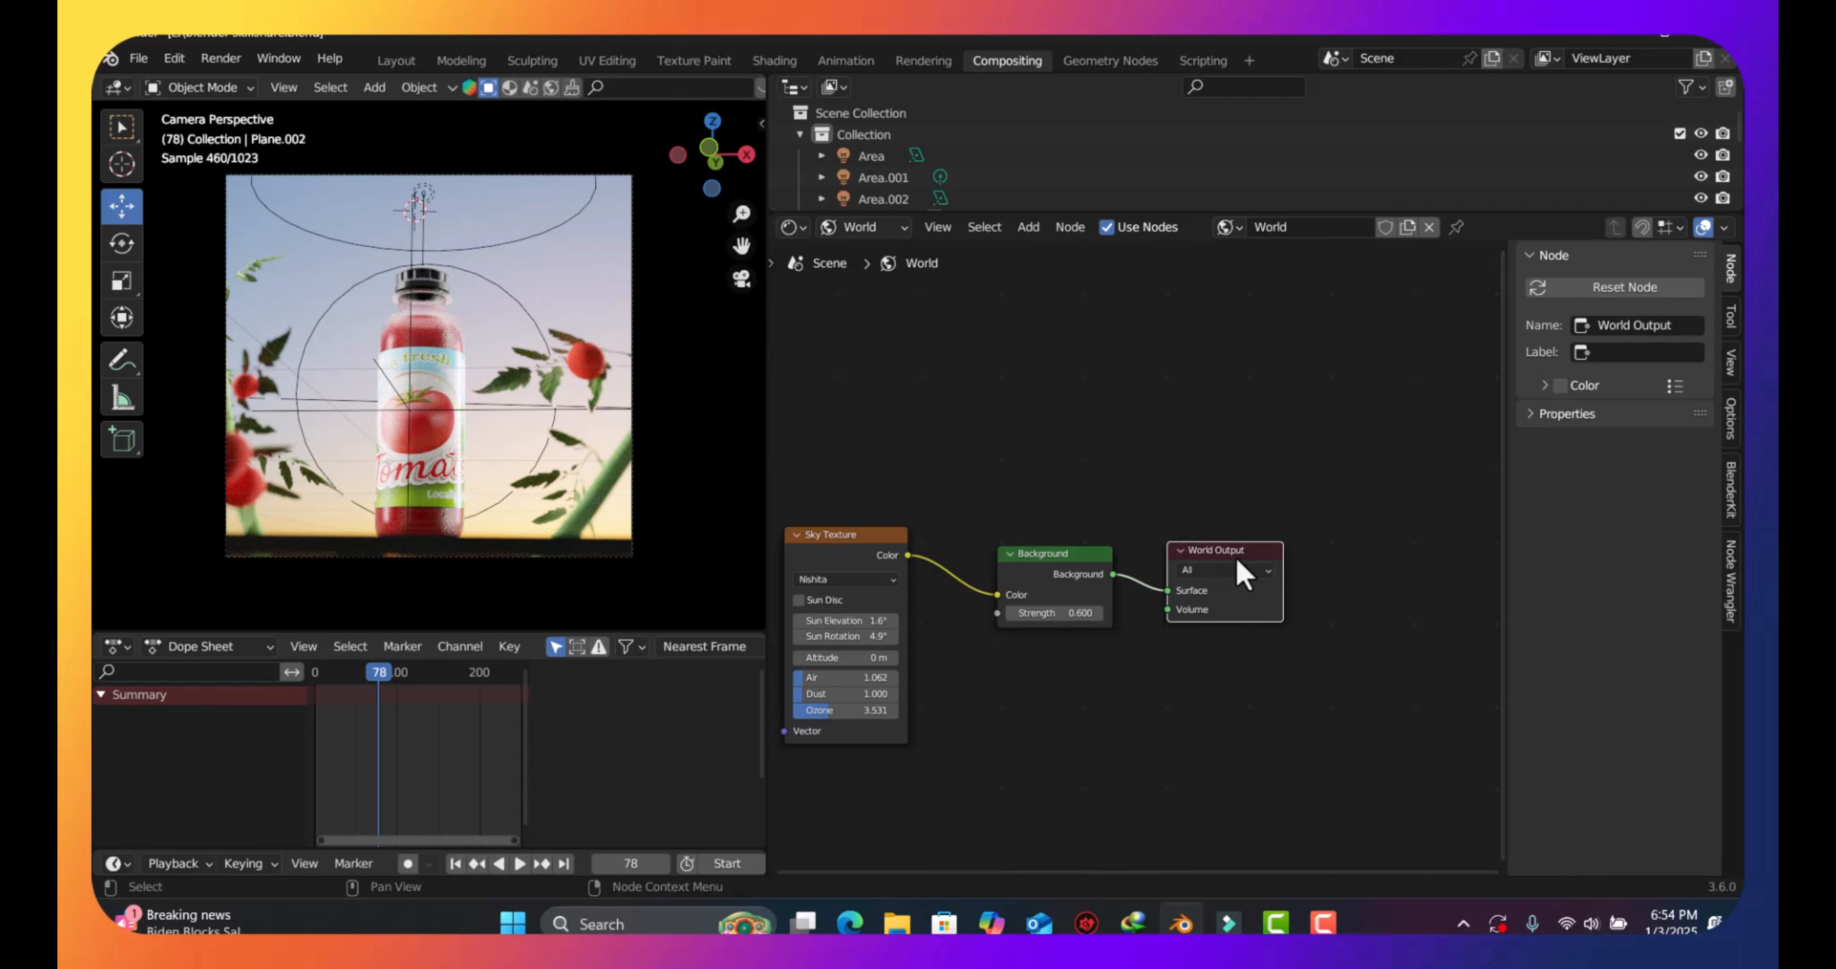
Look at the Object shader nodes, select the bottle, and return the shader editor to the World nodes
left_click(875, 229)
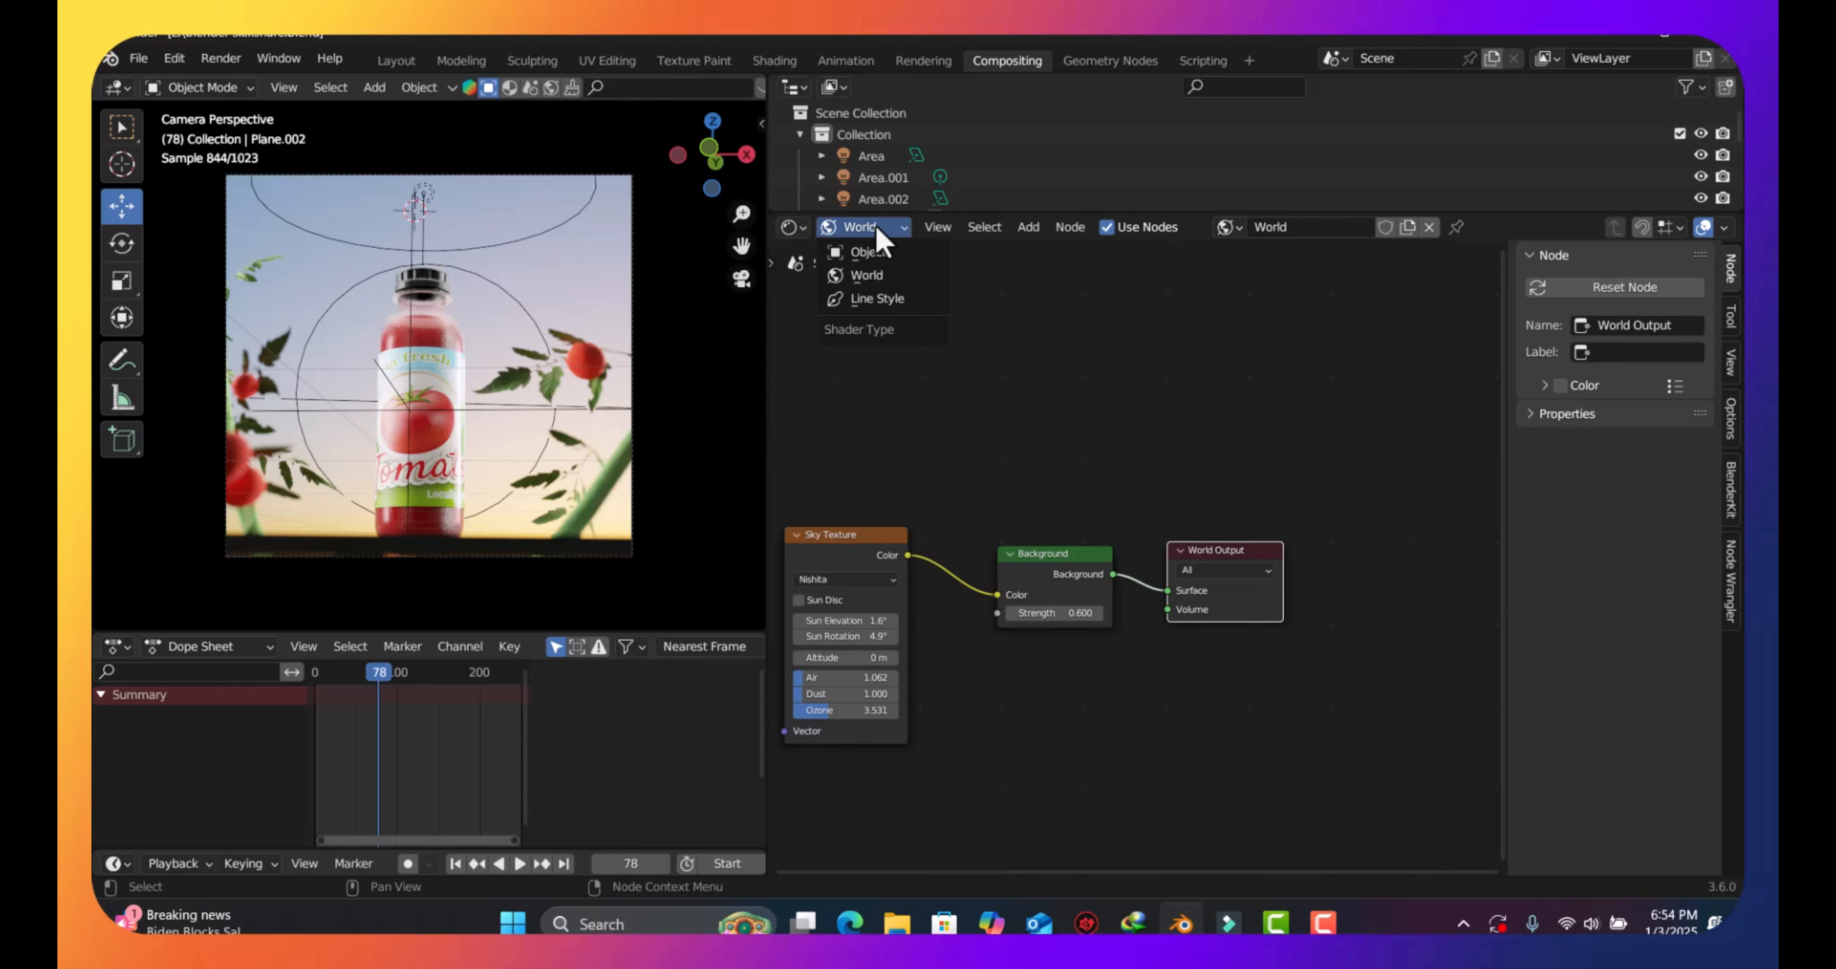
left_click(890, 251)
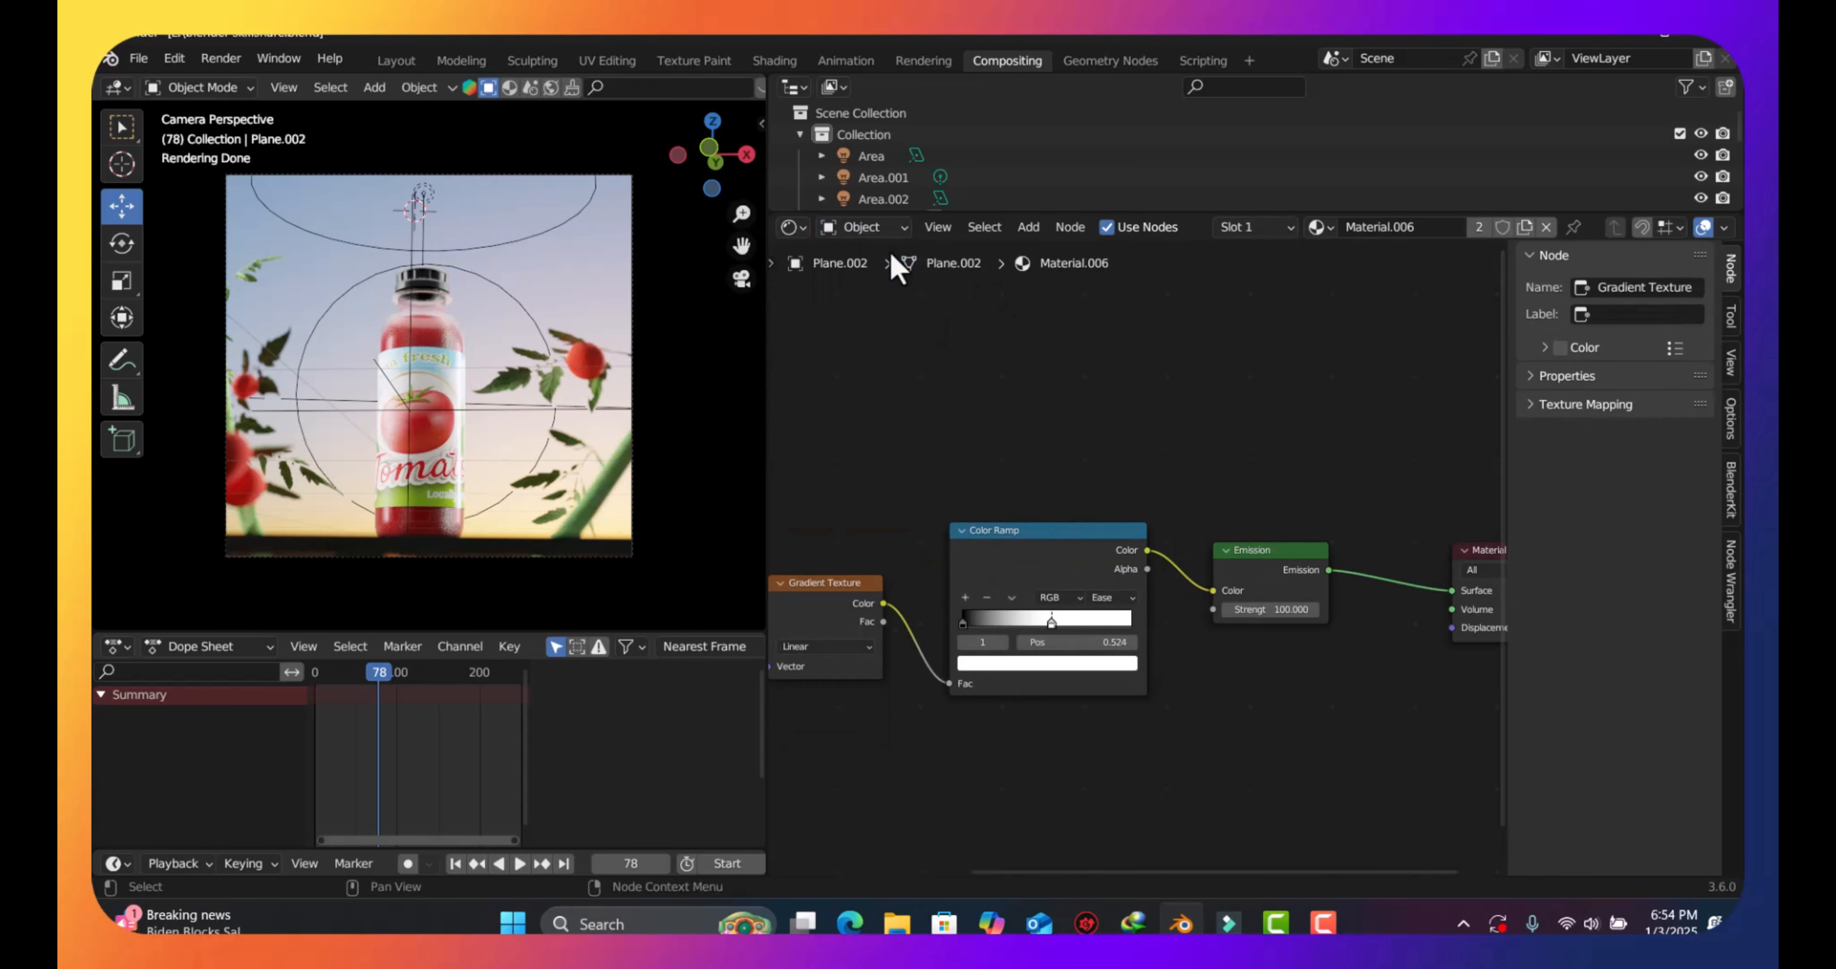
left_click(453, 341)
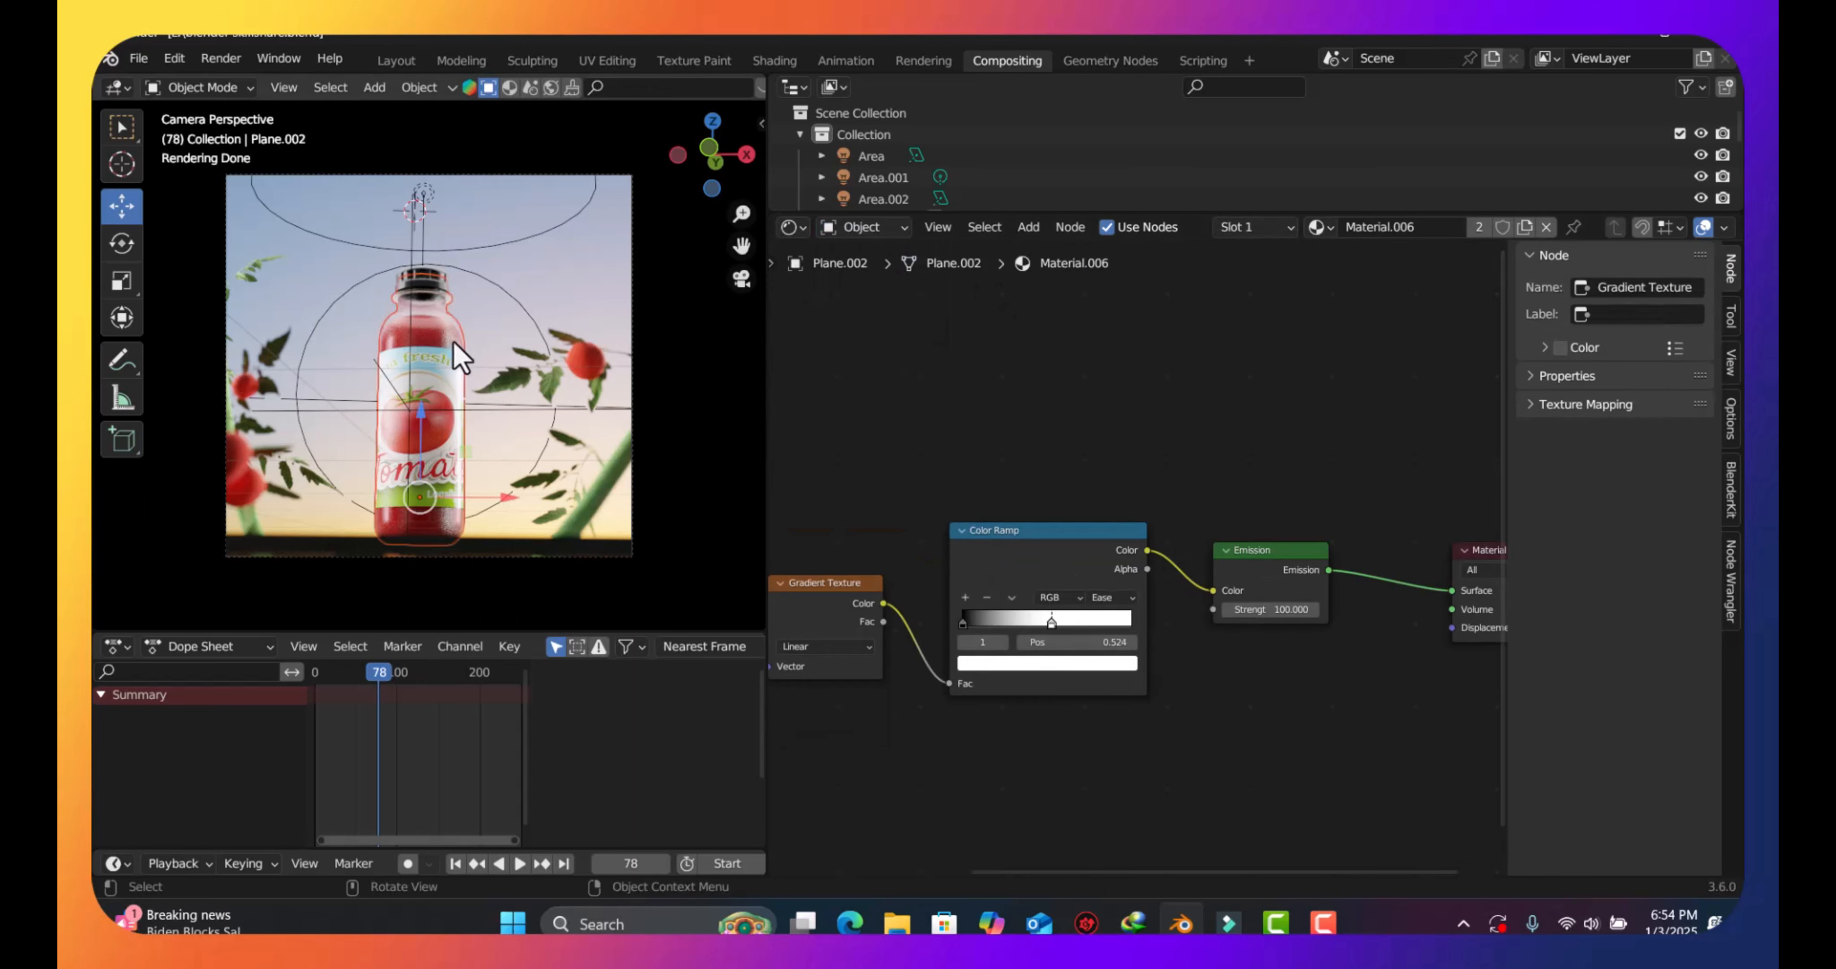
left_click(891, 232)
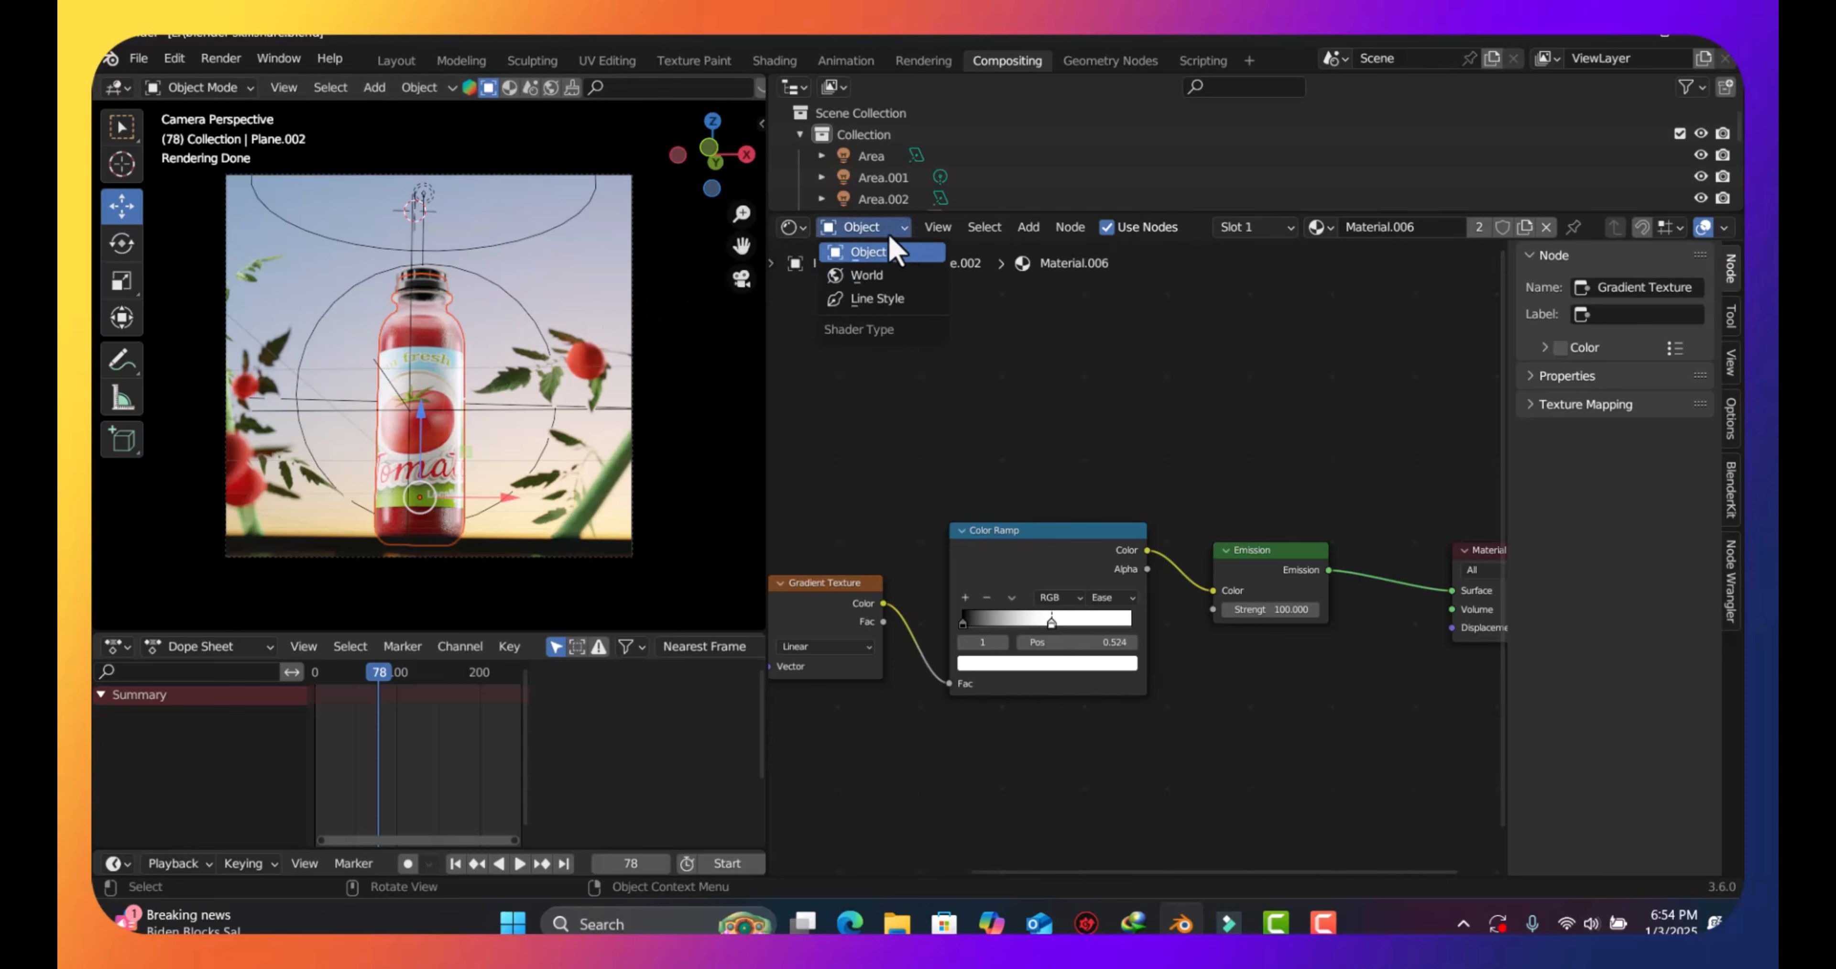
left_click(873, 276)
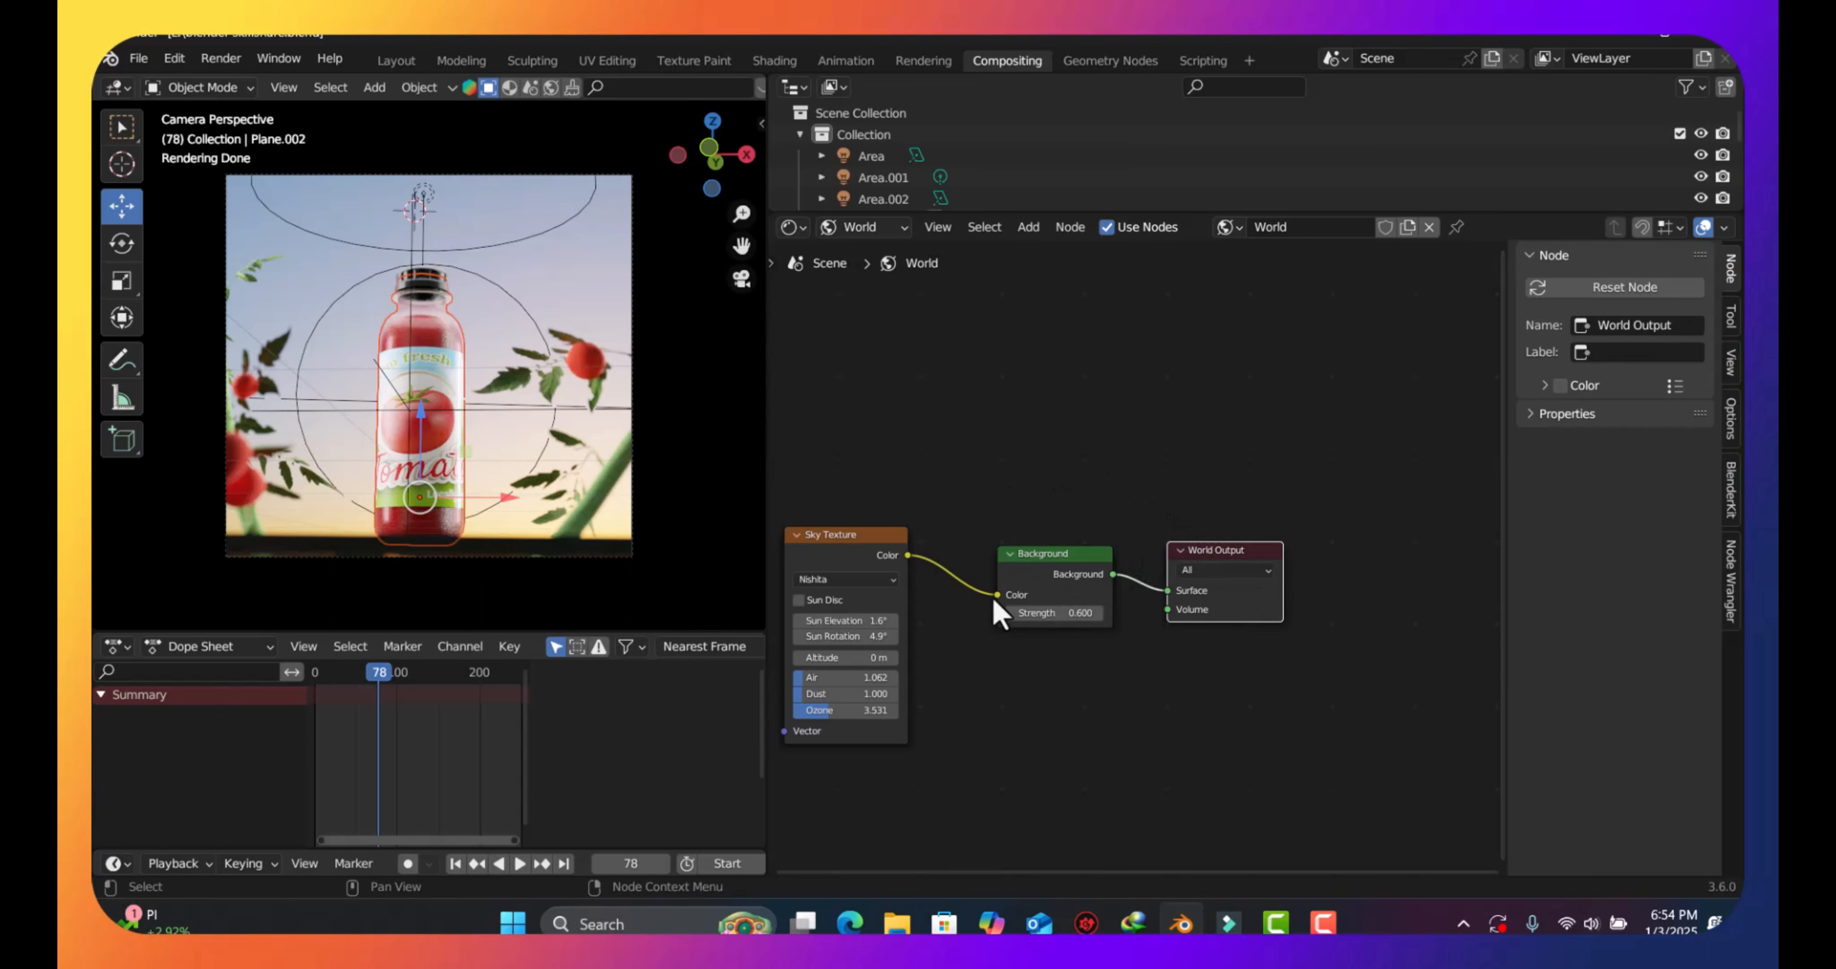
Disconnect the Sky Texture from the Background node and test the background colour at value 0.727 before returning it to mid grey
left_click_drag(996, 594, 955, 614)
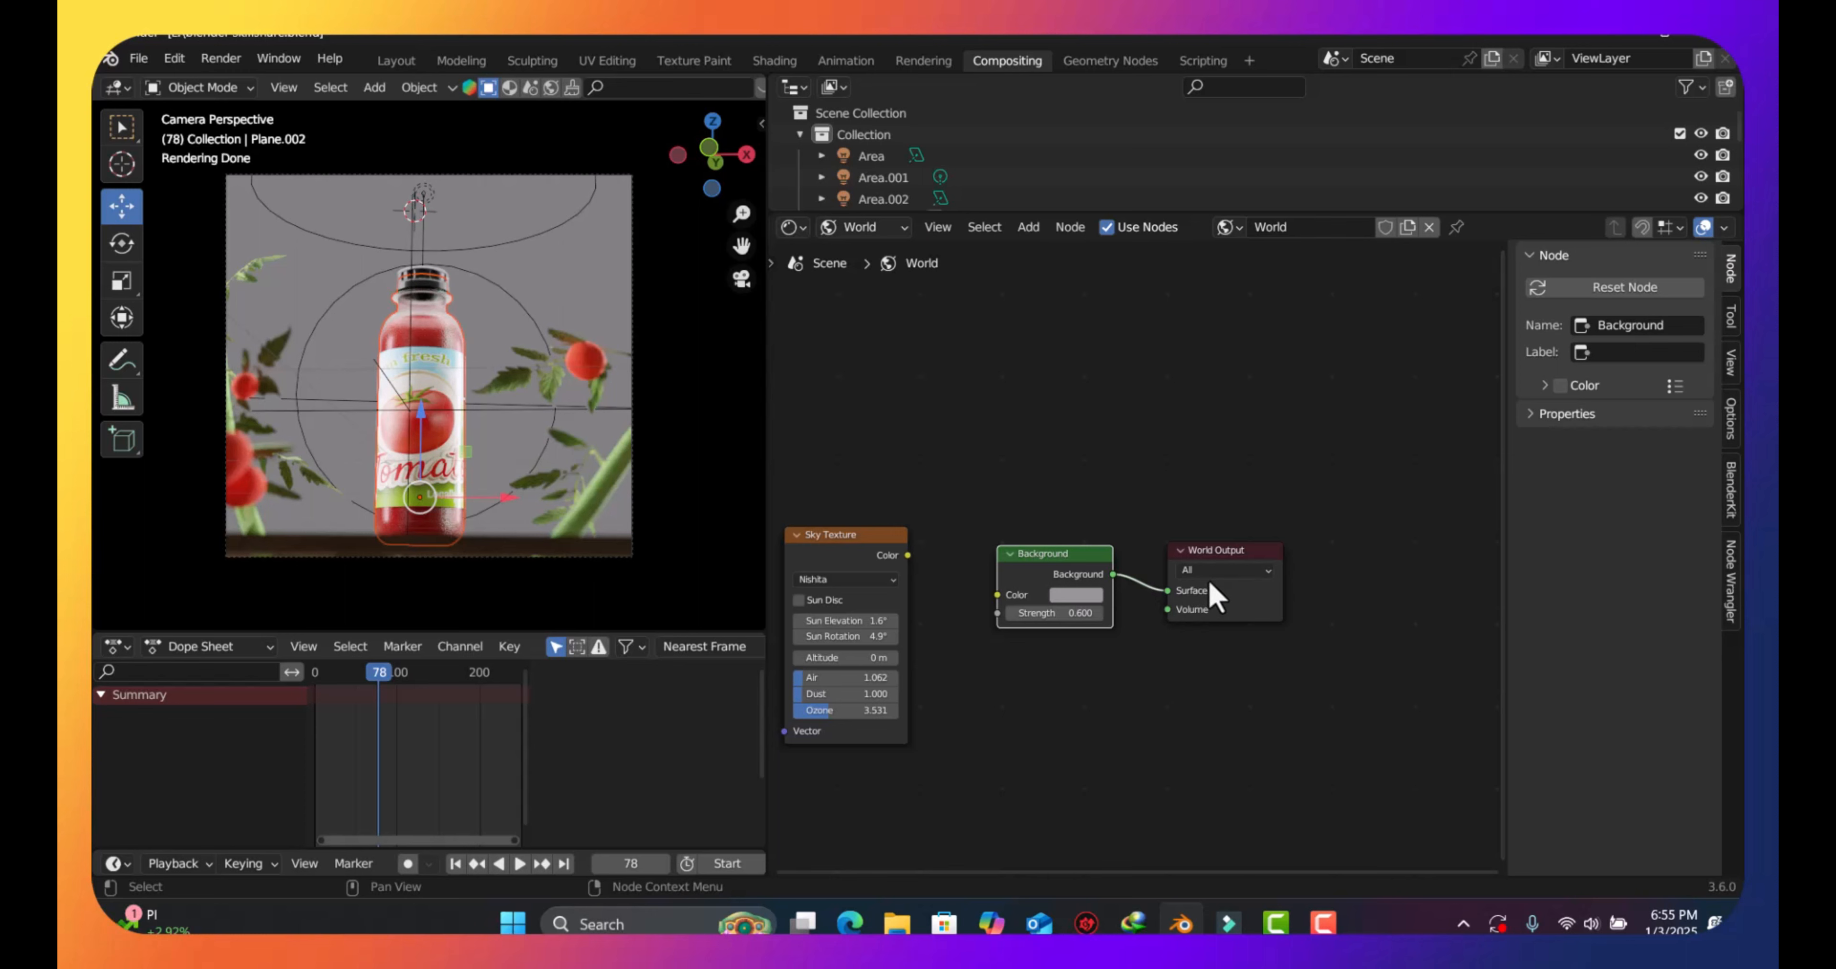
left_click(1077, 595)
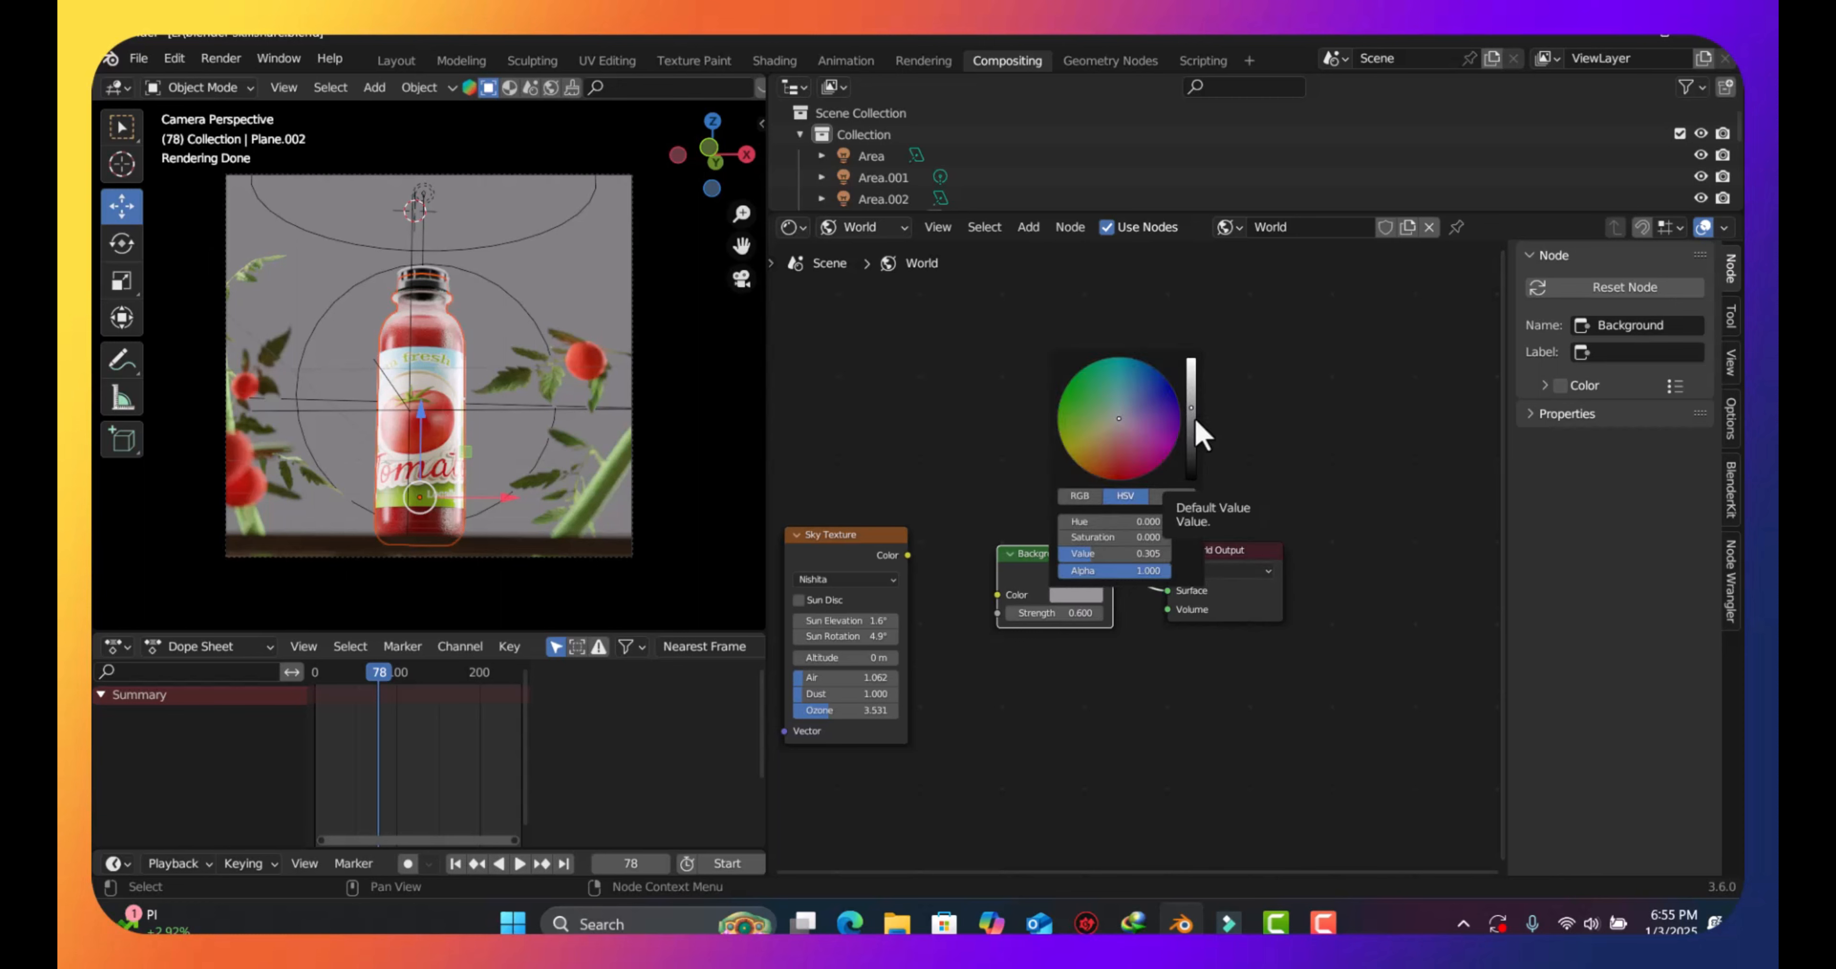
left_click(1189, 373)
left_click_drag(1188, 373, 1188, 372)
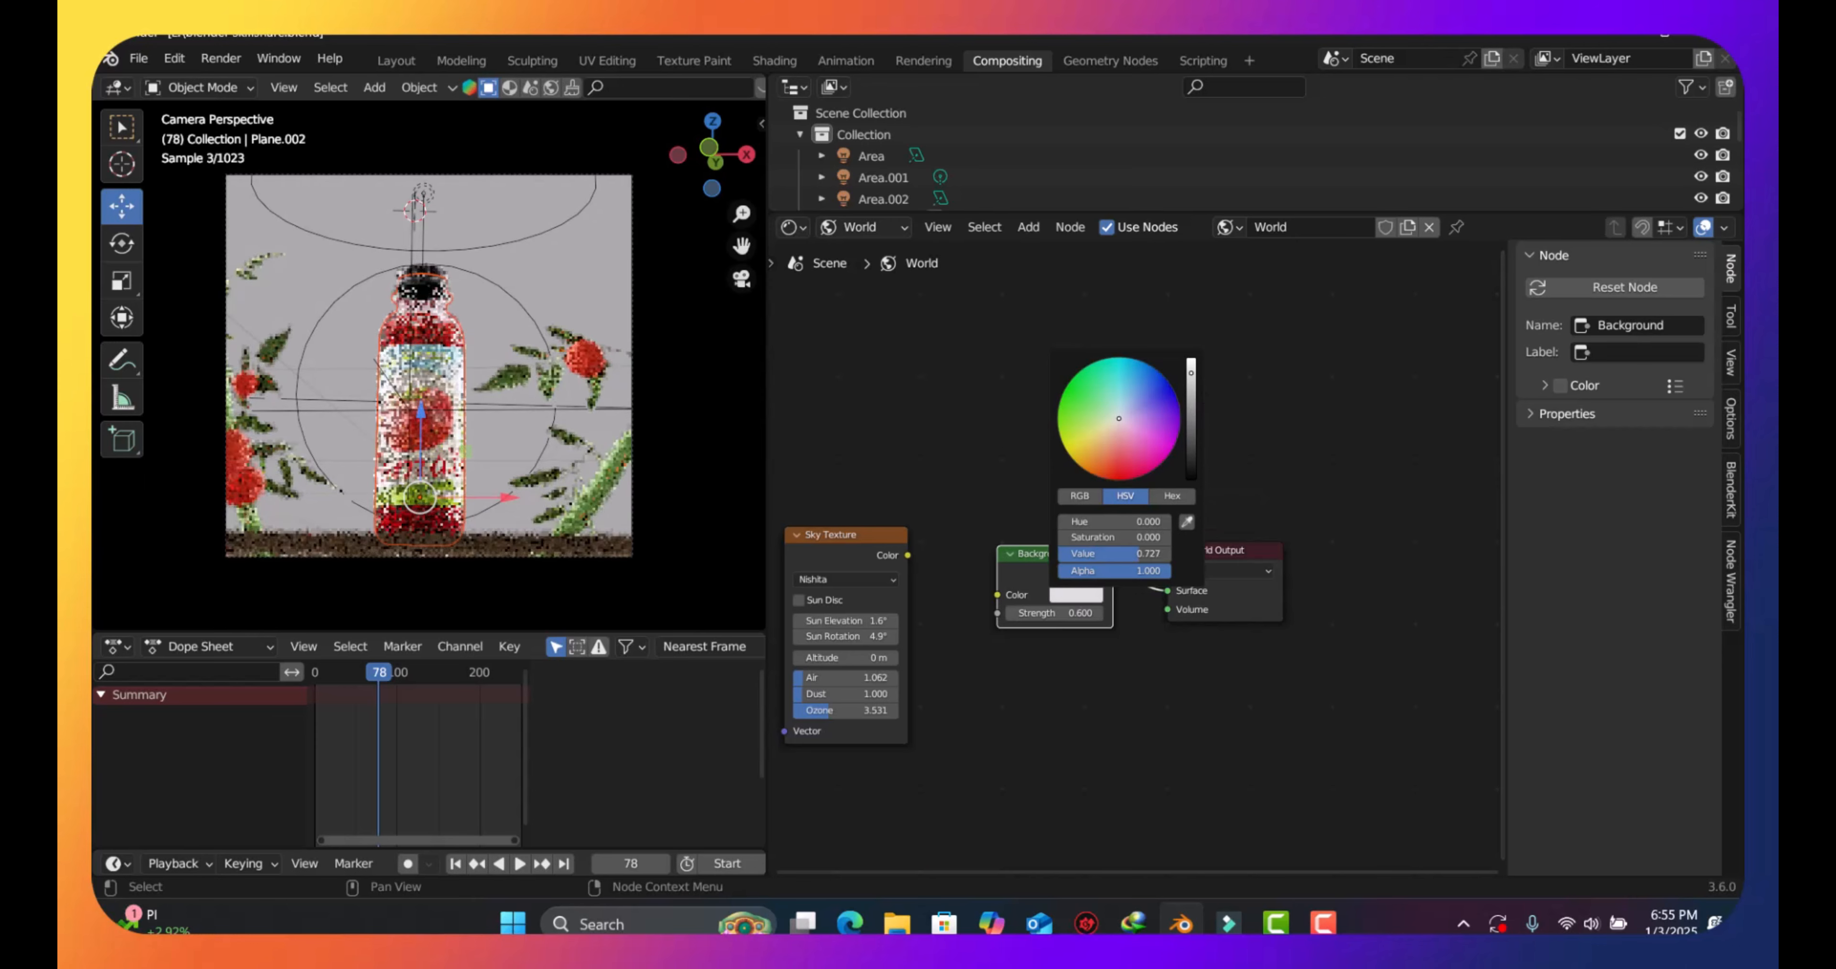
left_click(1189, 407)
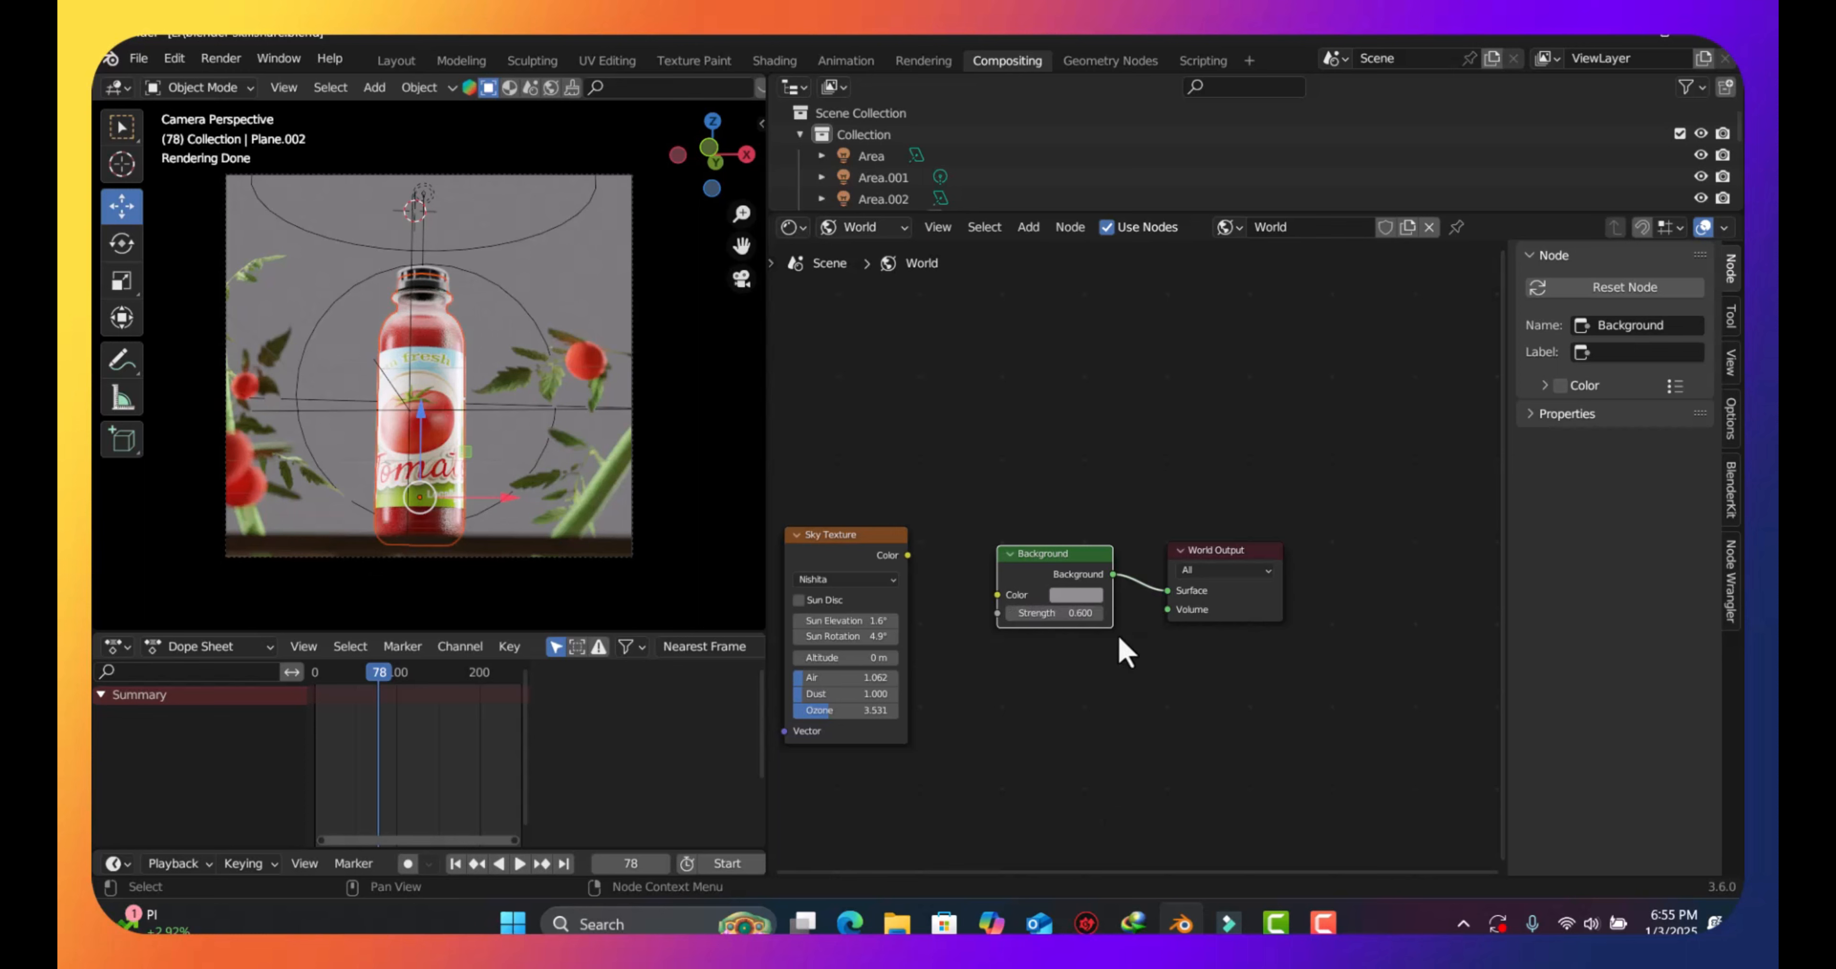
Try to find a Nishita sky node in the node search with "nishi"
left_click(869, 551)
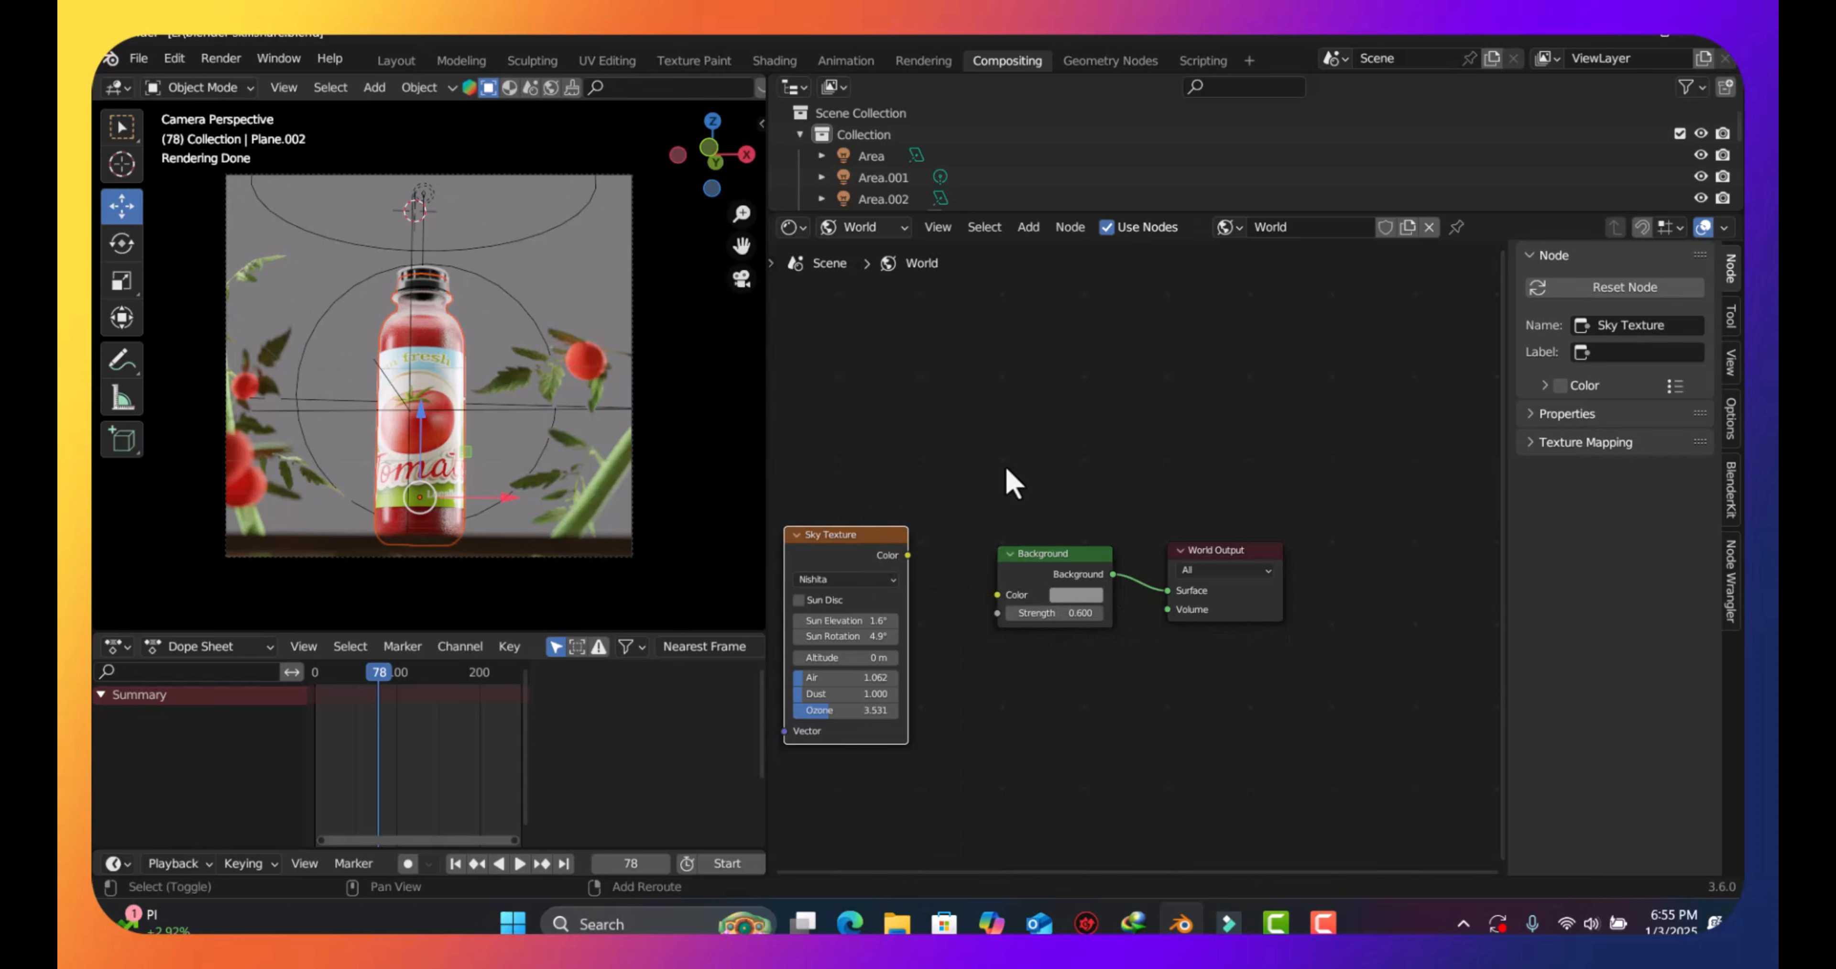
key("shift+a")
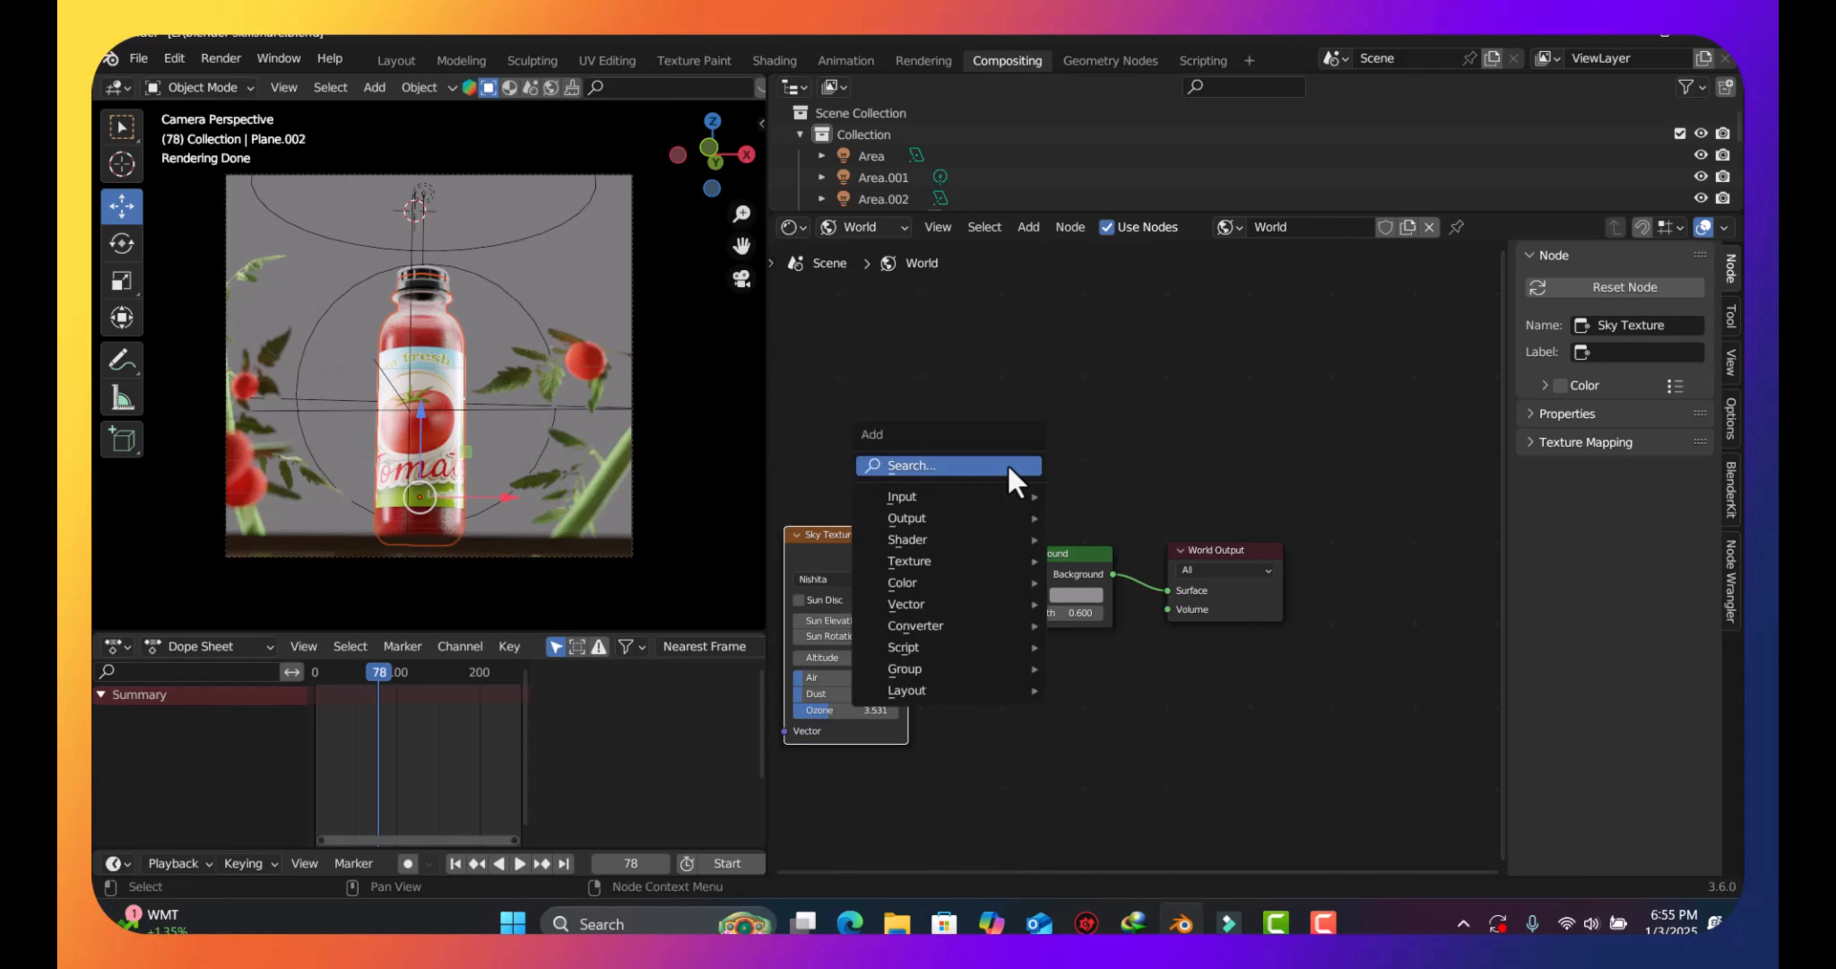
left_click(1008, 465)
type("n")
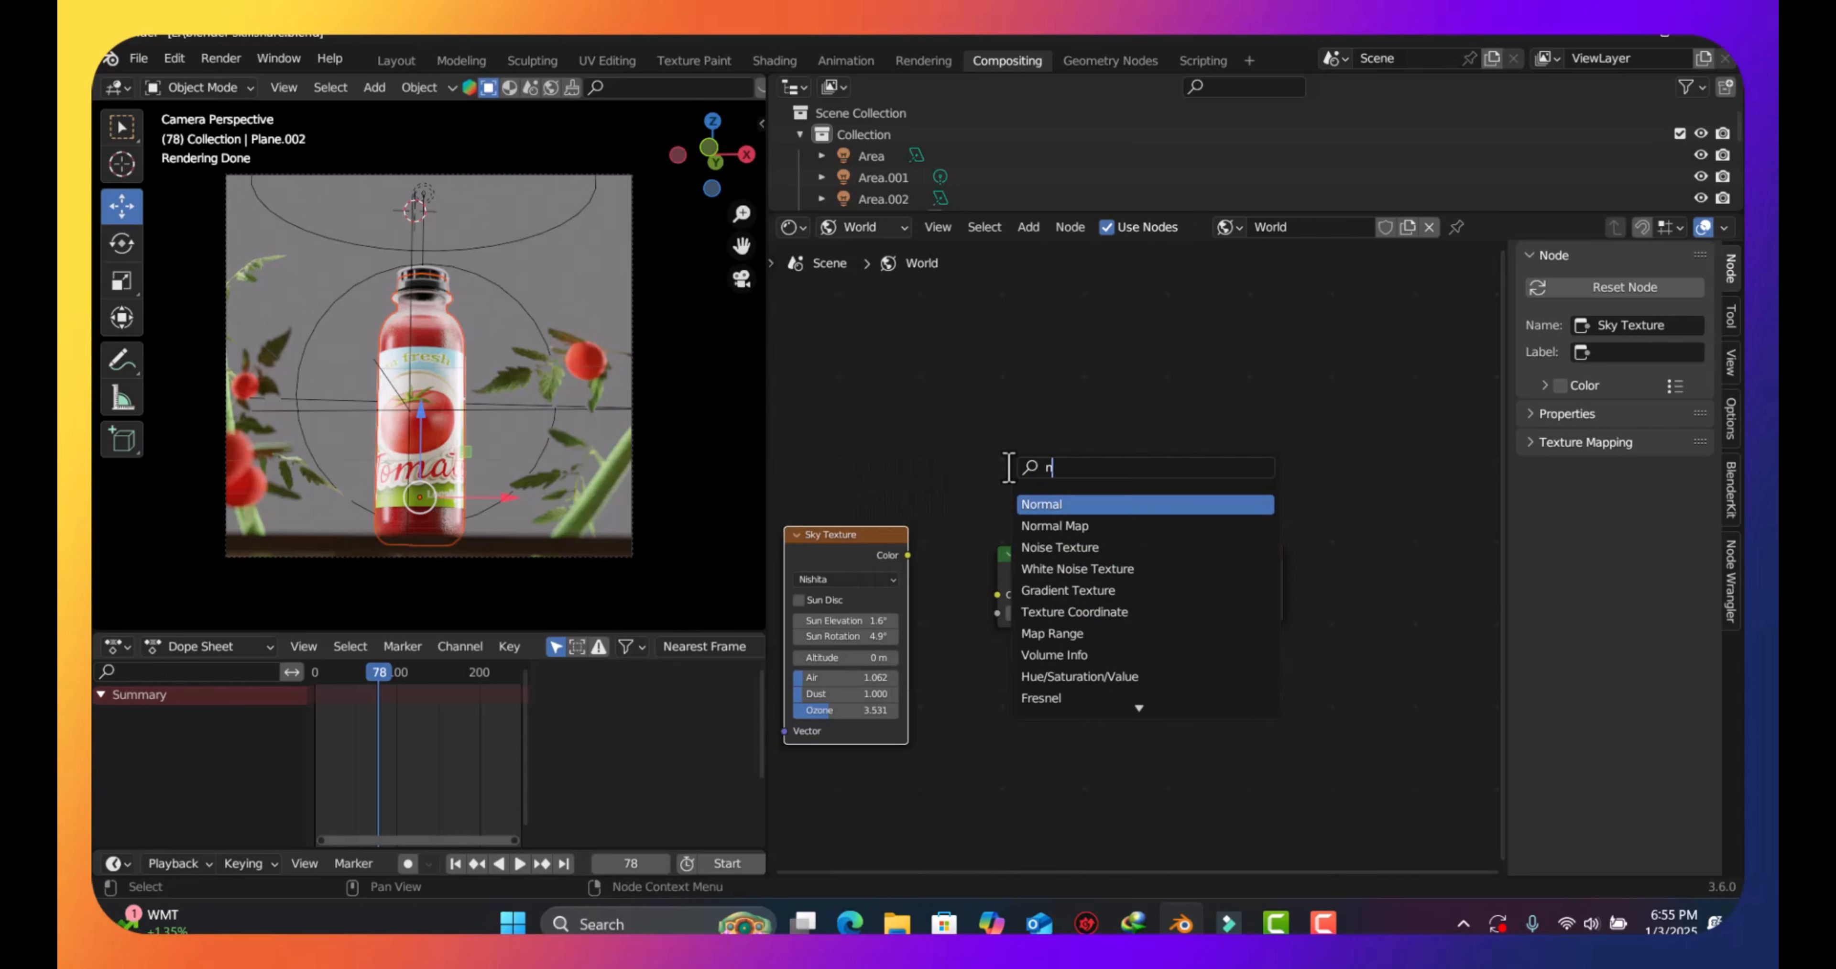
type("ishi")
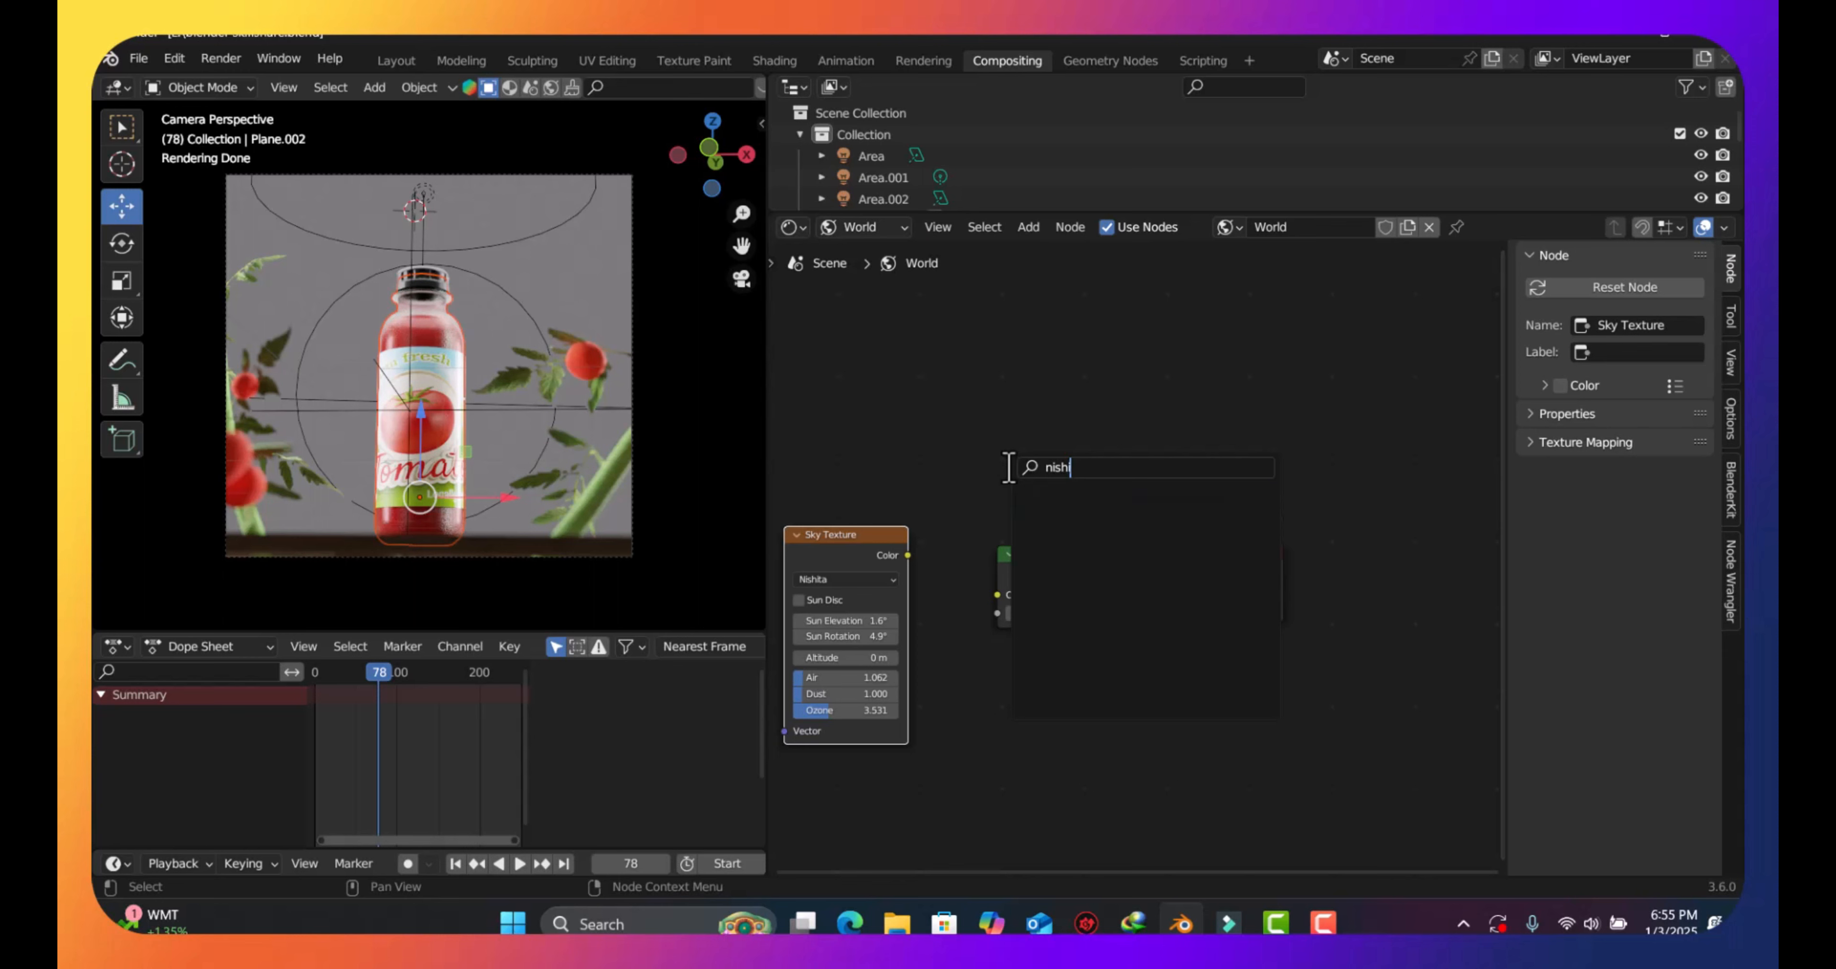
key("BackSpace")
key("BackSpace")
key("BackSpace")
key("BackSpace")
key("BackSpace")
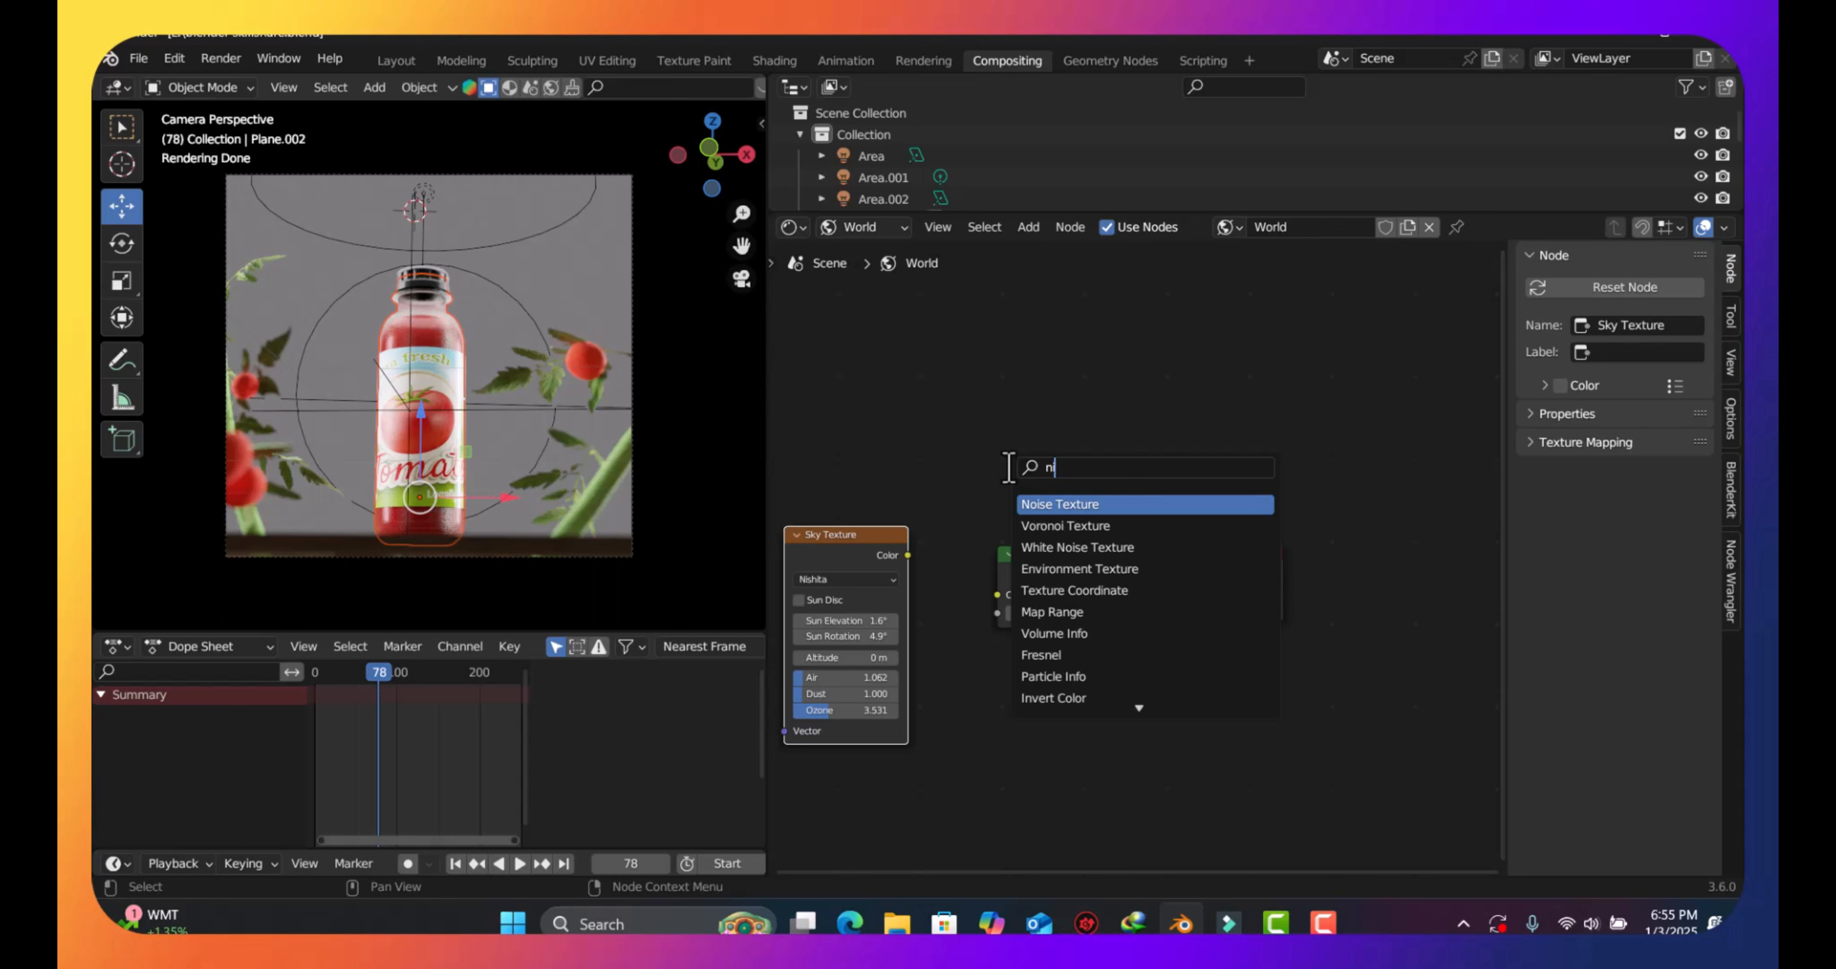
Search for "sky" and place a new Sky Texture node above the existing one
type("sk")
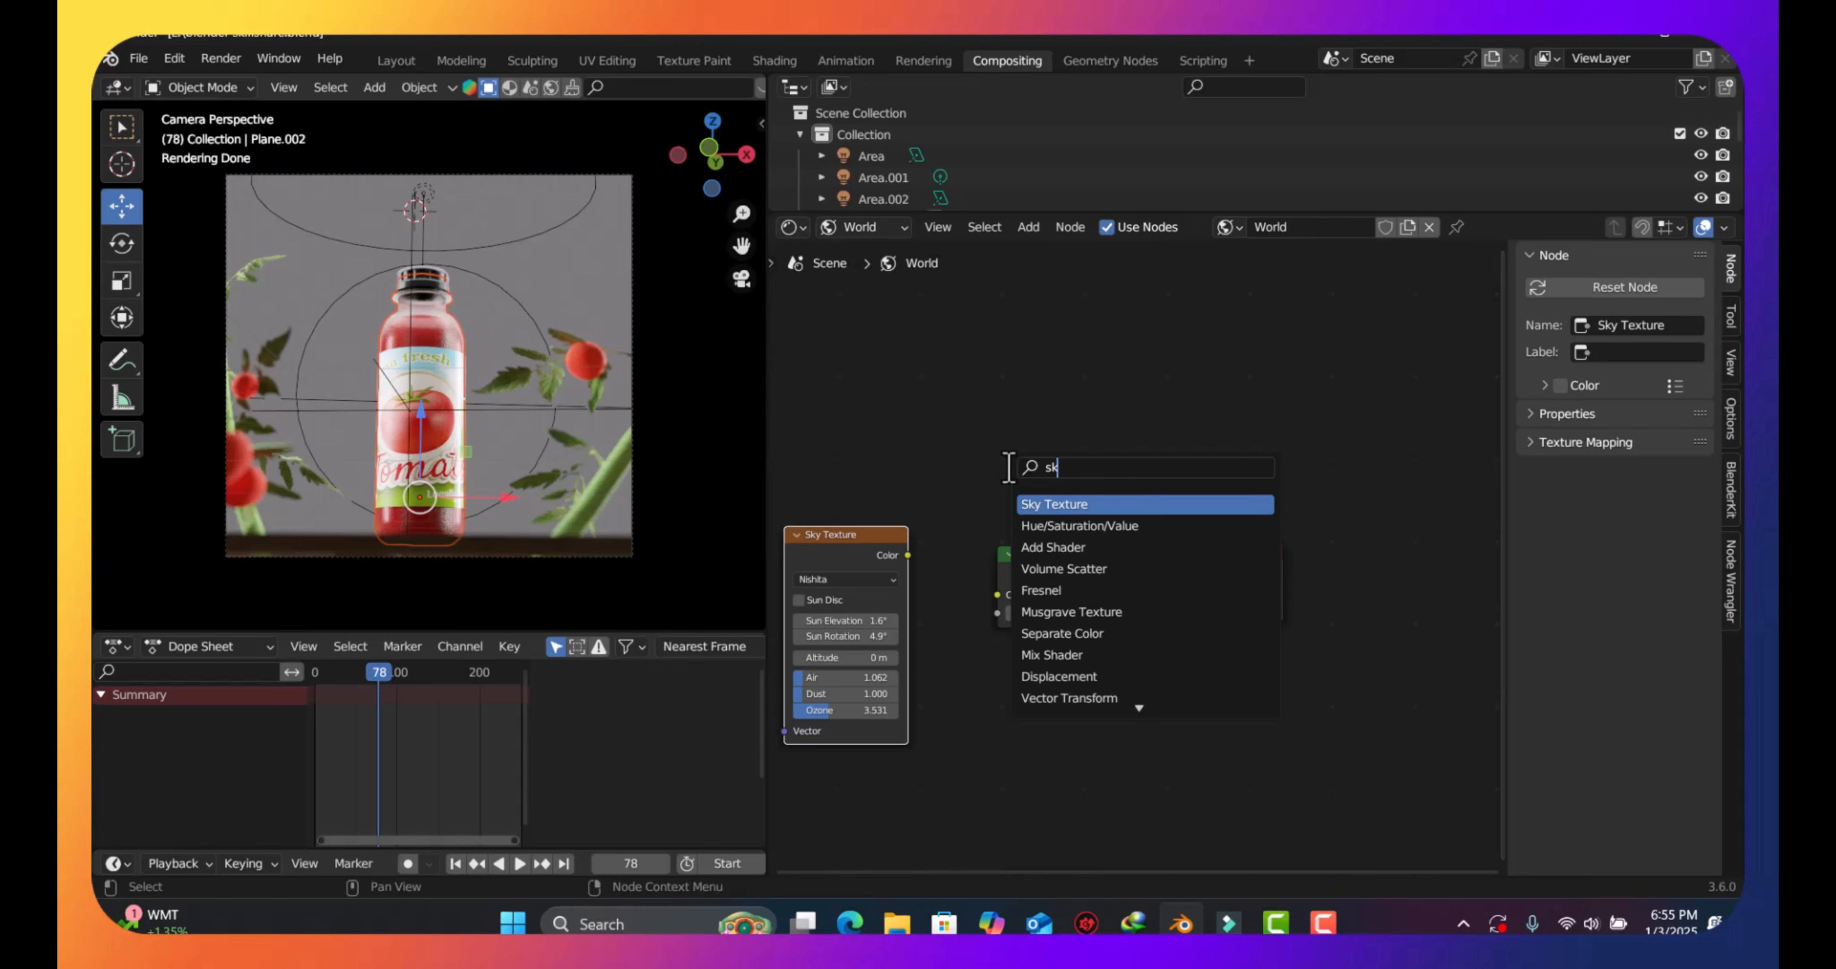
type("y")
key("Return")
left_click(873, 281)
Delete the old Sky Texture node and connect the new one's Color to the Background node's Color
left_click(894, 557)
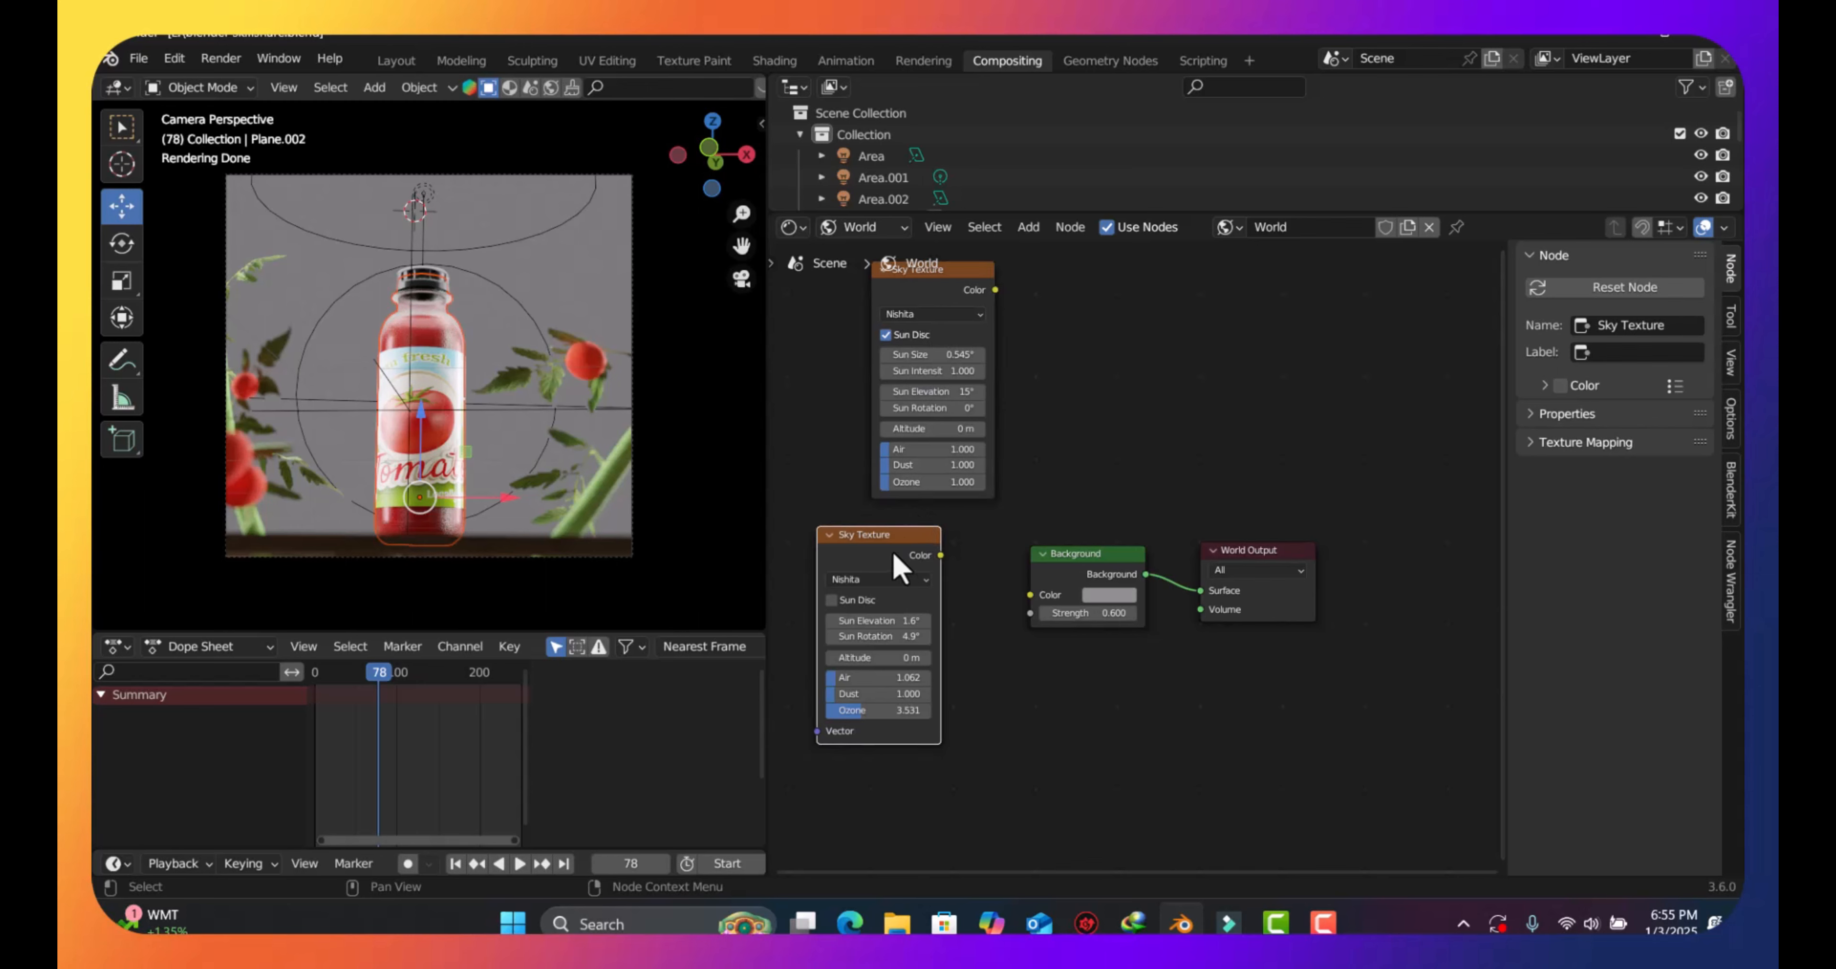
key("x")
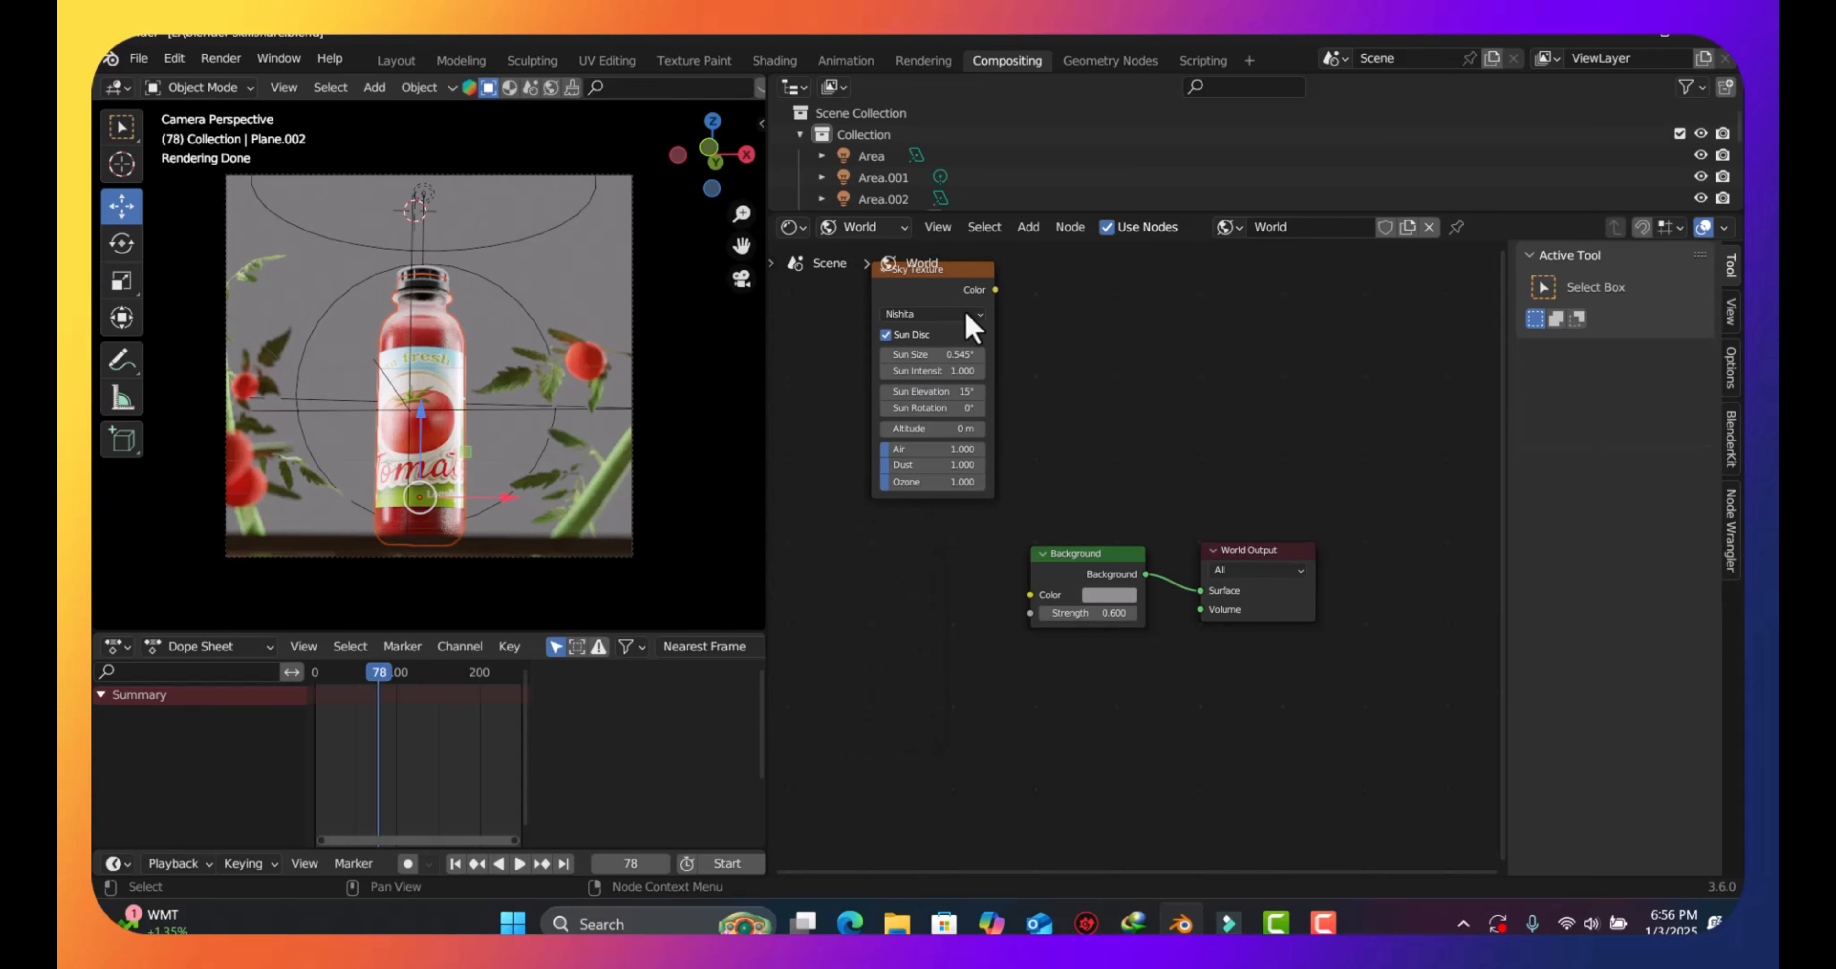
left_click_drag(975, 266, 1027, 599)
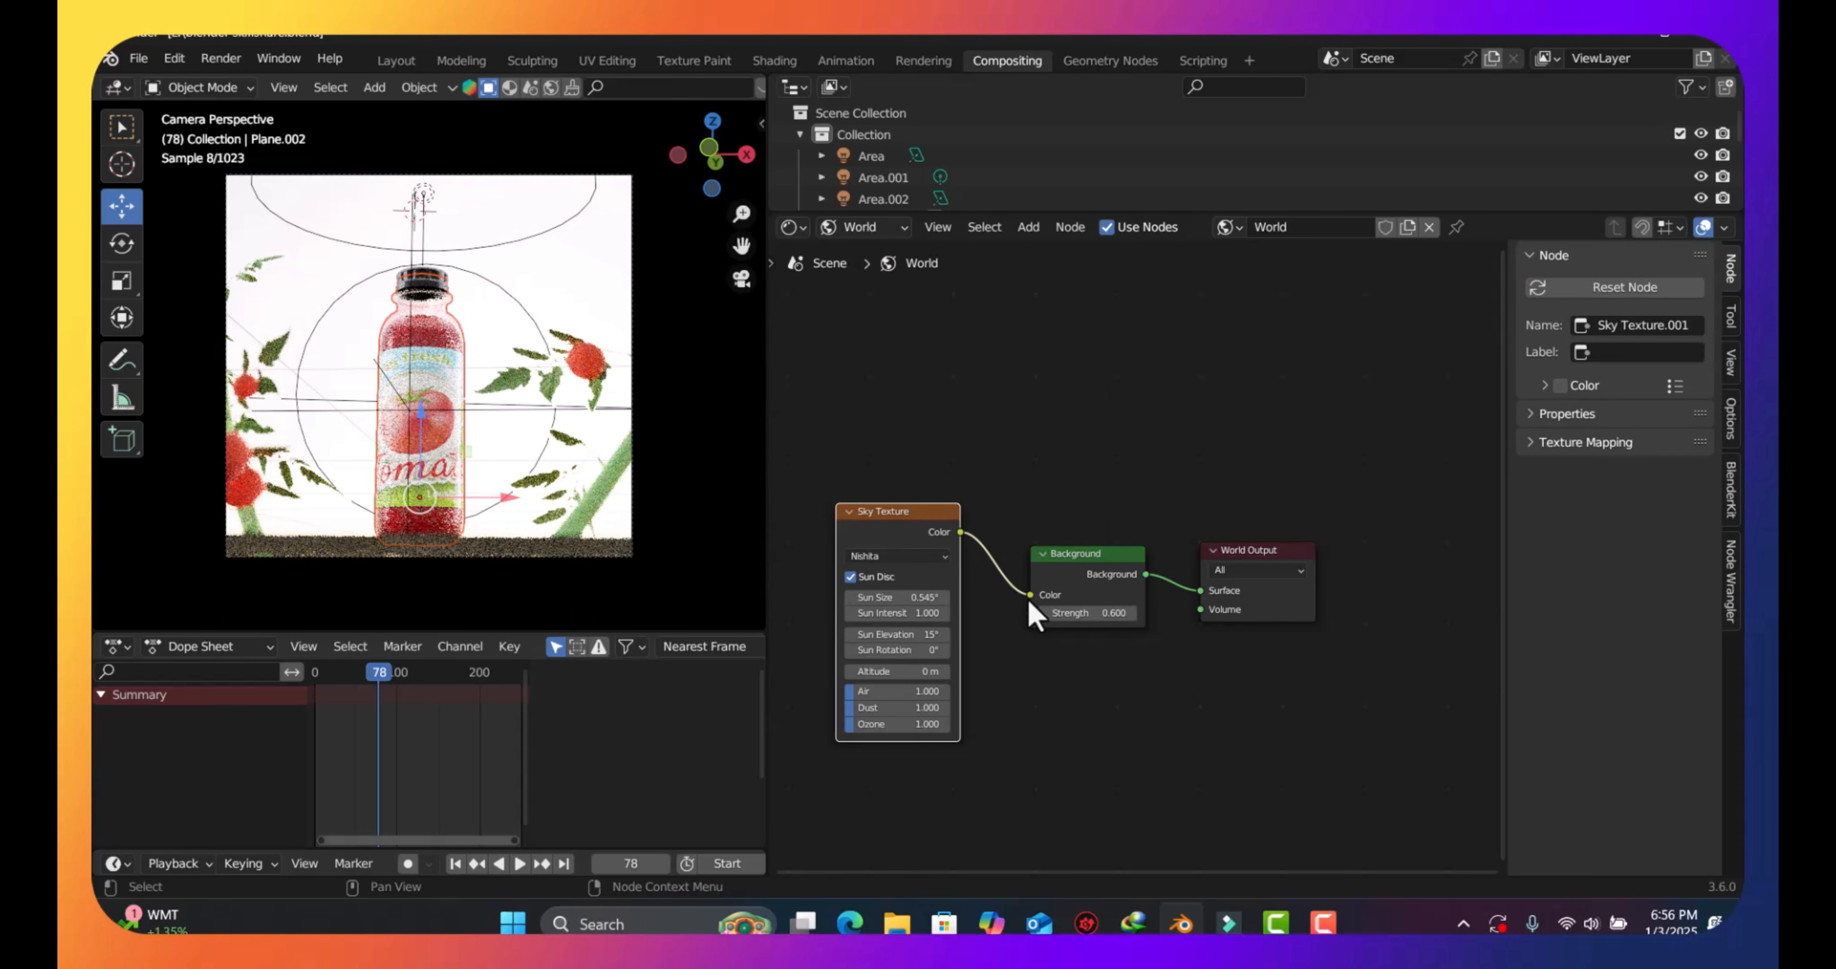
Turn off the Sky Texture's Sun Disc and set its Sun Rotation to 3.6° and Sun Elevation to 24.6°
middle_click_drag(499, 214, 549, 252)
key("KP_0")
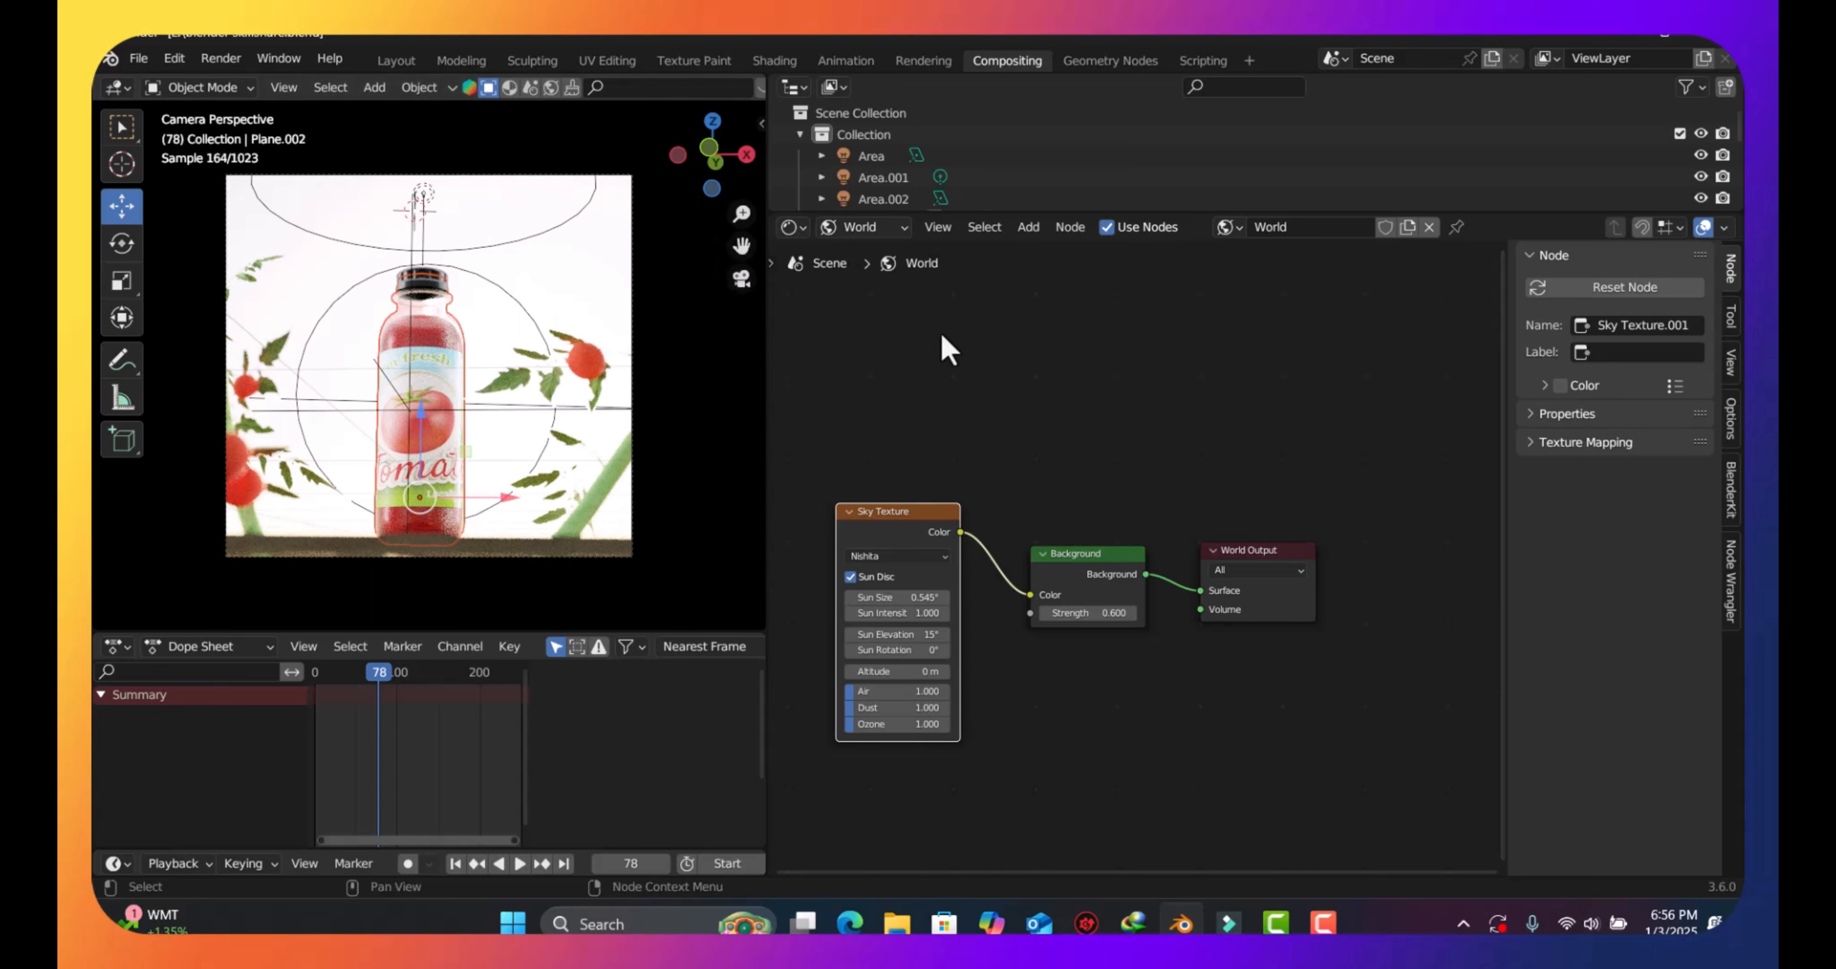
left_click(850, 576)
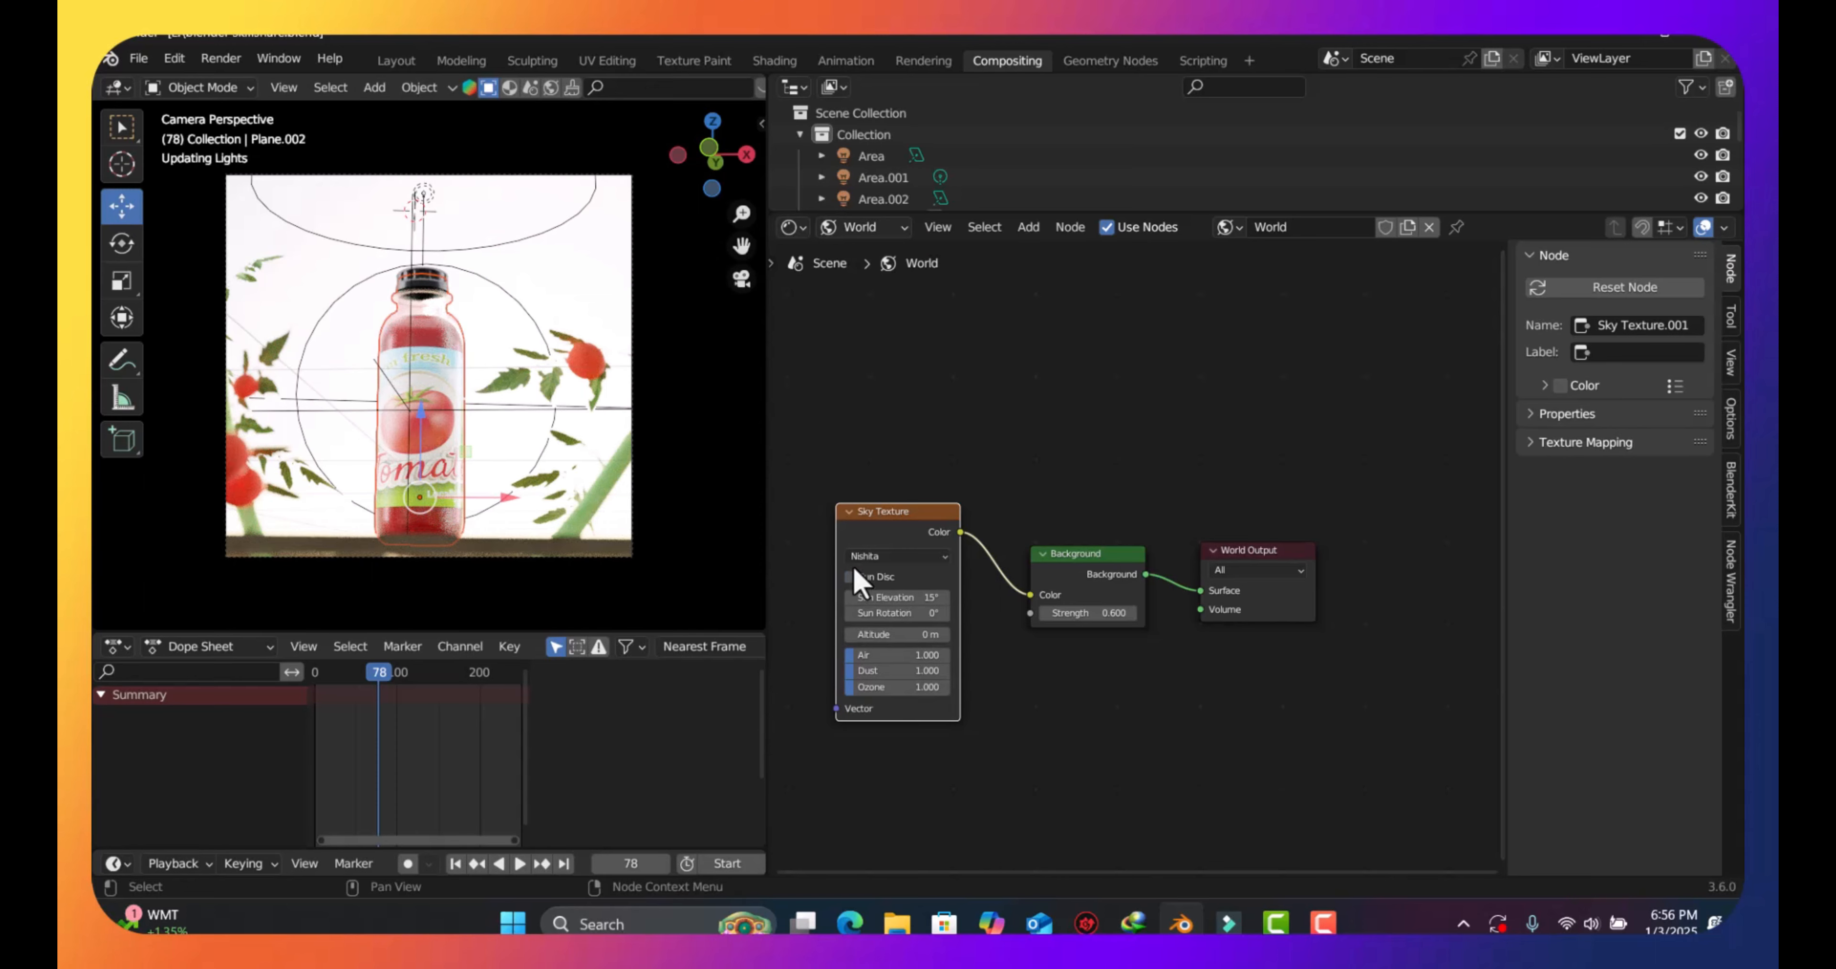
mouse_move(857, 596)
left_mouse_down()
mouse_move(916, 604)
mouse_move(856, 604)
mouse_move(884, 621)
left_mouse_up()
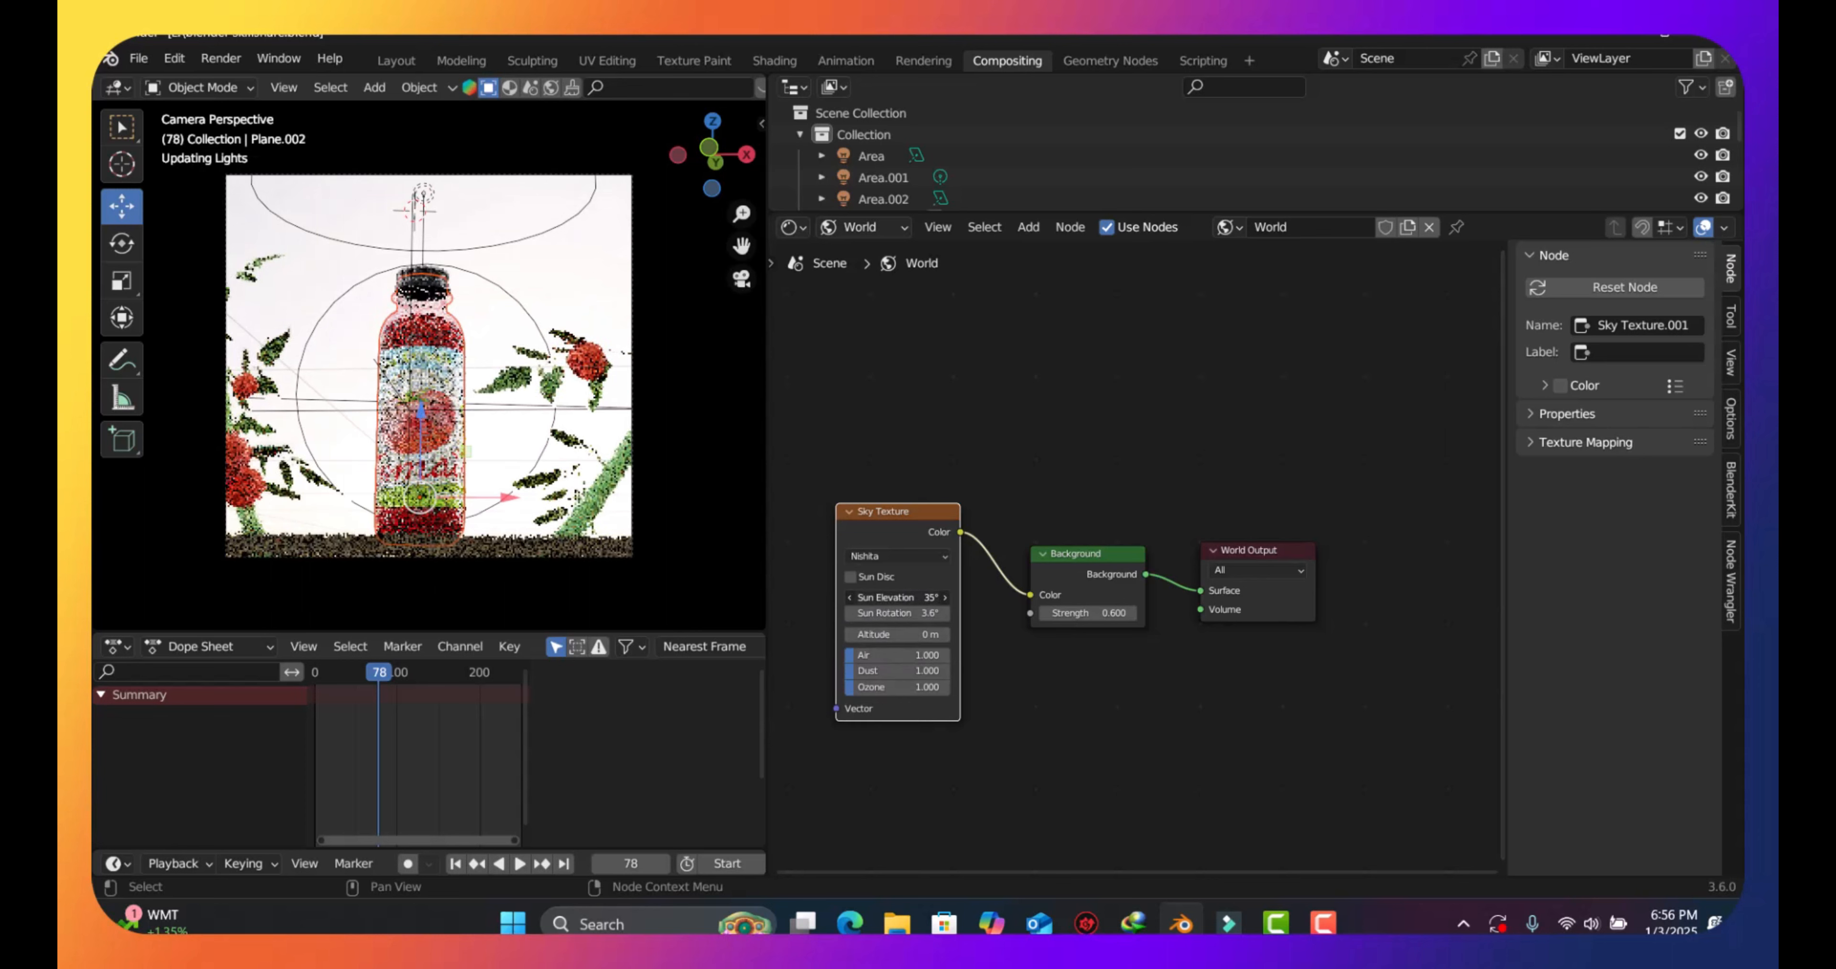
left_click_drag(896, 597, 877, 590)
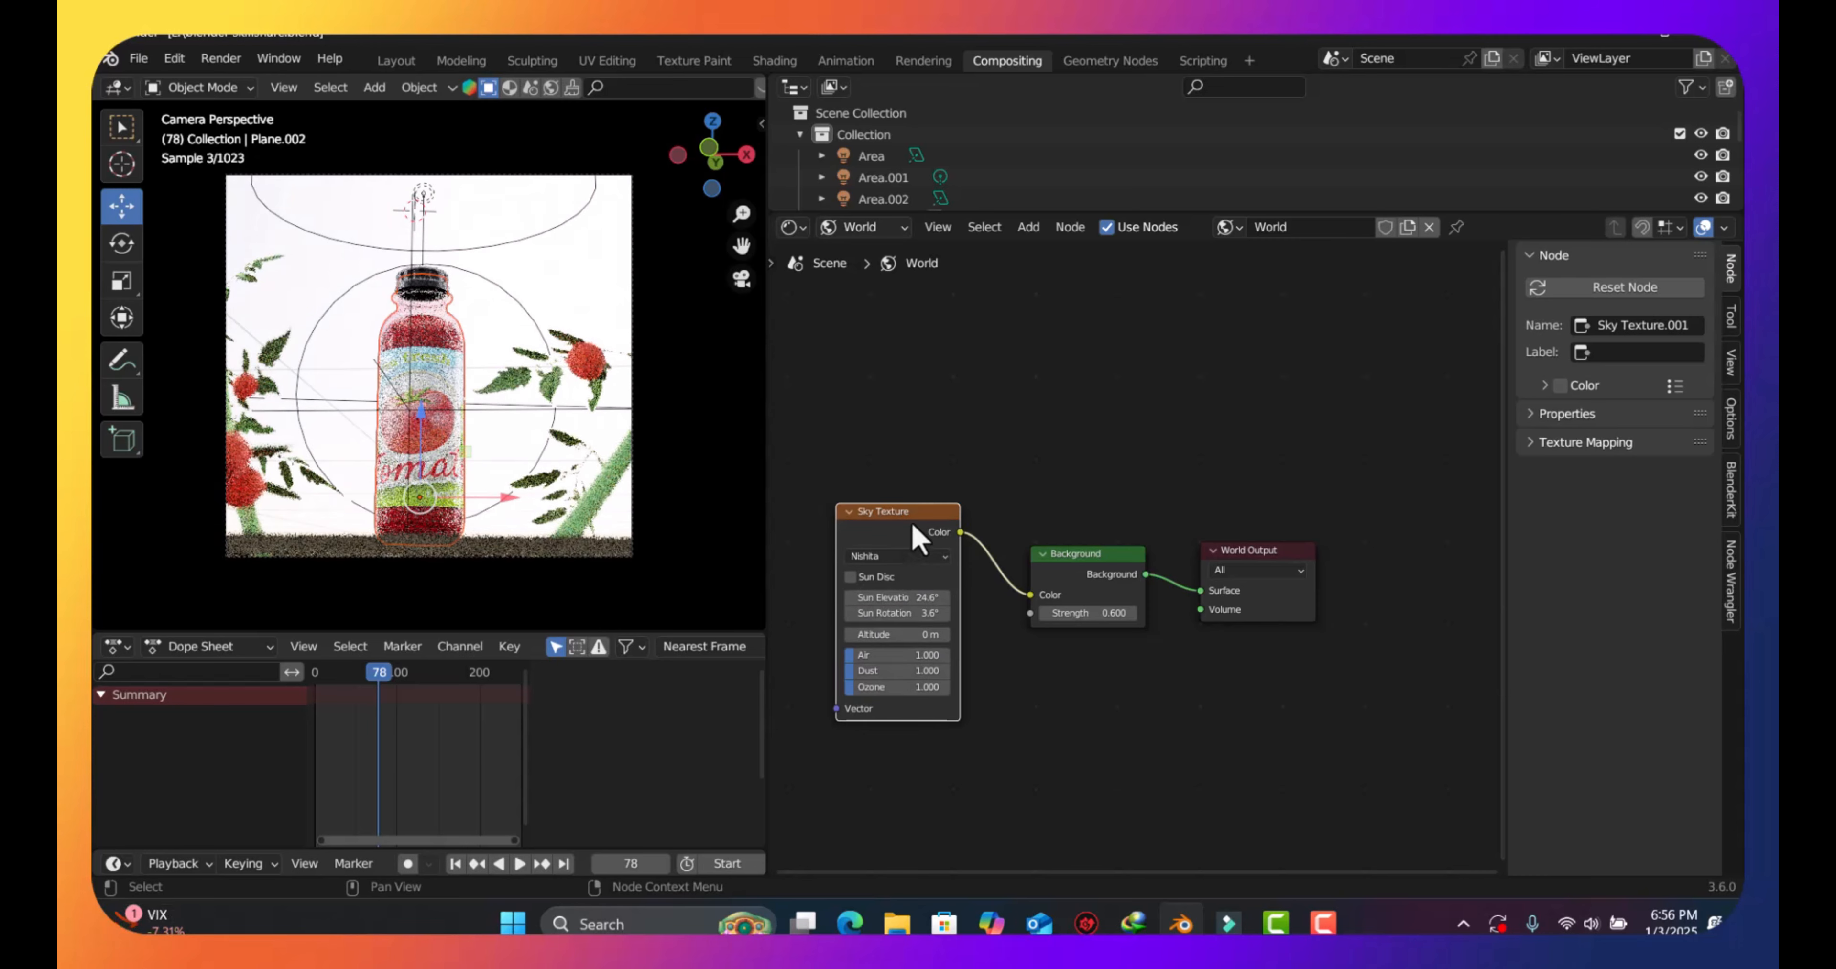
Set the sky's Altitude to 0.8 m and try lower Sun Elevations for a sunset look, ending at -0.5°
left_click_drag(719, 170, 652, 175)
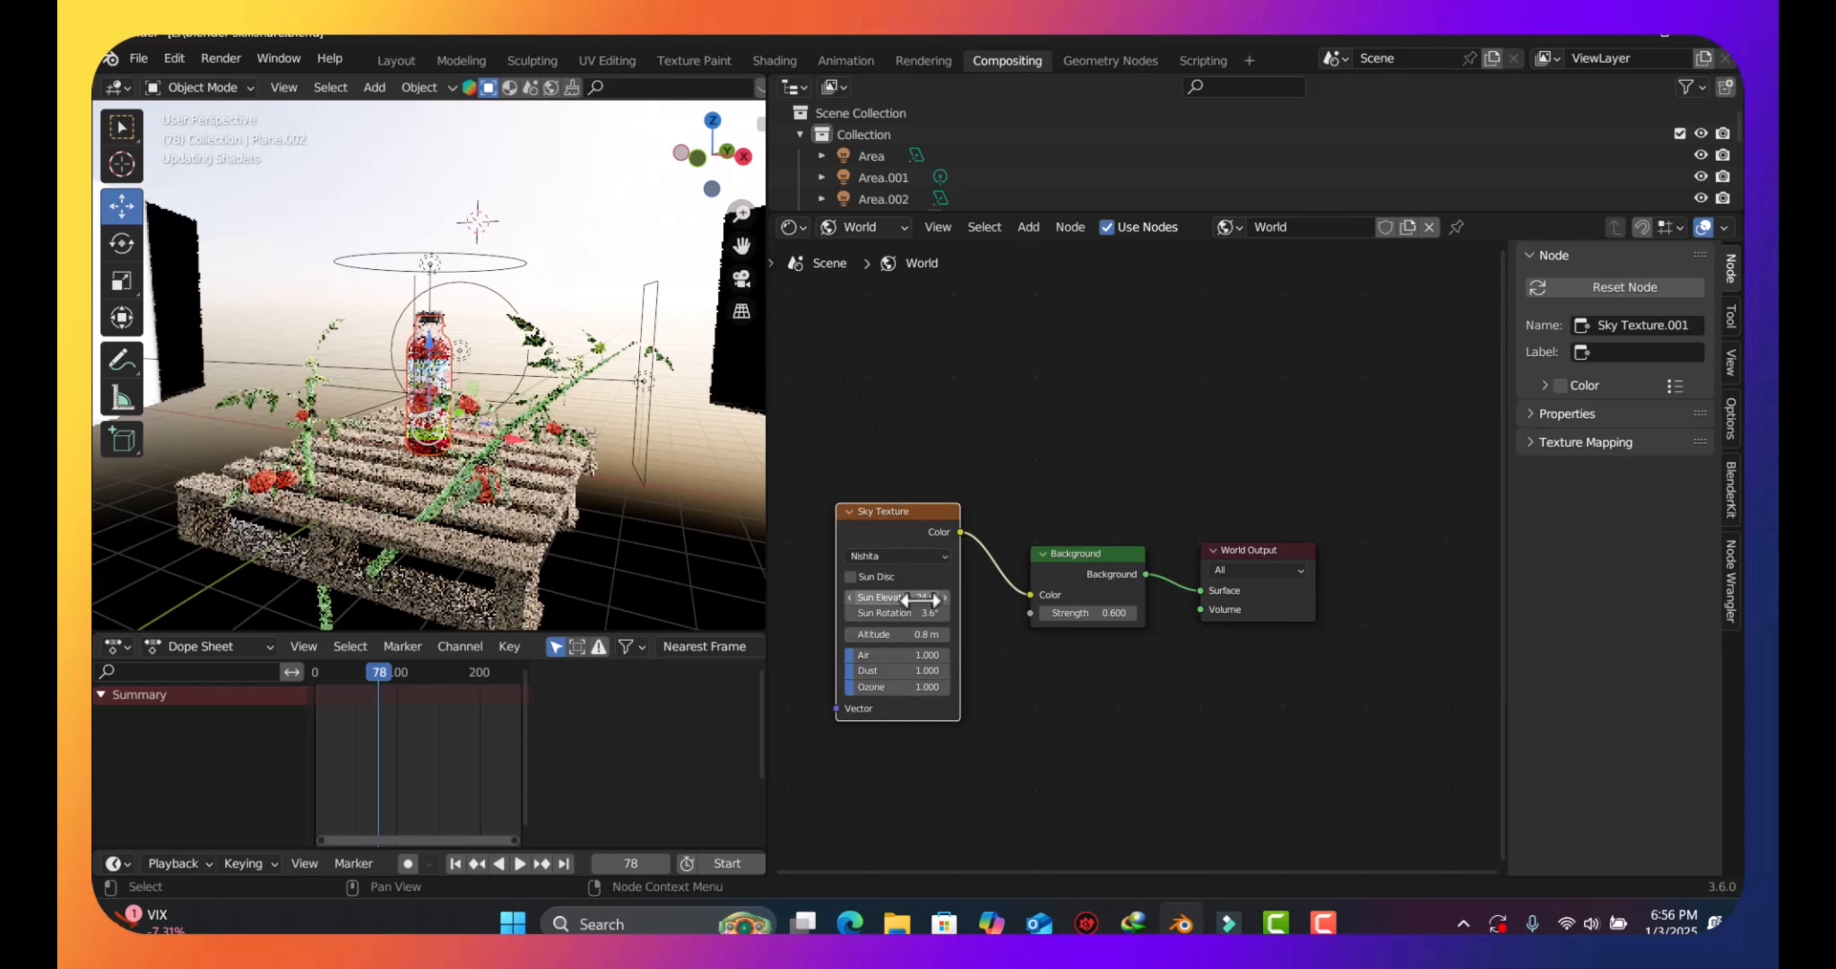
left_click_drag(905, 598, 893, 596)
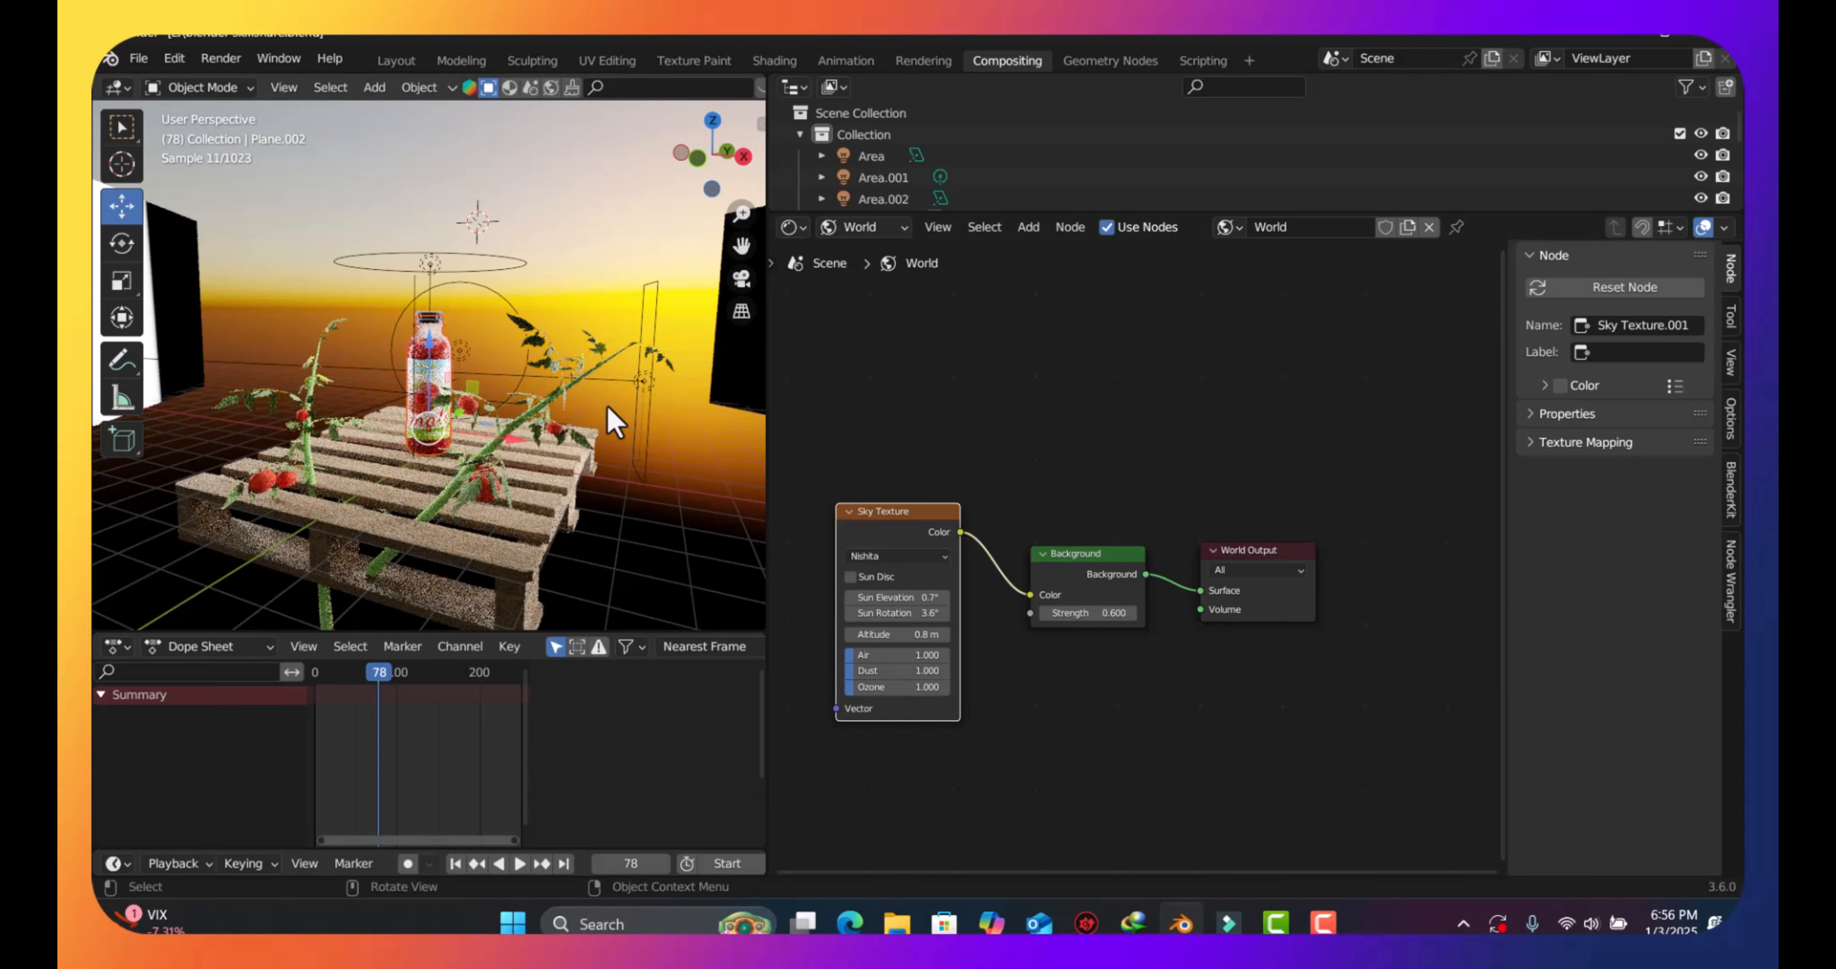
key("KP_0")
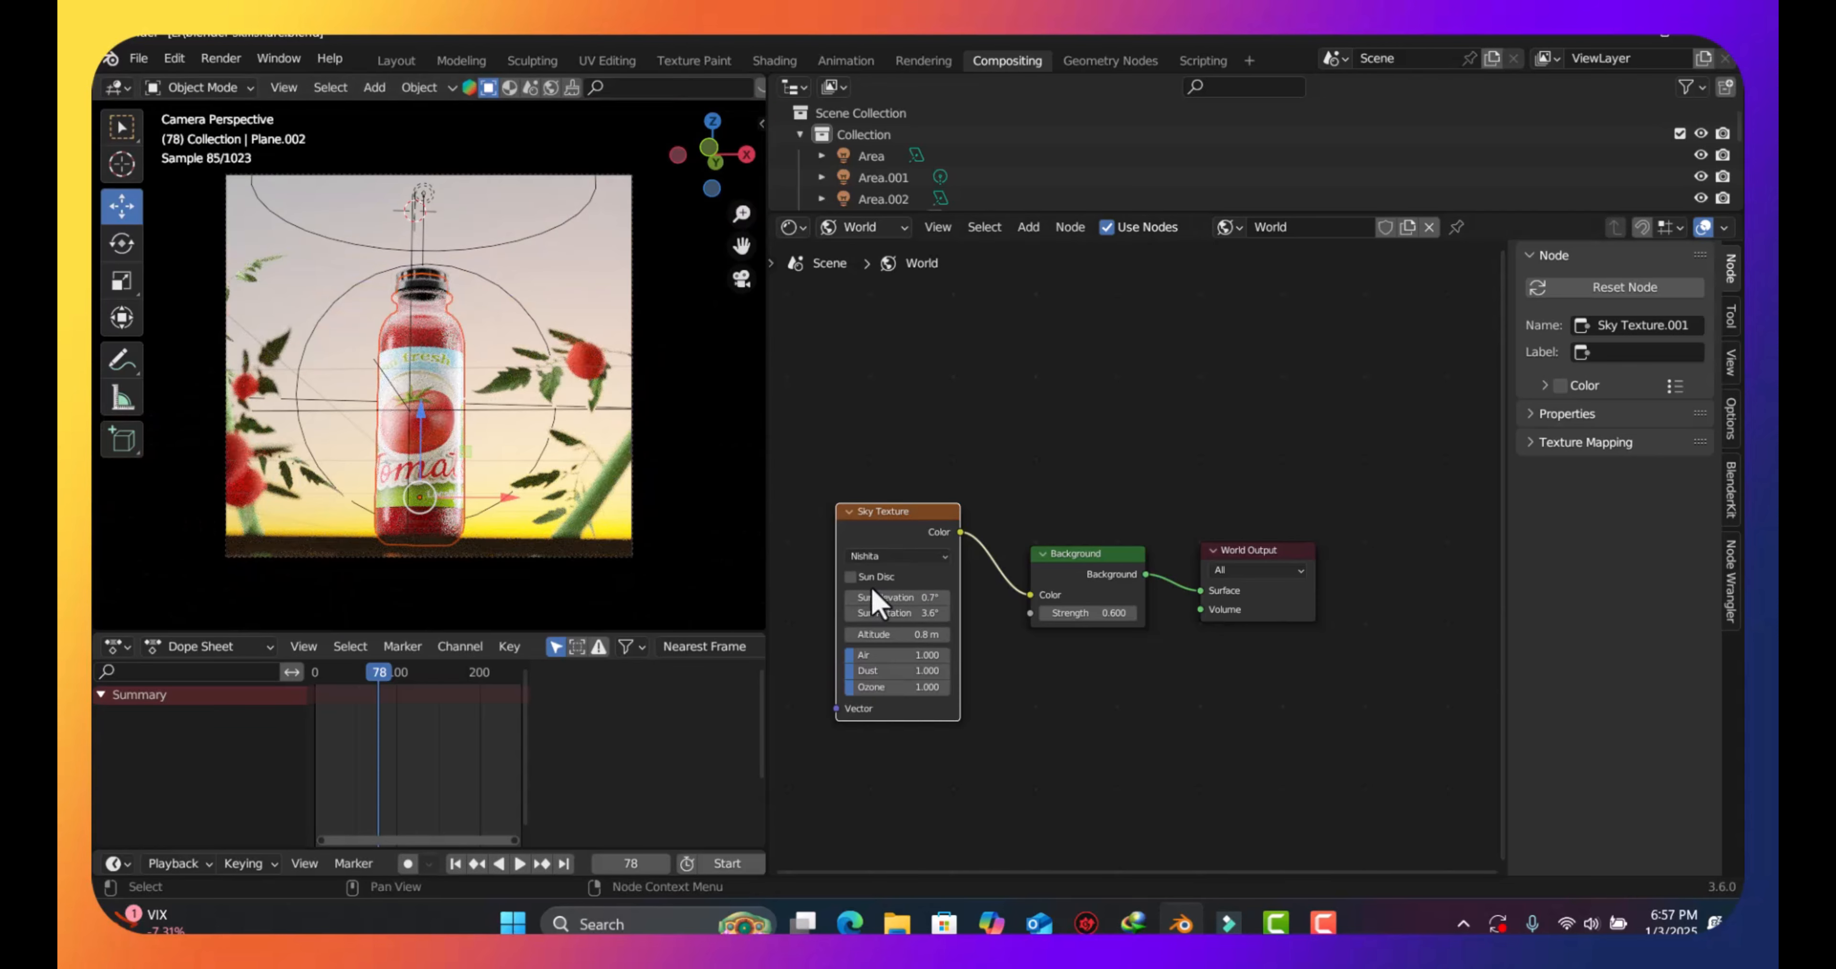
left_click_drag(897, 597, 937, 592)
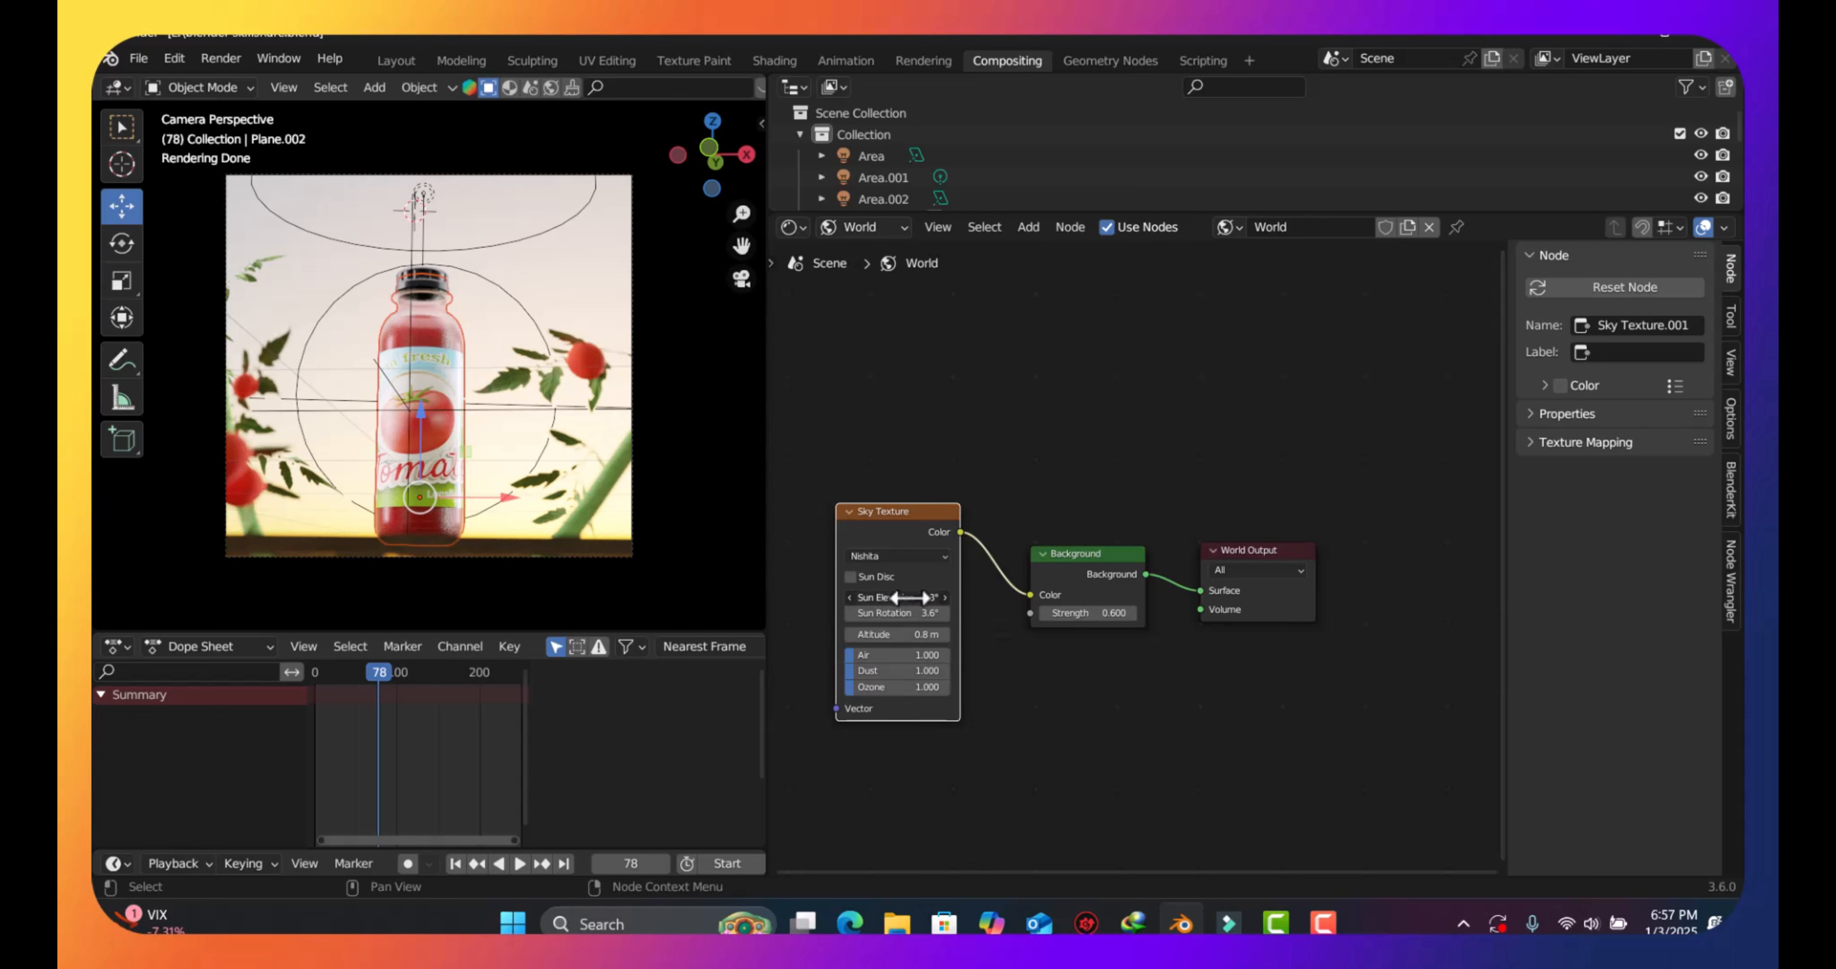
left_click_drag(910, 597, 903, 597)
Enable the Sun Disc, test a Sun Size of 27.3° and disable the disc again
left_click(850, 577)
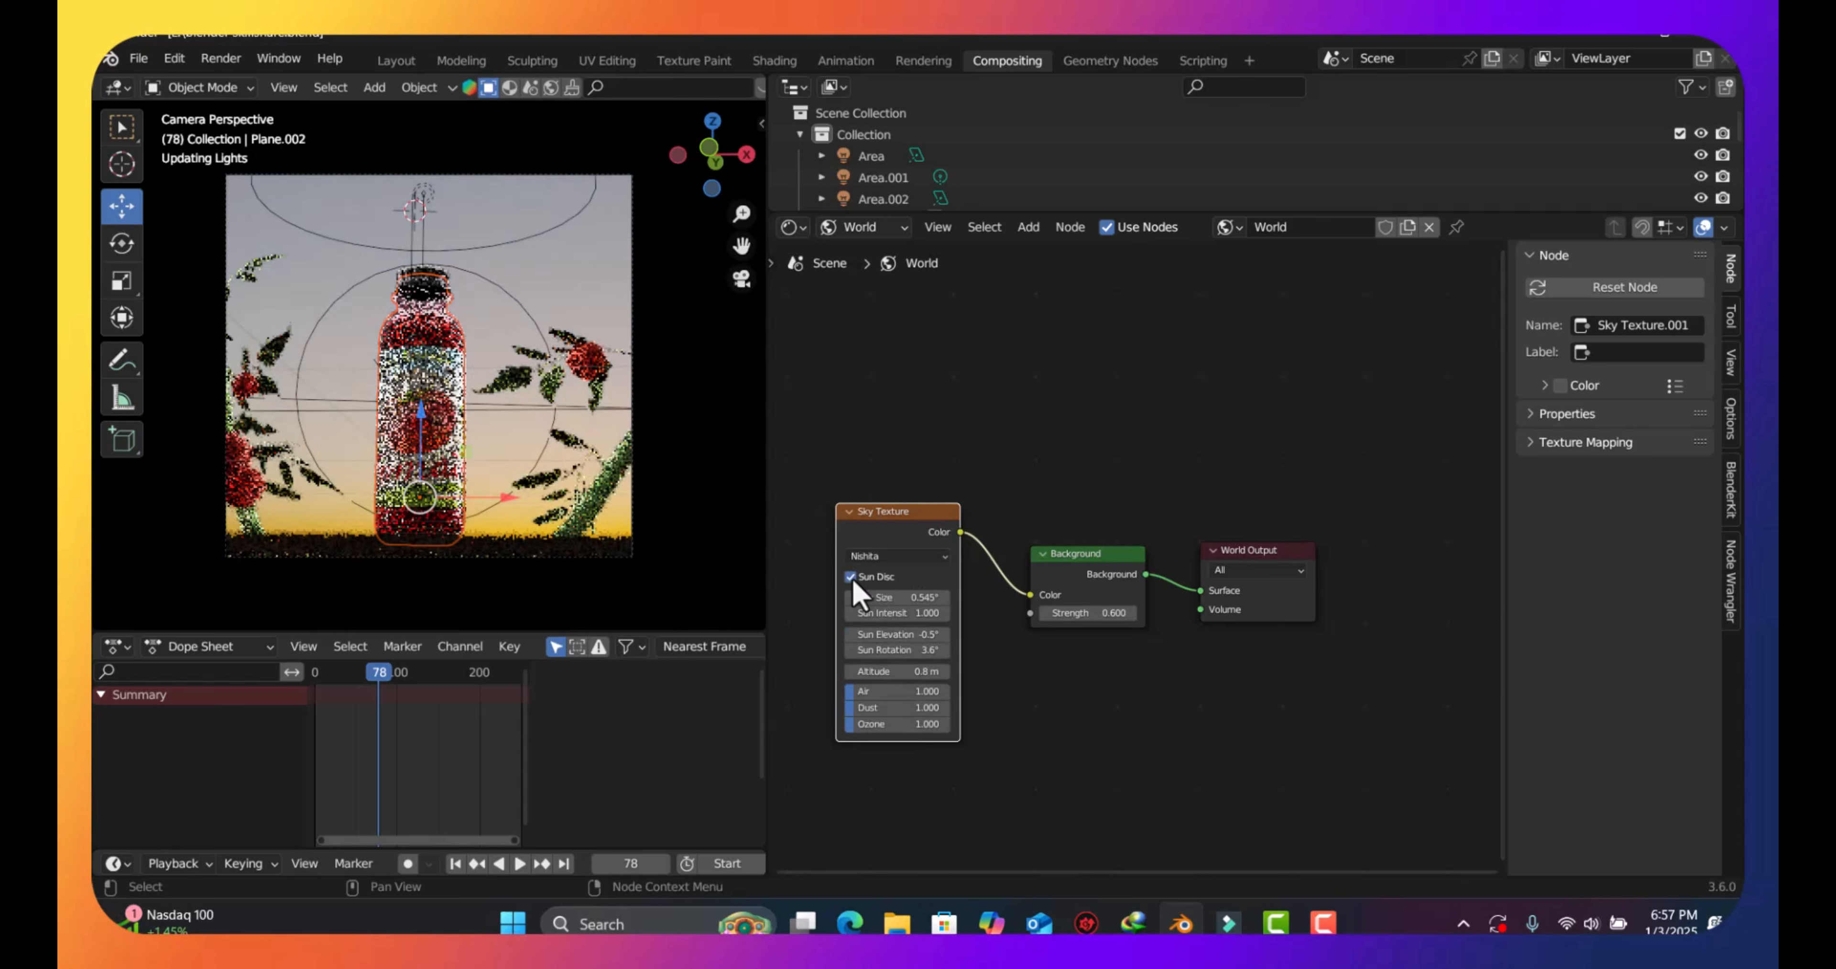
left_click_drag(877, 597, 933, 597)
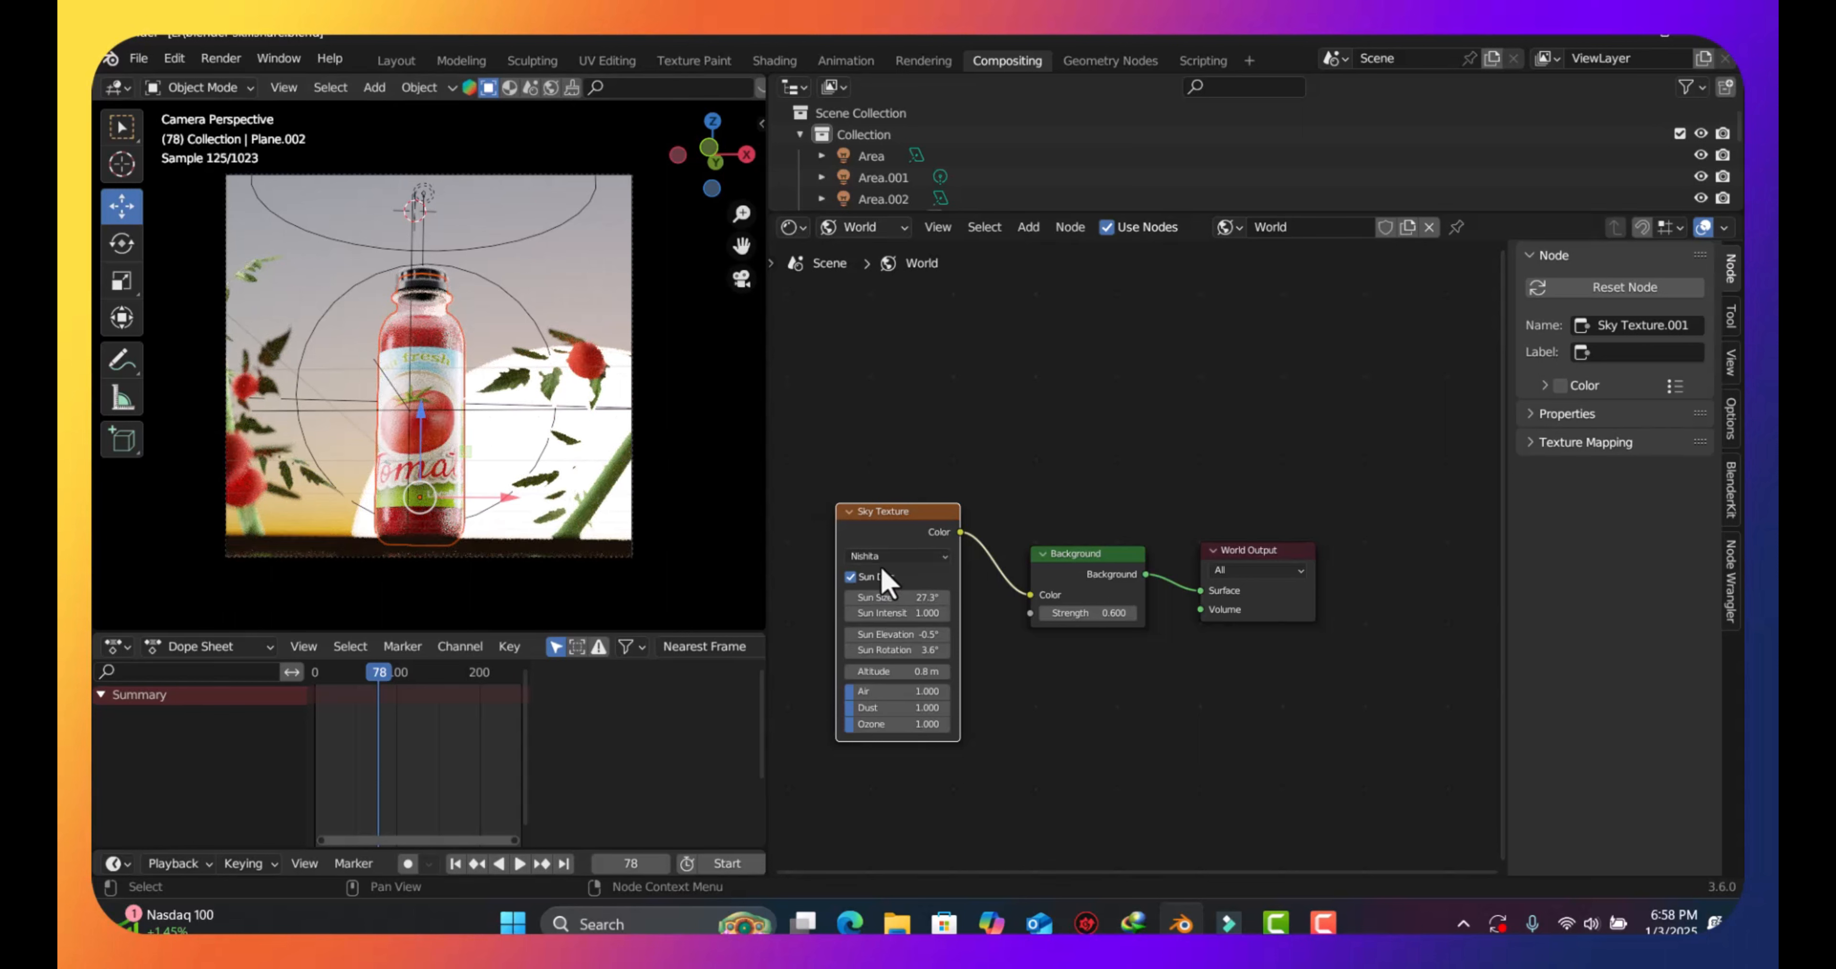
left_click(850, 577)
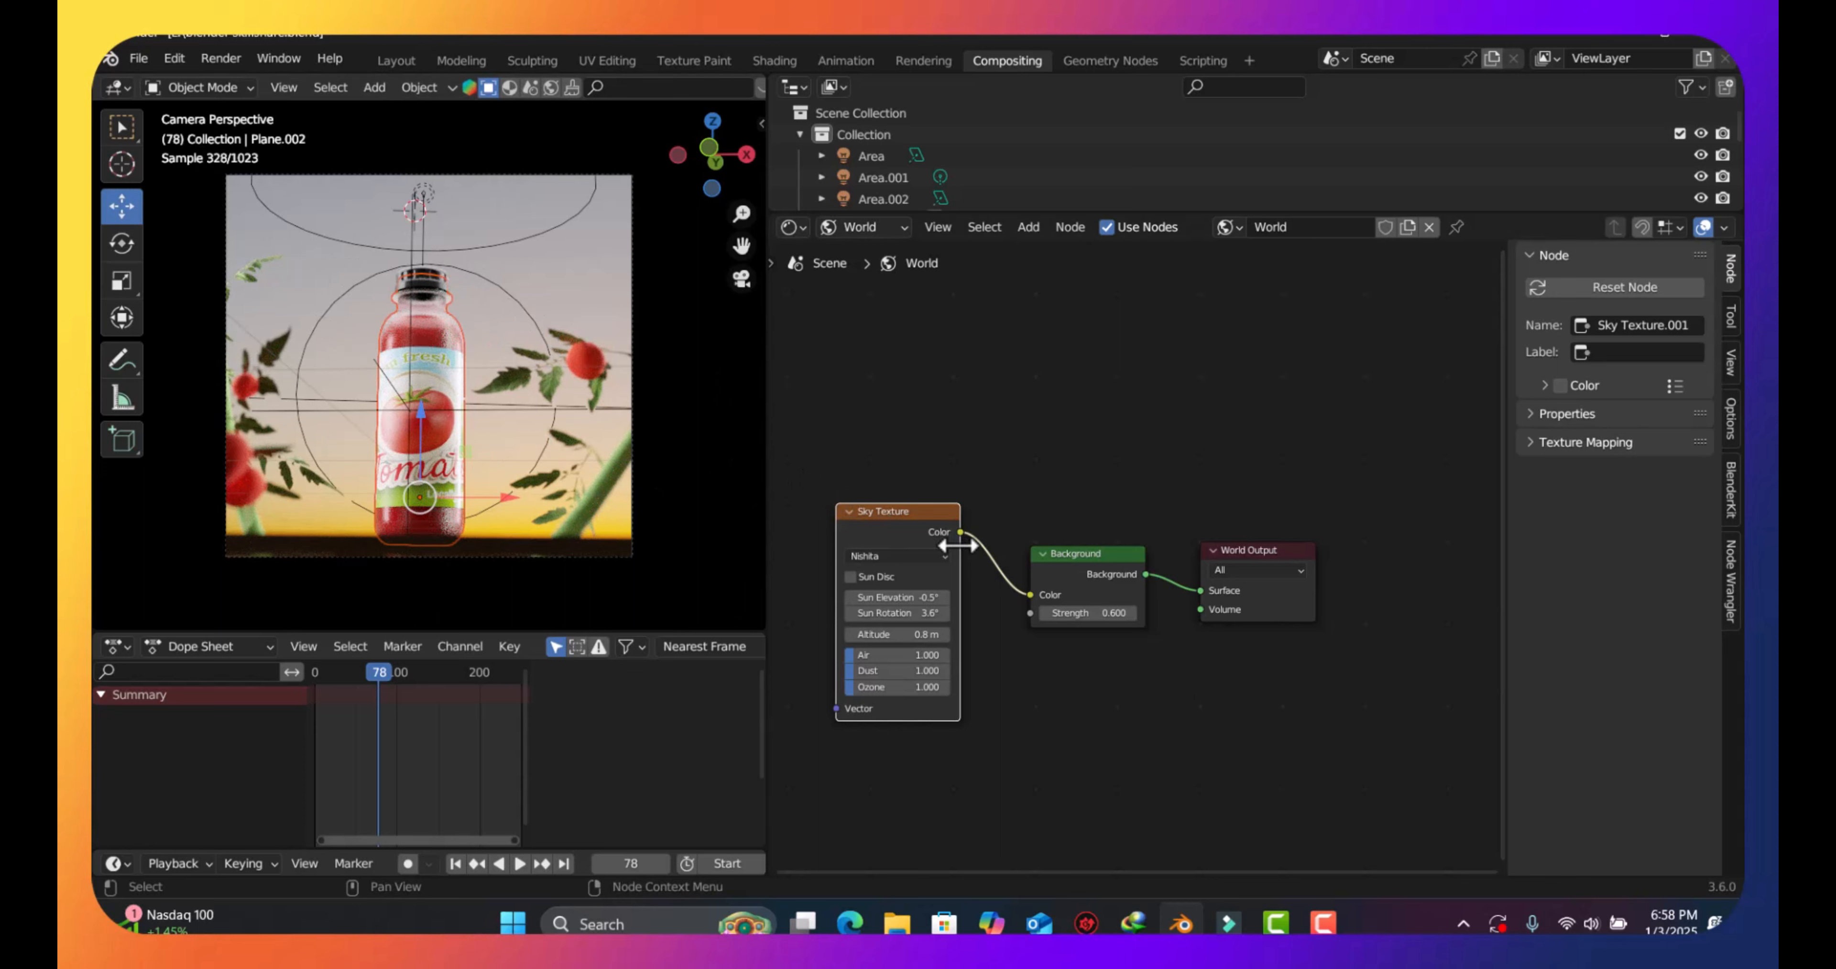
Set the Sky Texture's Ozone to 2.605, Sun Elevation to 1.2° and Sun Rotation to 0.6°
left_click_drag(864, 687, 927, 687)
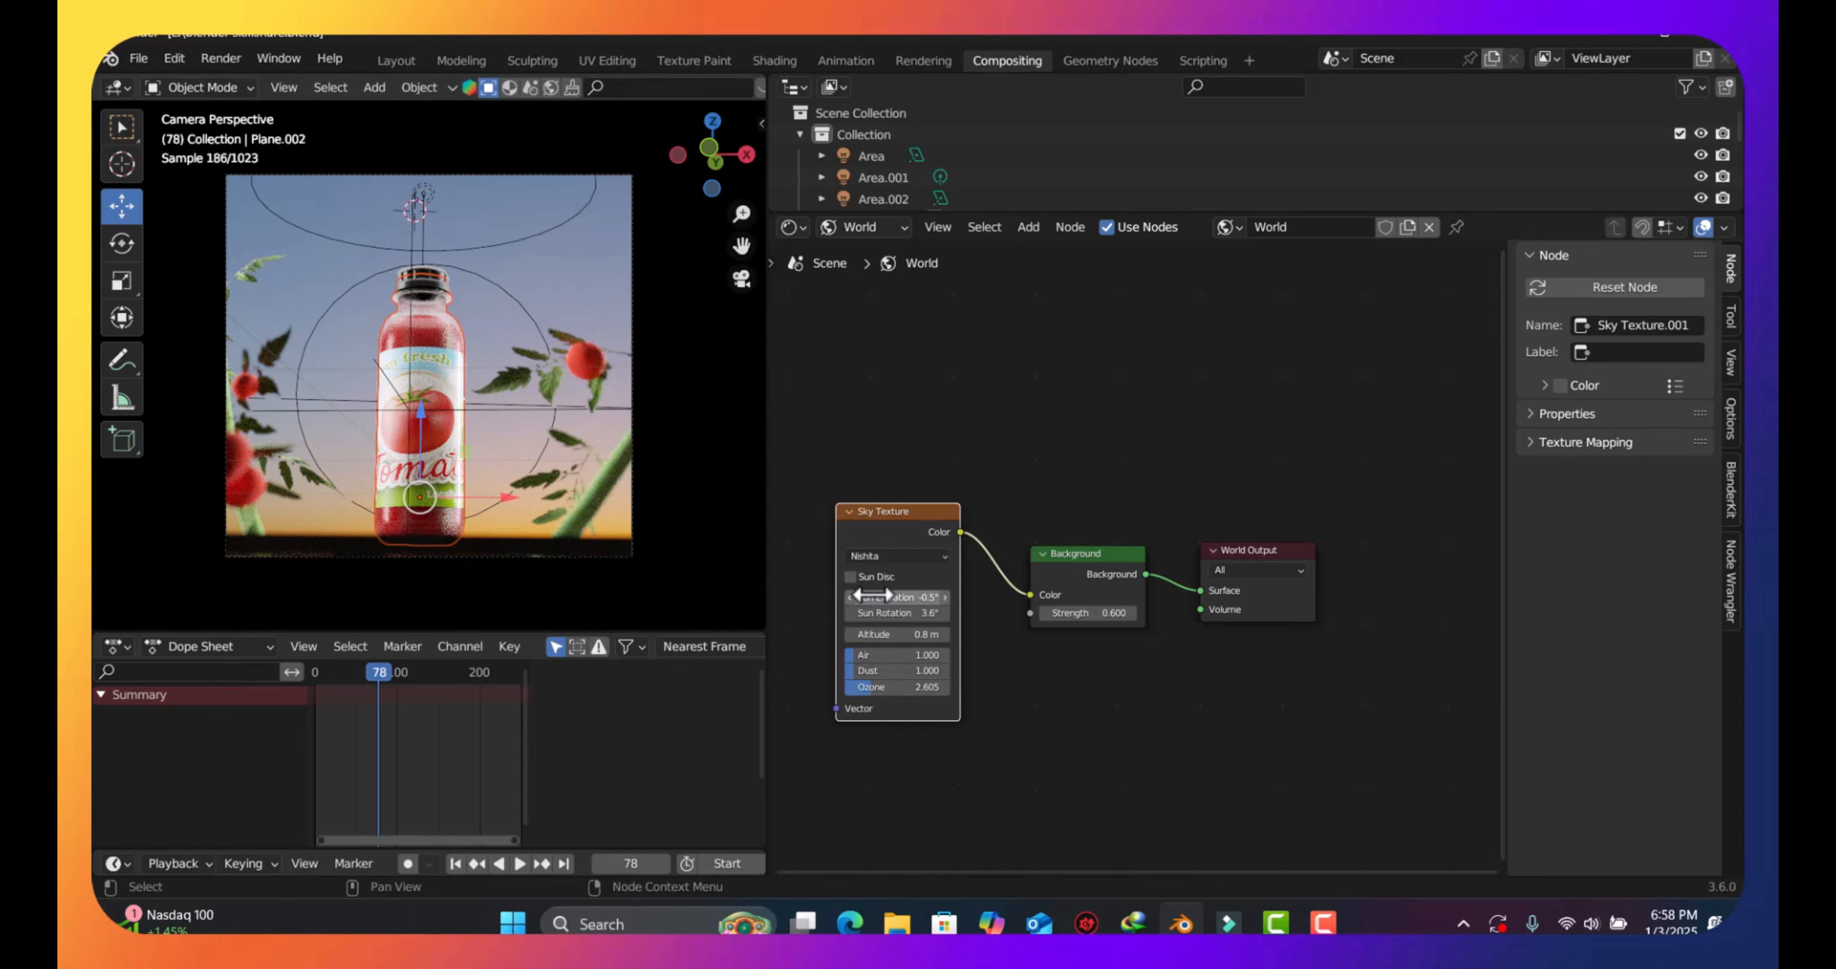
left_click_drag(871, 594, 891, 595)
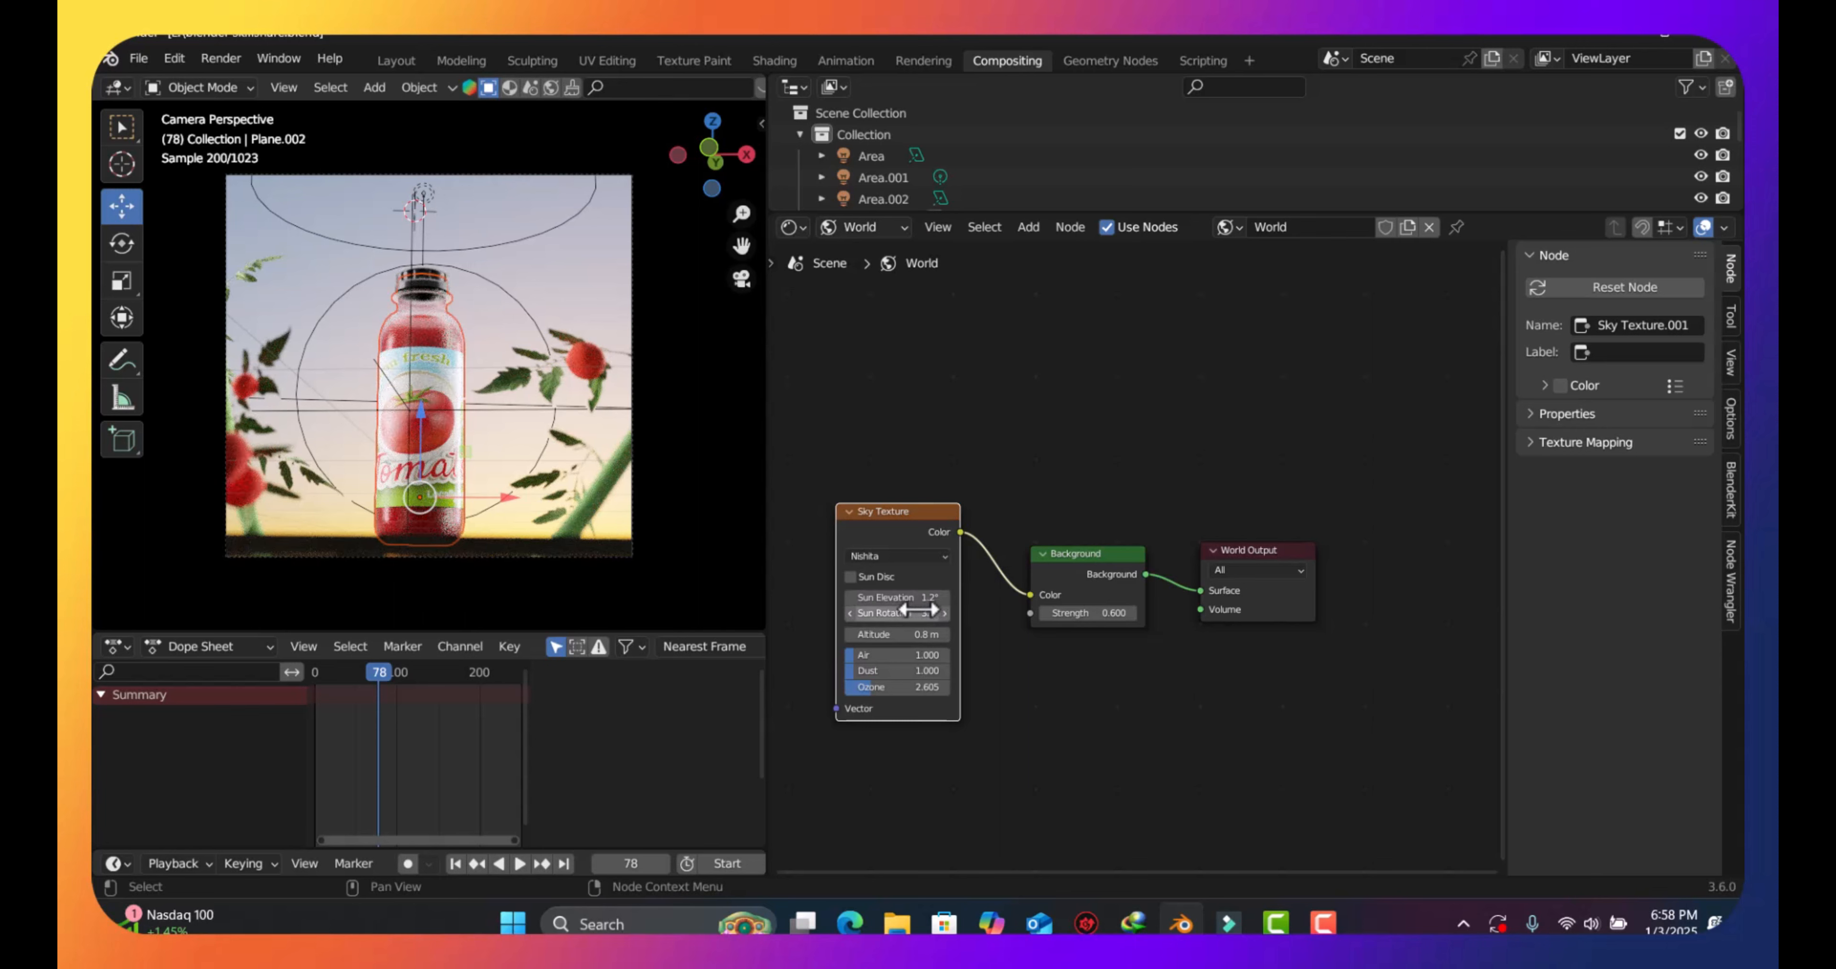
left_click_drag(883, 613, 895, 613)
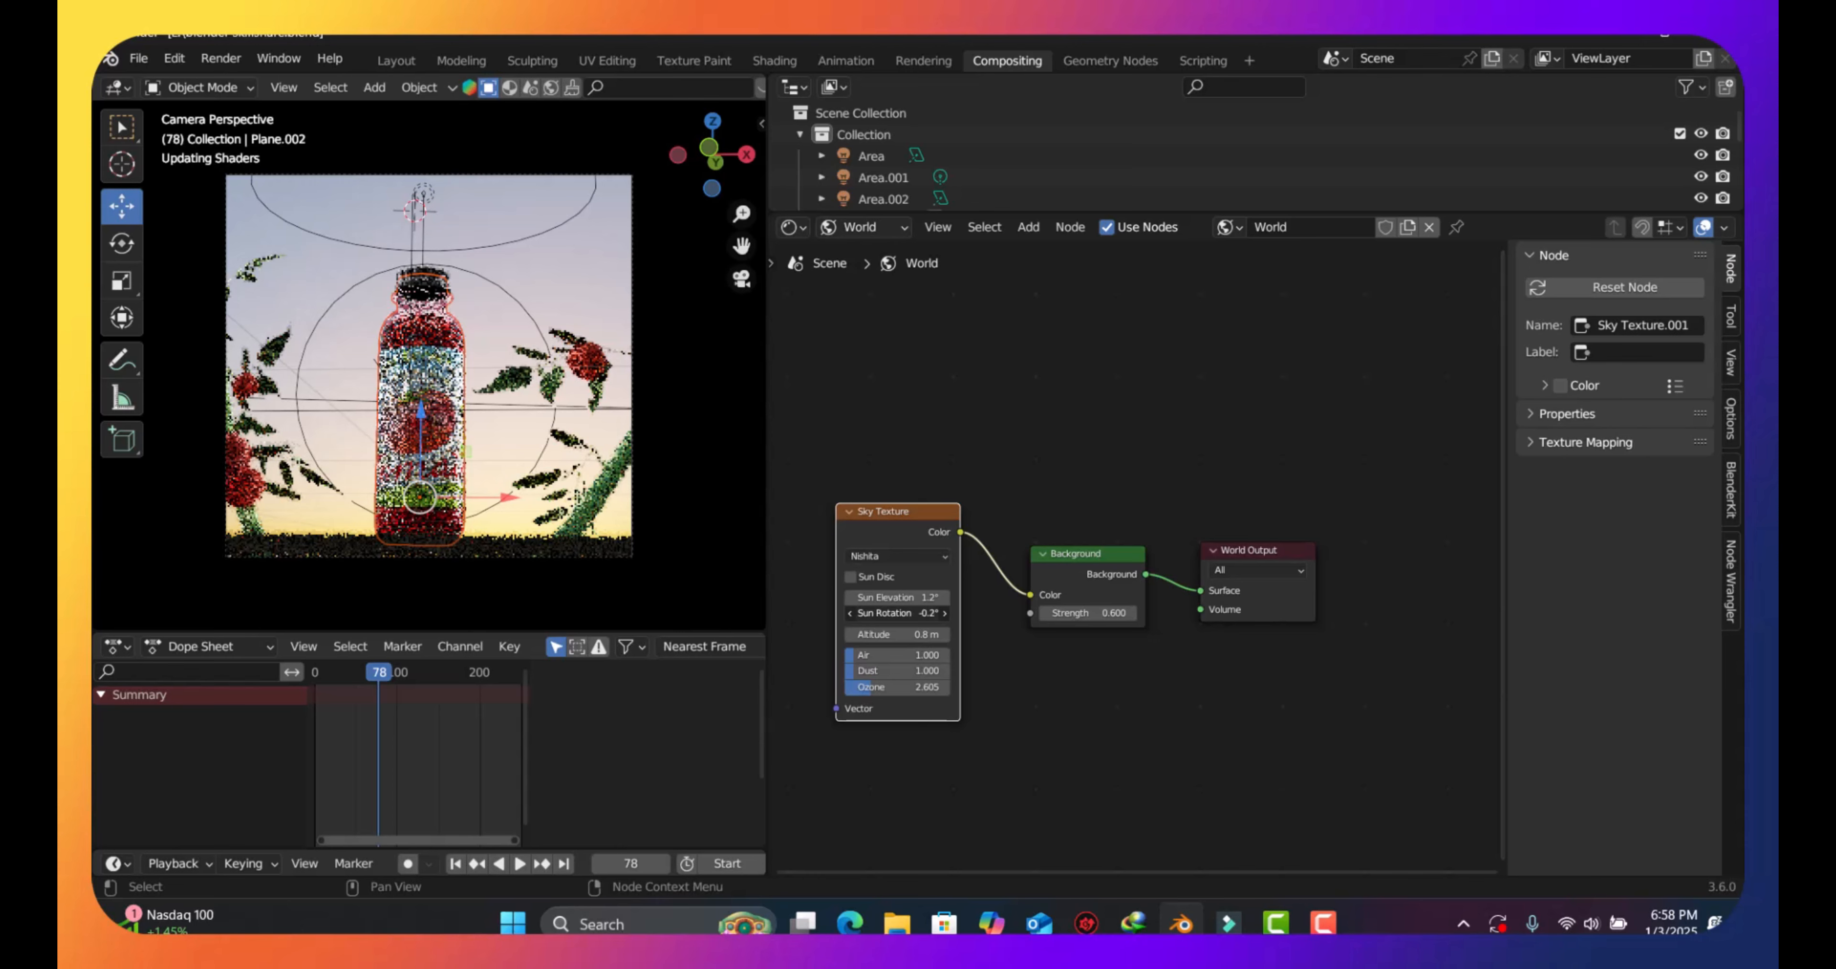
left_click_drag(898, 613, 903, 612)
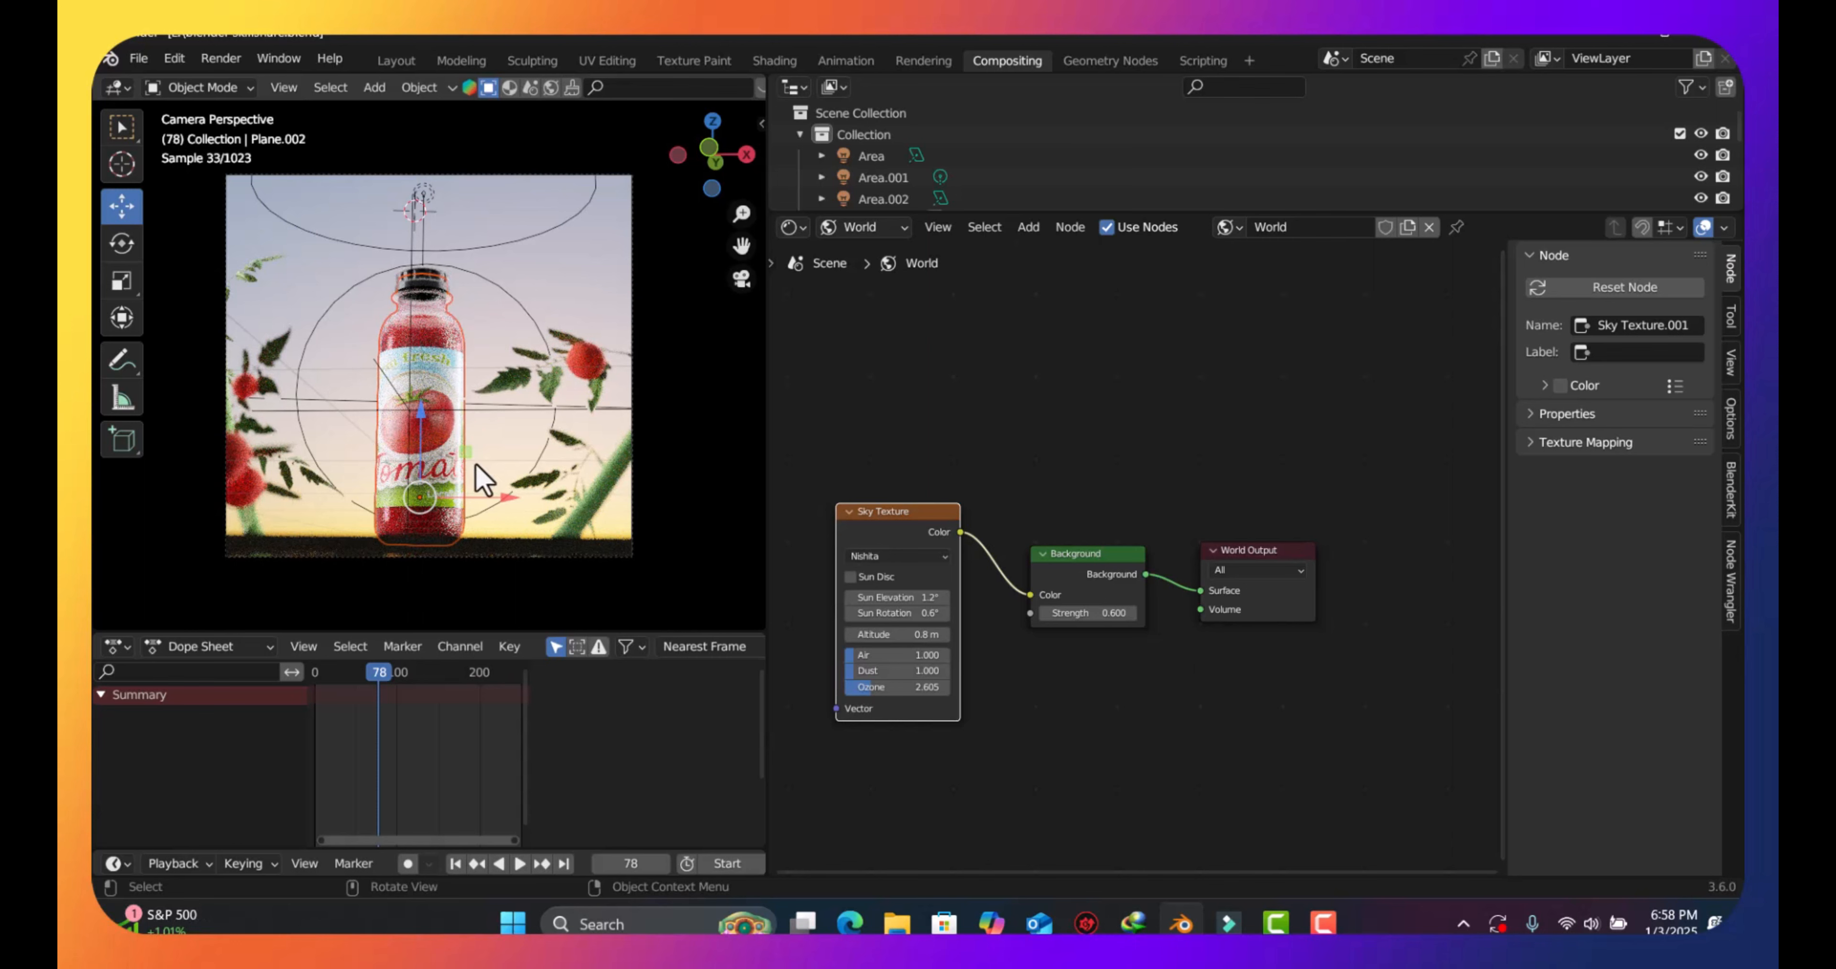
Select the round area light Area.001, and fine-tune the sky's Sun Elevation to 1.1° and Sun Rotation to -0.3°
left_click(496, 519)
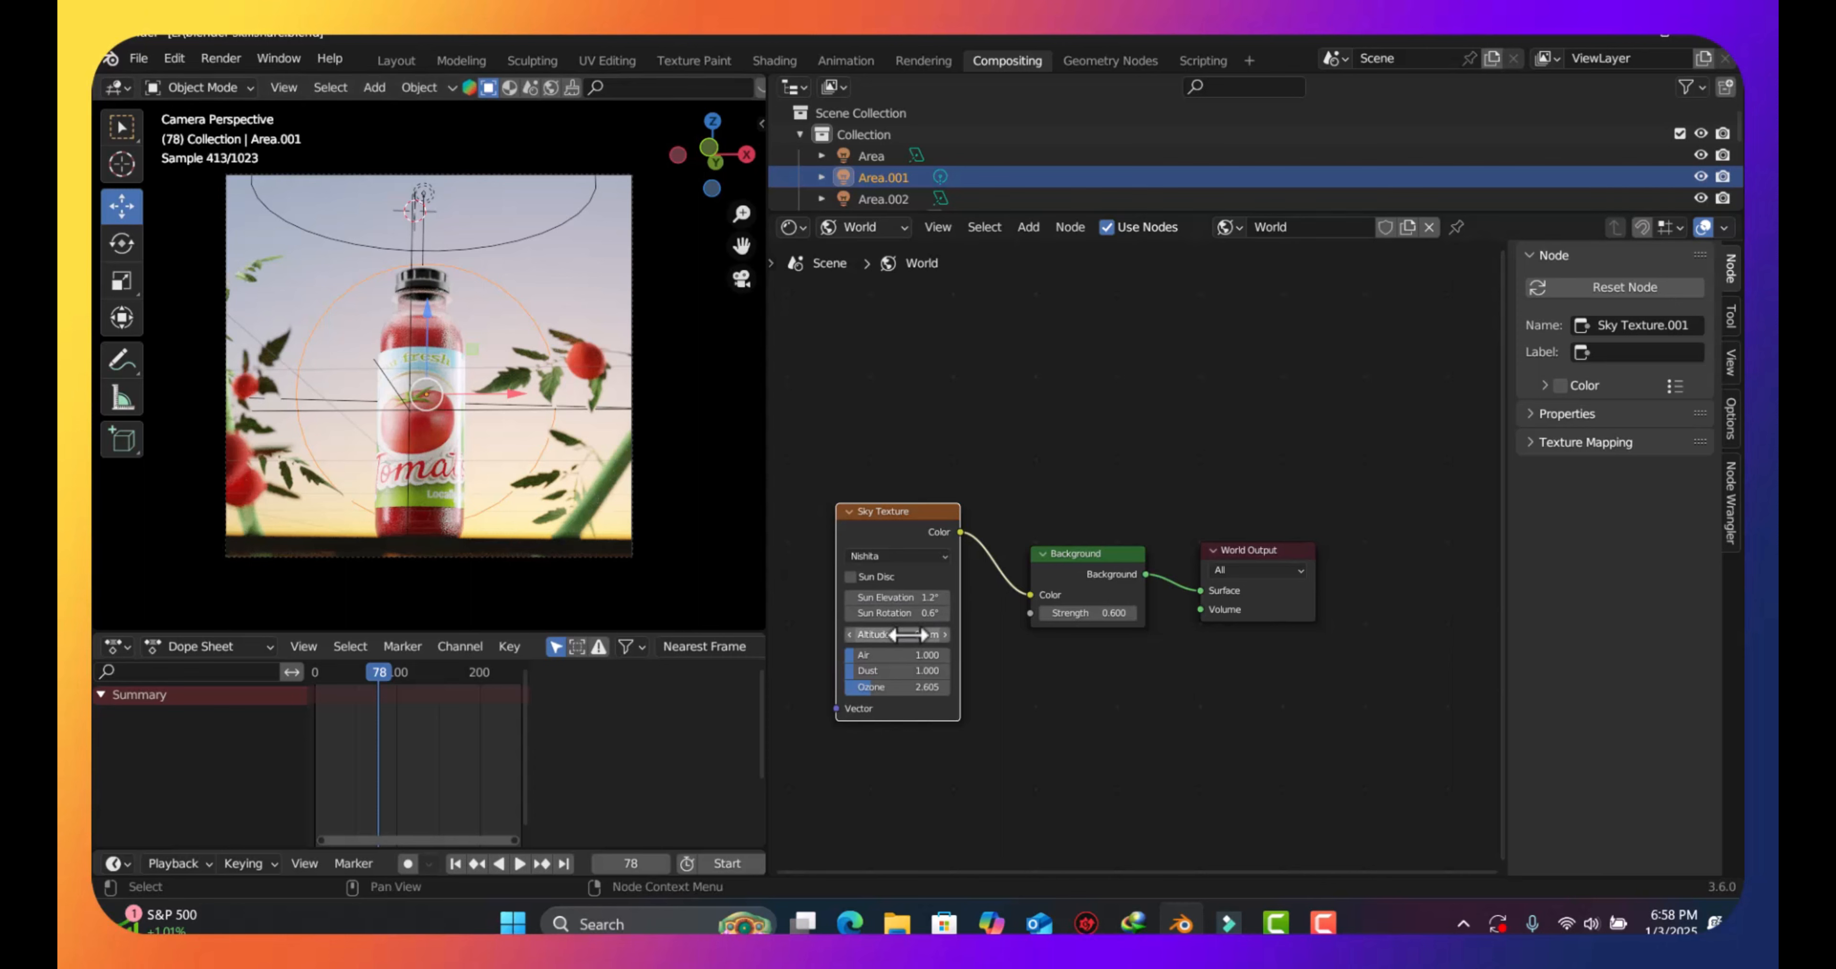
left_click_drag(889, 596, 882, 614)
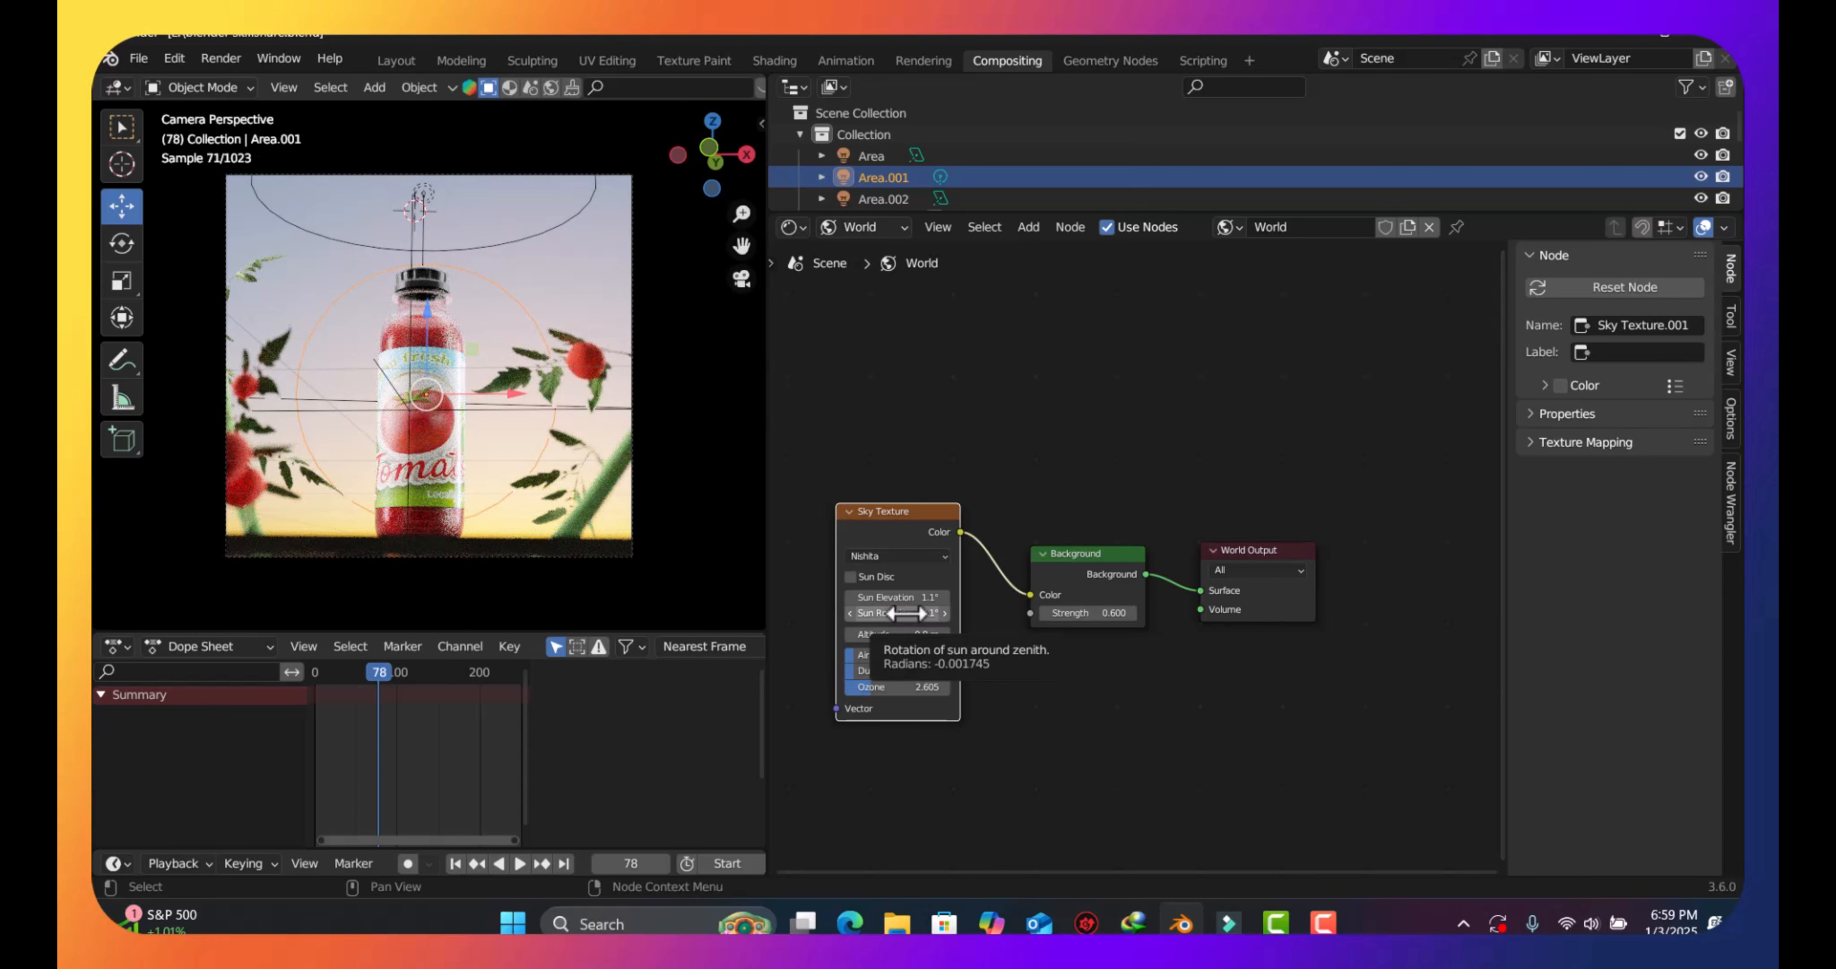
left_click(849, 614)
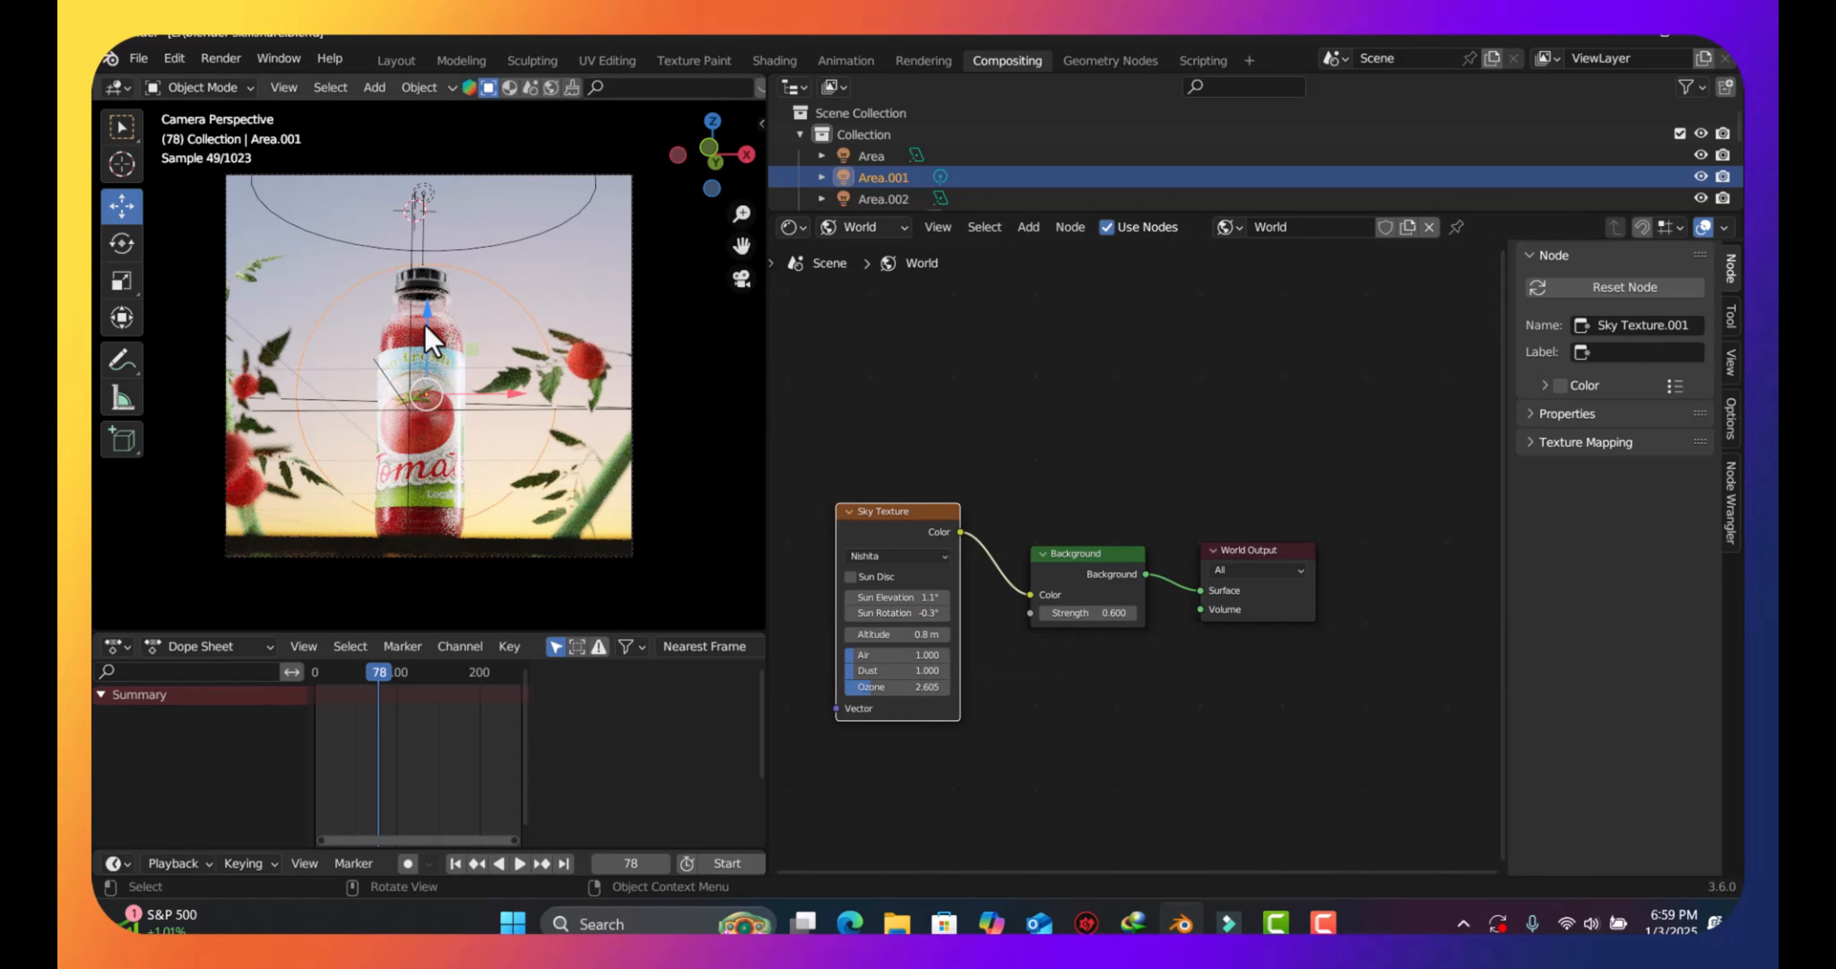
Shift the Area.001 light slightly lower and sideways, return to the camera view and deselect the light
left_click_drag(687, 173, 662, 349)
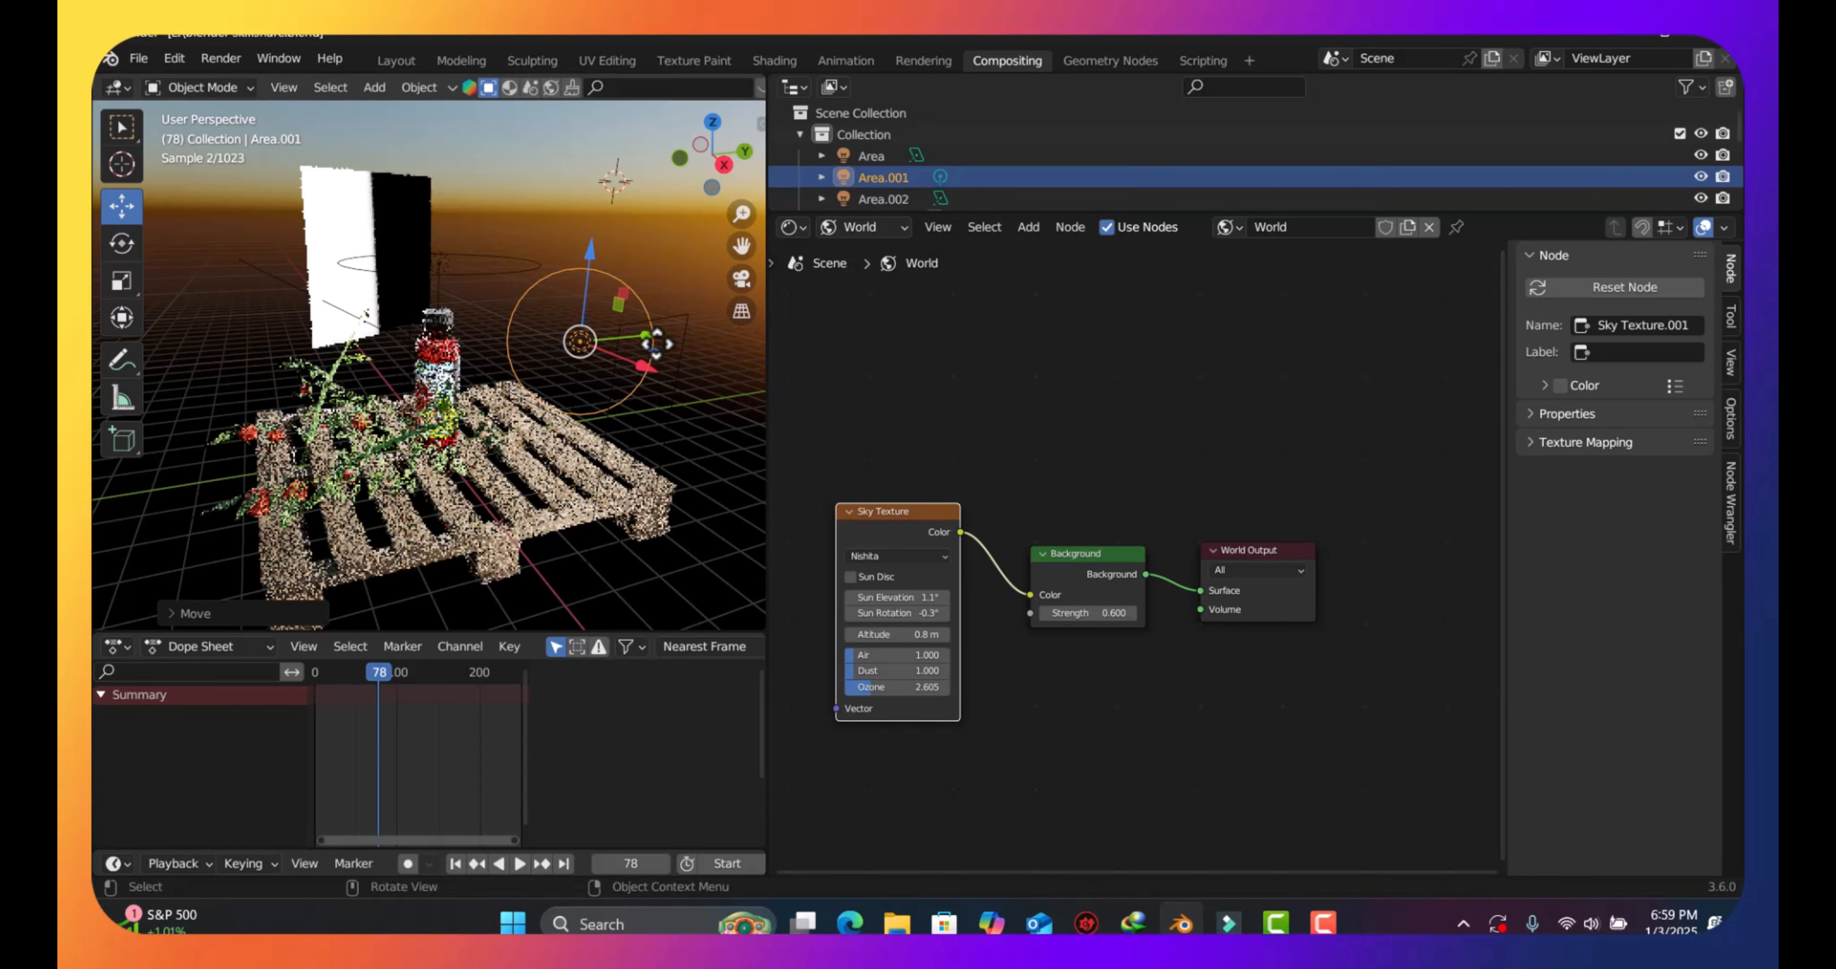
key("KP_0")
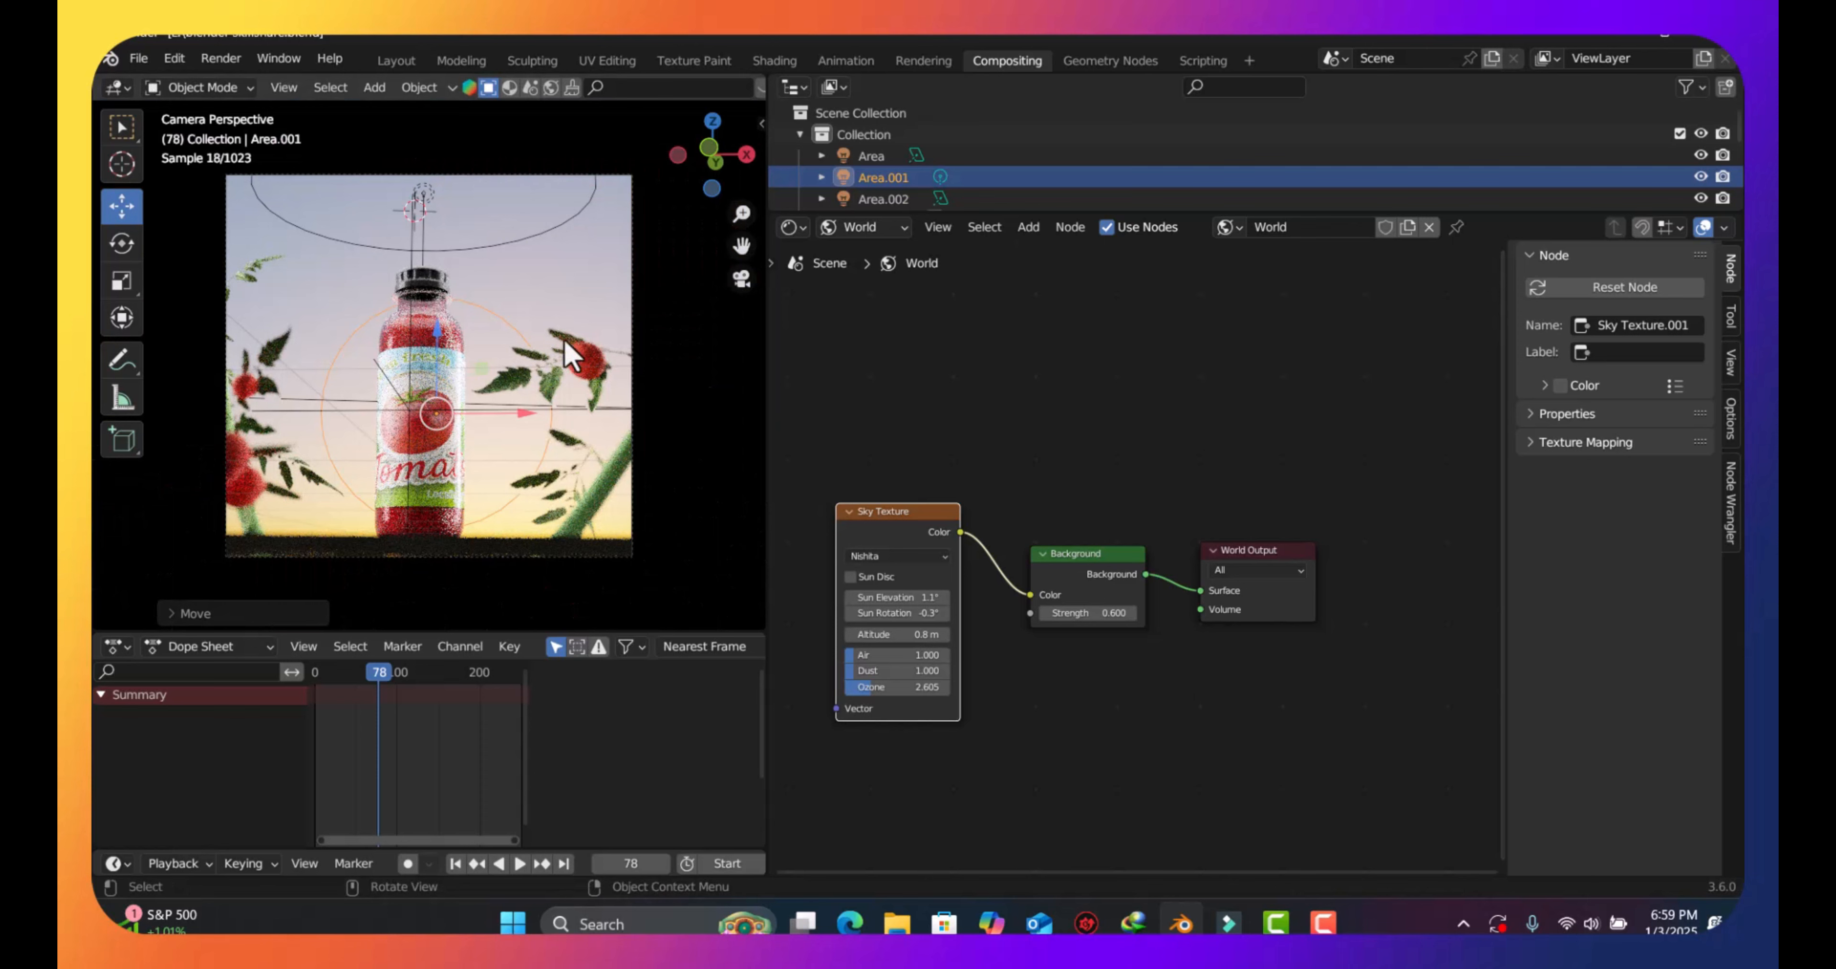
left_click(541, 292)
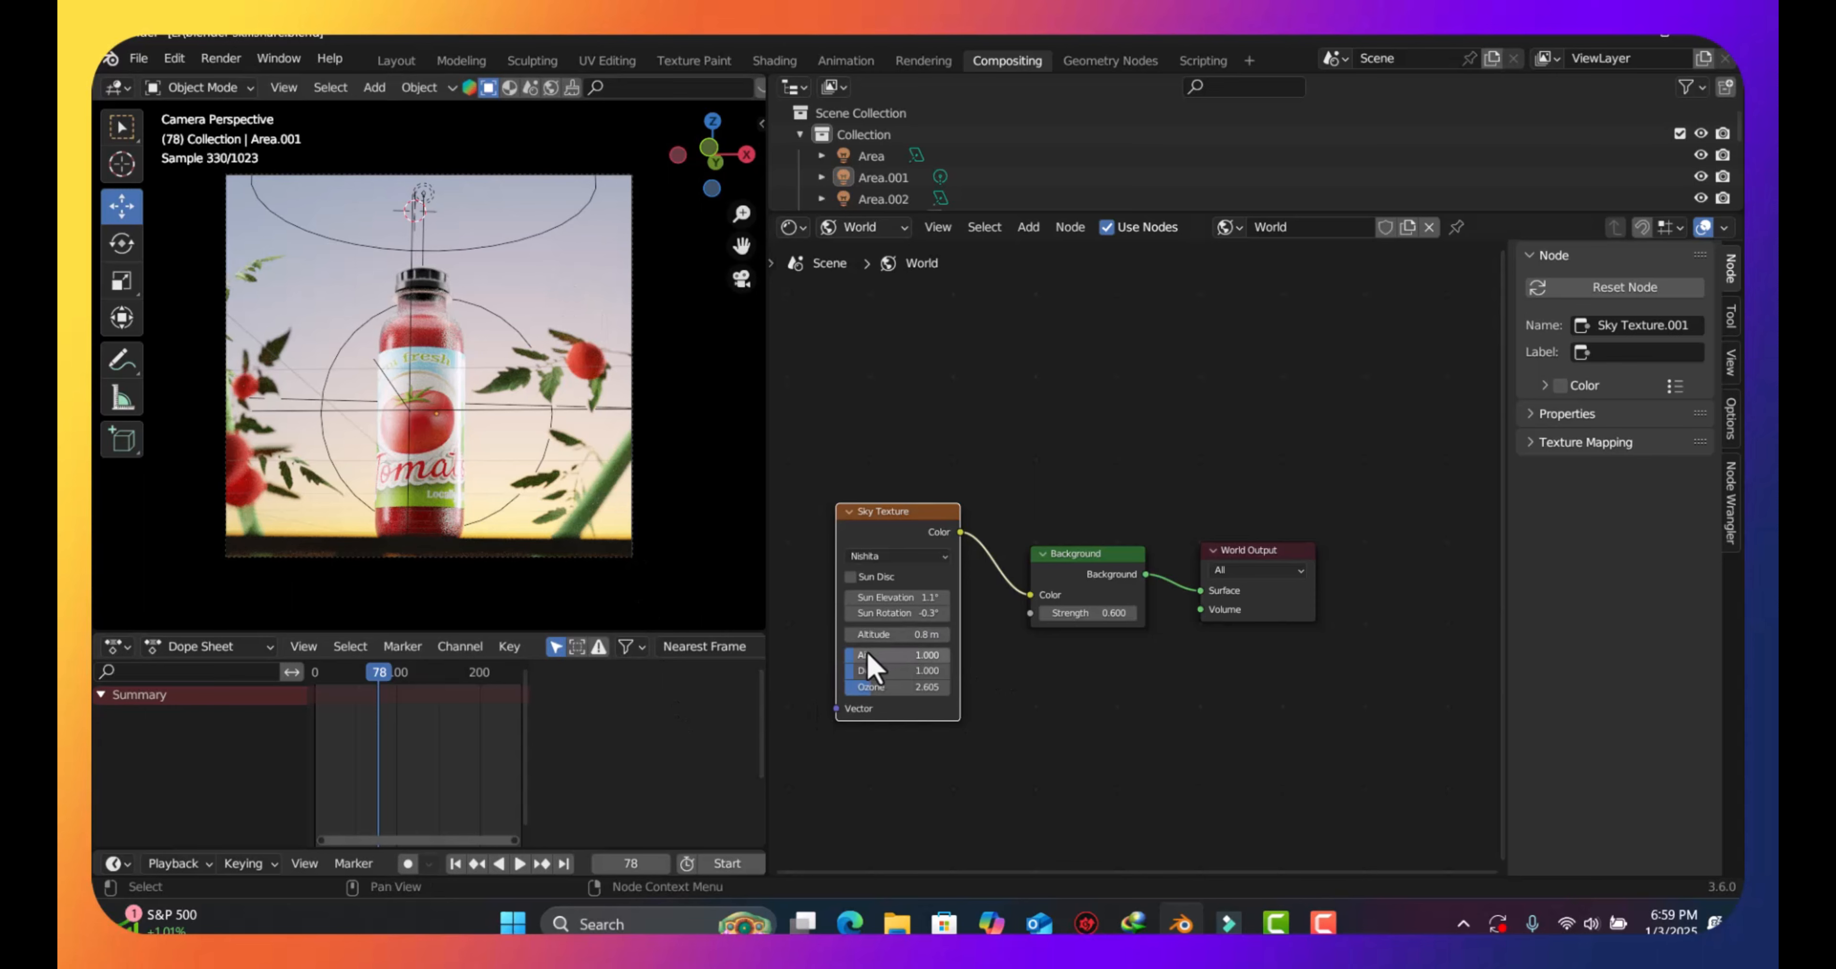
Test the Sky Texture's Air density at 4.642, reset it to its default and try out the Dust value
mouse_move(894, 654)
left_mouse_down()
mouse_move(964, 654)
mouse_move(898, 658)
left_mouse_up()
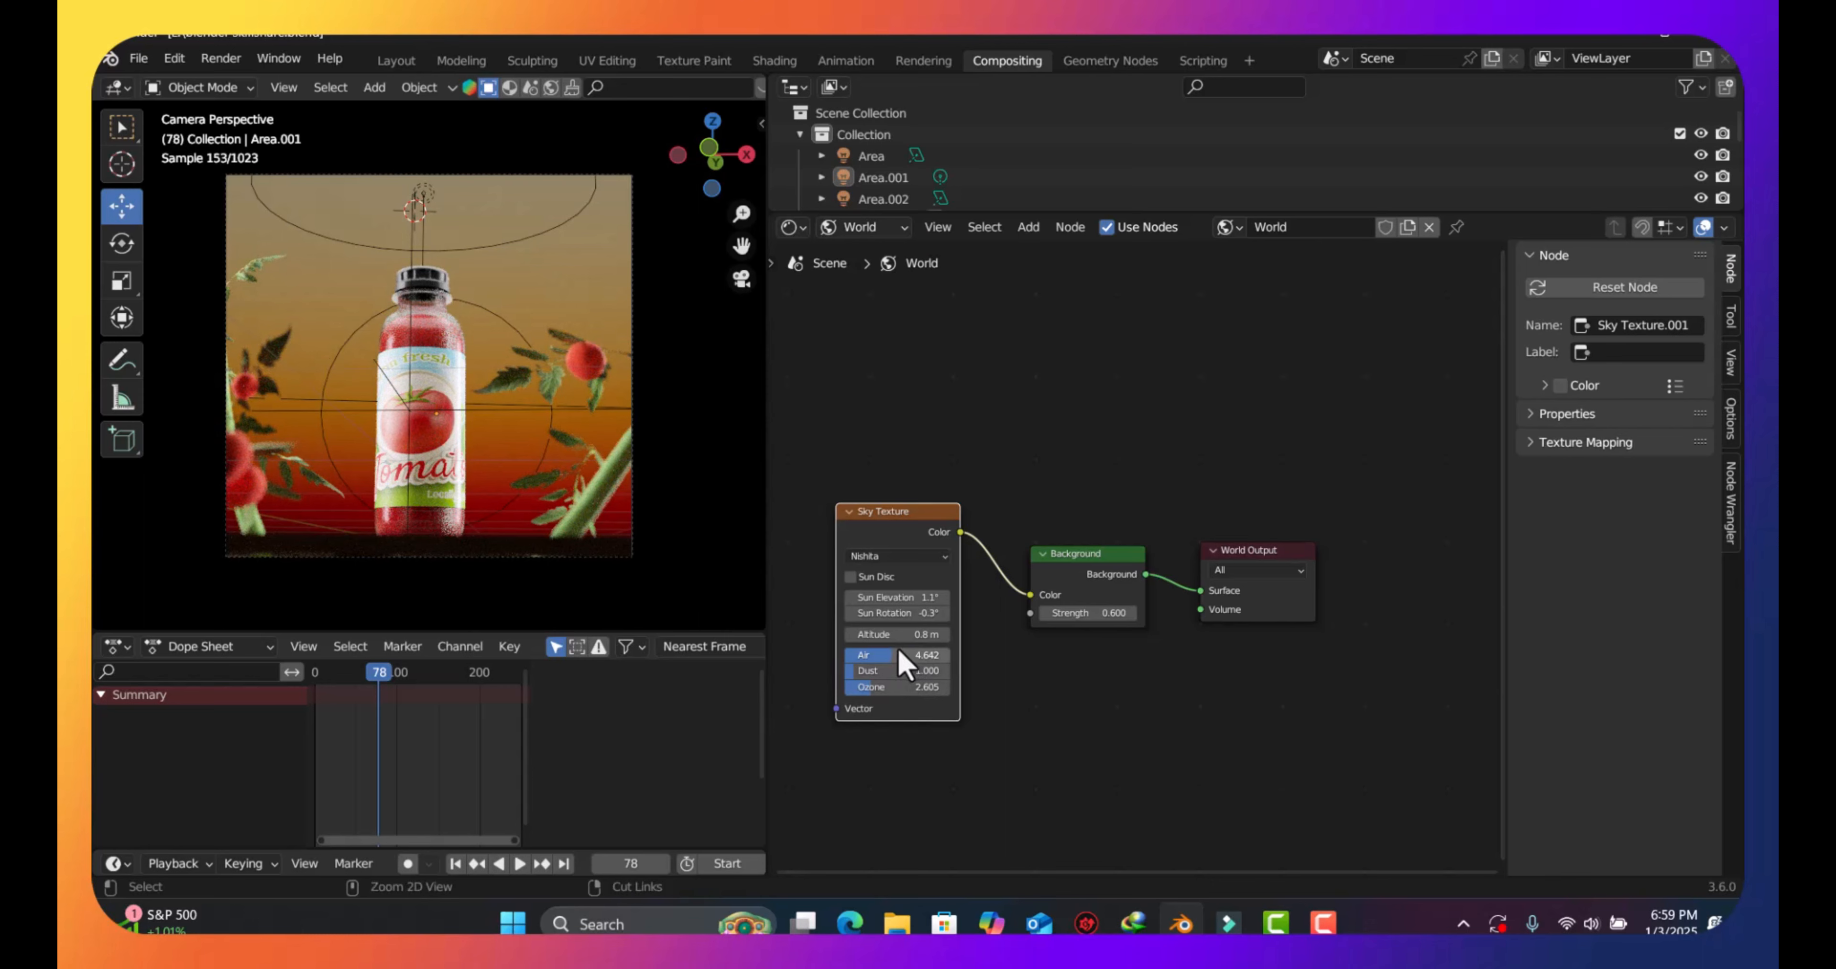
key("BackSpace")
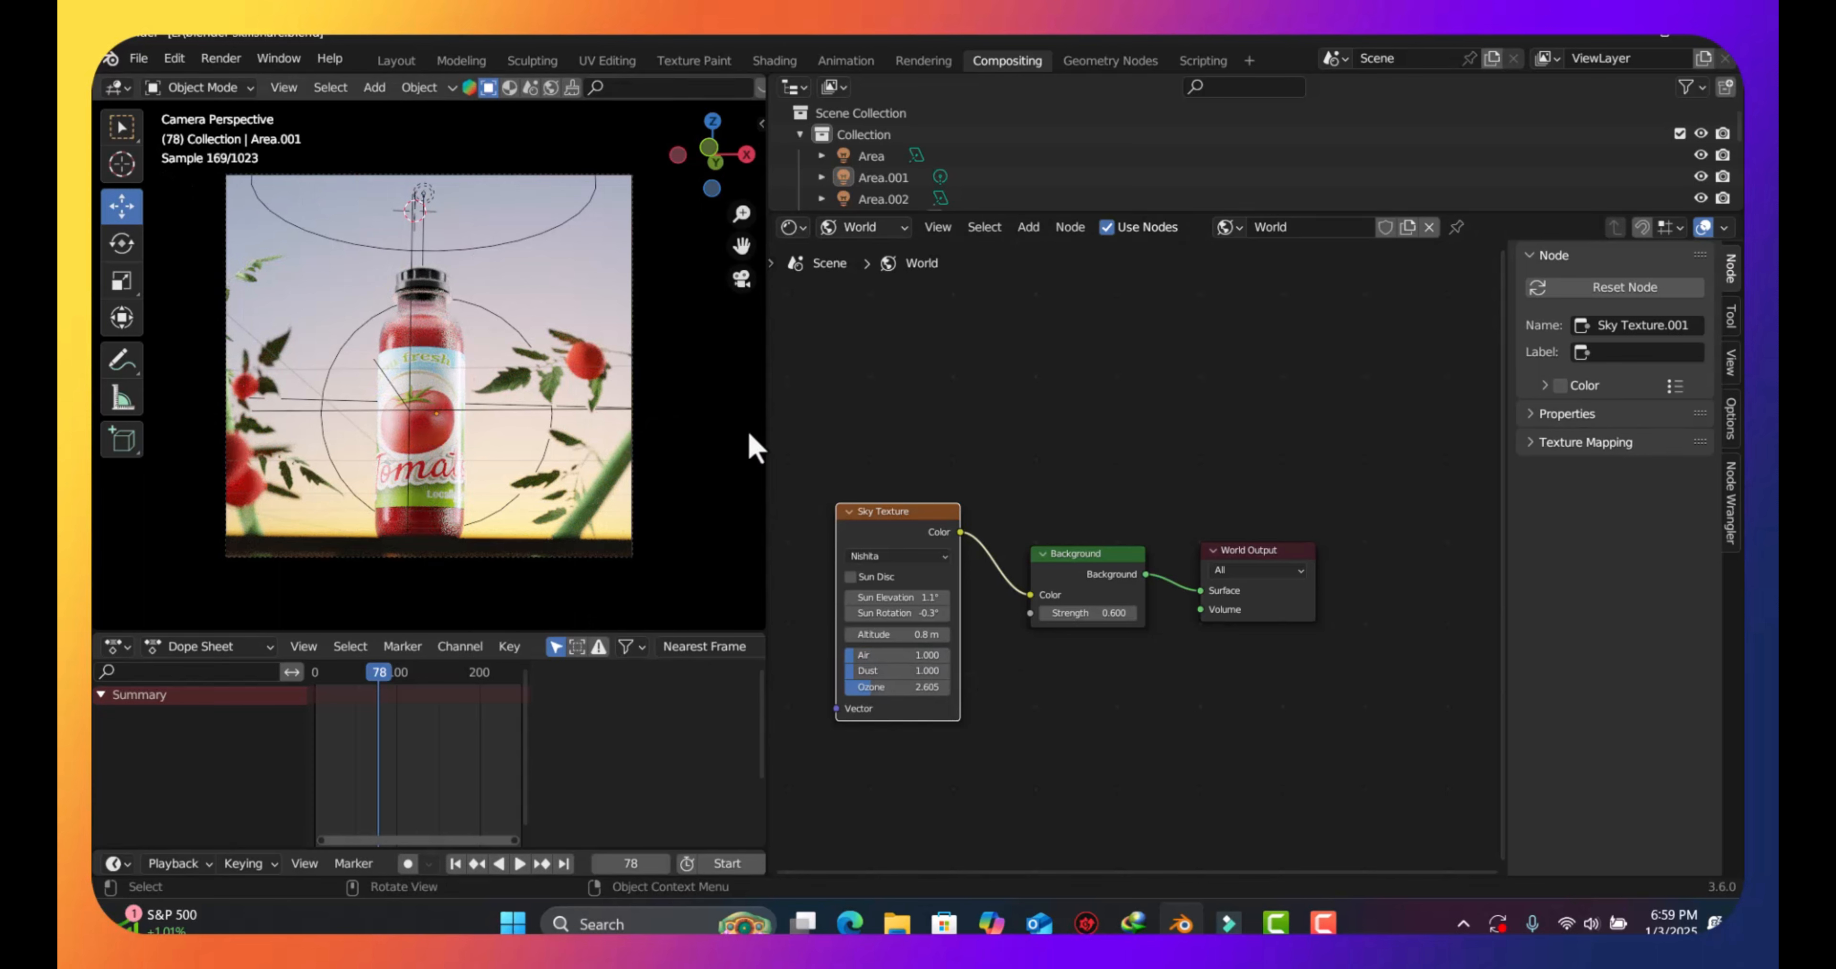
left_click_drag(862, 669, 863, 669)
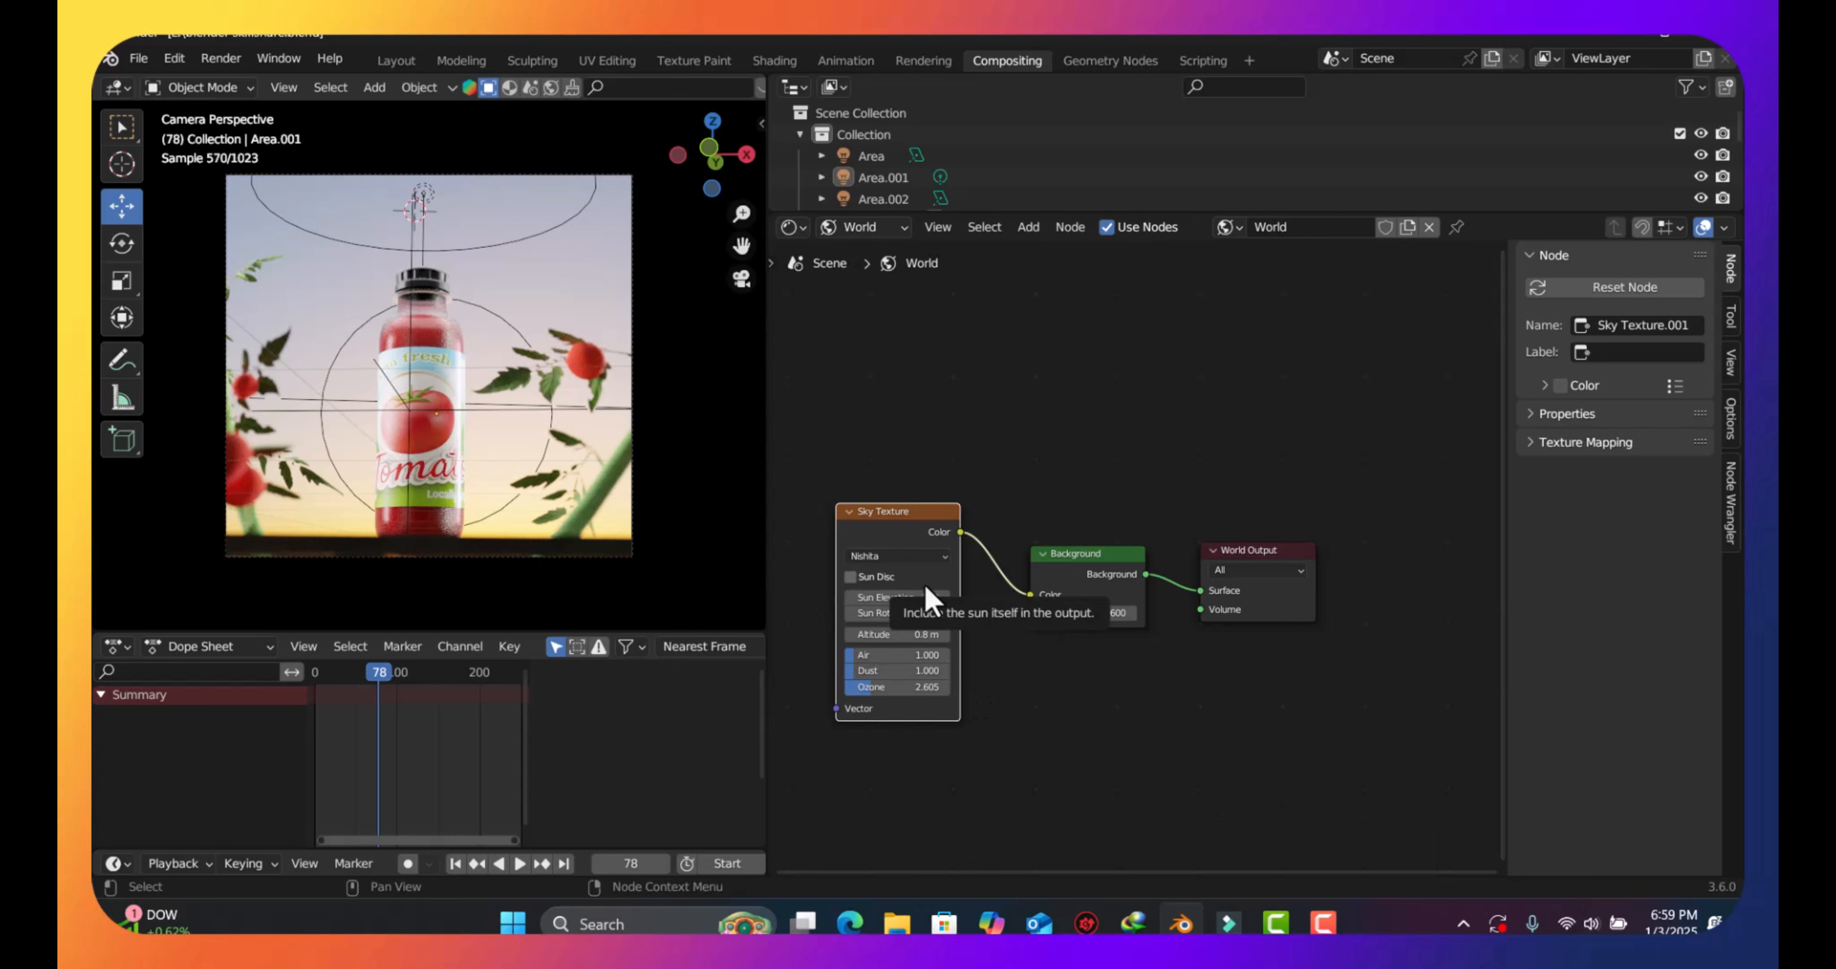
Review the available sky types, keep Nishita, and examine the sky lighting around the scene outside the camera view
left_click(924, 555)
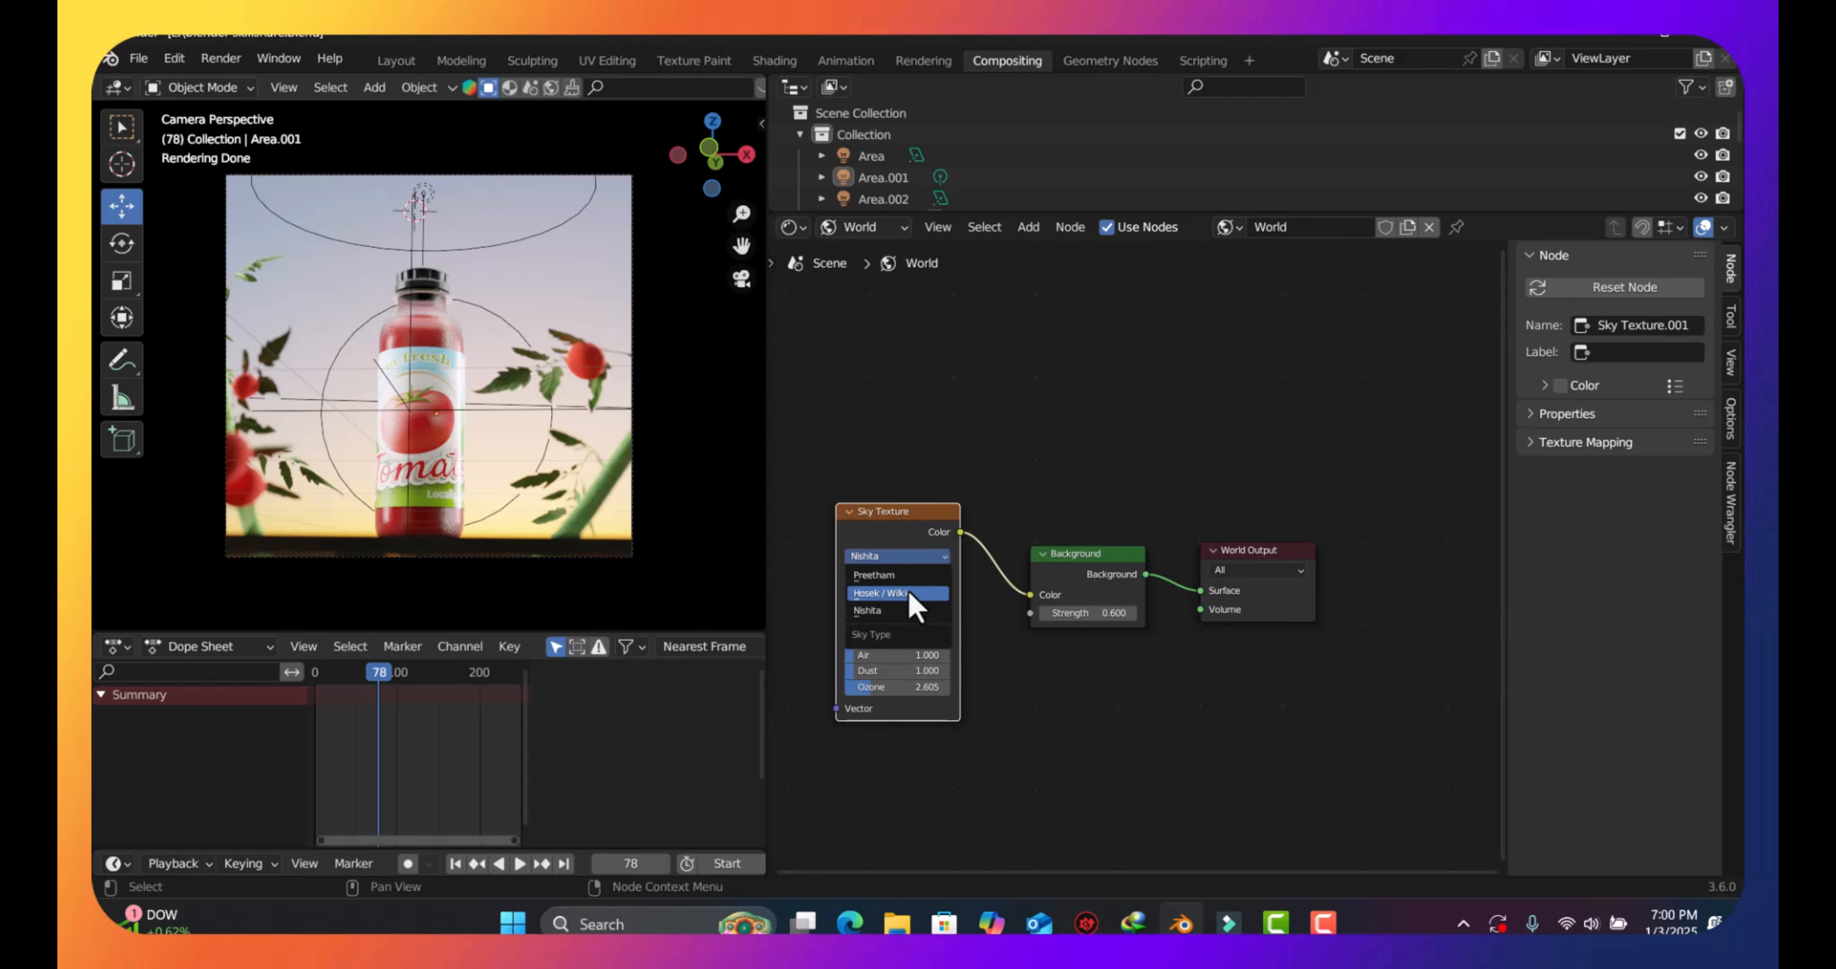
left_click(878, 609)
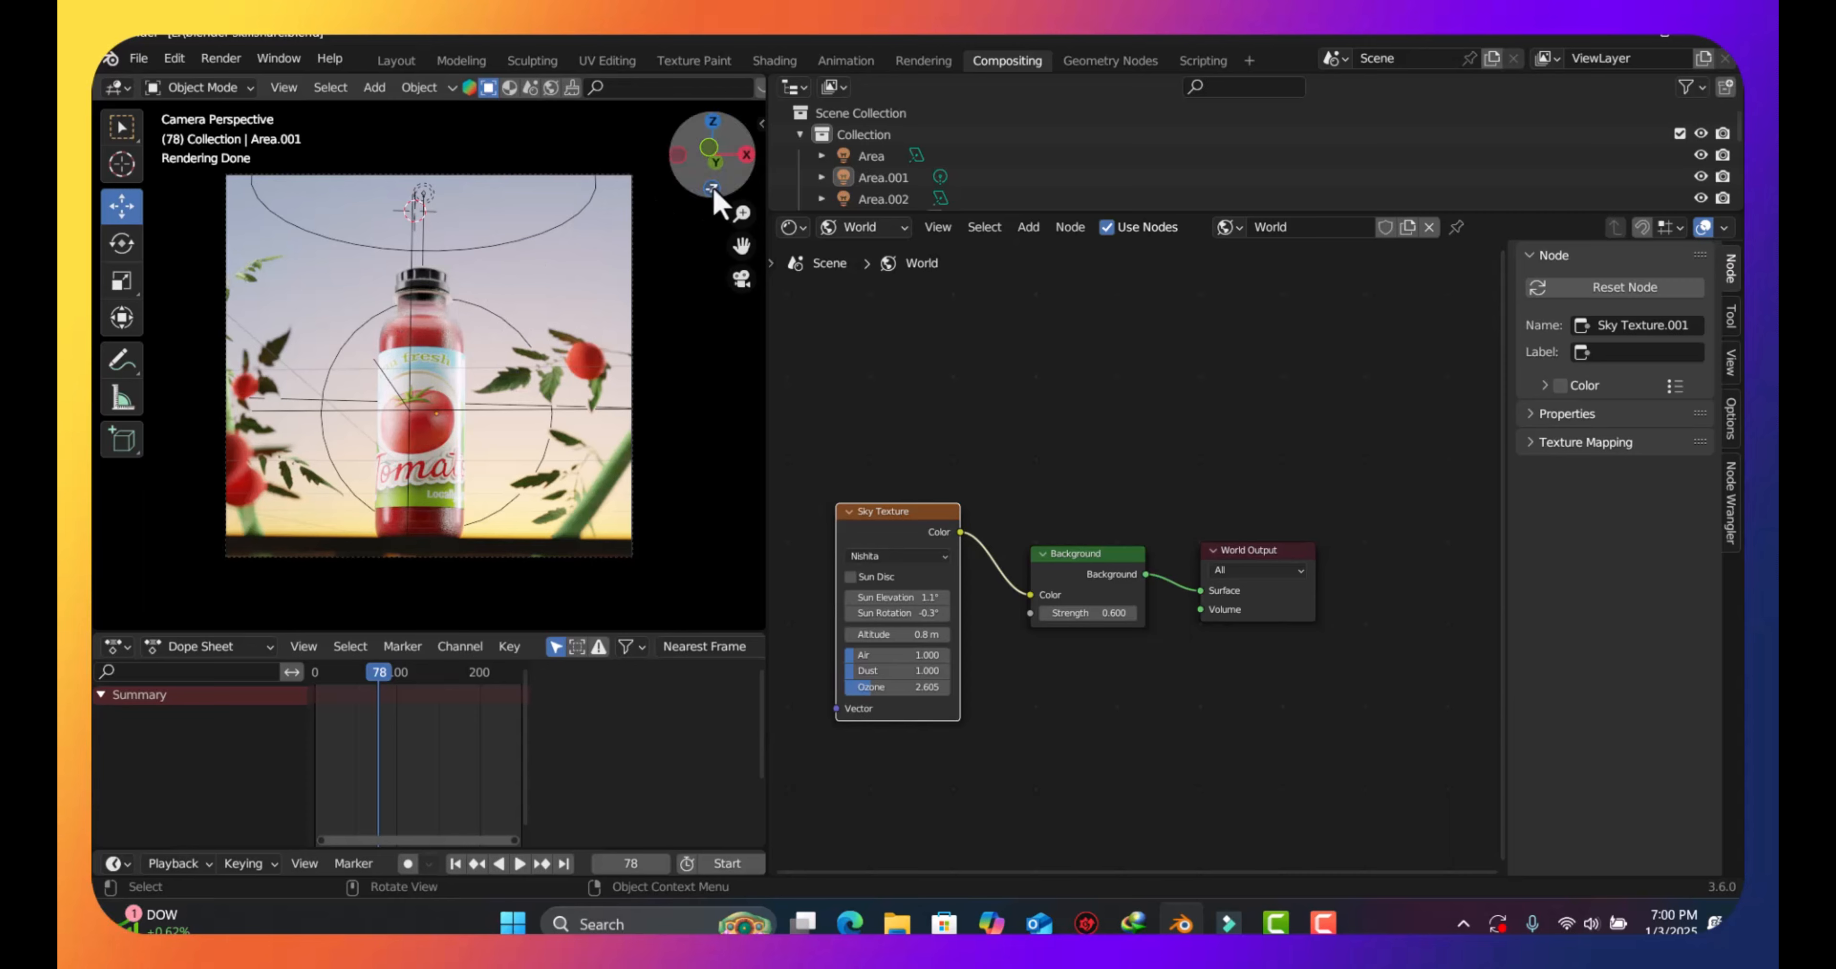
left_click_drag(707, 154, 727, 161)
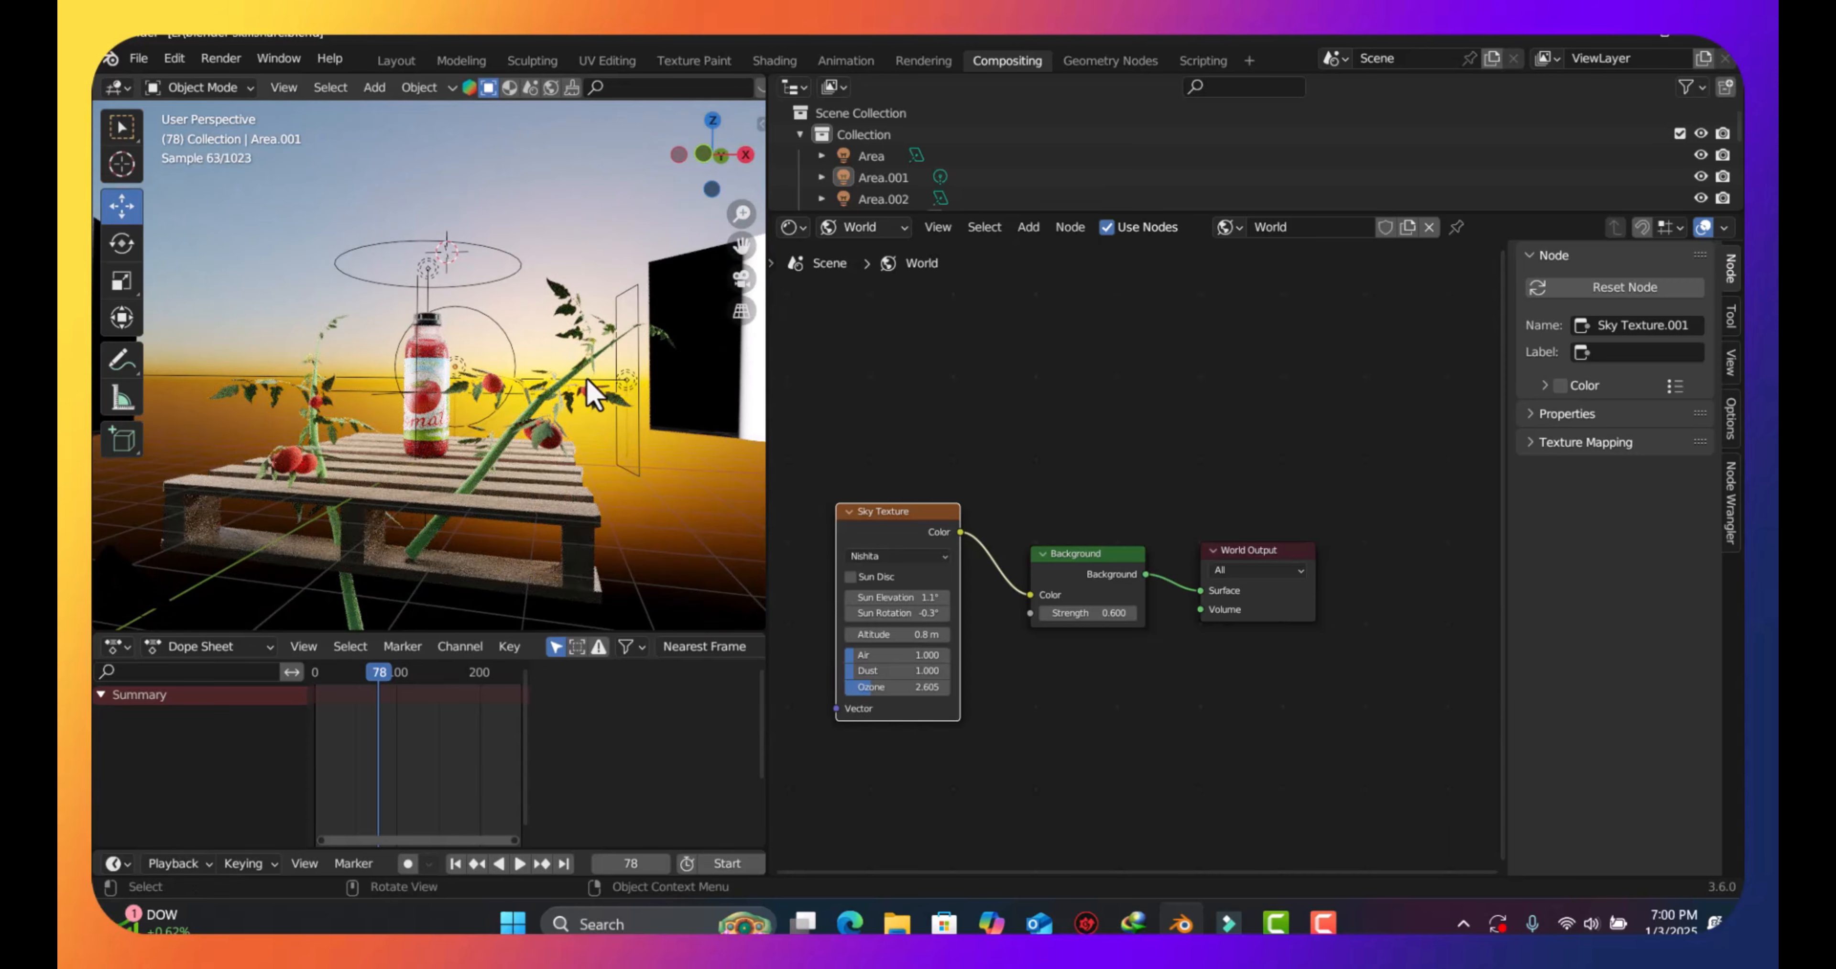
key("KP_0")
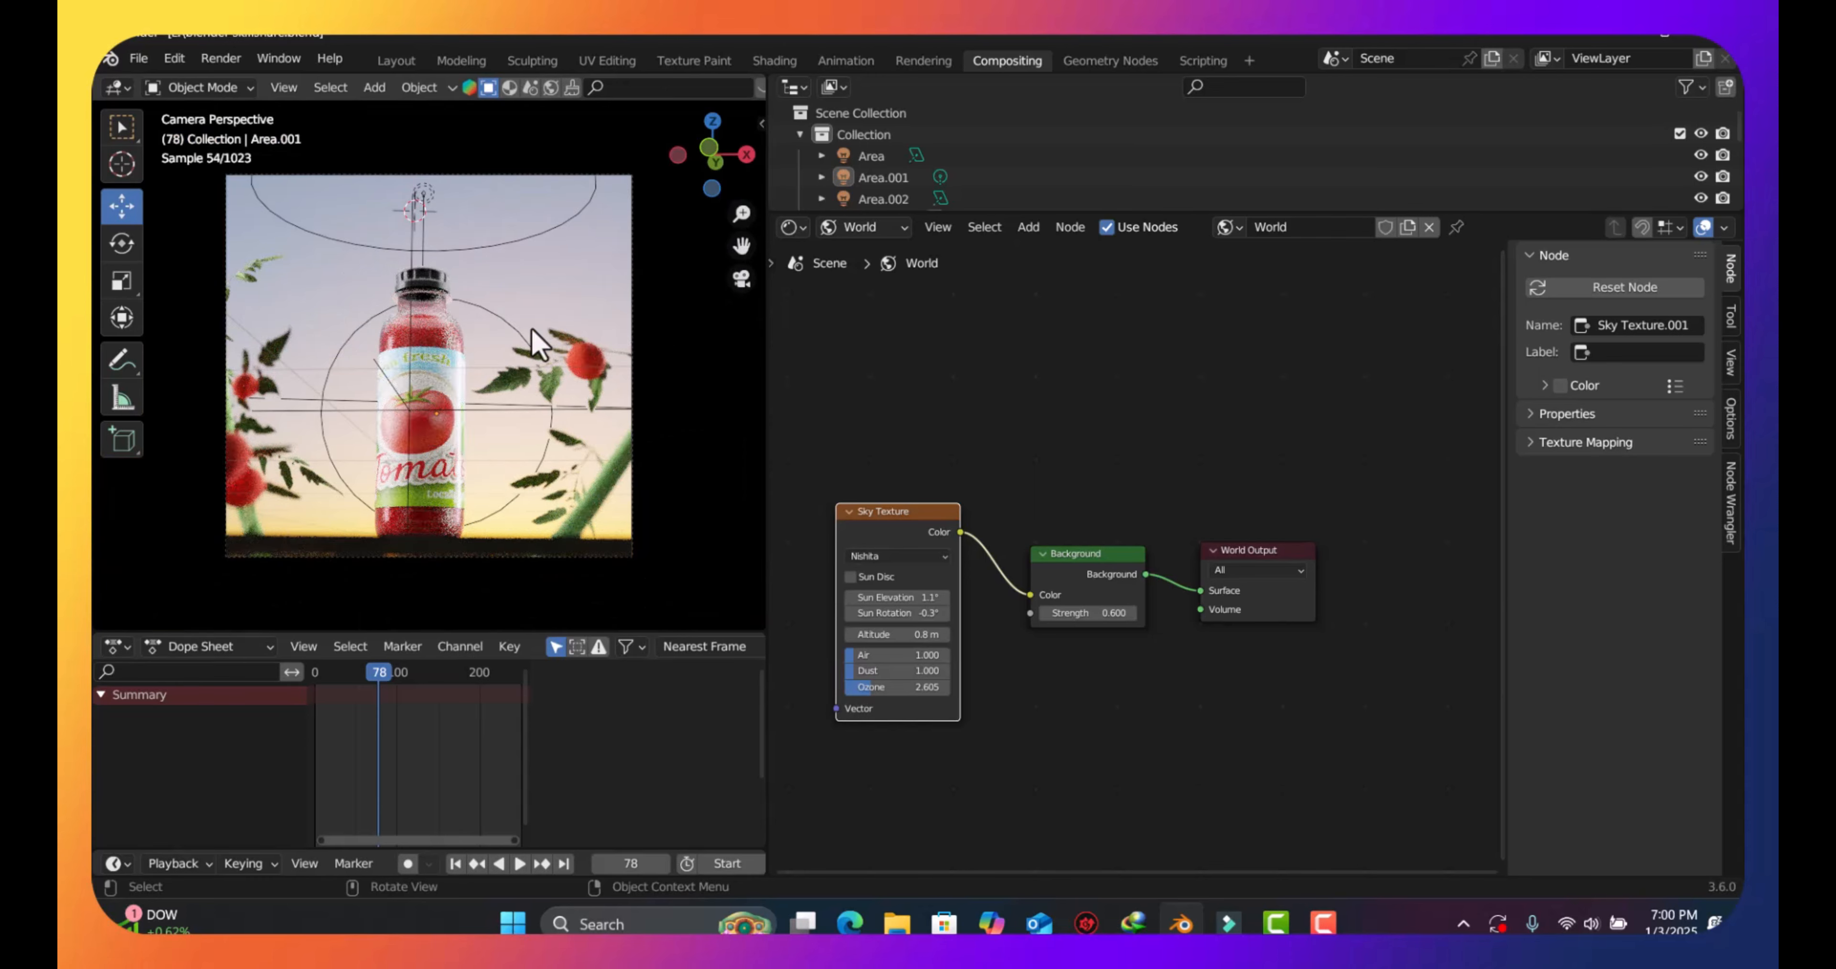
Select the bottle's outer glass body and hide it, leaving the juice inside exposed
left_click(443, 327)
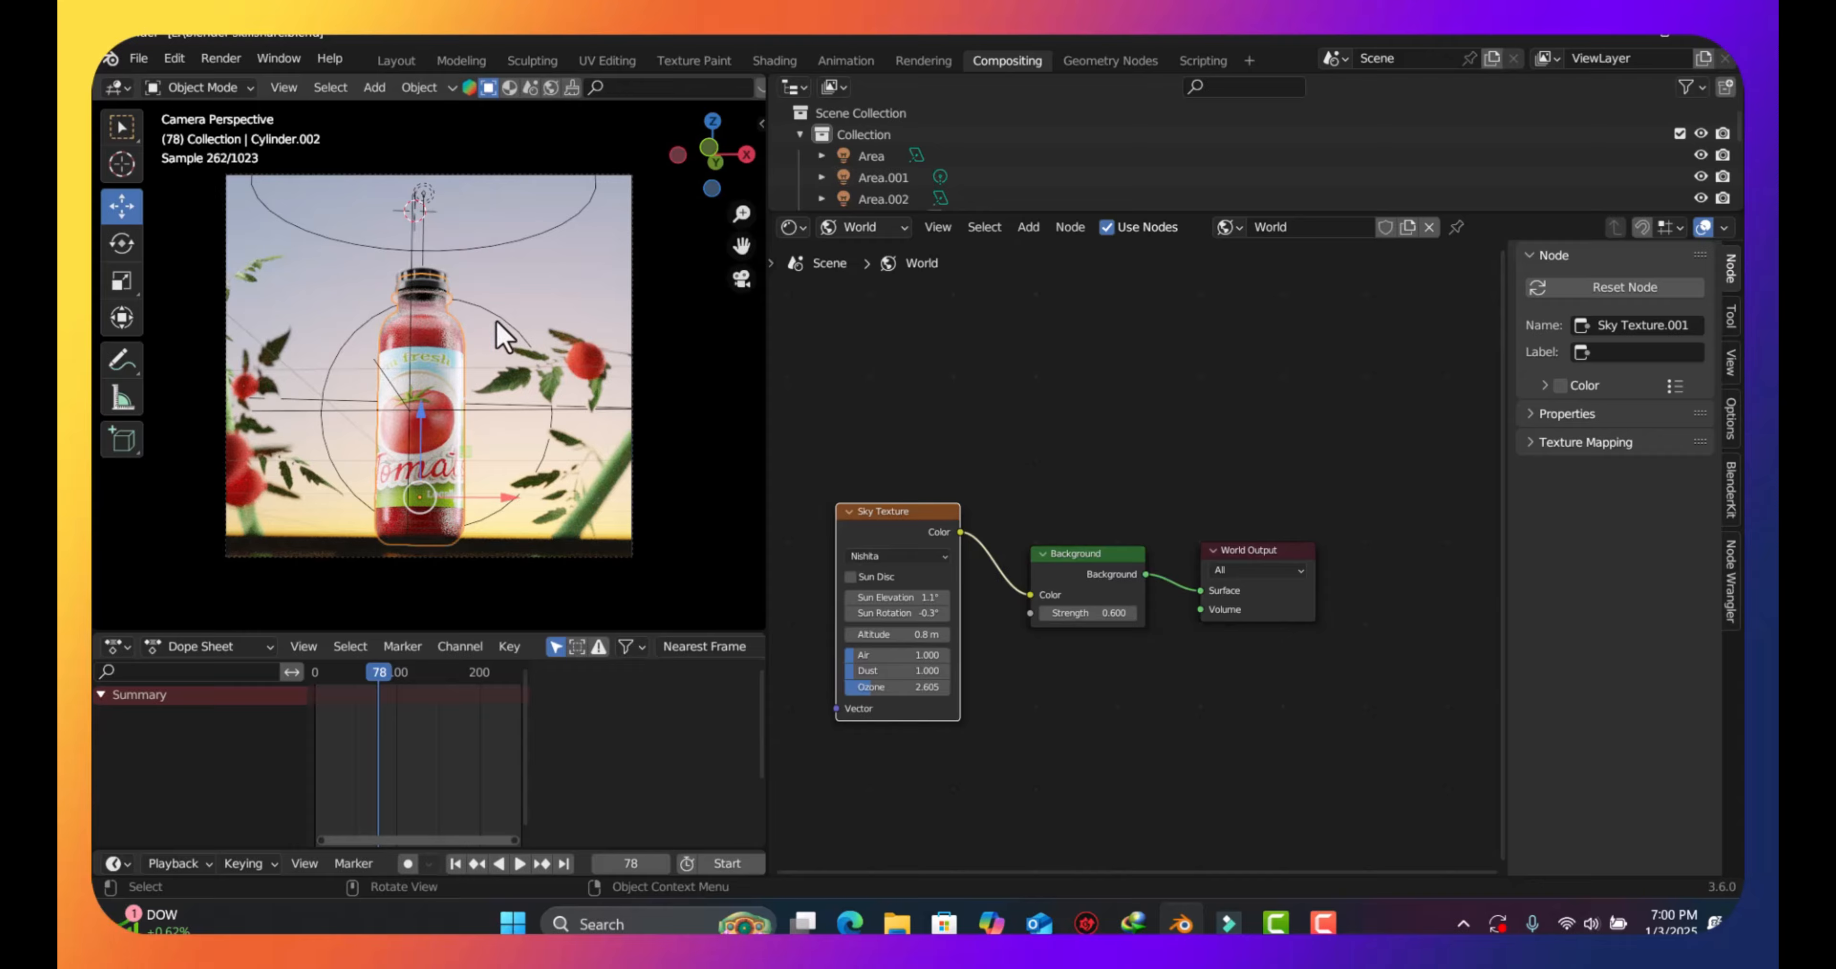
left_click_drag(688, 173, 707, 196)
scroll(473, 441, "up", 6)
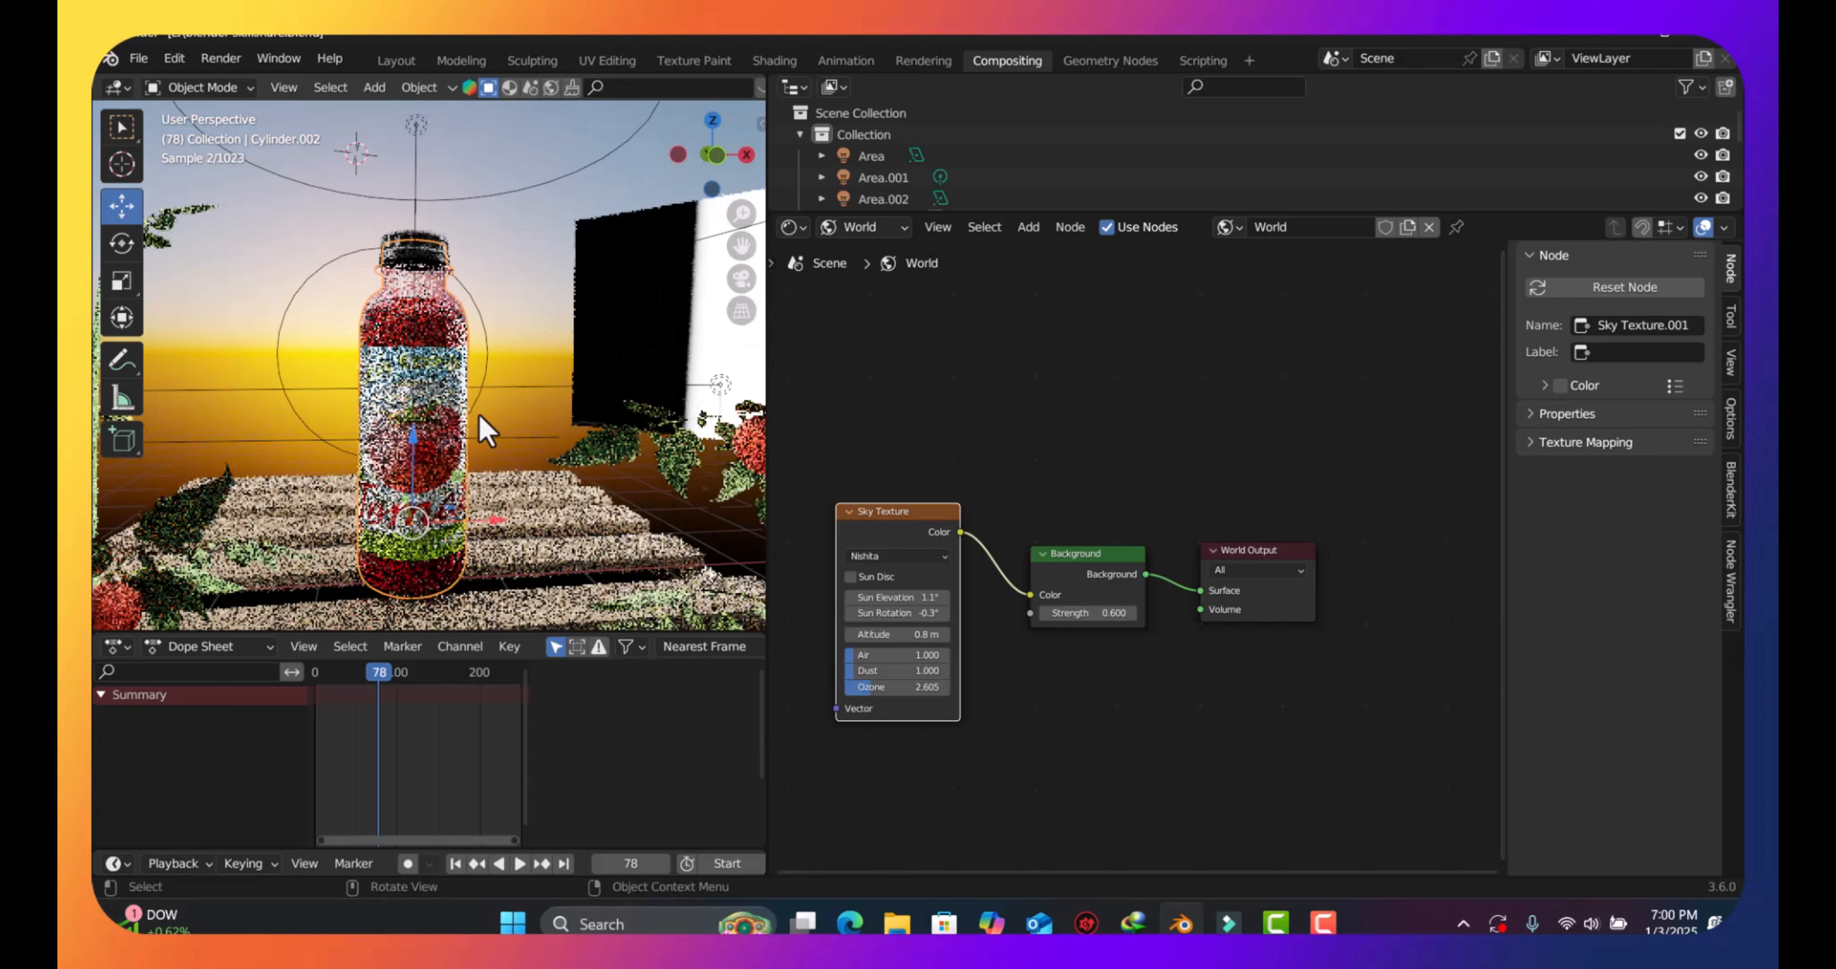
left_click(418, 251)
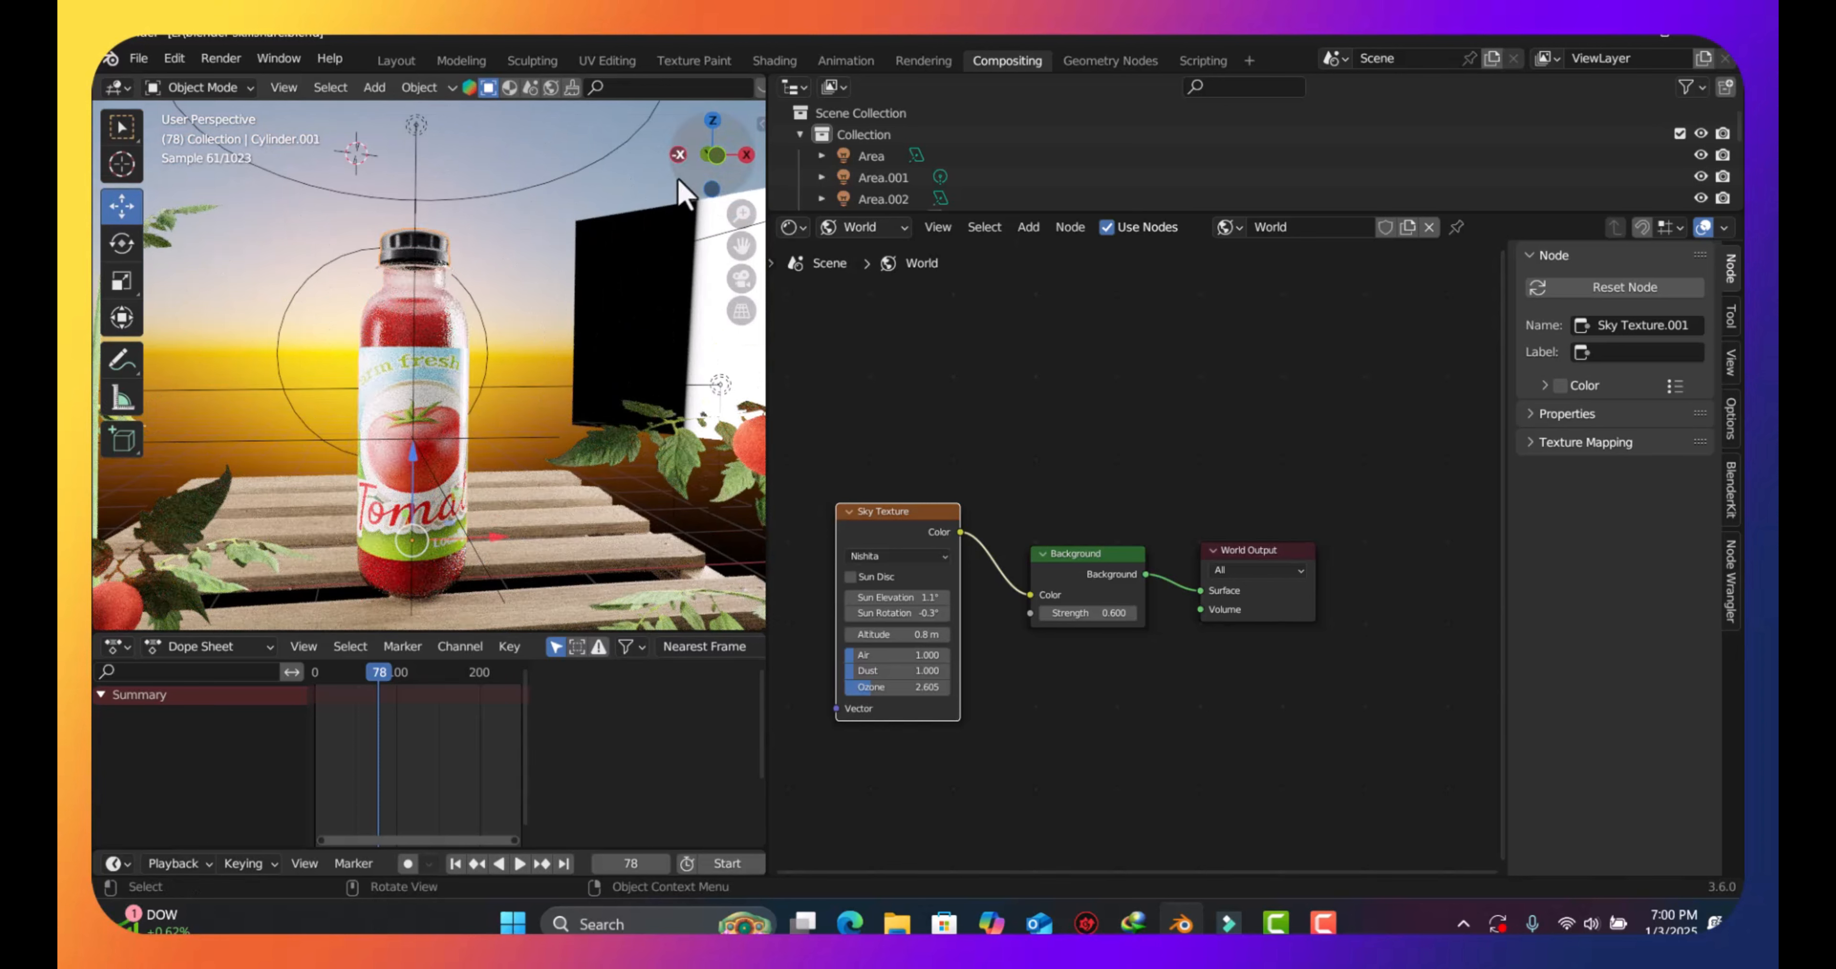
left_click(411, 316)
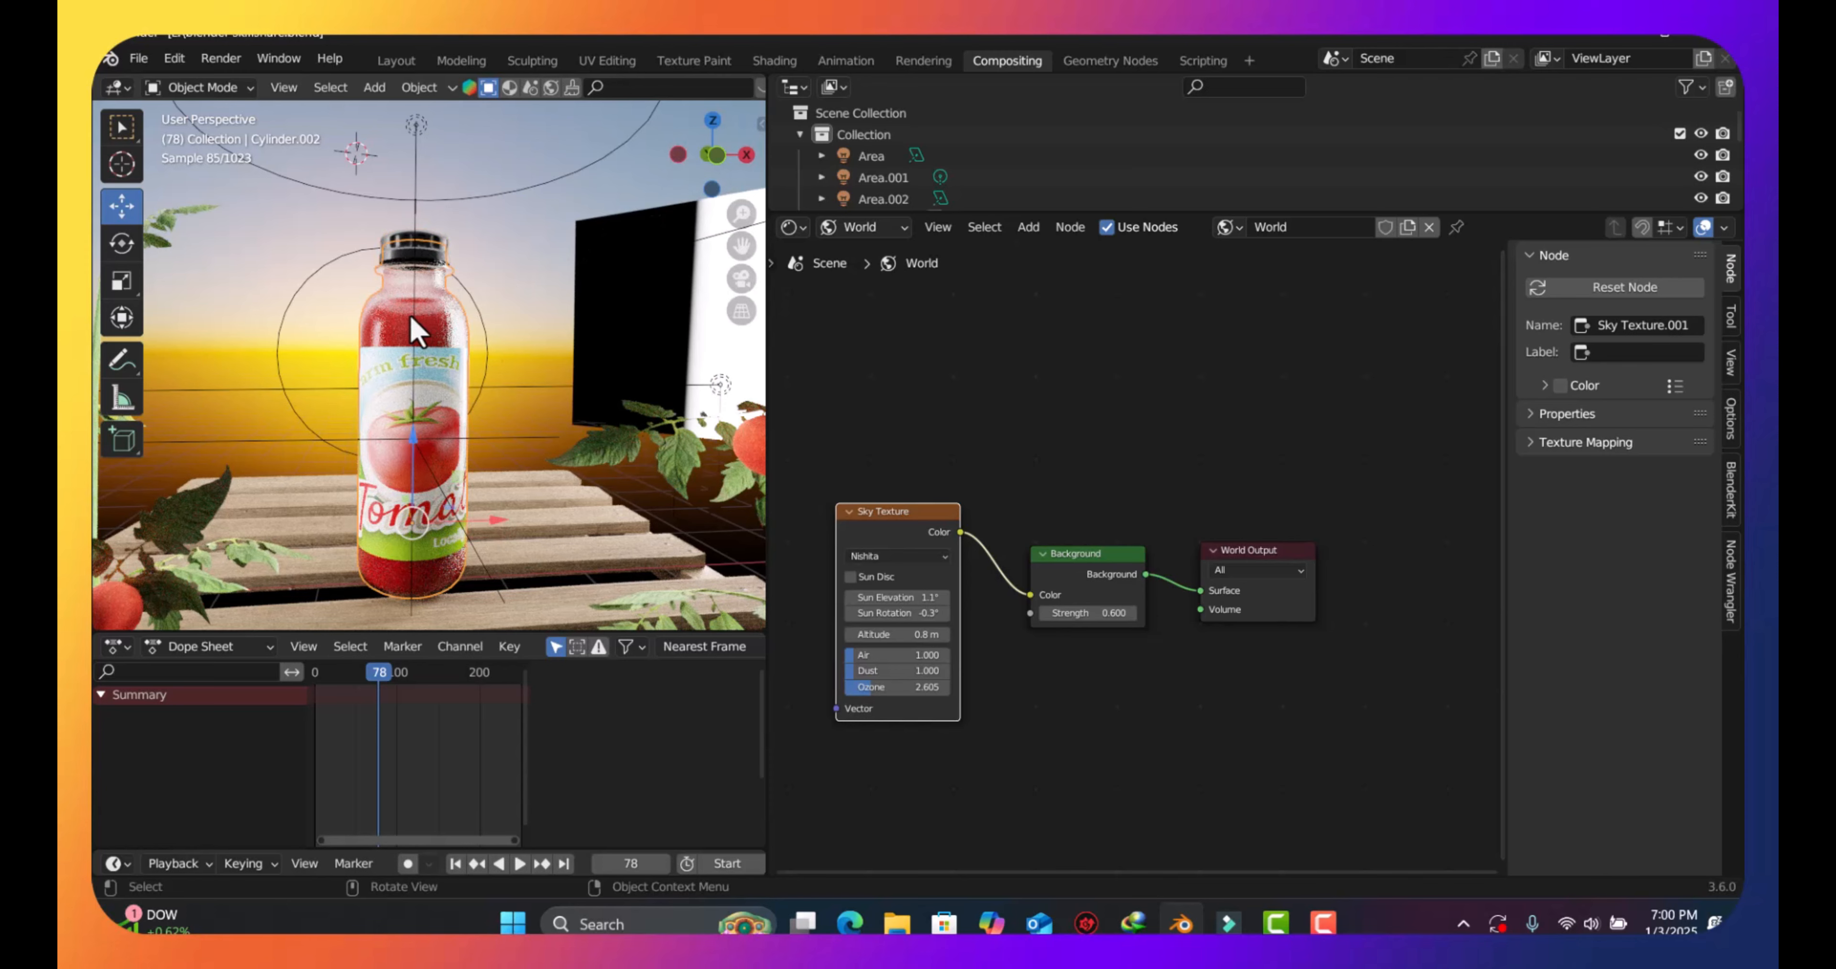
key("h")
Select the red juice body and display the full node tree of its material, Material.002
left_click(450, 317)
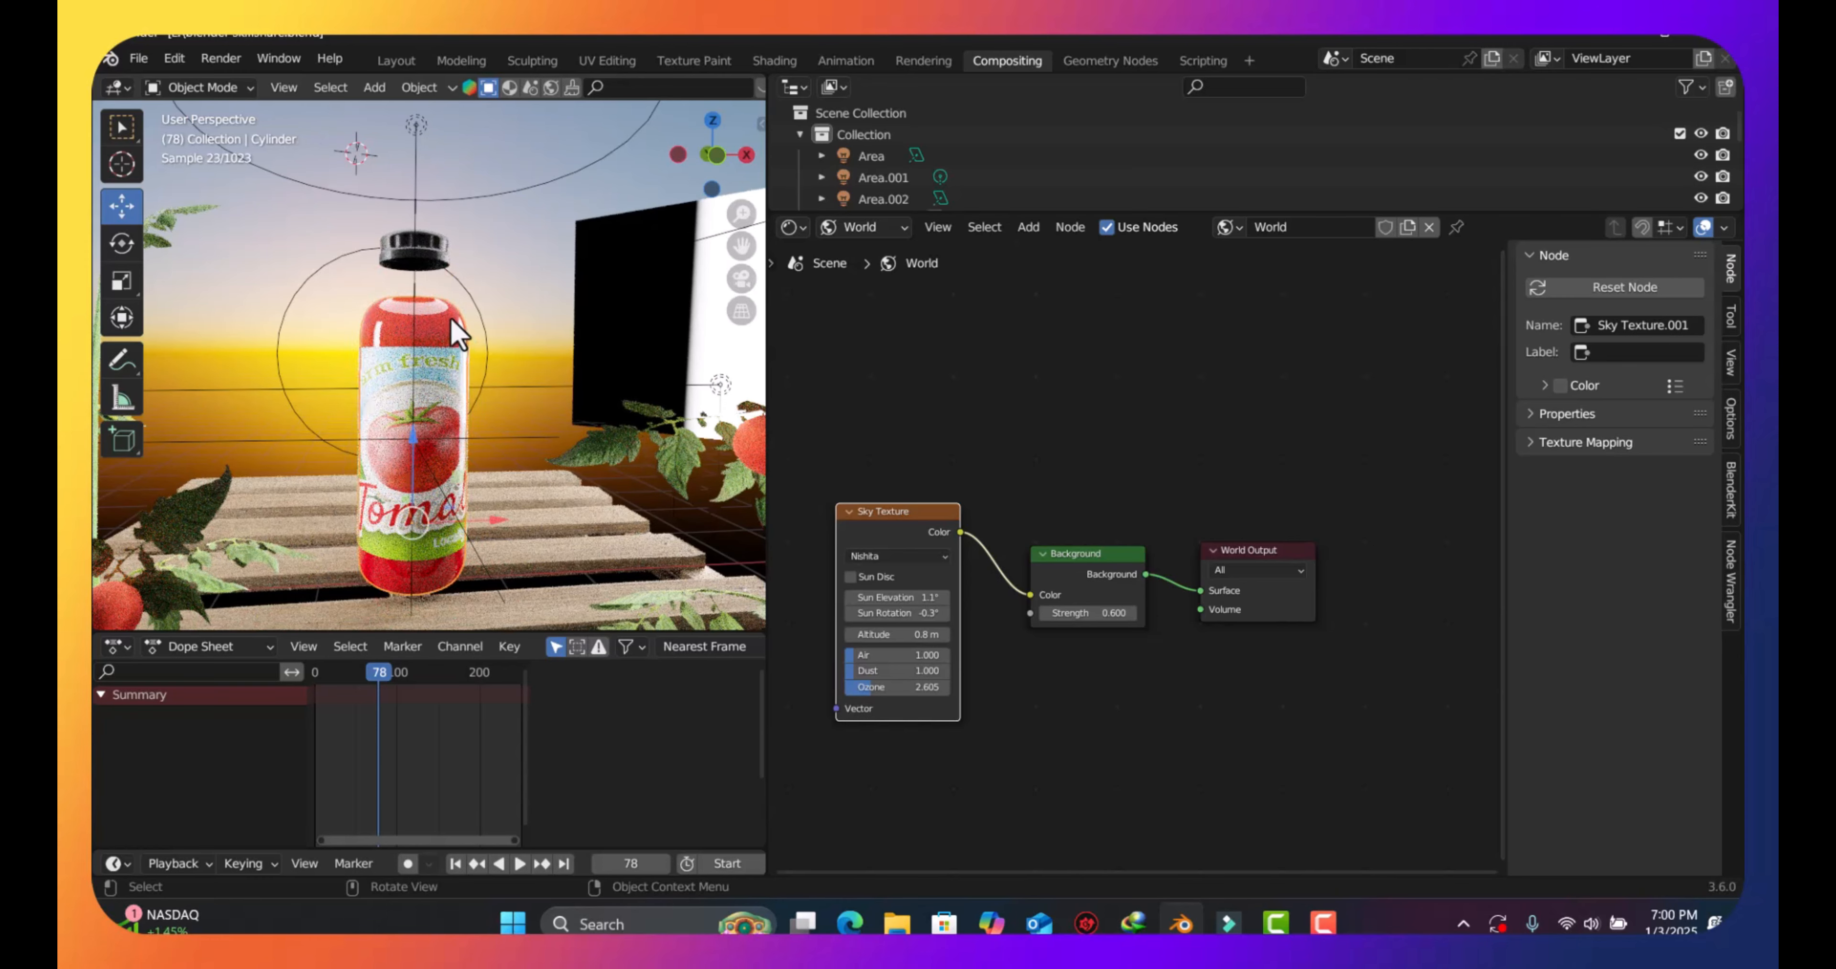
left_click(859, 227)
left_click(868, 253)
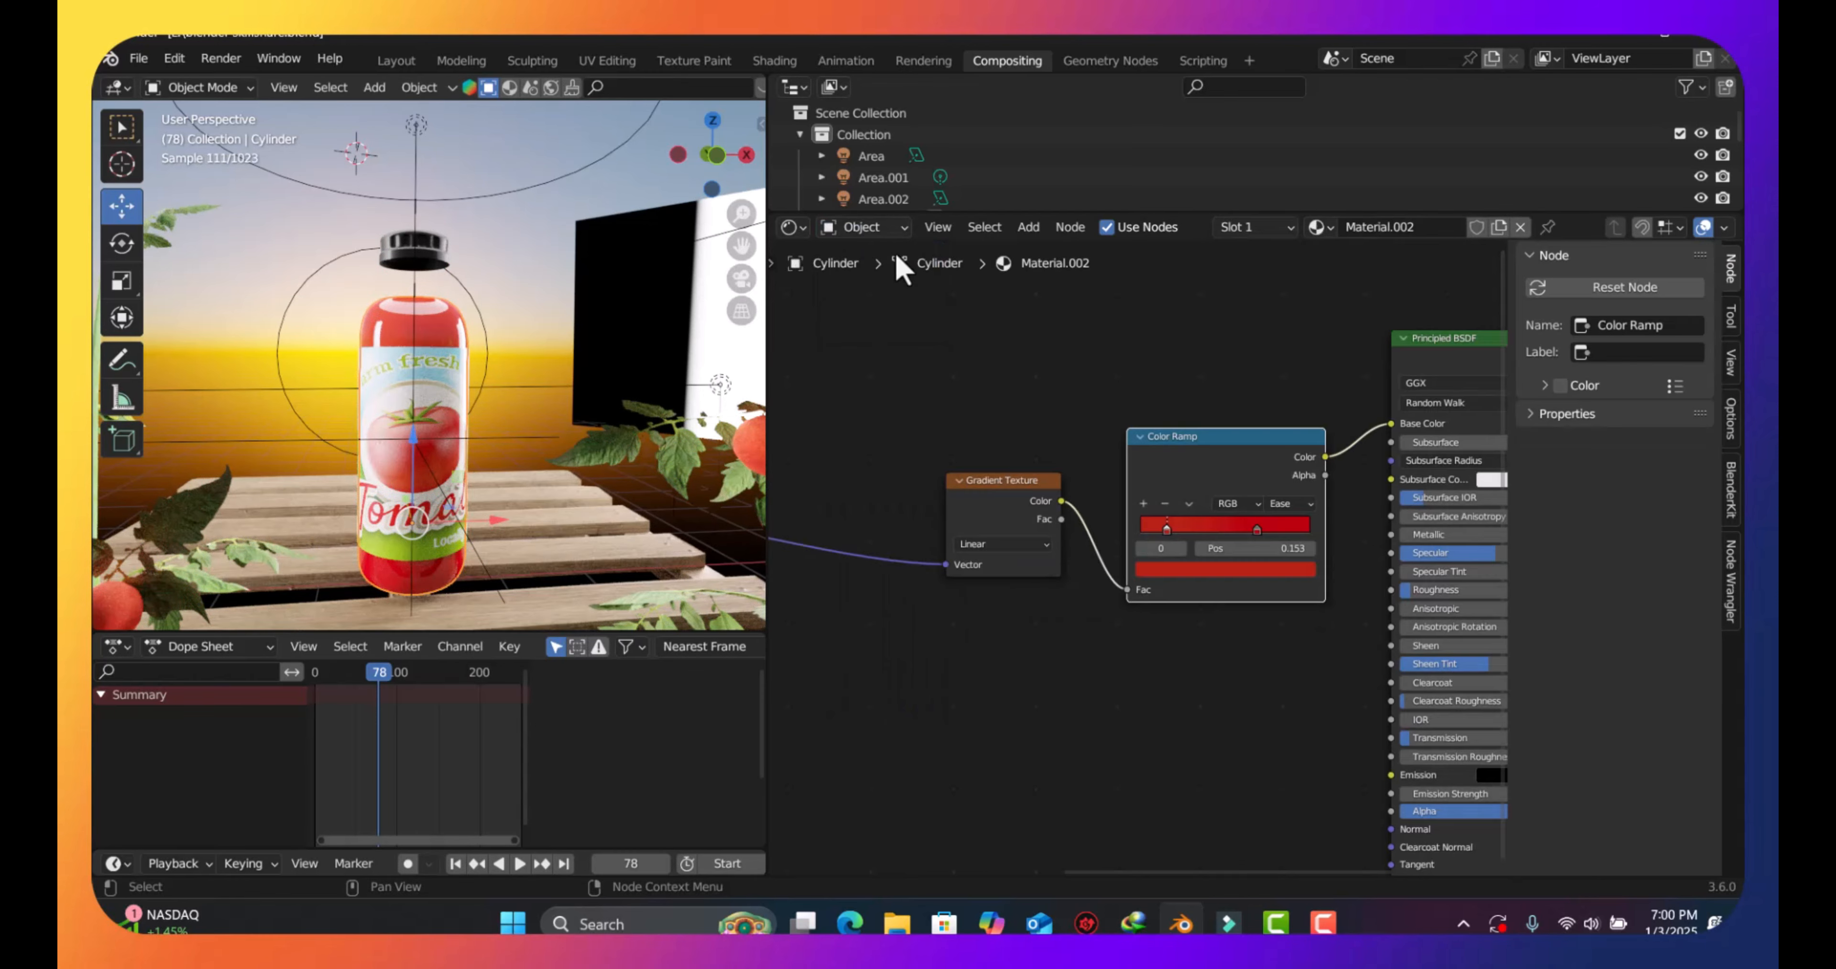
scroll(1275, 472, "down", 6)
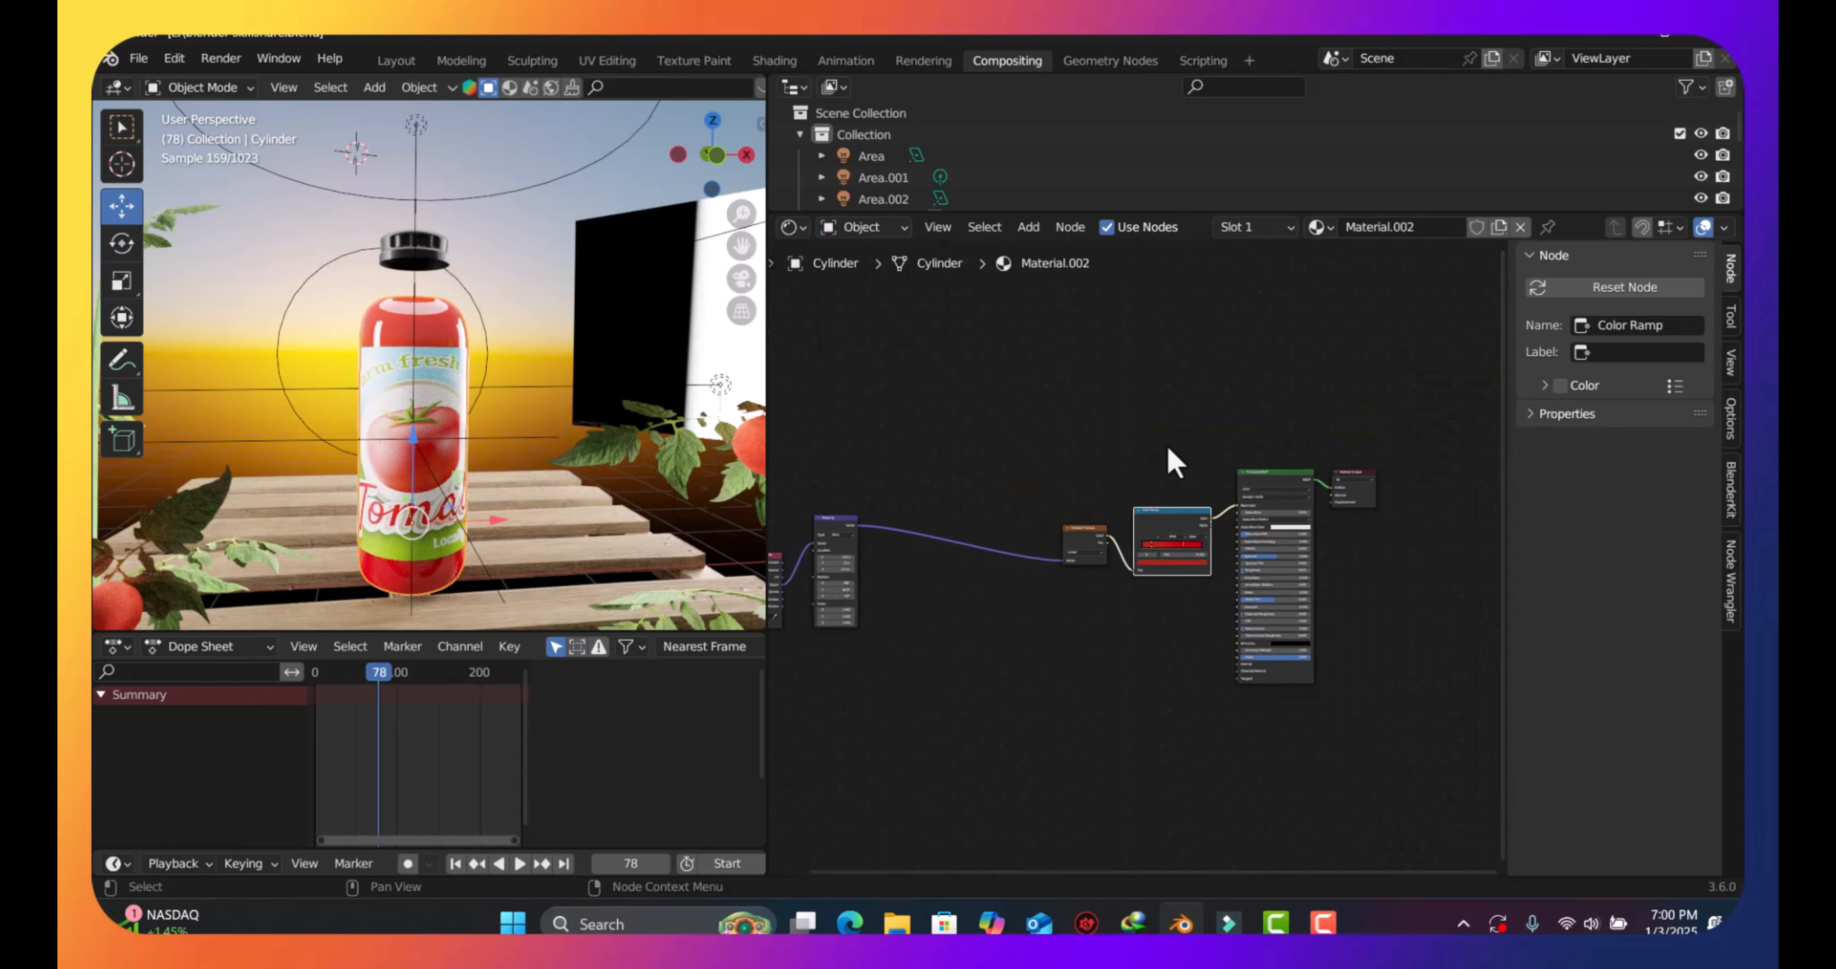
Move the Texture Coordinate and Mapping nodes together so they sit close to the Gradient Texture node
left_click_drag(789, 449, 924, 590)
left_click_drag(866, 552, 1009, 539)
scroll(1133, 523, "up", 4)
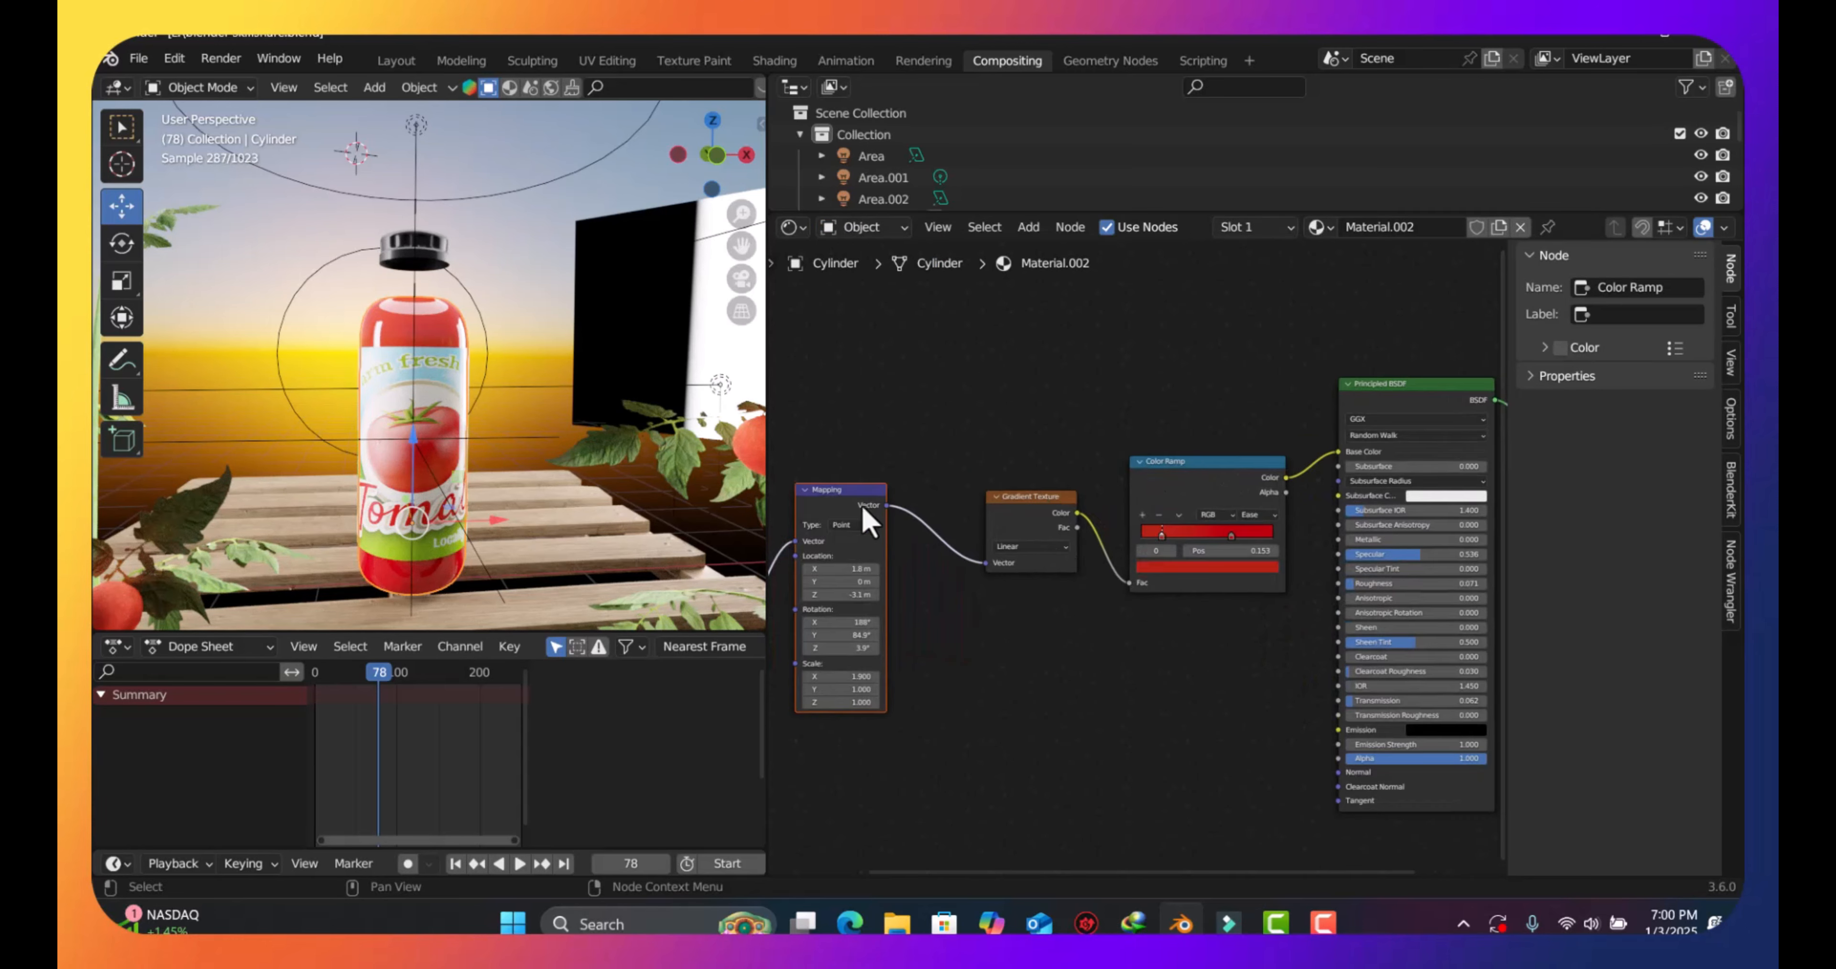
scroll(871, 513, "down", 2)
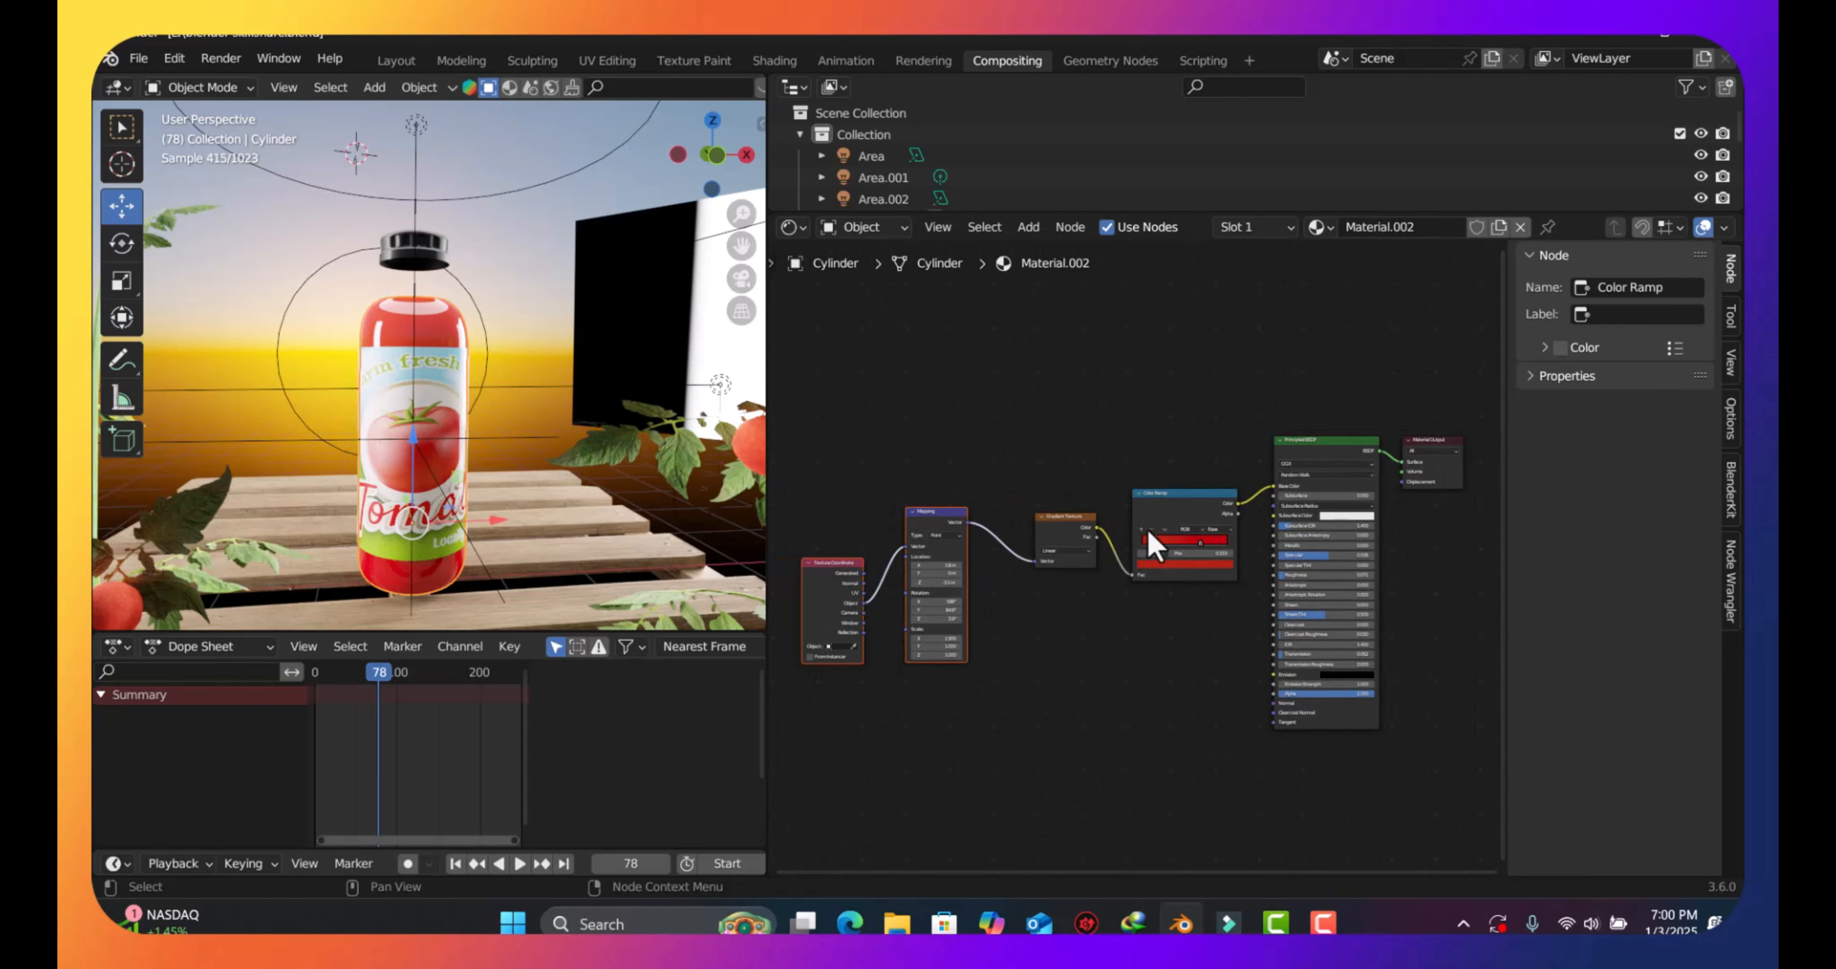
Inspect the Color Ramp's settings and display the hex code of its first stop's colour
scroll(1183, 534, "up", 4)
scroll(1258, 523, "up", 2)
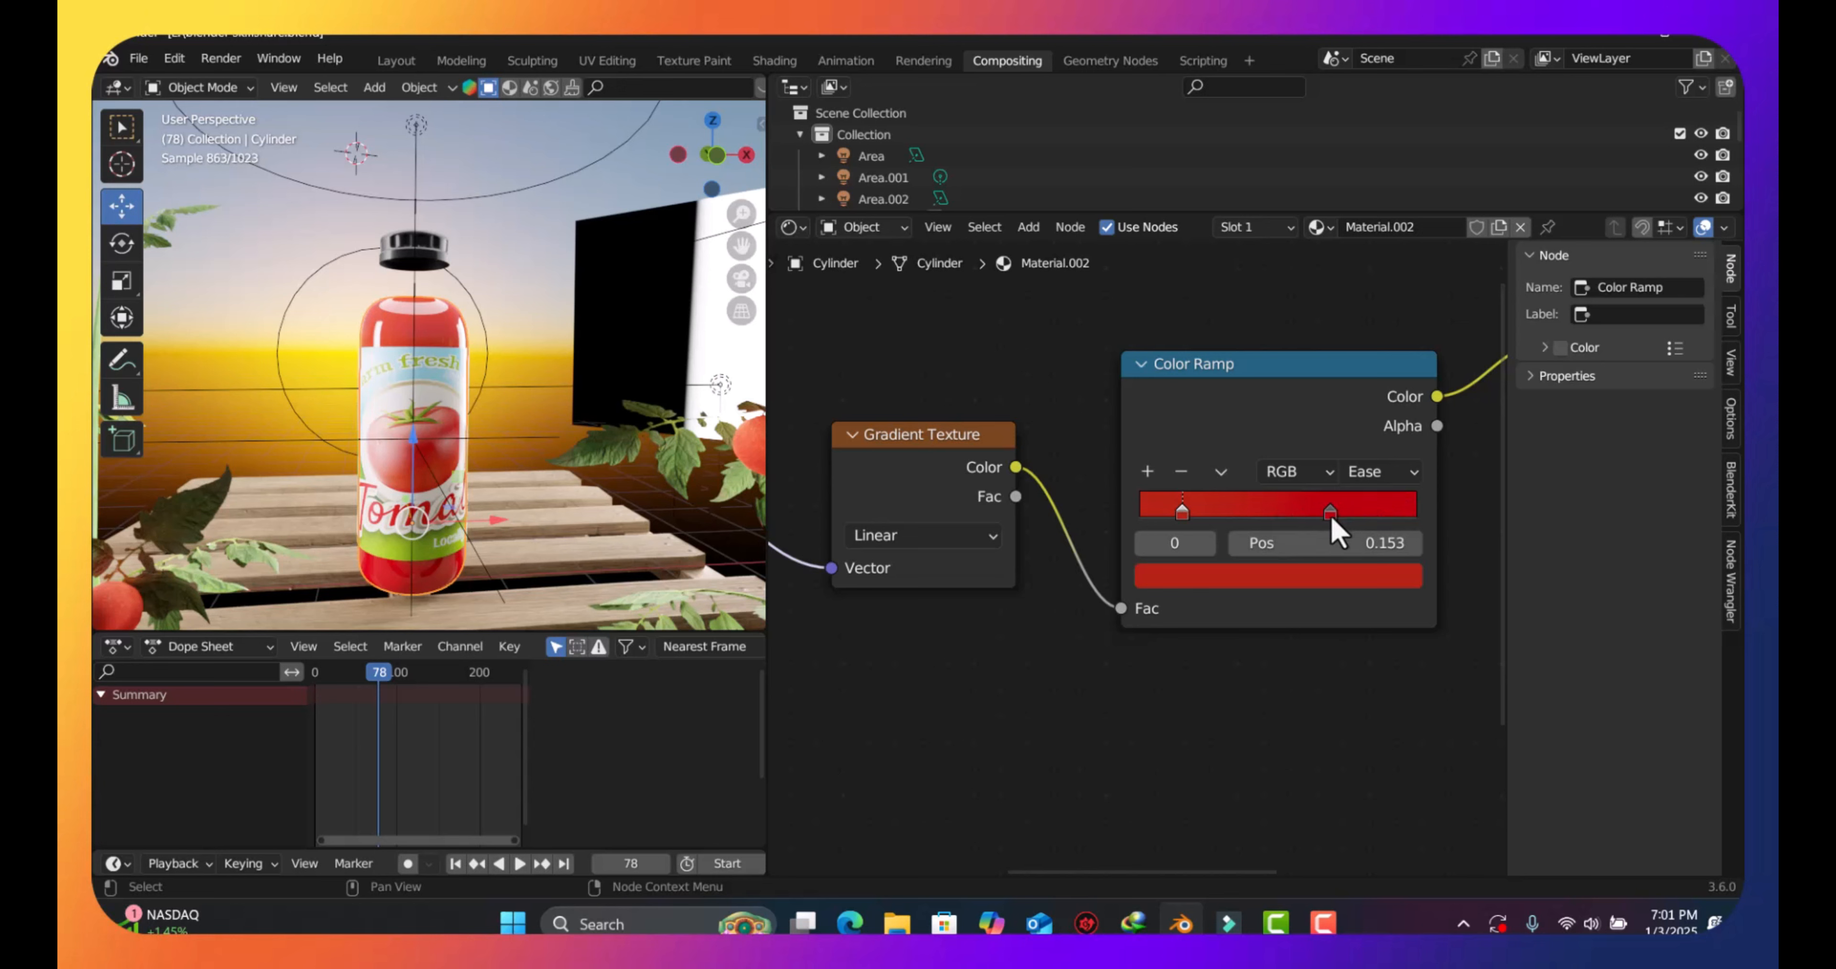
left_click(1308, 578)
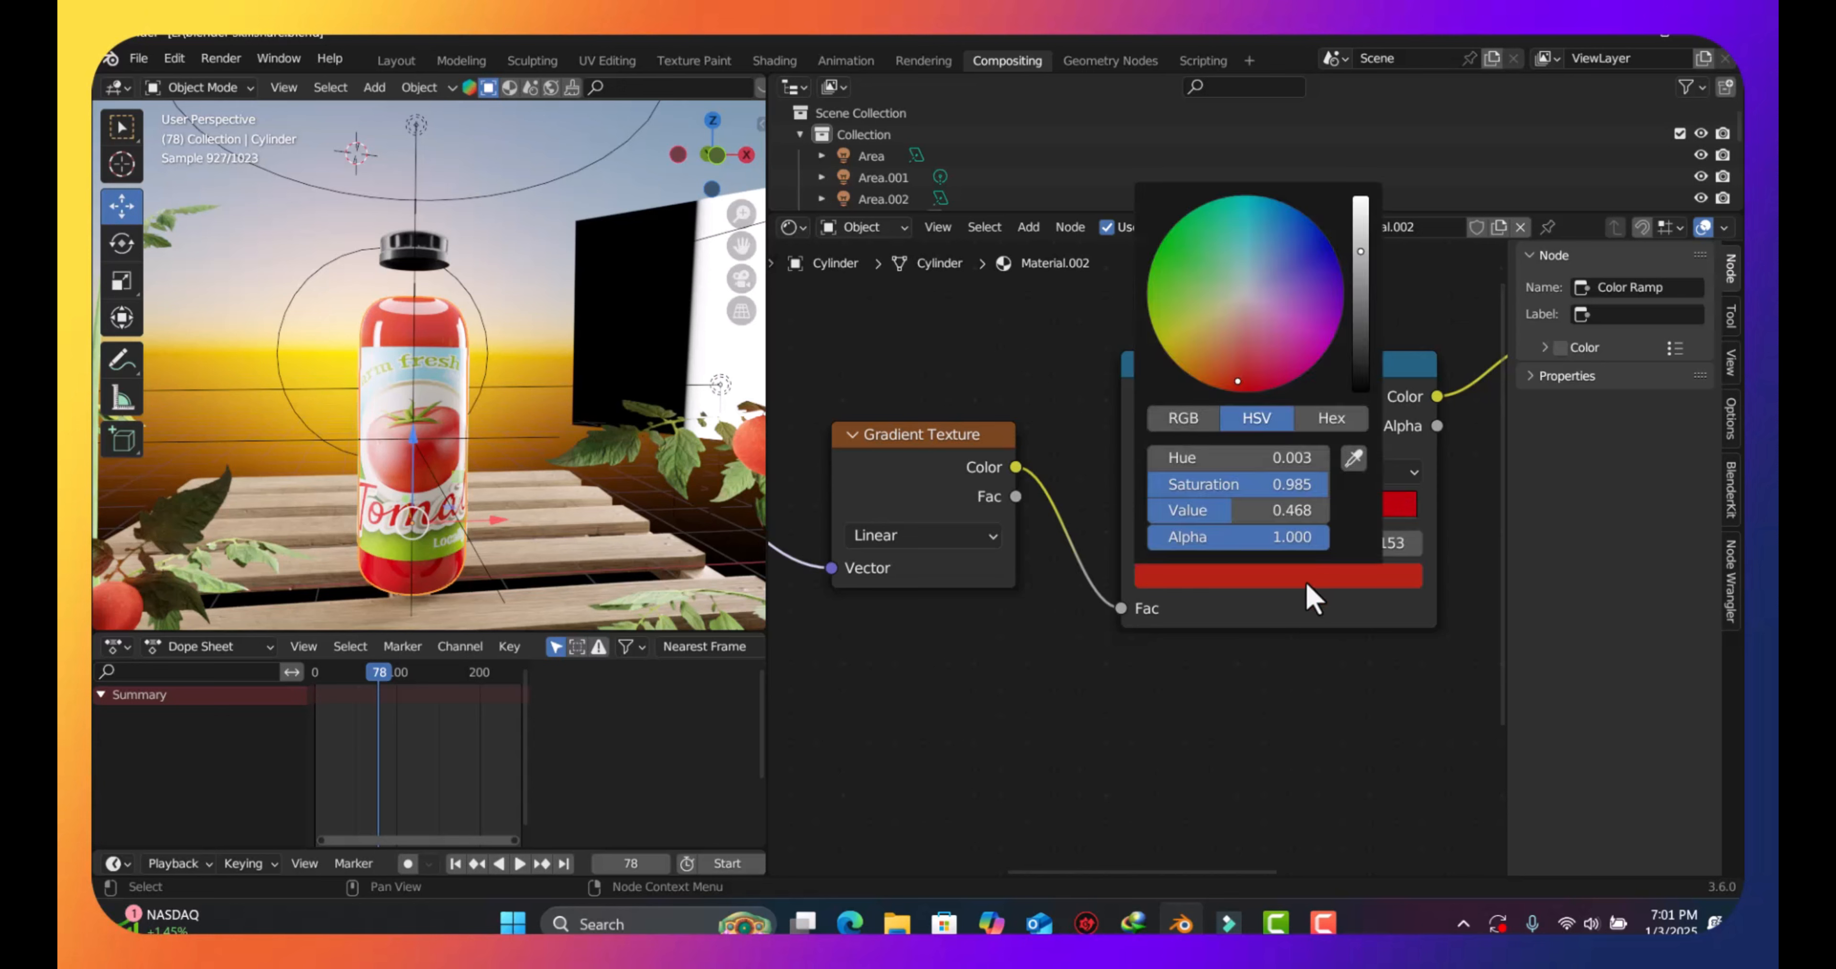
left_click(1333, 417)
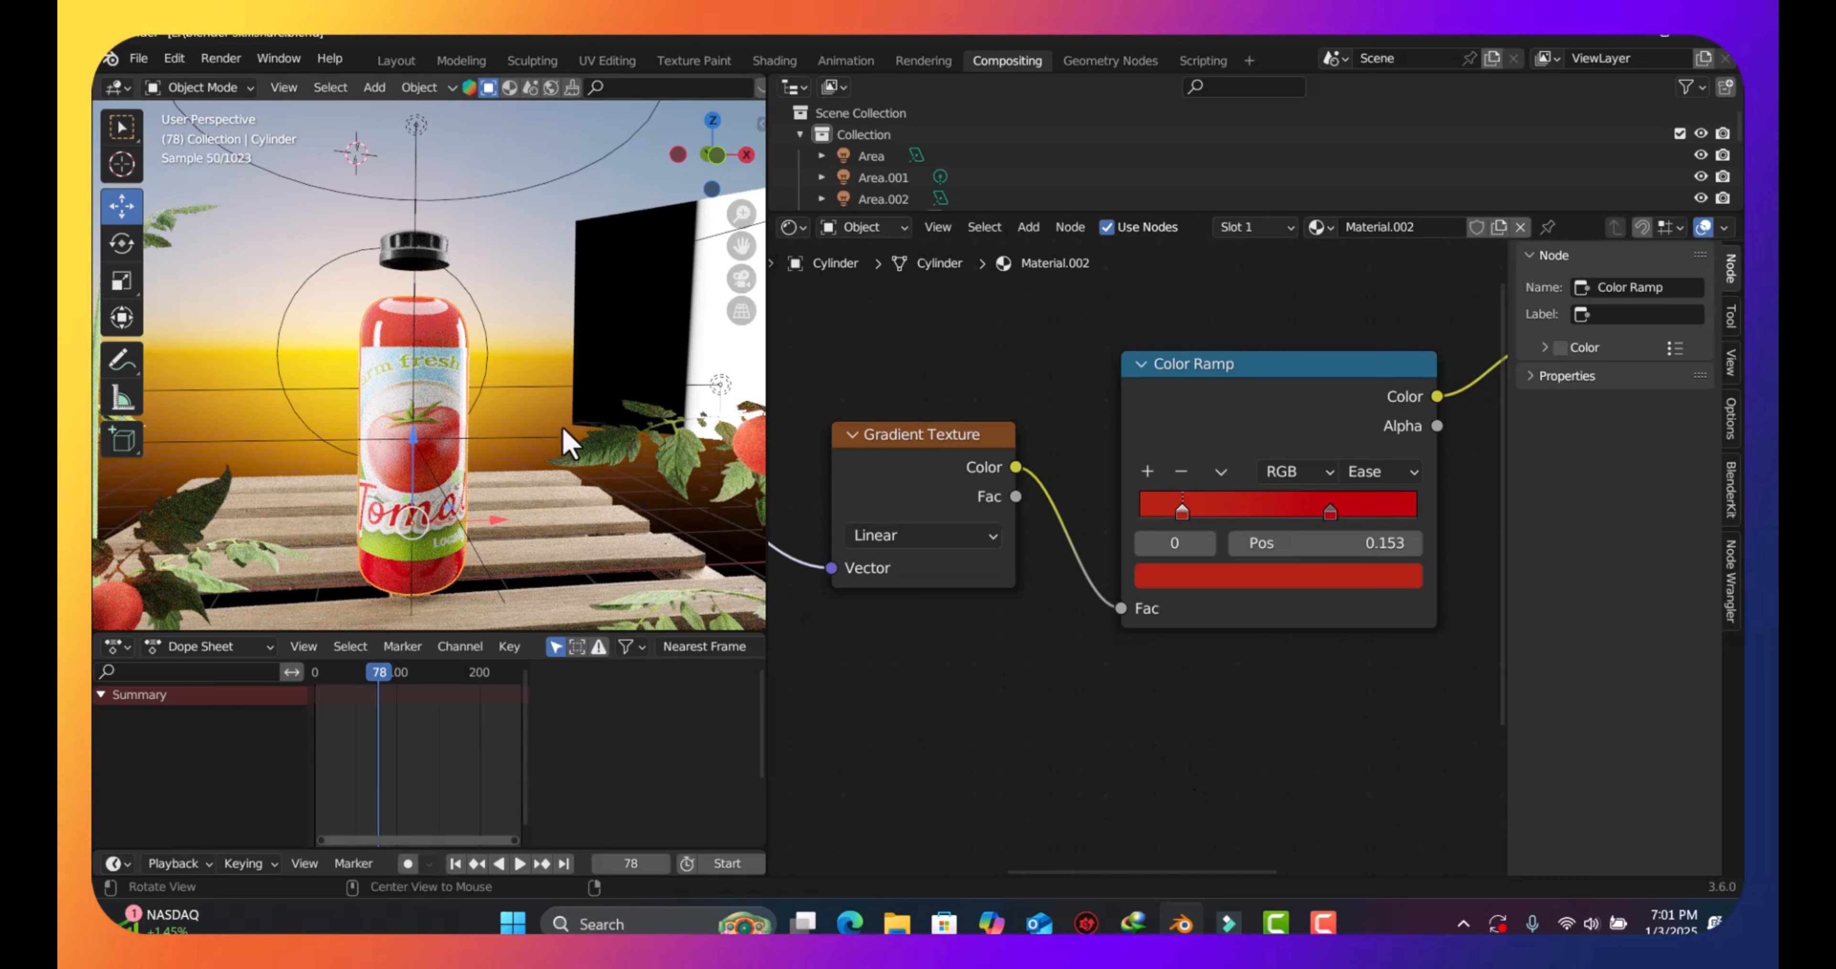
Unhide all hidden objects to restore the bottle's glass body, and hide the reference image empty behind the bottle
key("alt+h")
left_click(501, 346)
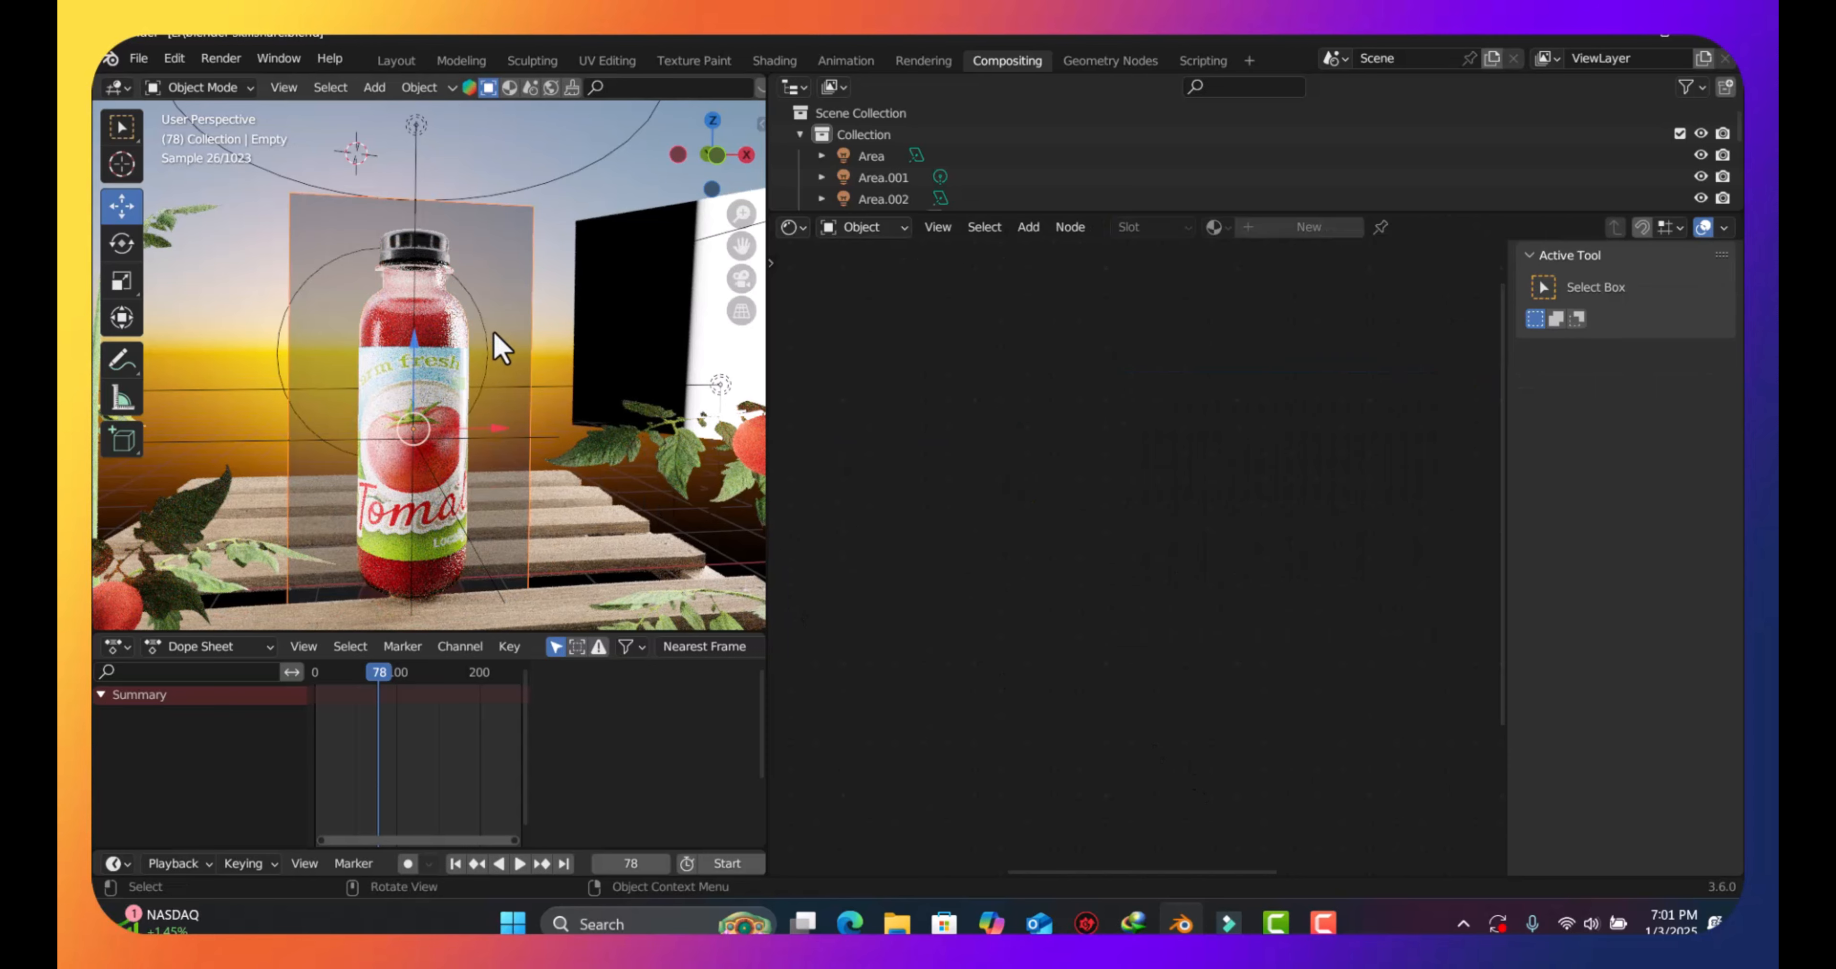
key("h")
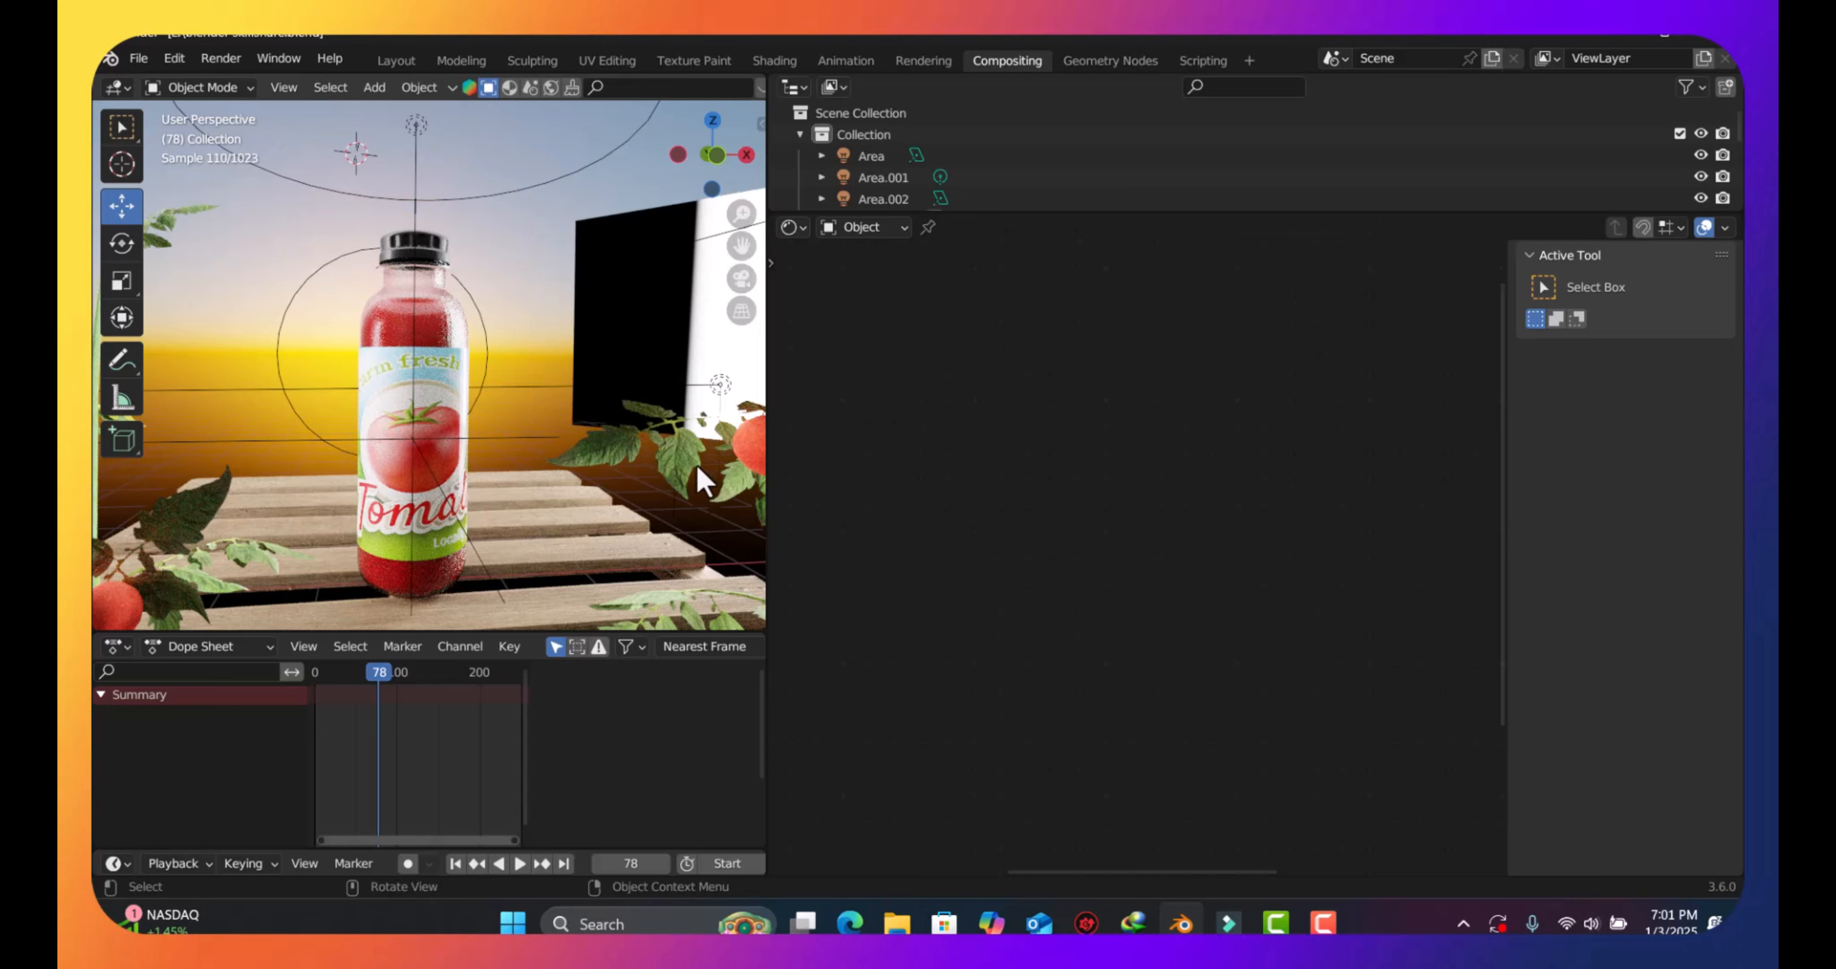
Select the wooden pallet and examine the Sketchfab add-on's model import options in the viewport
scroll(681, 498, "down", 5)
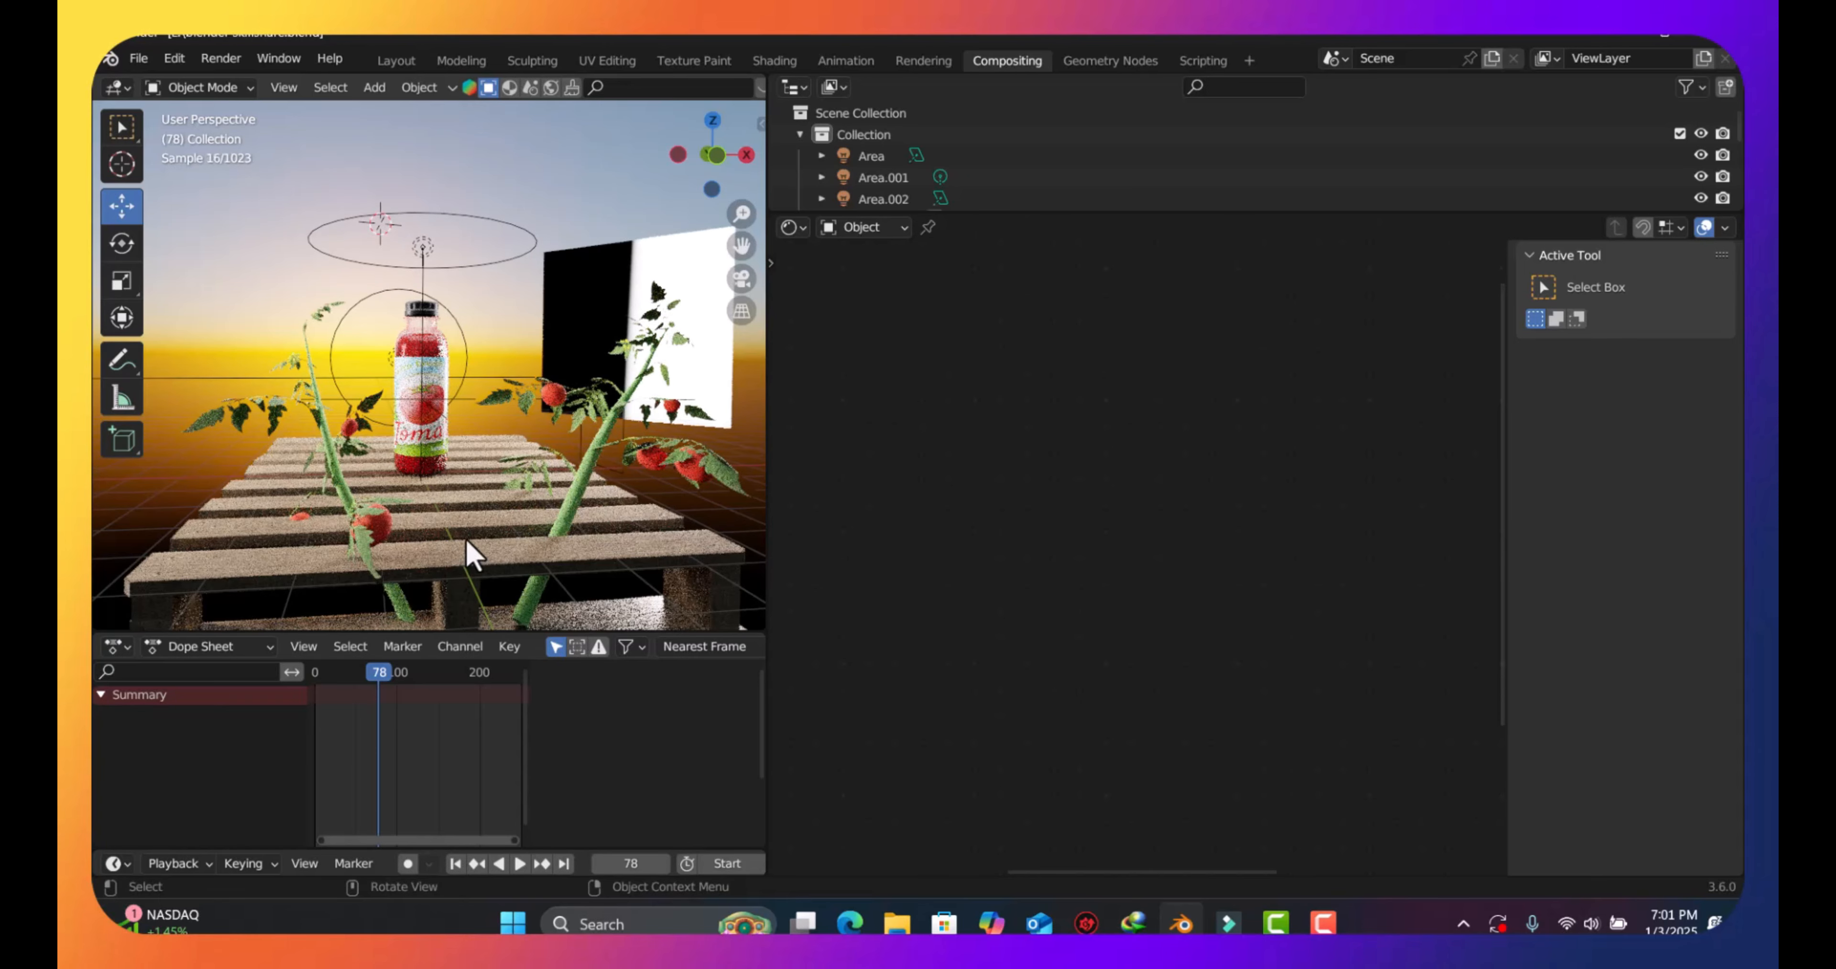
left_click(470, 525)
key("n")
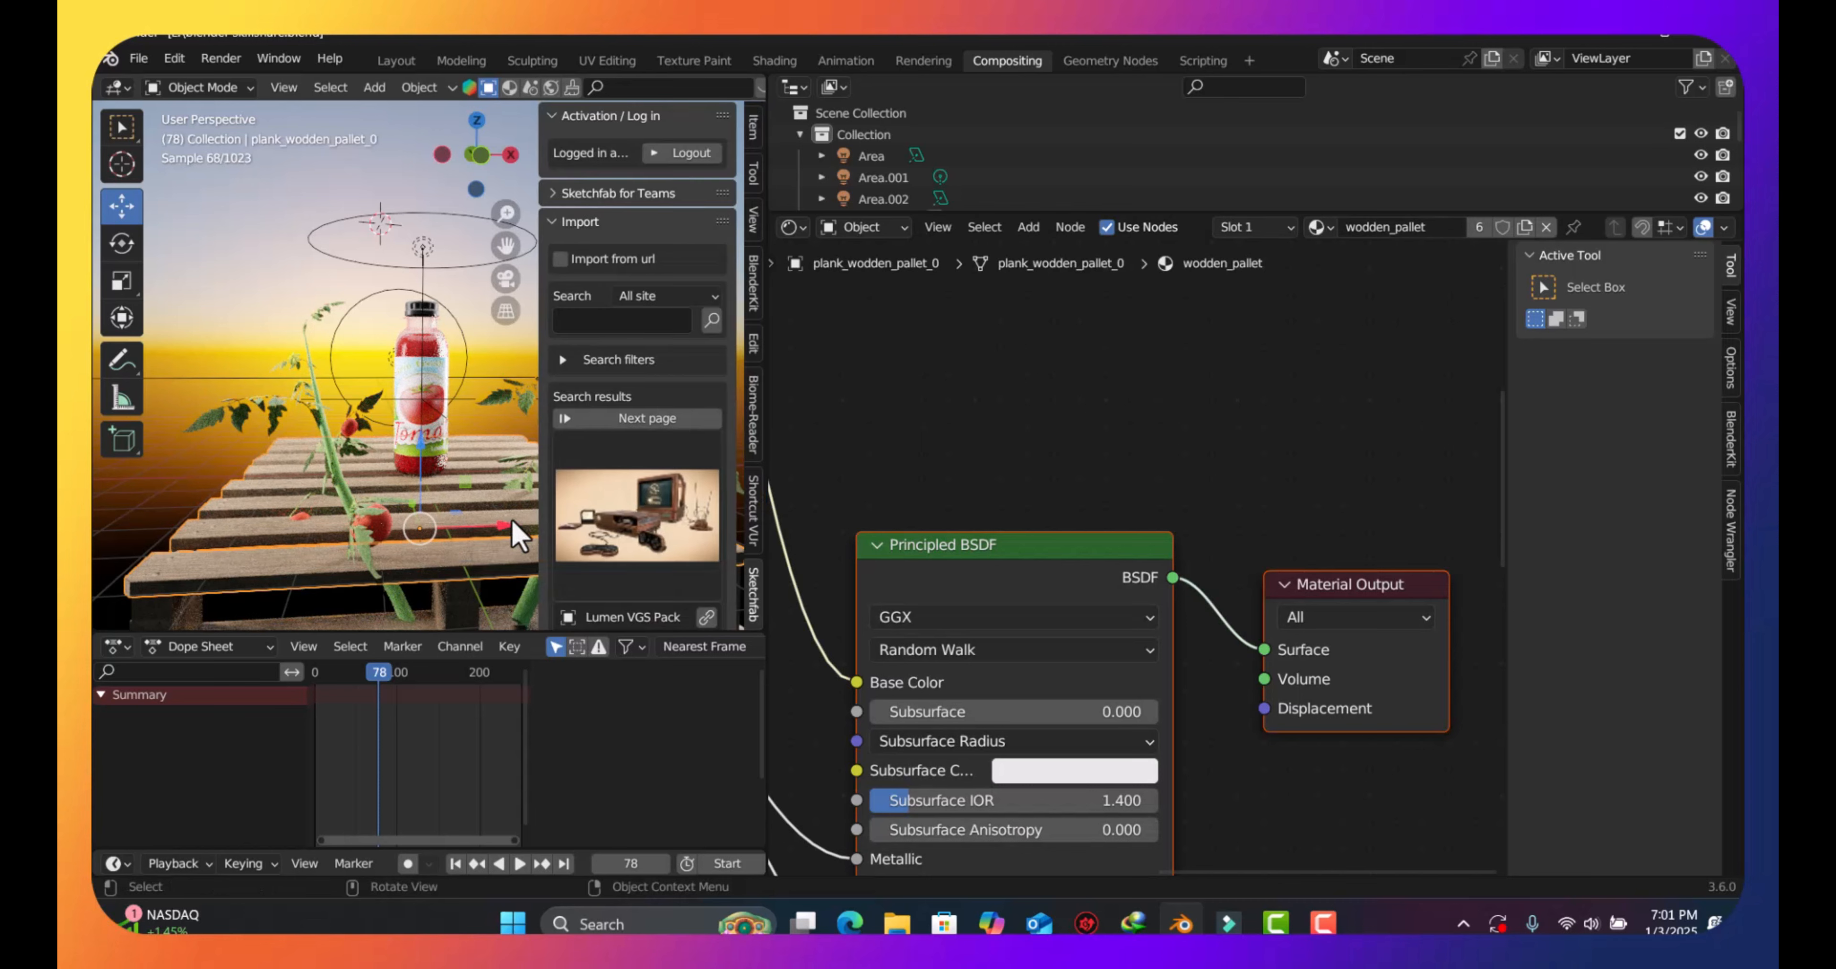
scroll(655, 445, "down", 5)
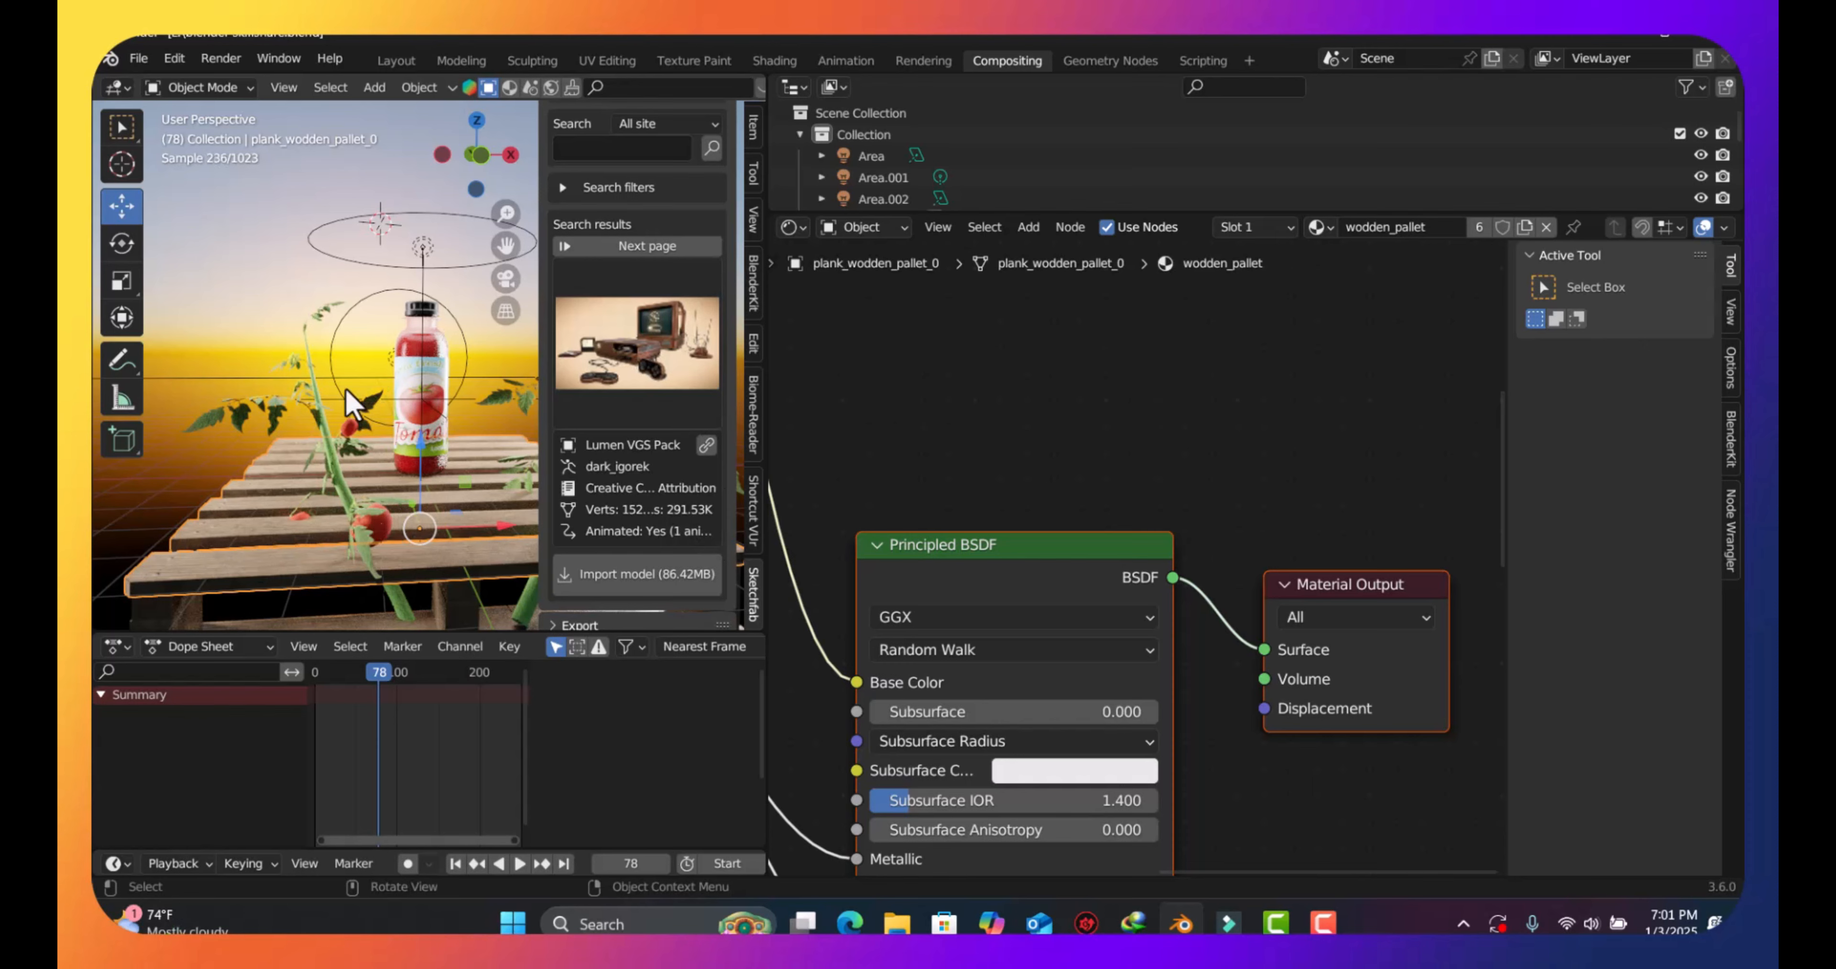
Return to the camera view and select the camera
key("KP_0")
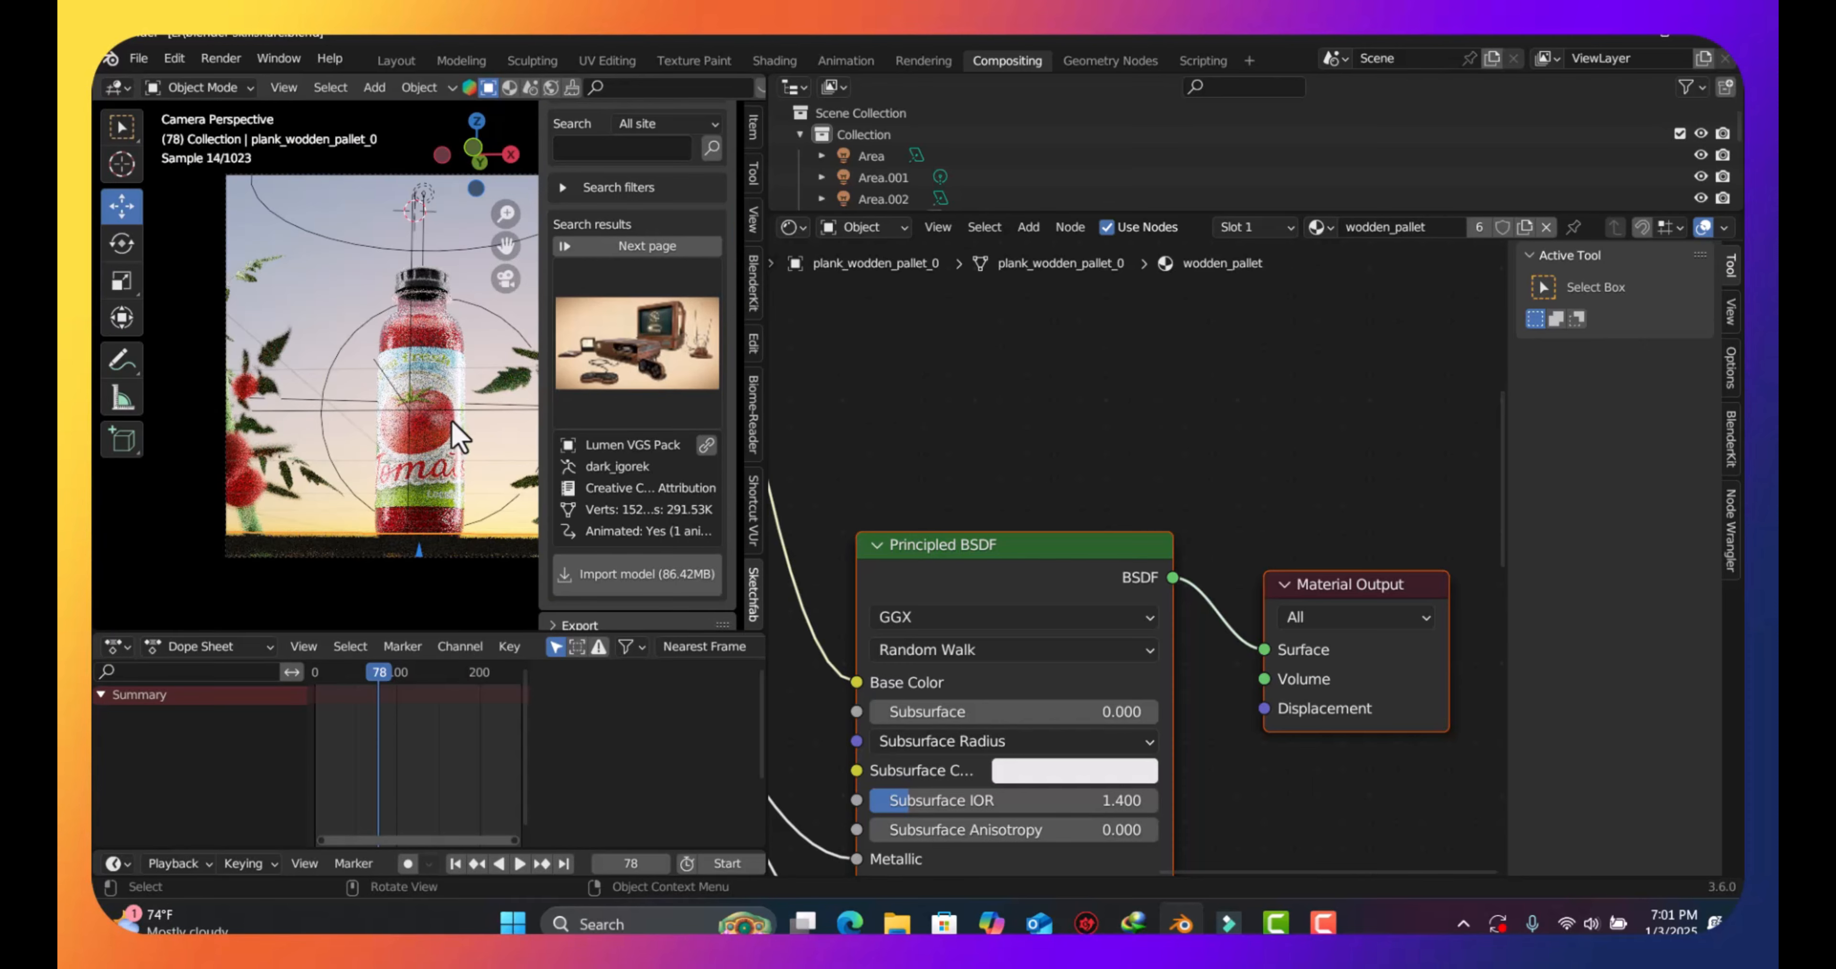
left_click(419, 411)
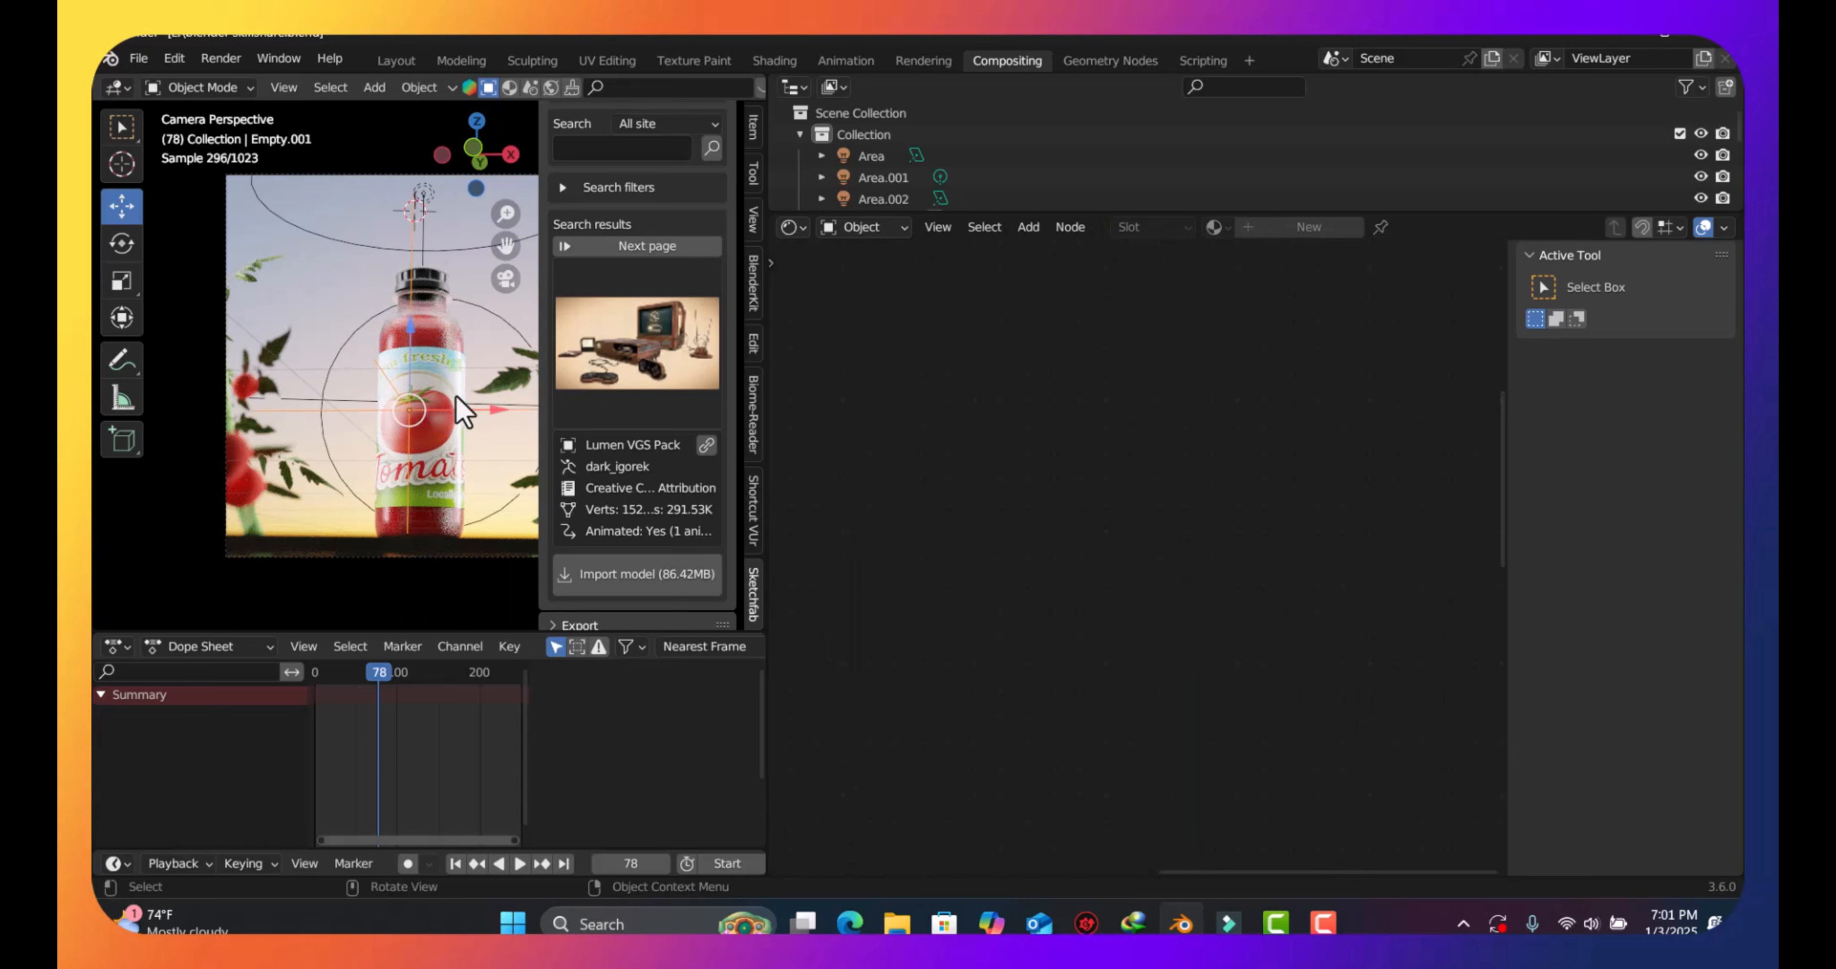
left_click(227, 244)
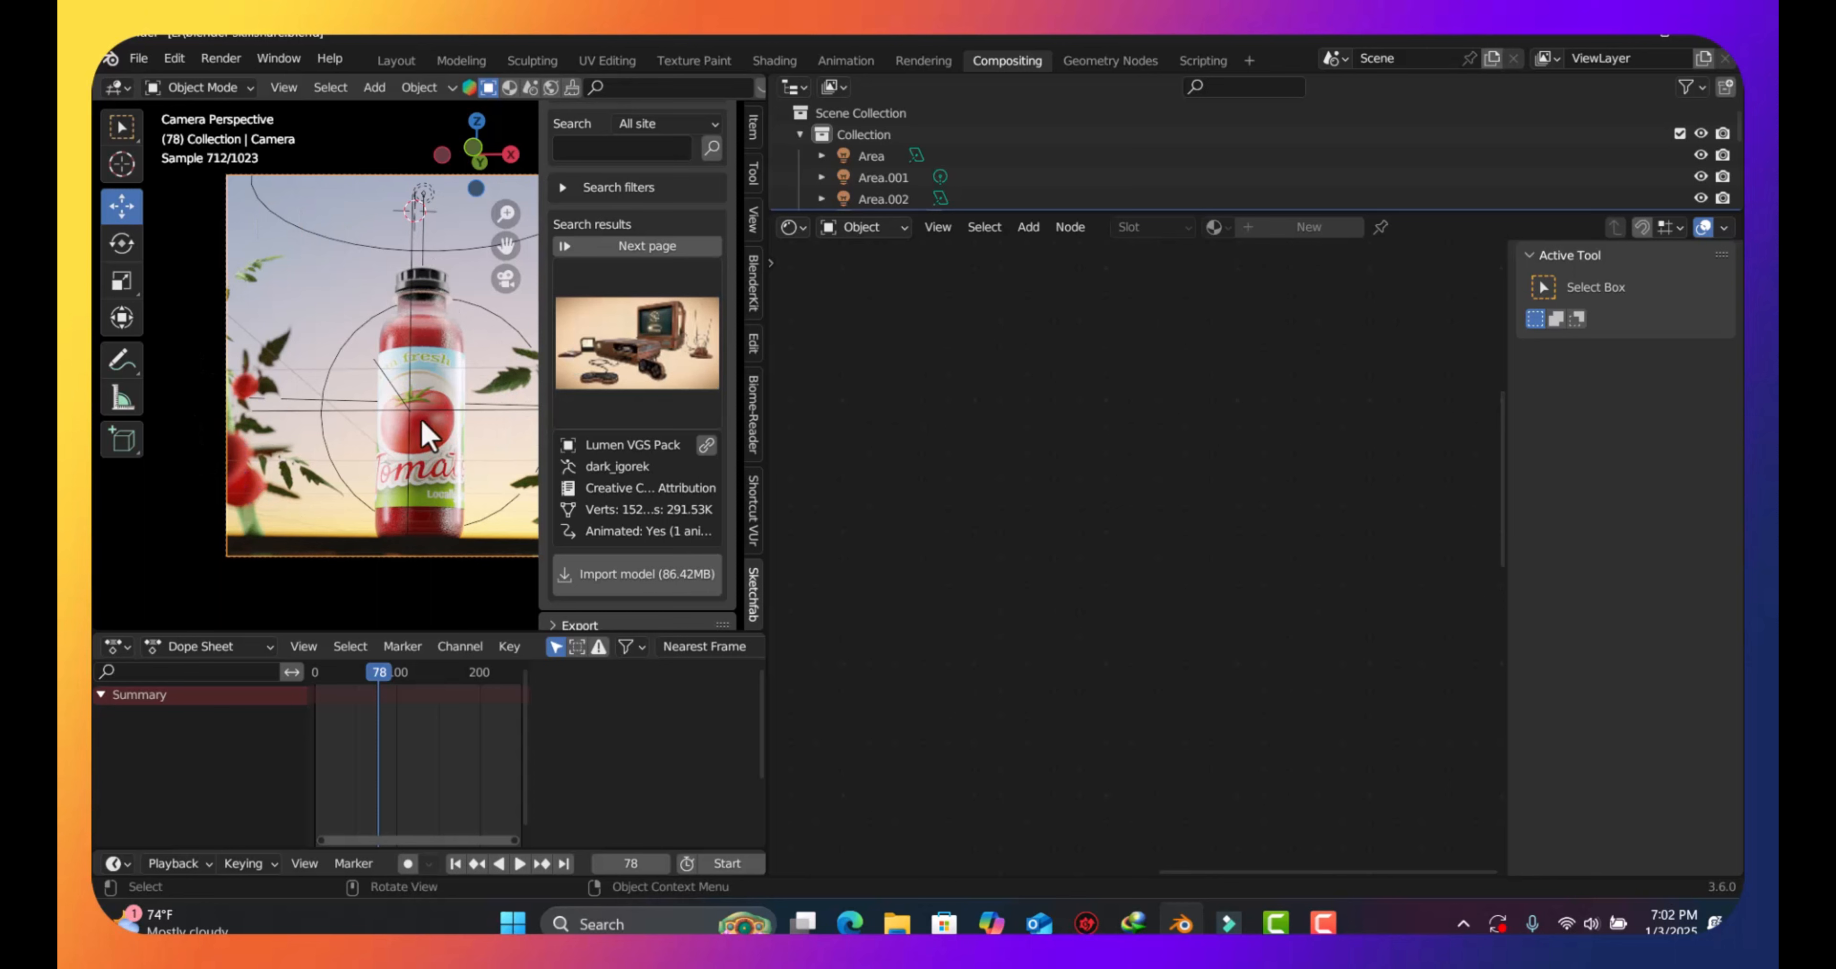
Enable importing from a URL in the Sketchfab add-on, show its empty URL field, and close the viewport sidebar
scroll(634, 257, "up", 4)
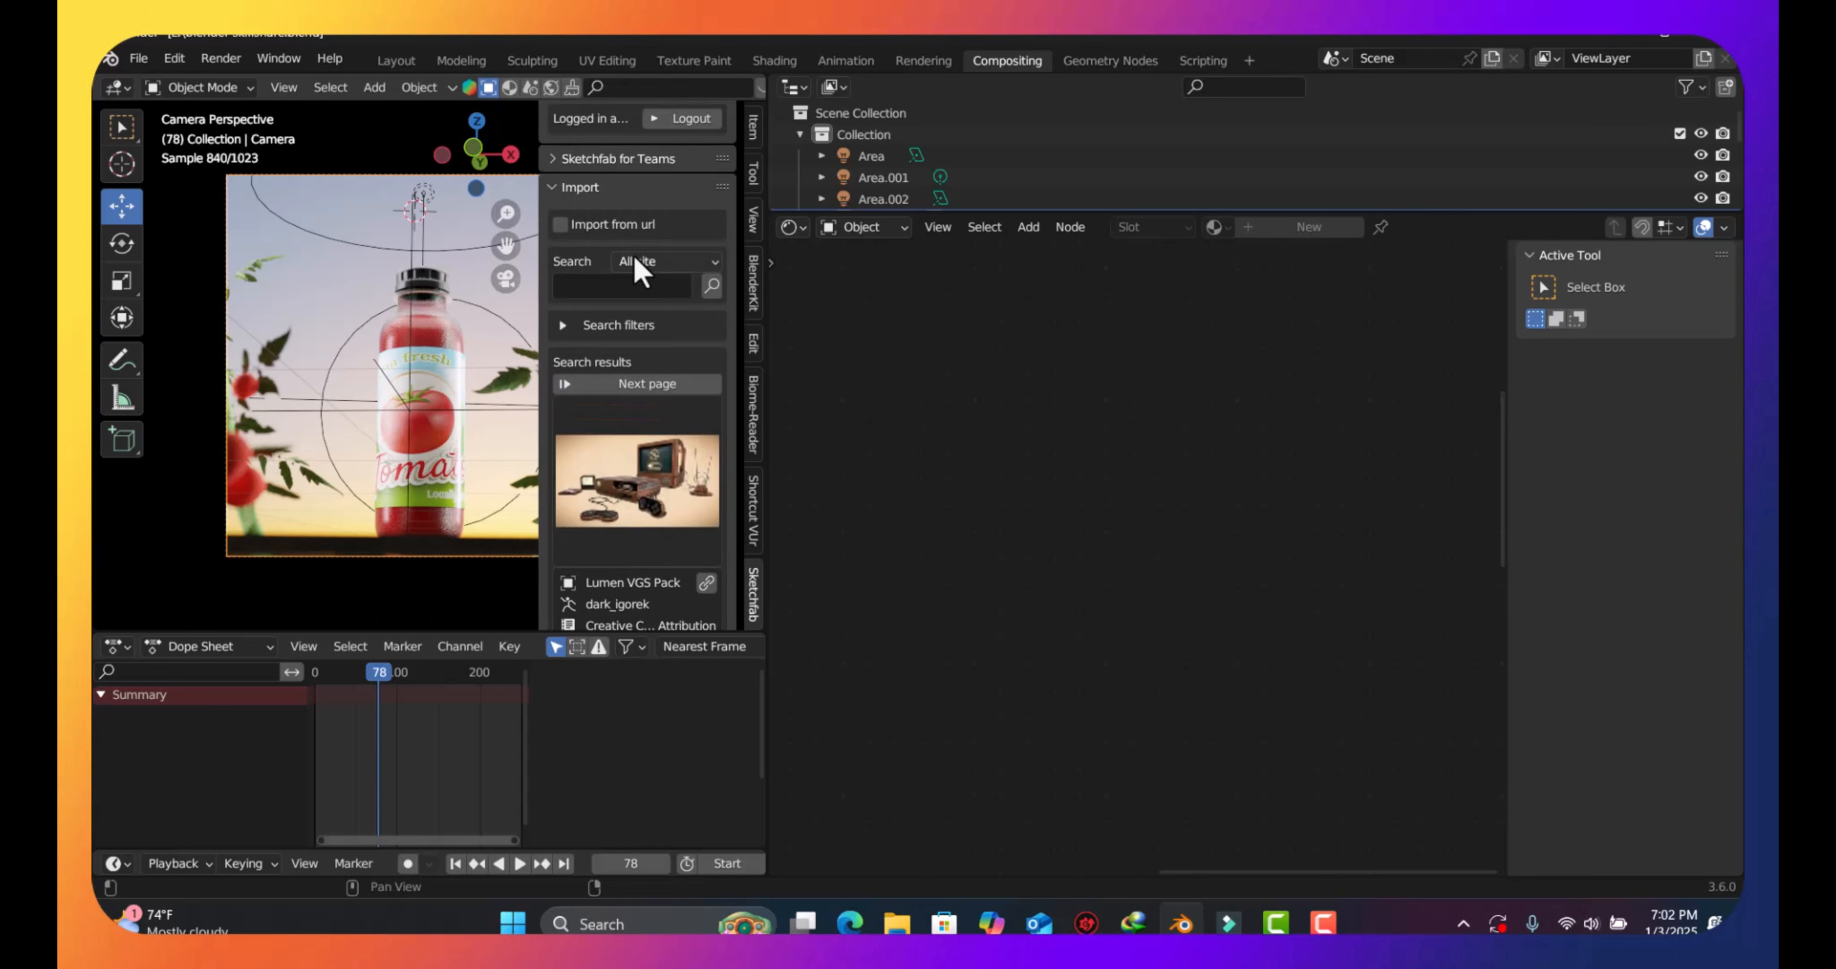
scroll(634, 263, "up", 1)
left_click(560, 260)
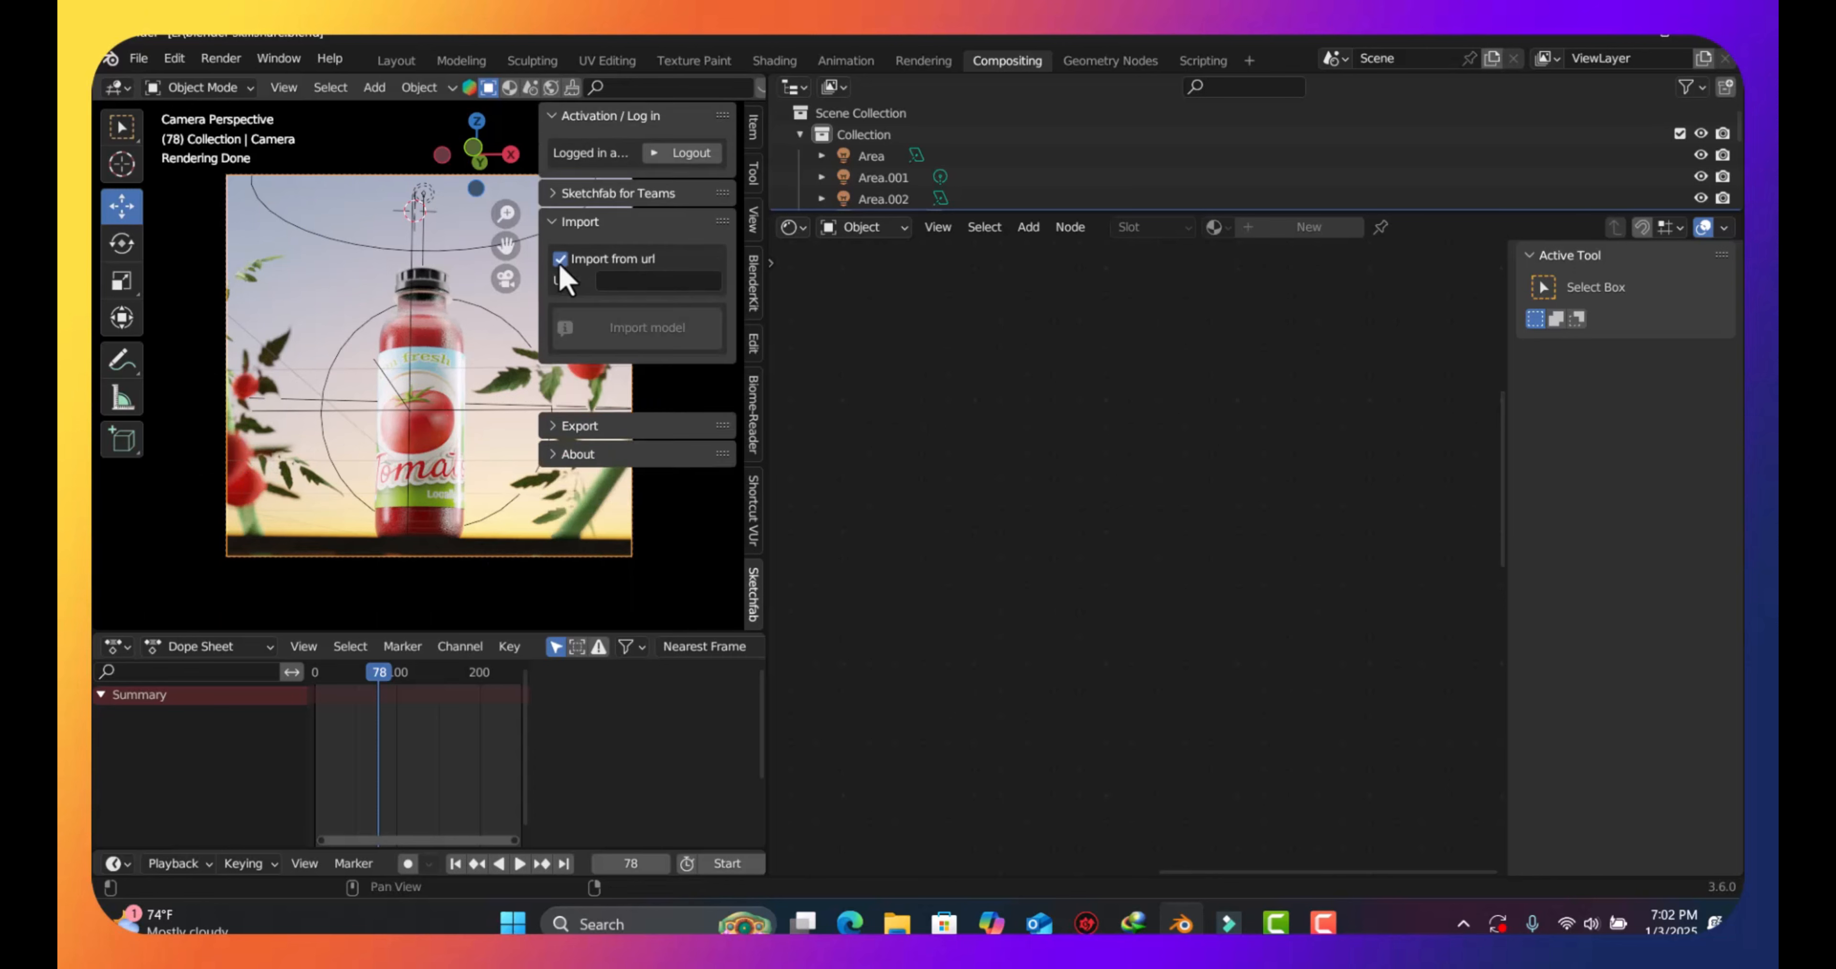
left_click(654, 281)
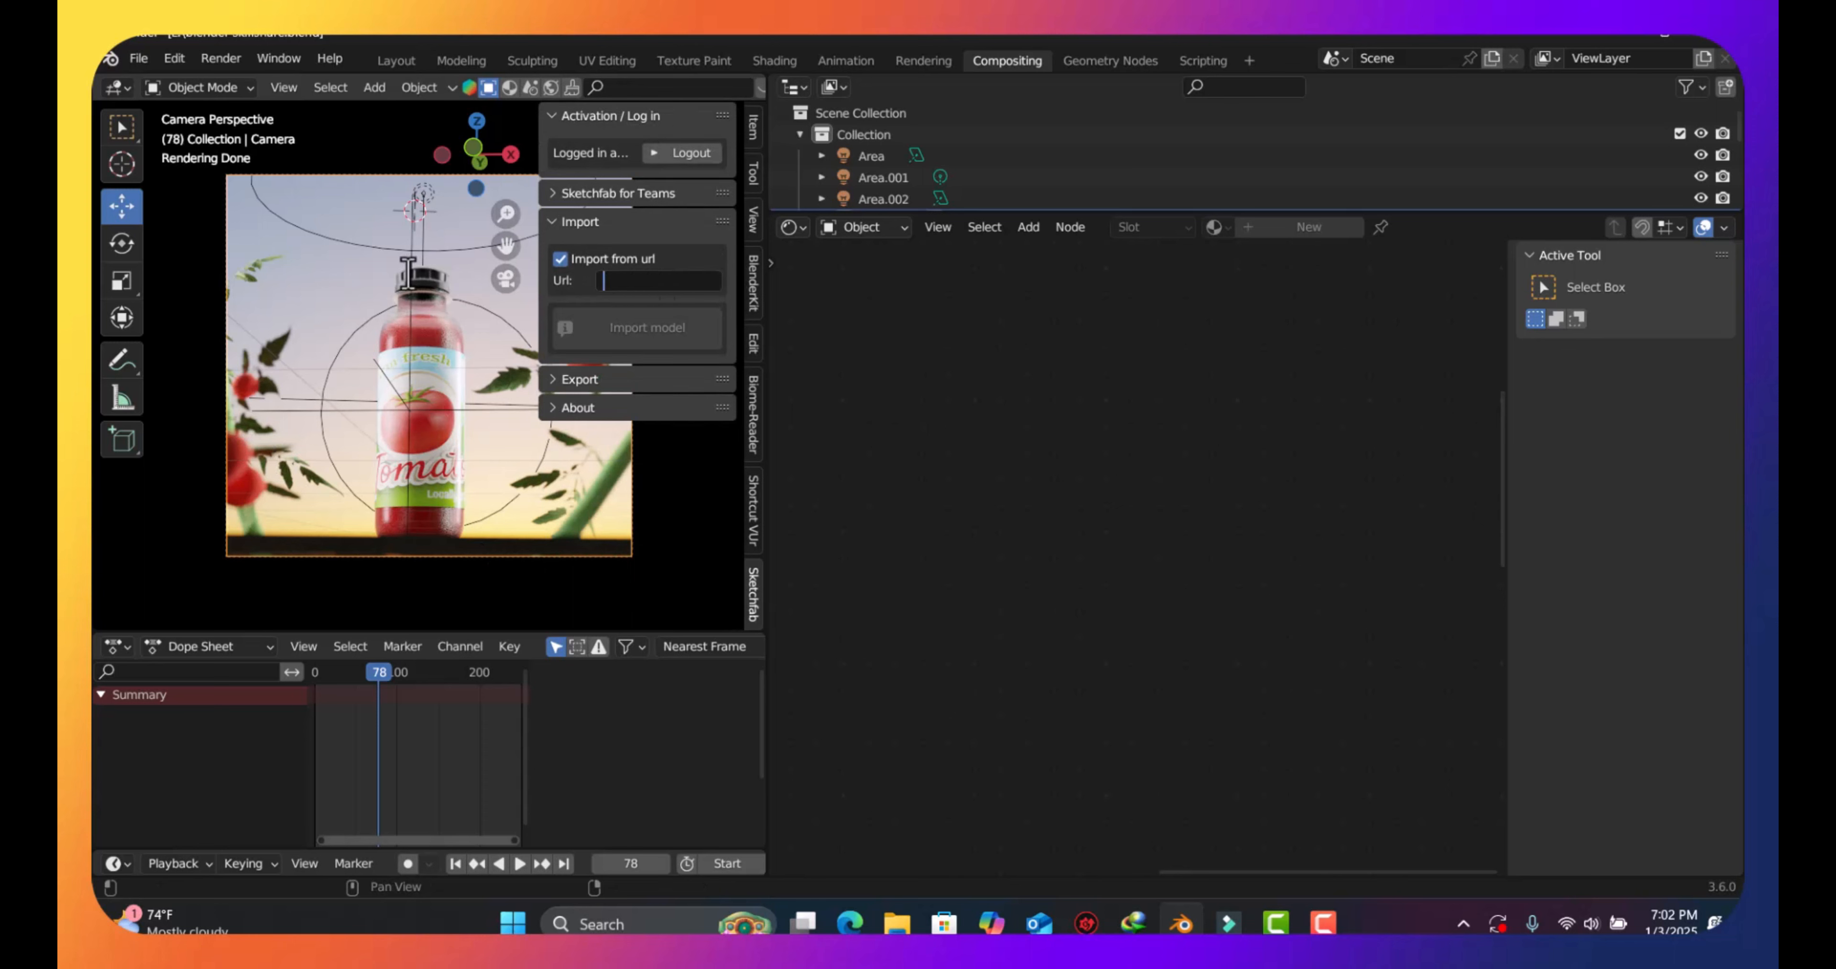
left_click(345, 260)
key("n")
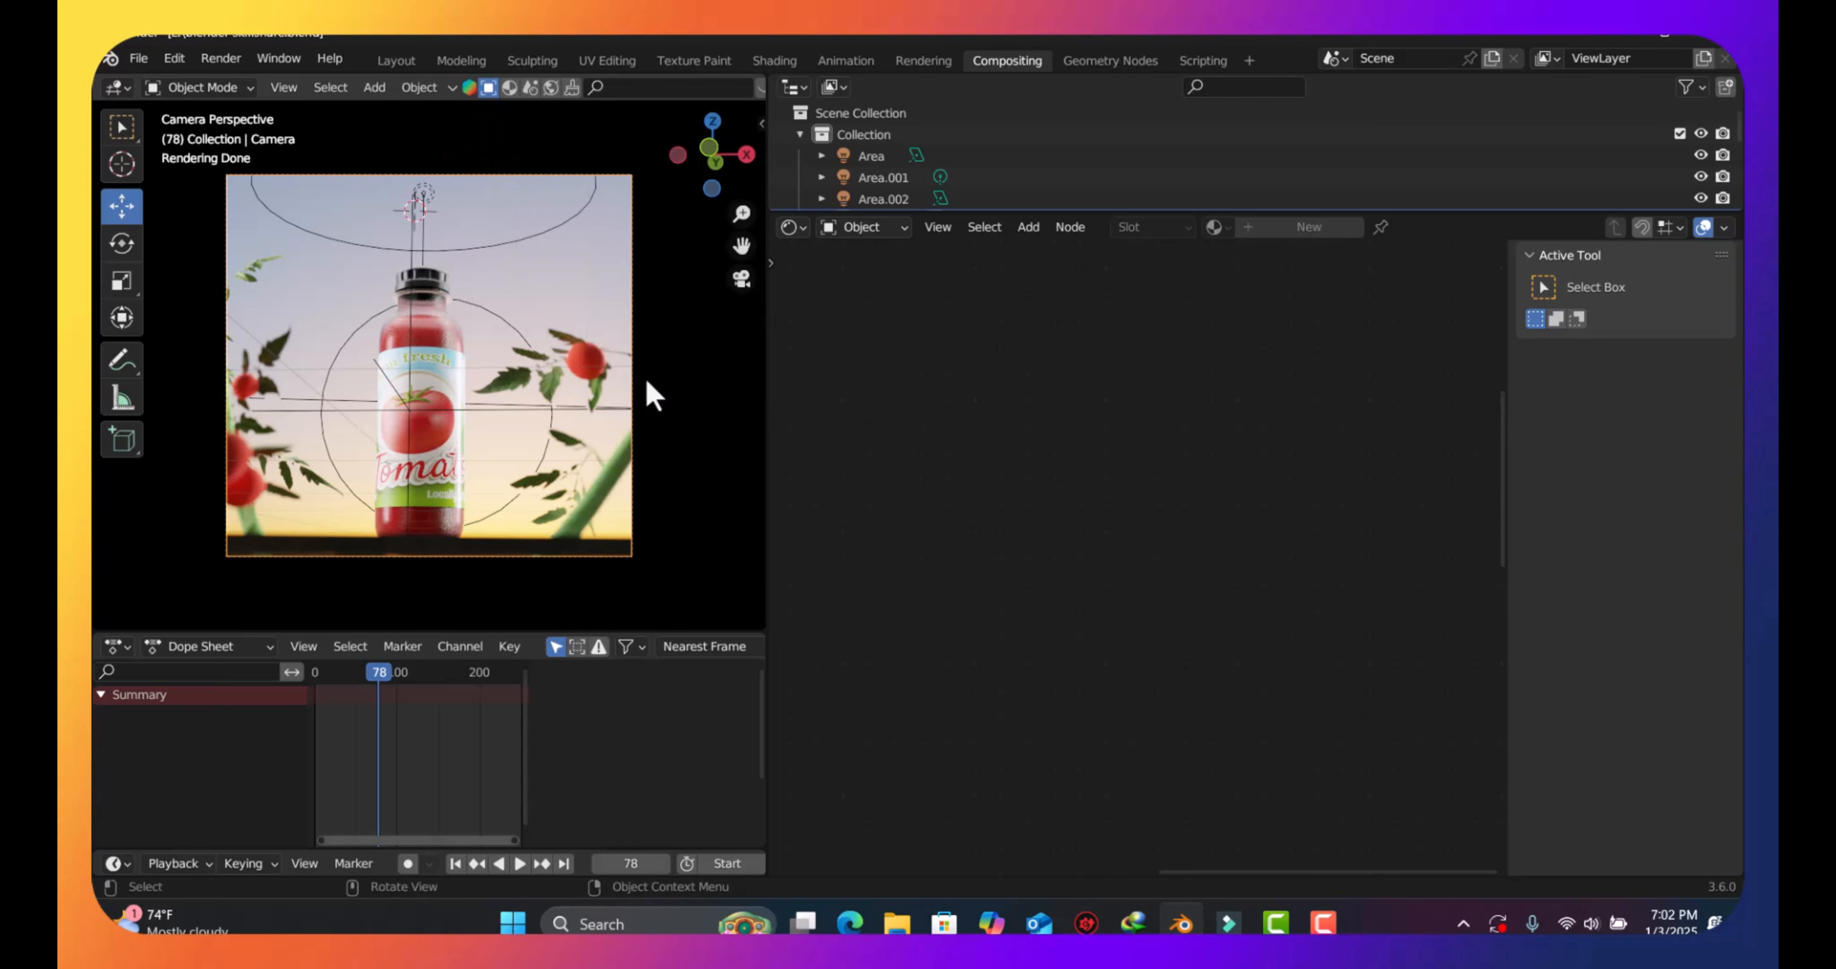